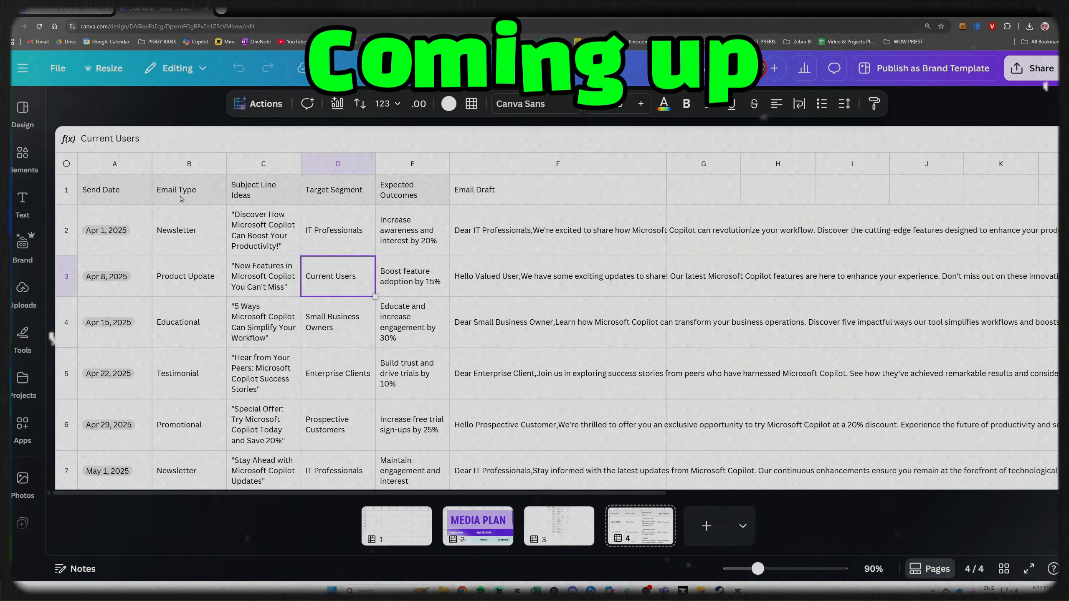
Step: Select all cells of the email marketing schedule and look through the available sheet actions
{"action": "left_click", "coordinate": [181, 197]}
{"action": "key", "text": "ctrl+a"}
{"action": "left_click", "coordinate": [274, 110]}
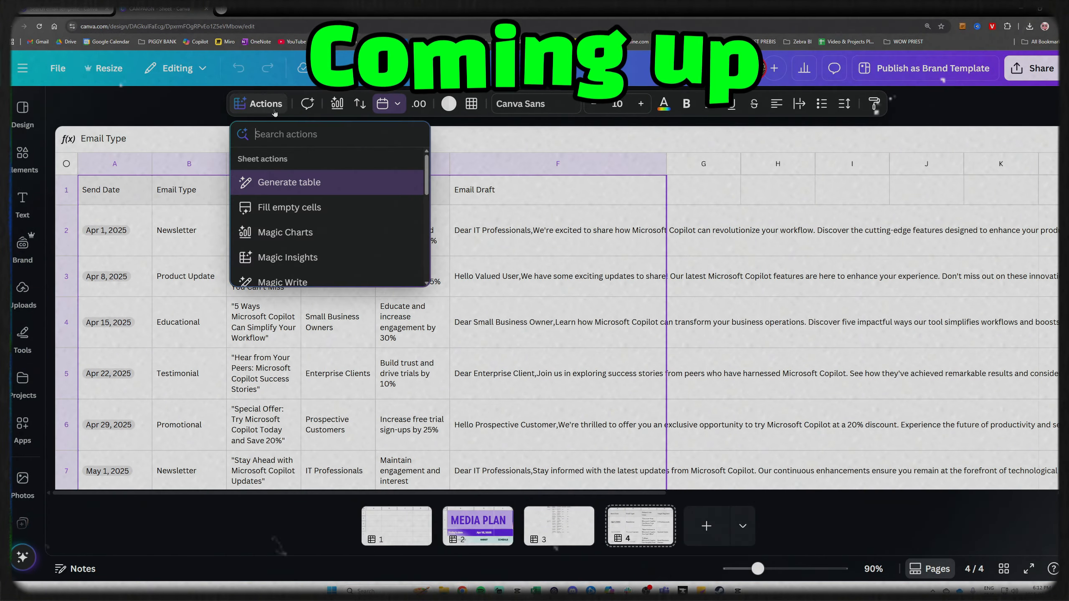
{"action": "scroll", "coordinate": [316, 218], "scroll_direction": "down", "scroll_amount": 3}
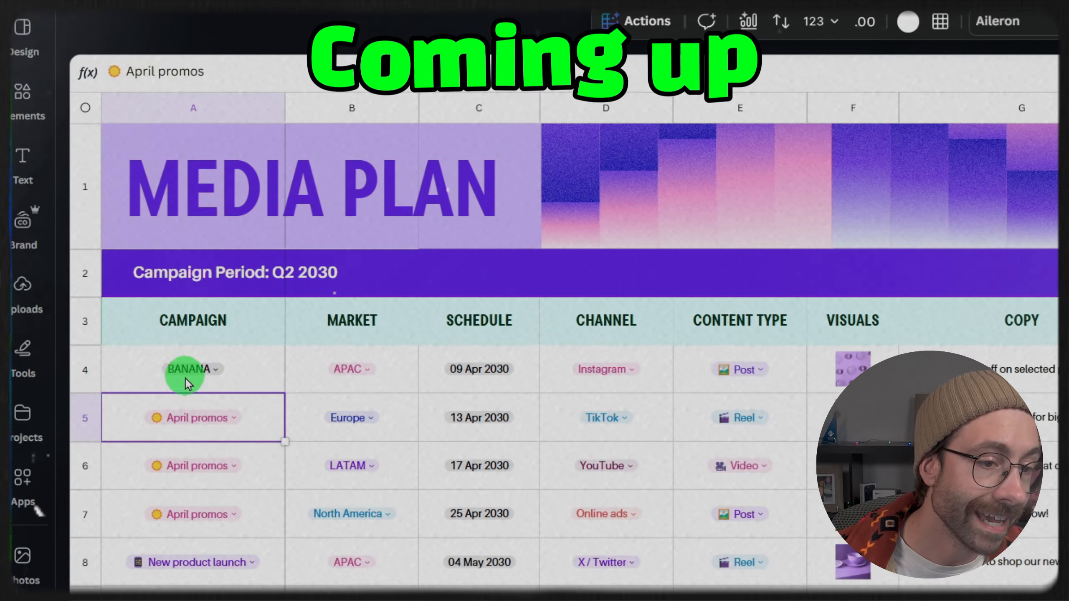
Step: Pick the budget amounts below as the range of the SUM formula for Total Budget
{"action": "left_click", "coordinate": [189, 369]}
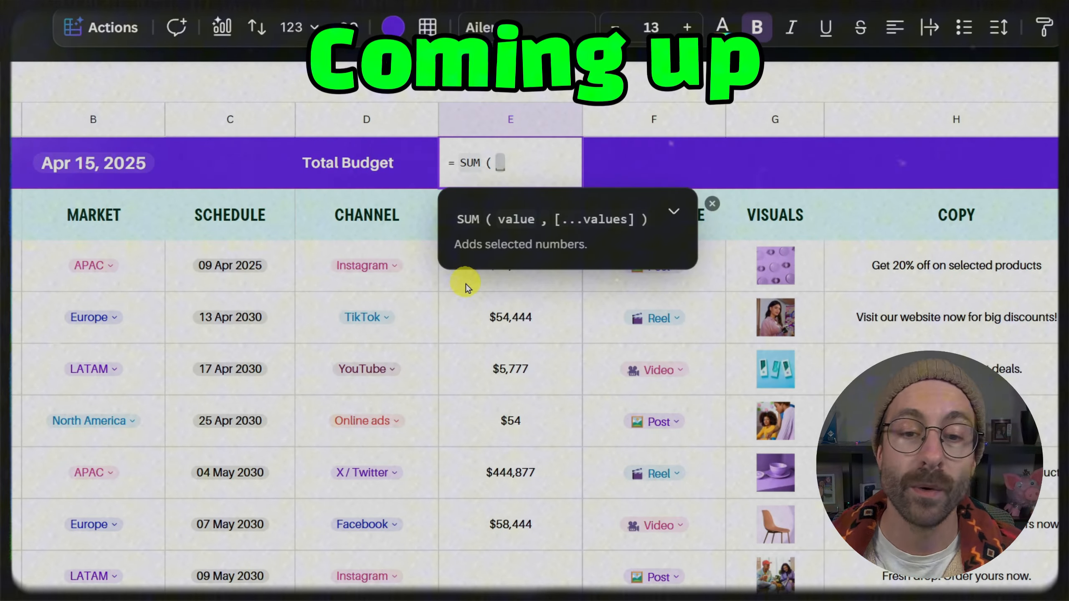
{"action": "left_click_drag", "start_coordinate": [465, 282], "coordinate": [467, 467]}
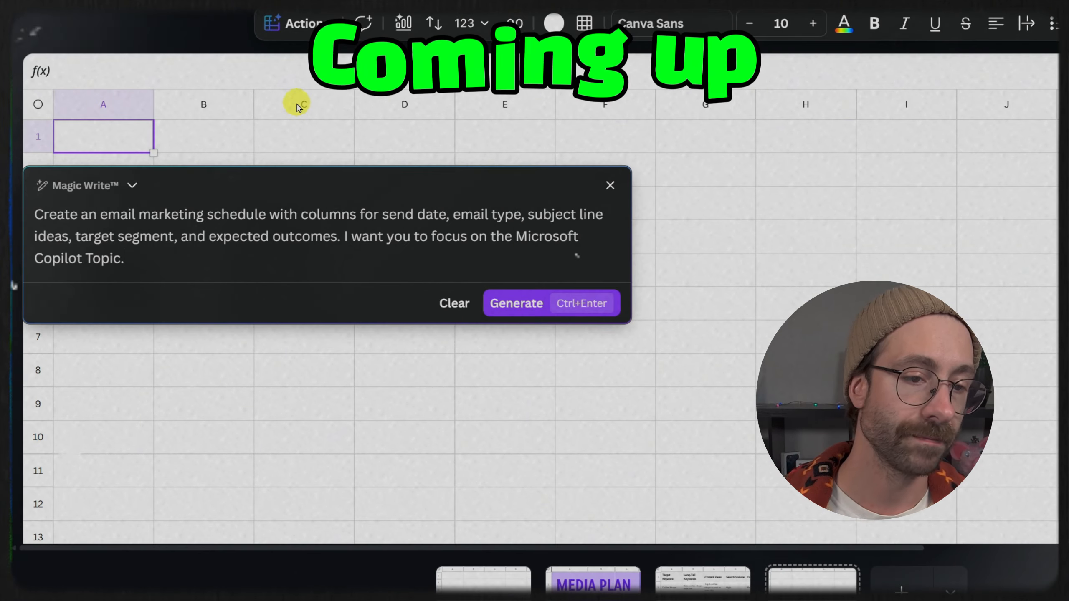
Step: Generate the email marketing schedule about Microsoft Copilot from the written prompt
{"action": "left_click", "coordinate": [526, 304]}
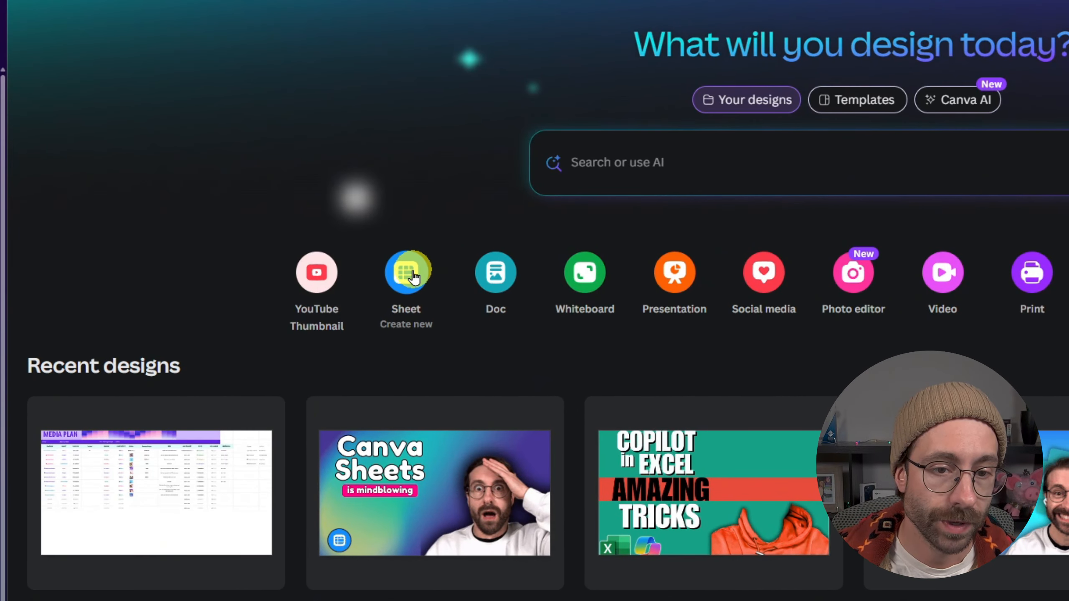
Step: Create a new sheet, find the recently used Media Plan template, and add it as a new page
{"action": "left_click", "coordinate": [408, 273]}
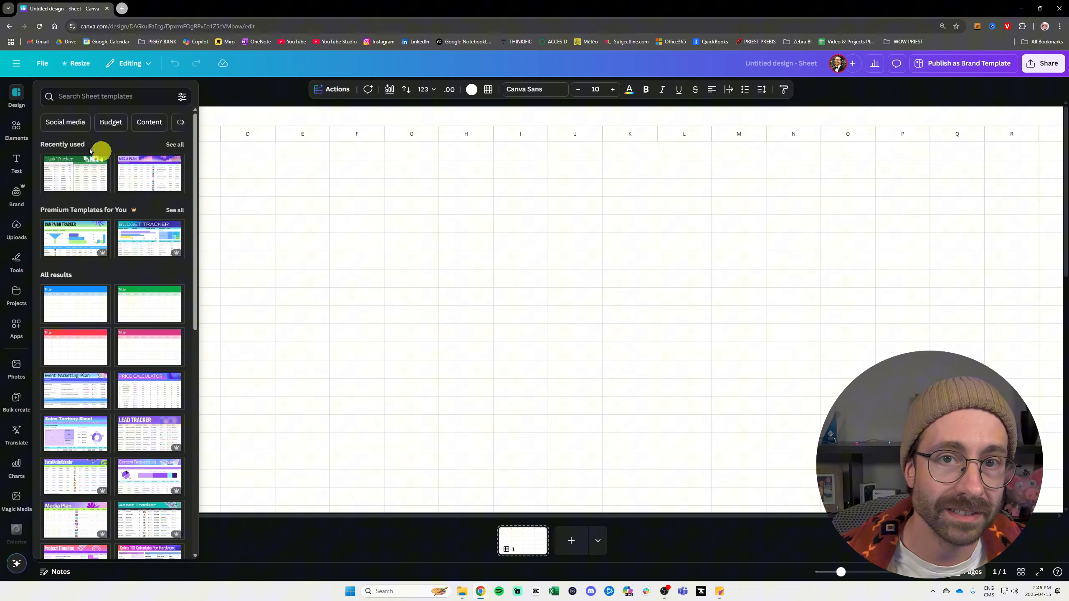
{"action": "left_click_drag", "start_coordinate": [196, 143], "coordinate": [199, 172]}
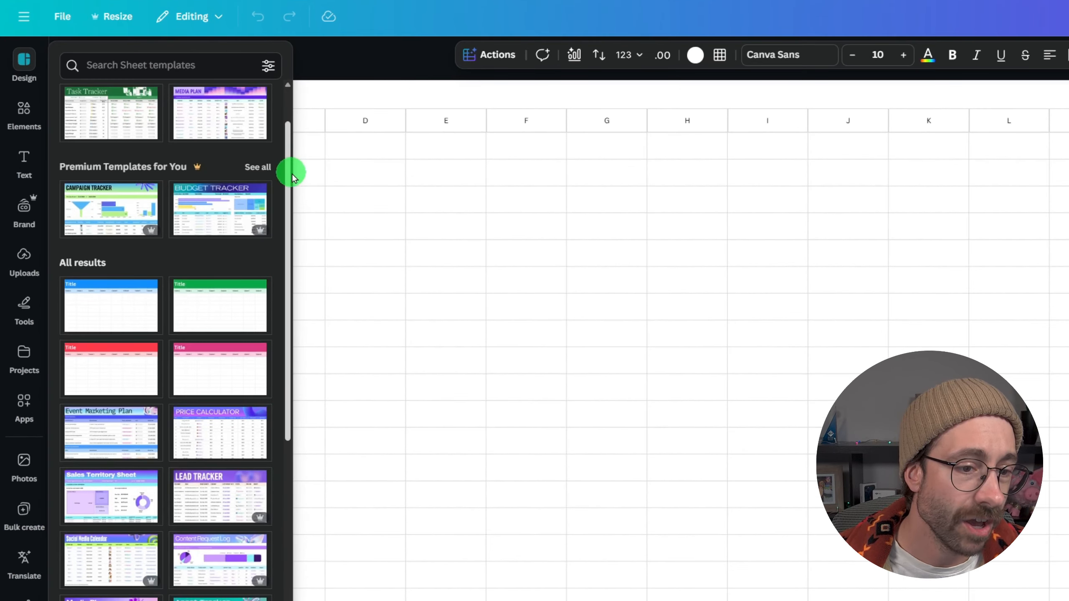
{"action": "left_click_drag", "start_coordinate": [291, 177], "coordinate": [311, 248]}
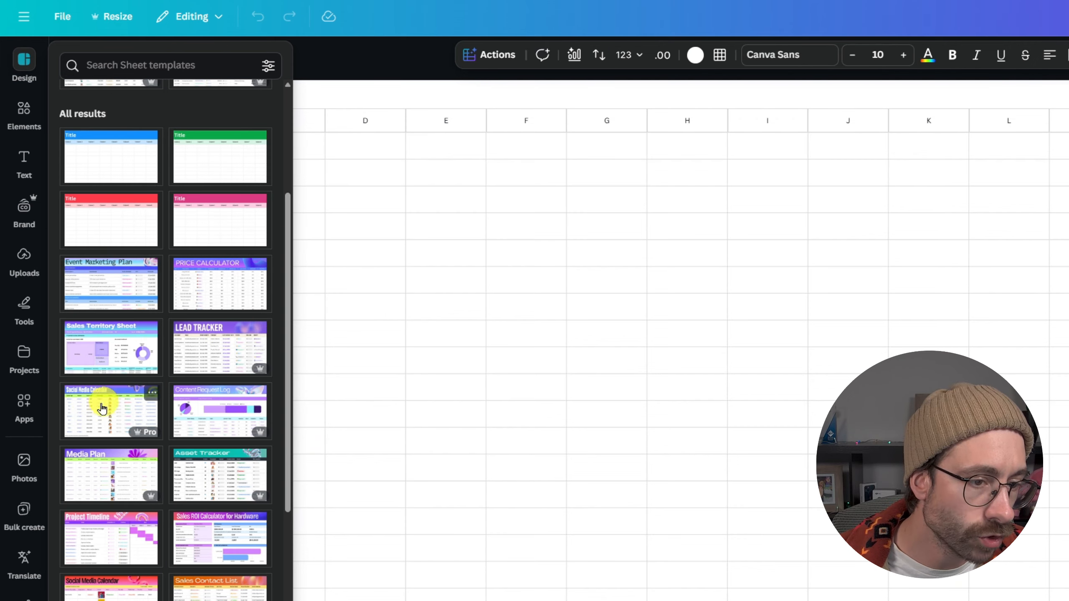
{"action": "scroll", "coordinate": [148, 389], "scroll_direction": "down", "scroll_amount": 2}
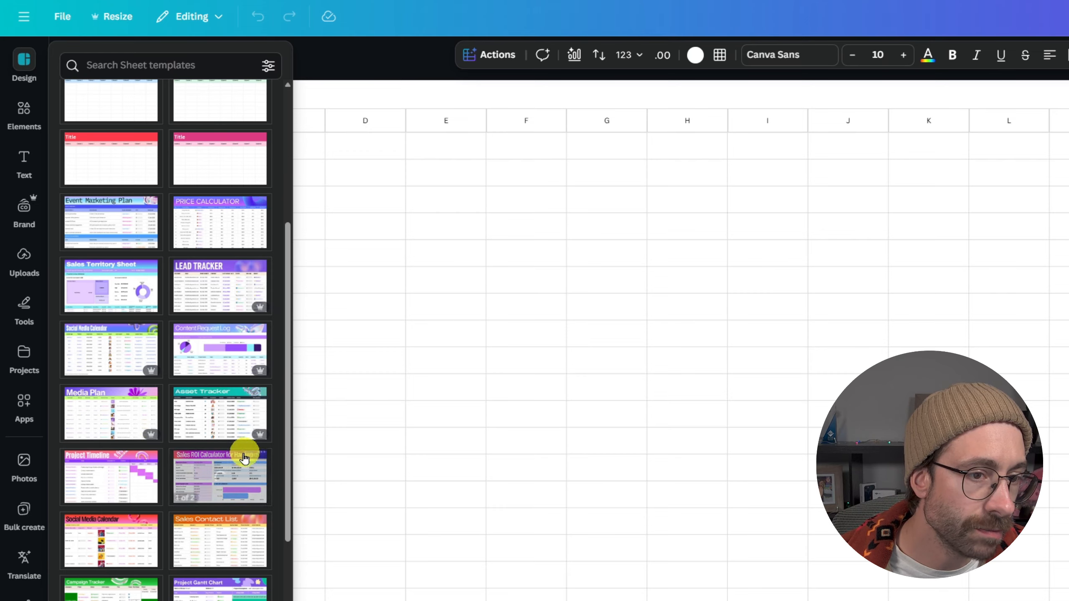
{"action": "scroll", "coordinate": [156, 283], "scroll_direction": "down", "scroll_amount": 5}
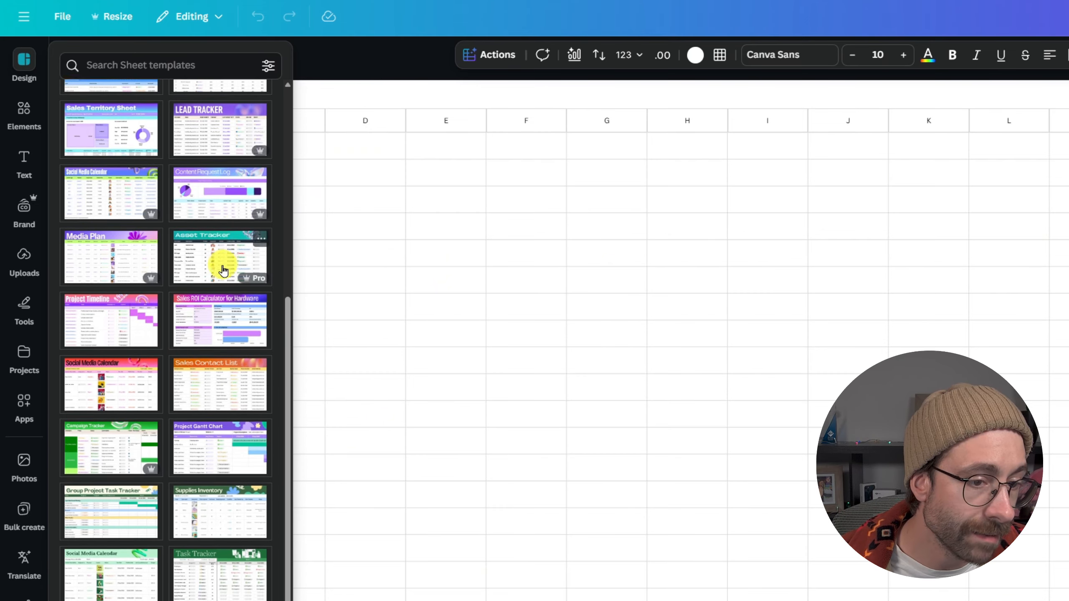
{"action": "scroll", "coordinate": [211, 274], "scroll_direction": "down", "scroll_amount": 5}
{"action": "scroll", "coordinate": [190, 381], "scroll_direction": "down", "scroll_amount": 3}
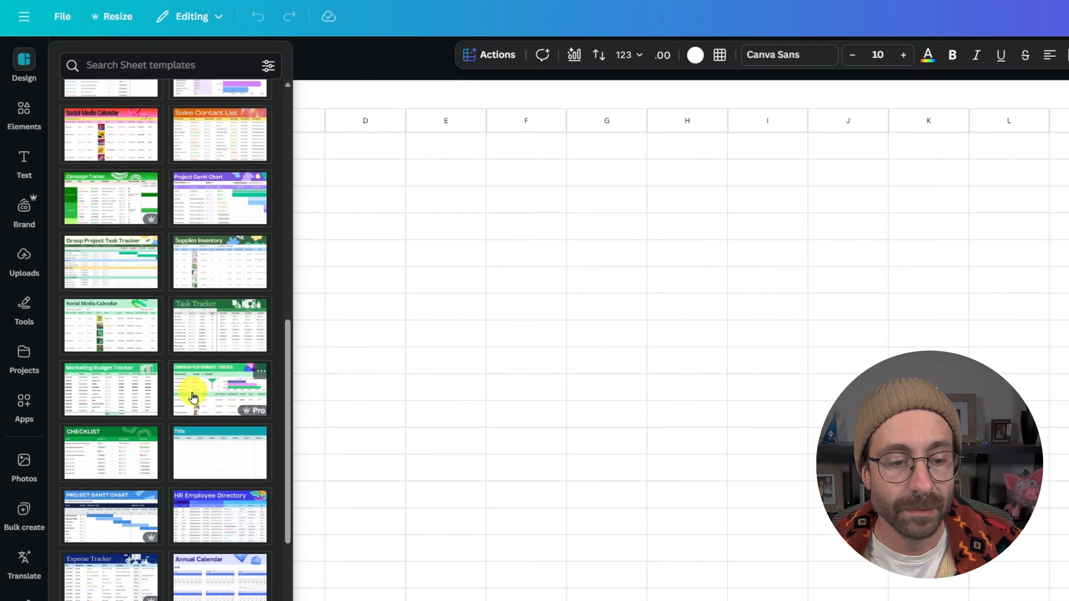
{"action": "scroll", "coordinate": [187, 392], "scroll_direction": "up", "scroll_amount": 10}
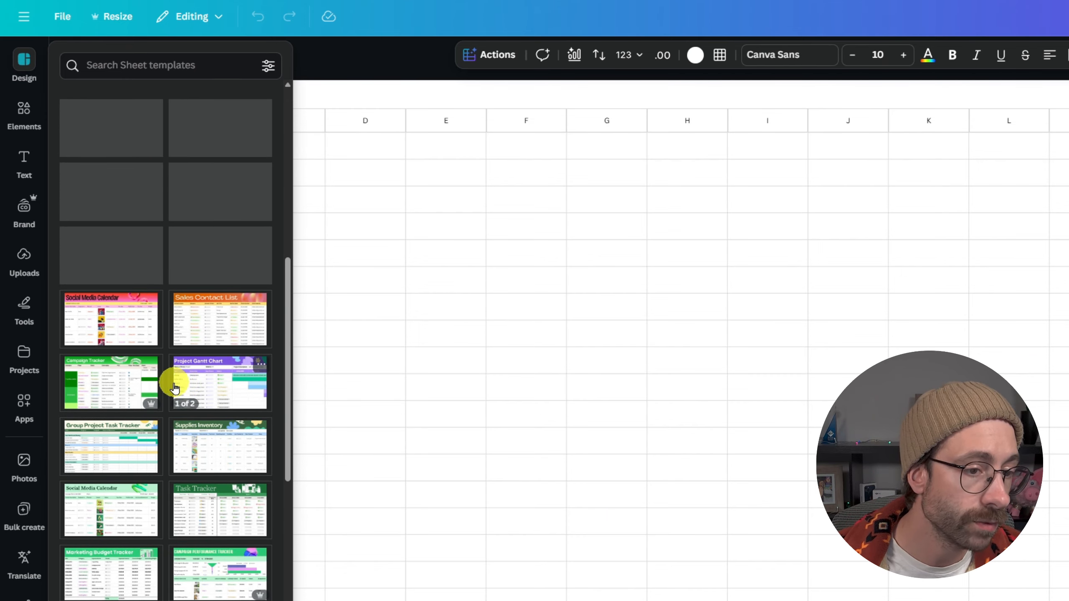
{"action": "scroll", "coordinate": [141, 394], "scroll_direction": "up", "scroll_amount": 5}
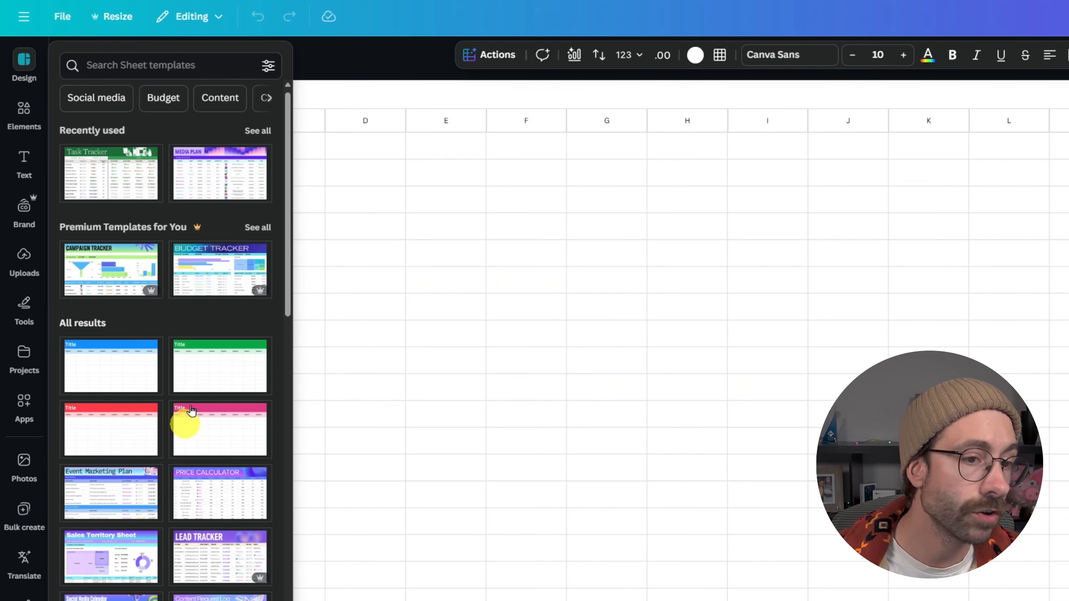
{"action": "left_click", "coordinate": [212, 177]}
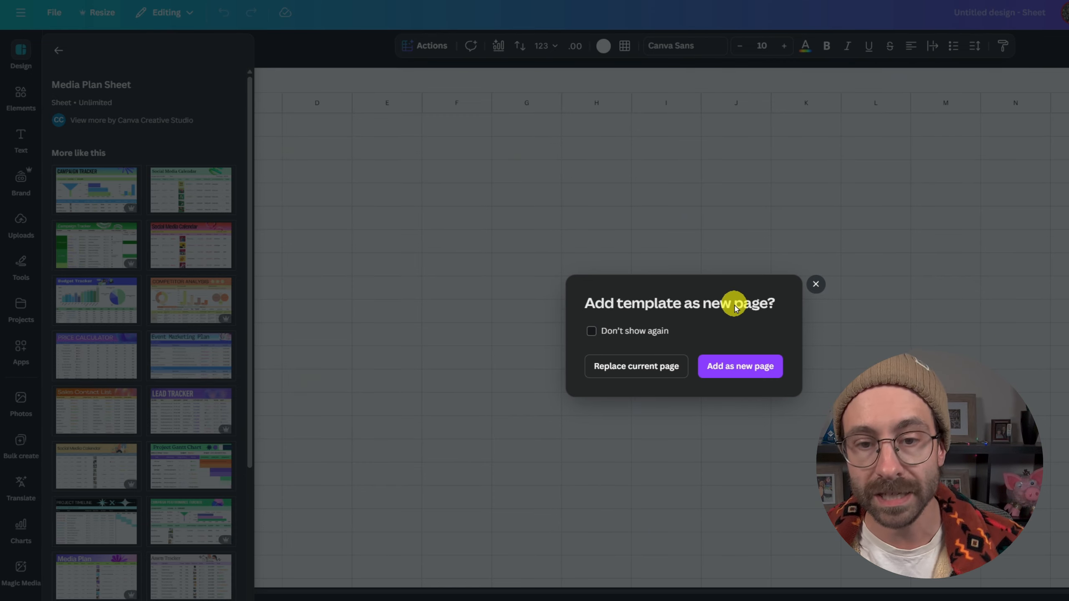
{"action": "left_click", "coordinate": [760, 370]}
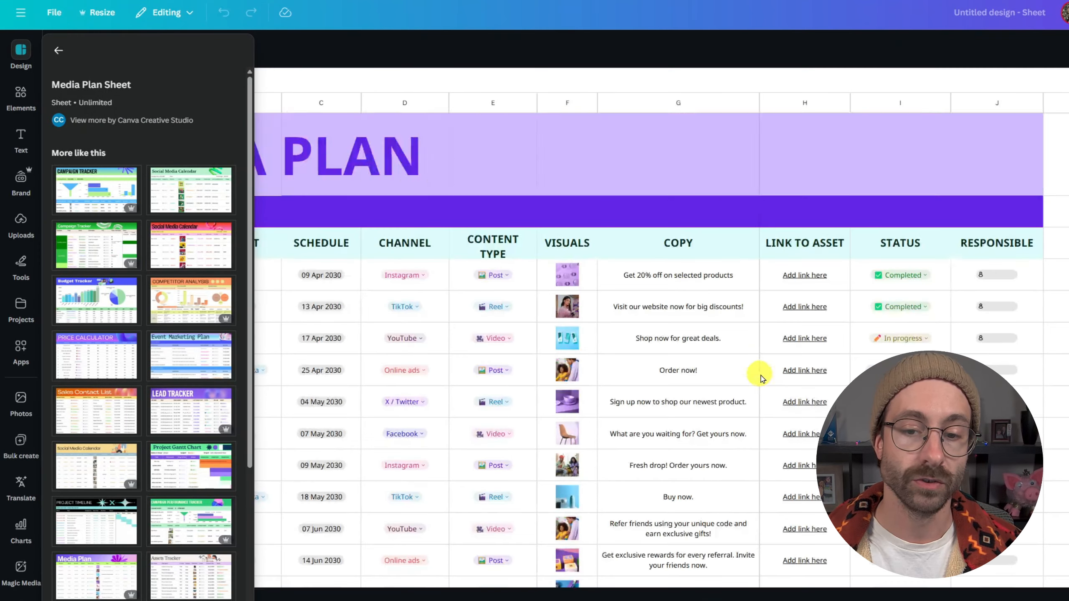
Step: Change the campaign in cell A4 to Referral program
{"action": "left_click", "coordinate": [434, 241]}
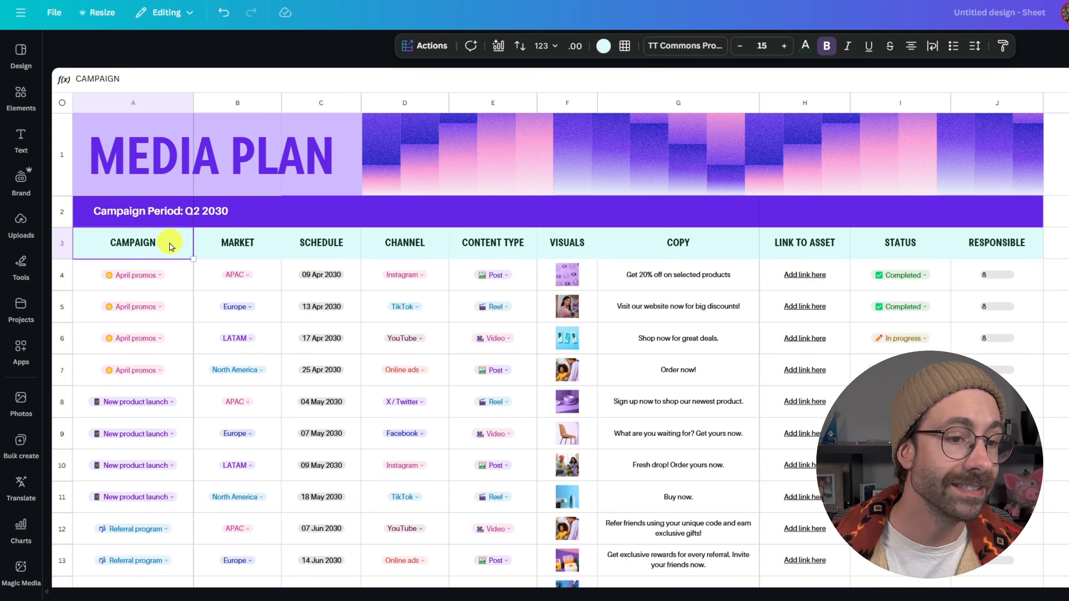
{"action": "mouse_move", "coordinate": [170, 246]}
{"action": "left_mouse_down"}
{"action": "mouse_move", "coordinate": [139, 570]}
{"action": "mouse_move", "coordinate": [150, 286]}
{"action": "mouse_move", "coordinate": [172, 252]}
{"action": "left_mouse_up"}
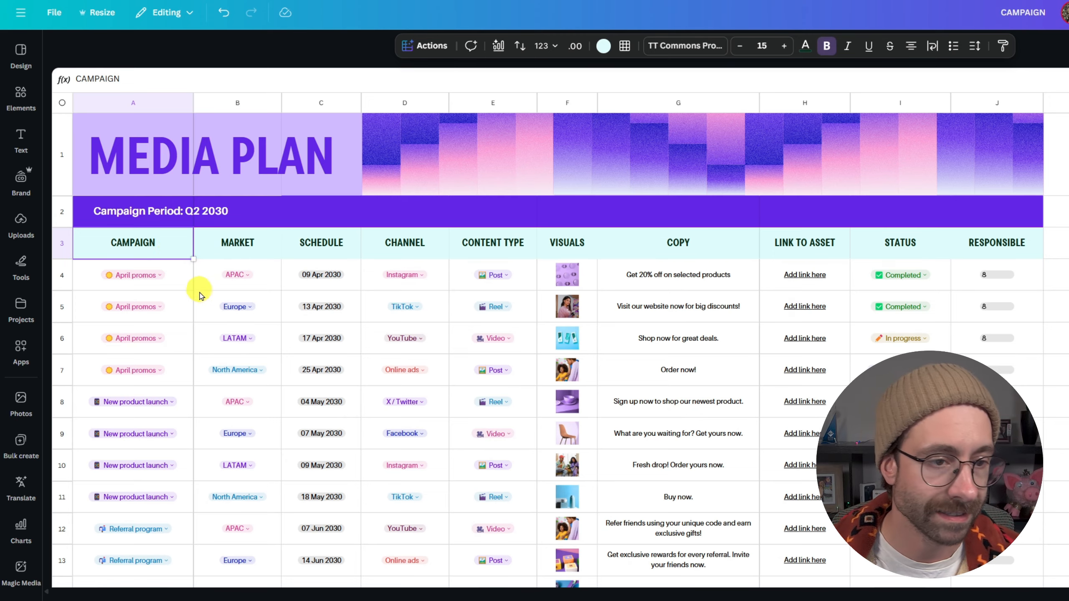
{"action": "left_click", "coordinate": [147, 275]}
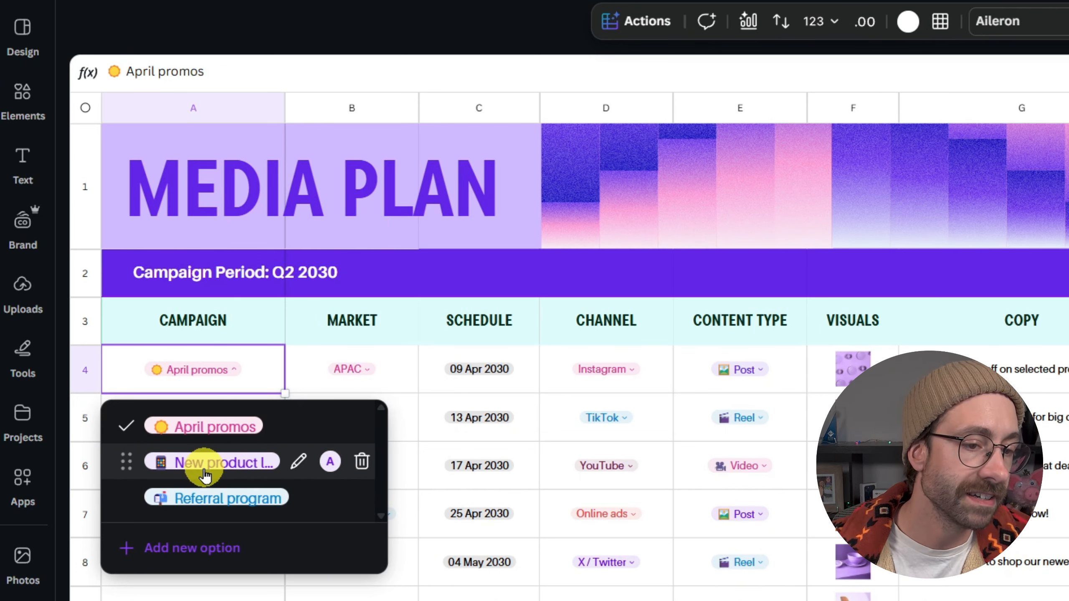
{"action": "left_click", "coordinate": [215, 503]}
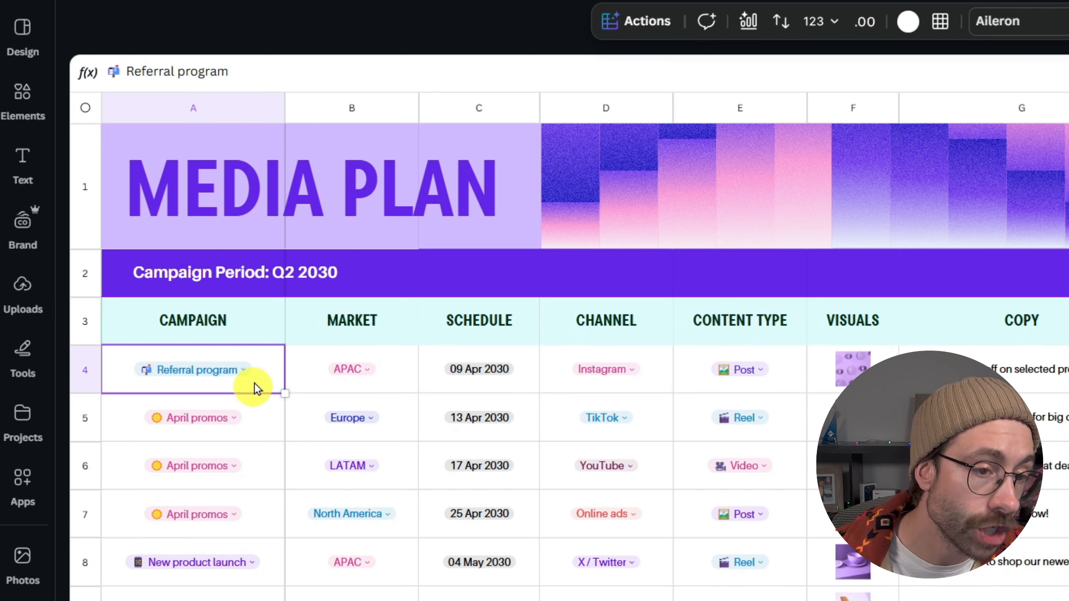
Step: Replace the campaign in cell A4 with the custom text BANANA
{"action": "left_click", "coordinate": [261, 356]}
{"action": "left_click", "coordinate": [259, 350]}
{"action": "type", "text": "BANANA"}
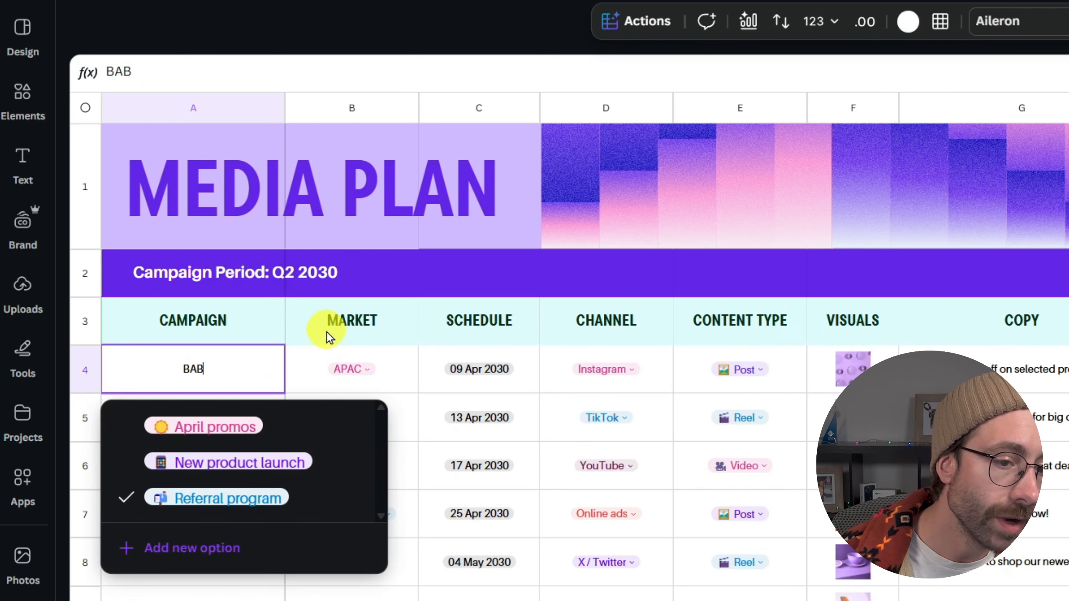
{"action": "key", "text": "Return"}
{"action": "left_click", "coordinate": [186, 378]}
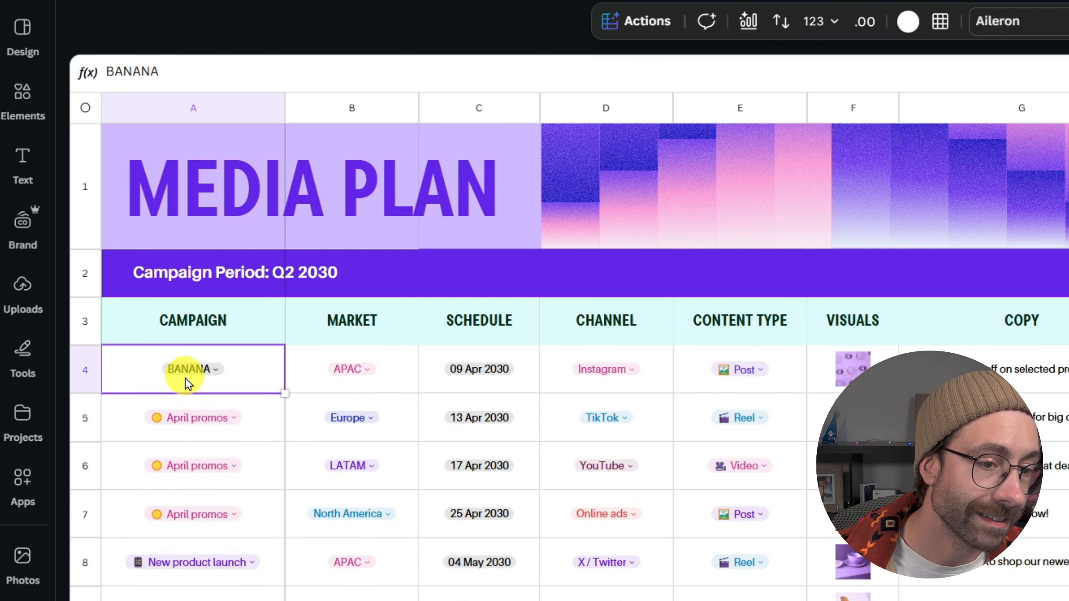
Step: Add a new option named SUPER DUPER TUTORIALS to the campaign dropdown in cell A4
{"action": "left_click", "coordinate": [190, 370]}
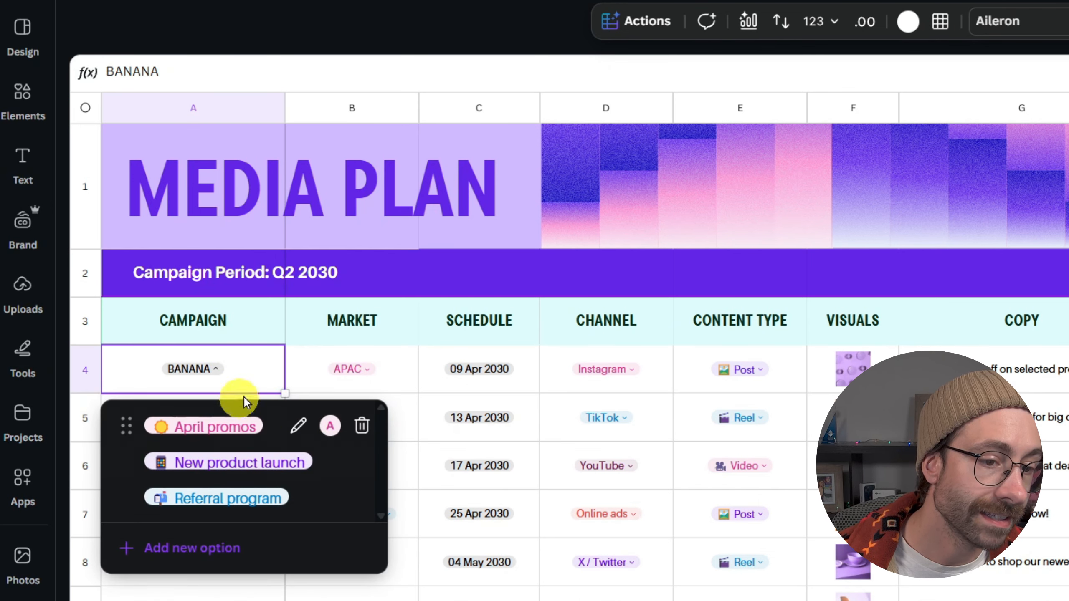
{"action": "left_click", "coordinate": [233, 552]}
{"action": "left_click_drag", "start_coordinate": [206, 535], "coordinate": [70, 537]}
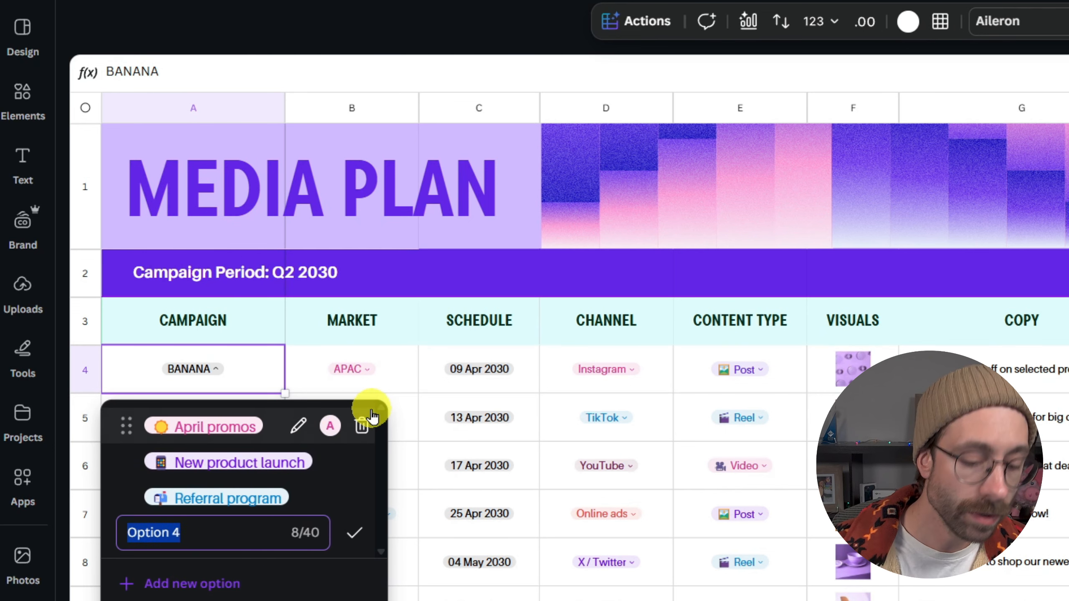
{"action": "type", "text": "SUPER DUPER TU"}
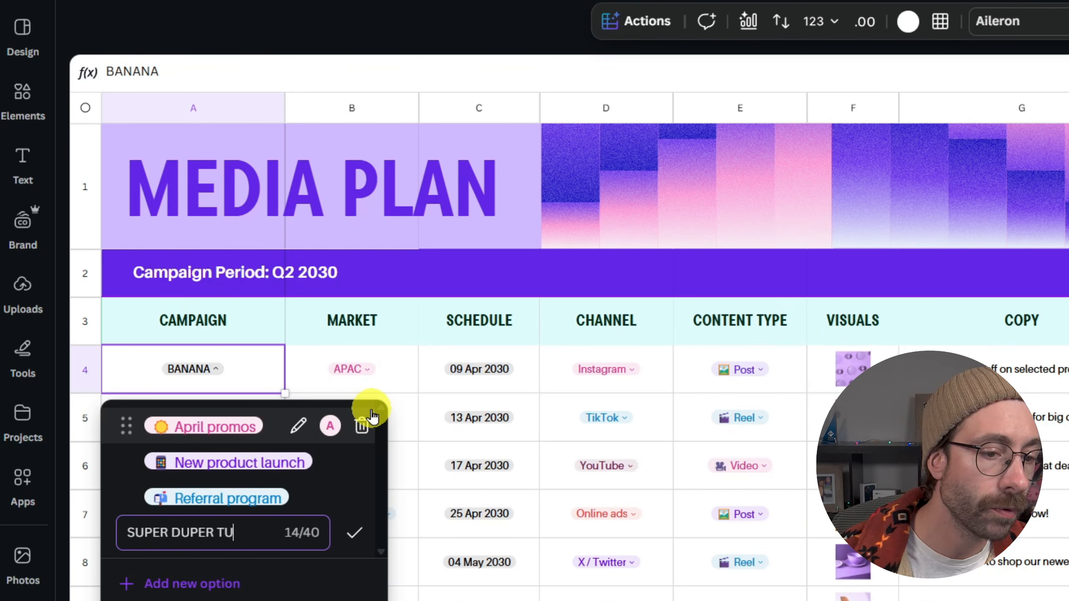
{"action": "type", "text": "TORIALS"}
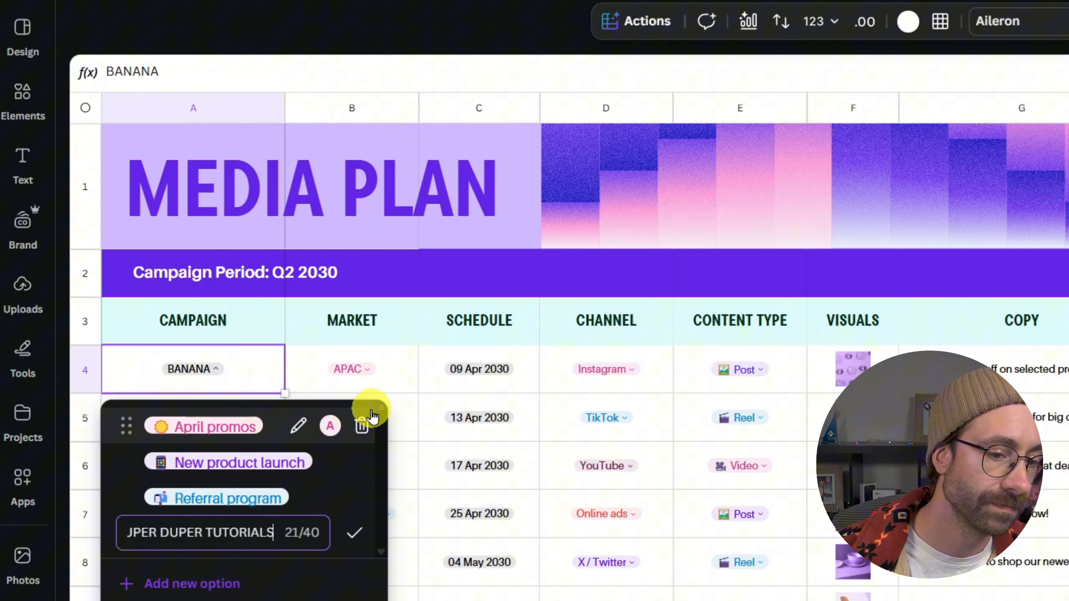
{"action": "left_click", "coordinate": [357, 539]}
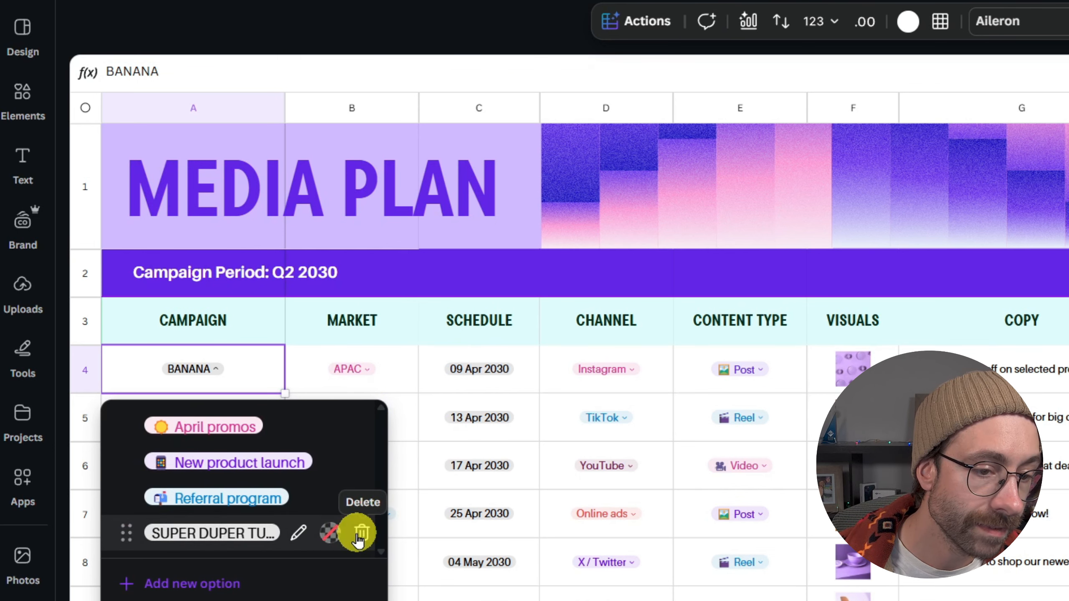
Step: Color the SUPER DUPER TUTORIALS option dark blue and apply the new option list to the 13 similar dropdowns
{"action": "left_click", "coordinate": [329, 534]}
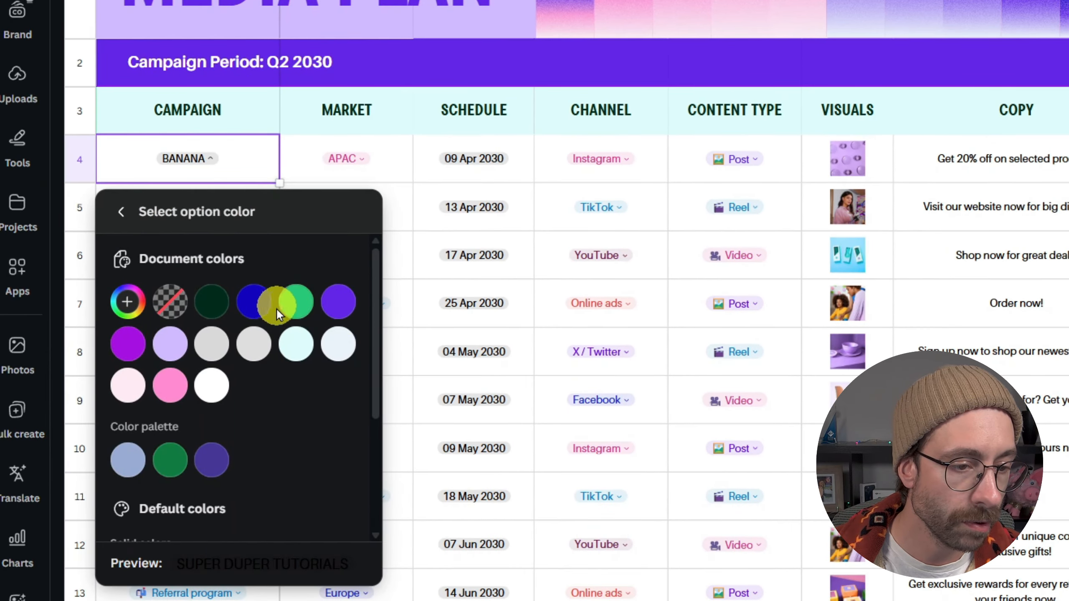
{"action": "left_click", "coordinate": [254, 302]}
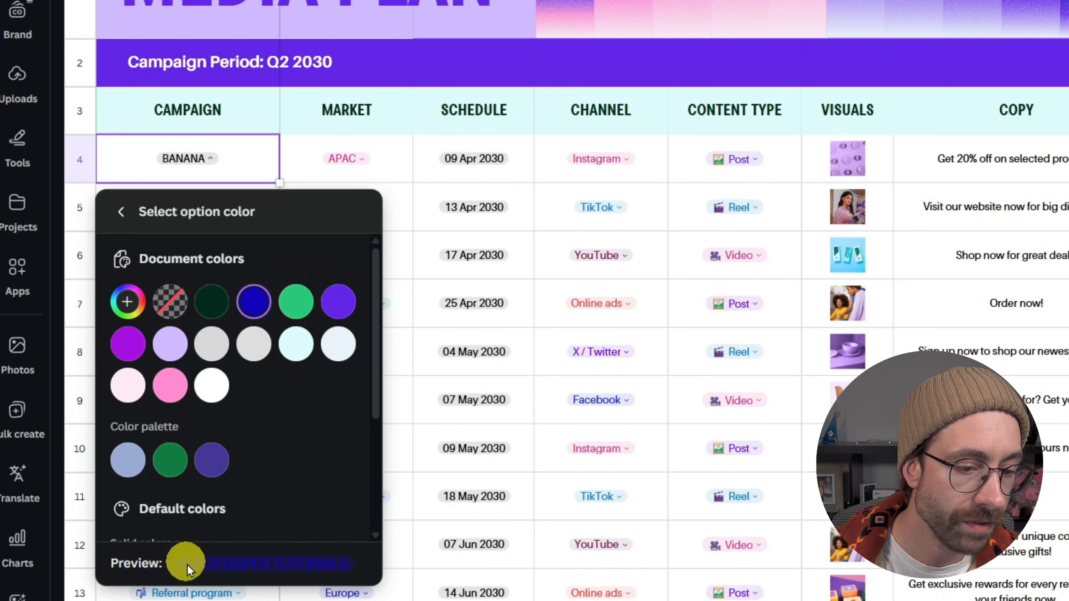
{"action": "left_click", "coordinate": [121, 213]}
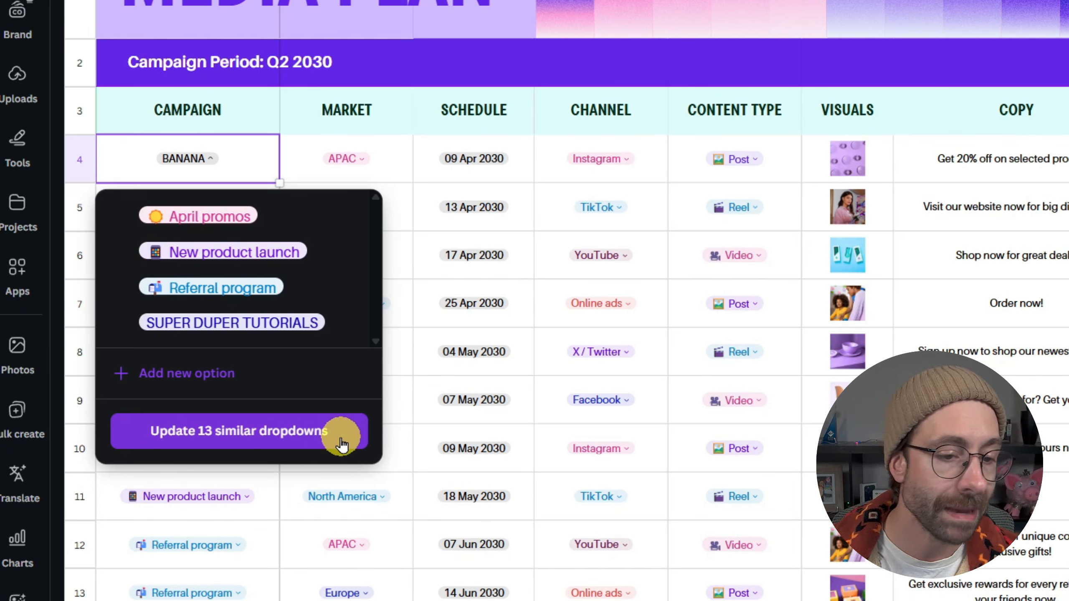
{"action": "left_click", "coordinate": [325, 439]}
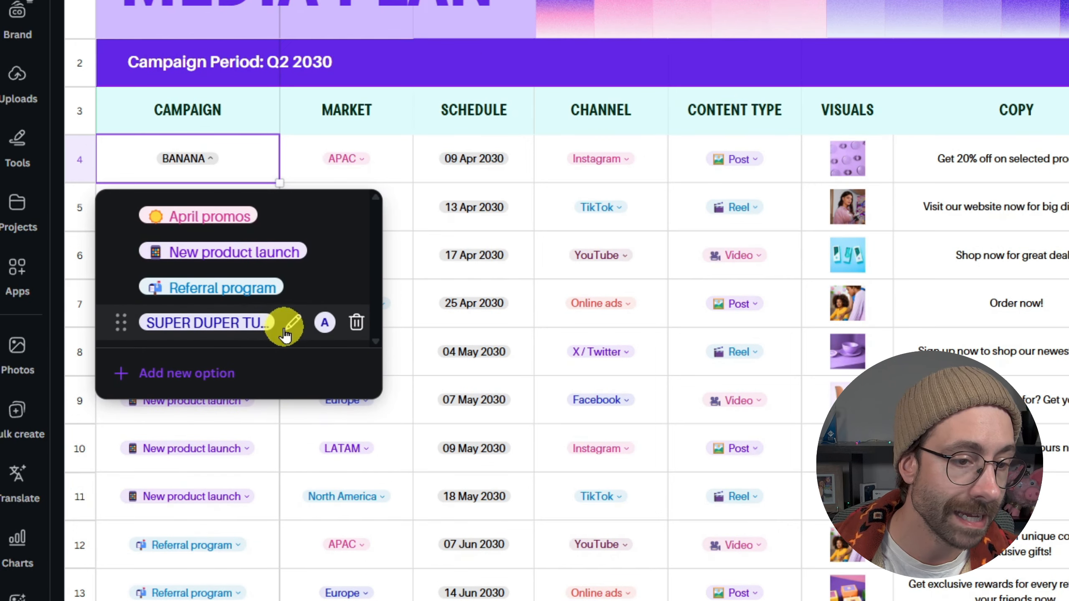
Step: Set the campaign in cells A4 and A8 to SUPER DUPER TUTORIALS
{"action": "left_click", "coordinate": [259, 323]}
{"action": "left_click", "coordinate": [271, 345]}
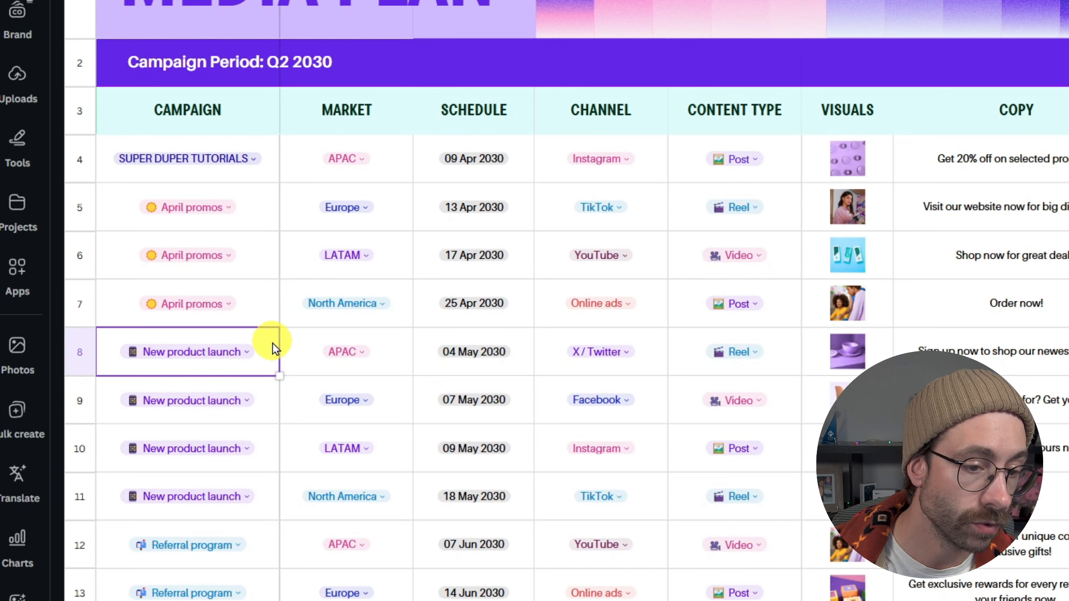
{"action": "left_click", "coordinate": [243, 356]}
{"action": "left_click", "coordinate": [214, 523]}
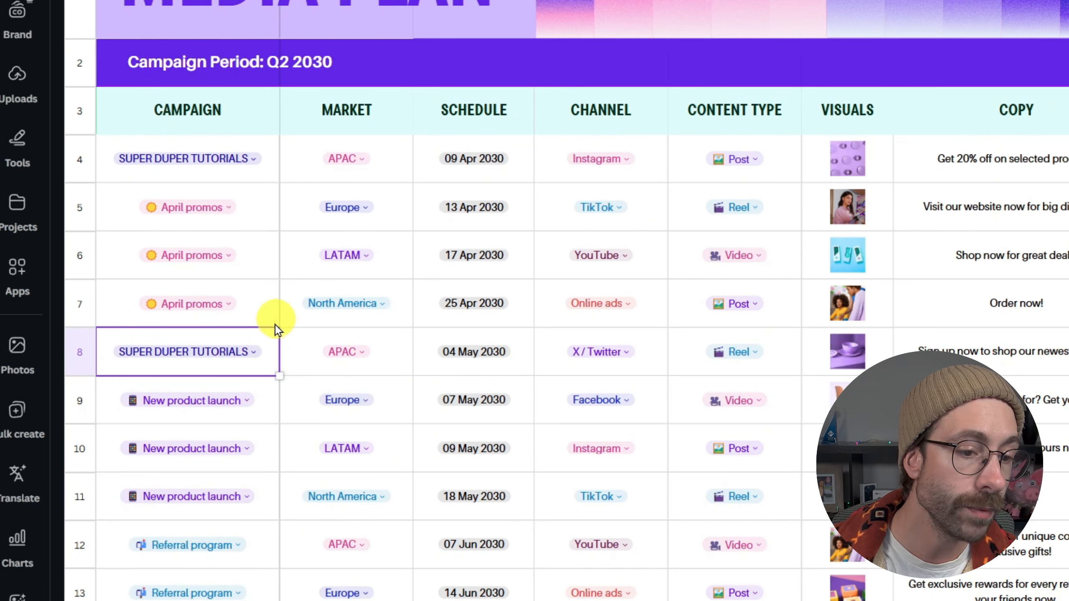
Step: Choose another campaign option for cell A9 and open the campaign options of cell A10
{"action": "left_click", "coordinate": [215, 401]}
{"action": "left_click", "coordinate": [214, 401]}
{"action": "left_click", "coordinate": [204, 526]}
{"action": "left_click", "coordinate": [222, 447]}
{"action": "left_click", "coordinate": [221, 447]}
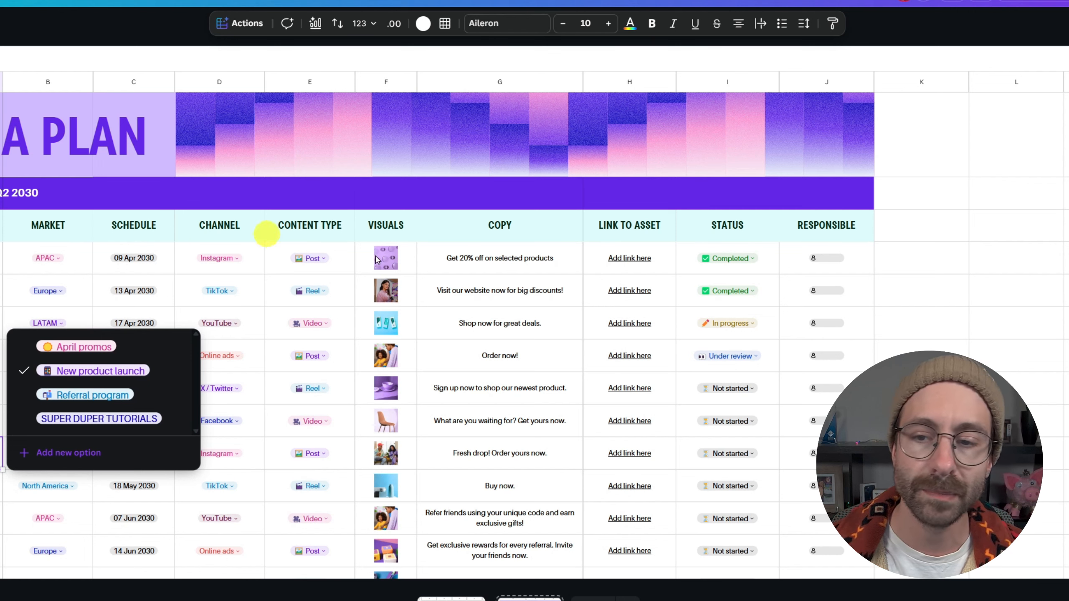
Step: Create a new dropdown in the empty cell L4, reviewing the existing document and preset dropdowns first
{"action": "left_click", "coordinate": [1008, 266]}
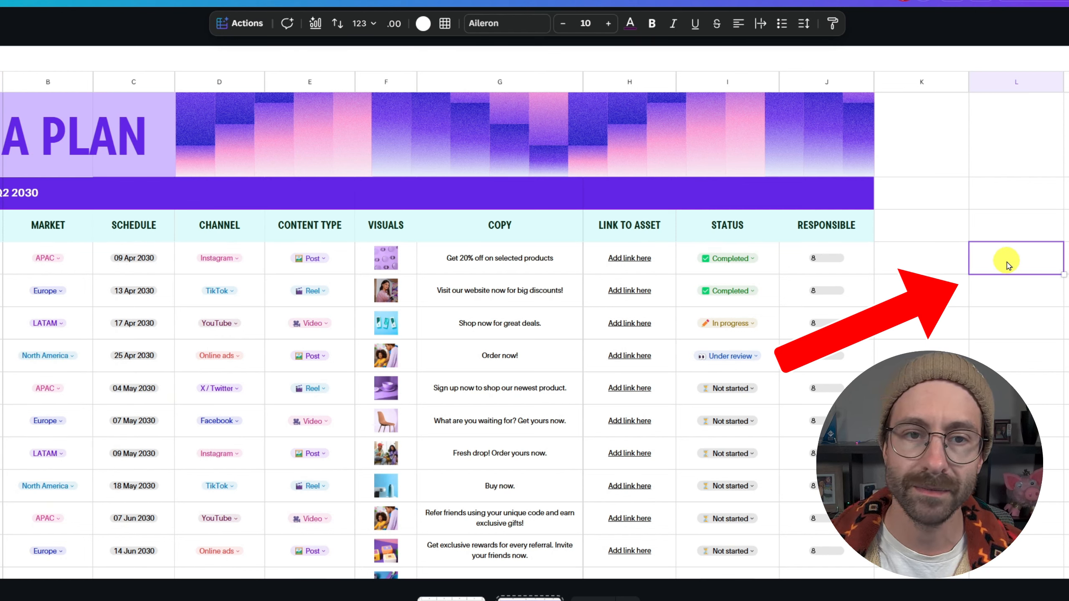
{"action": "left_click", "coordinate": [249, 24]}
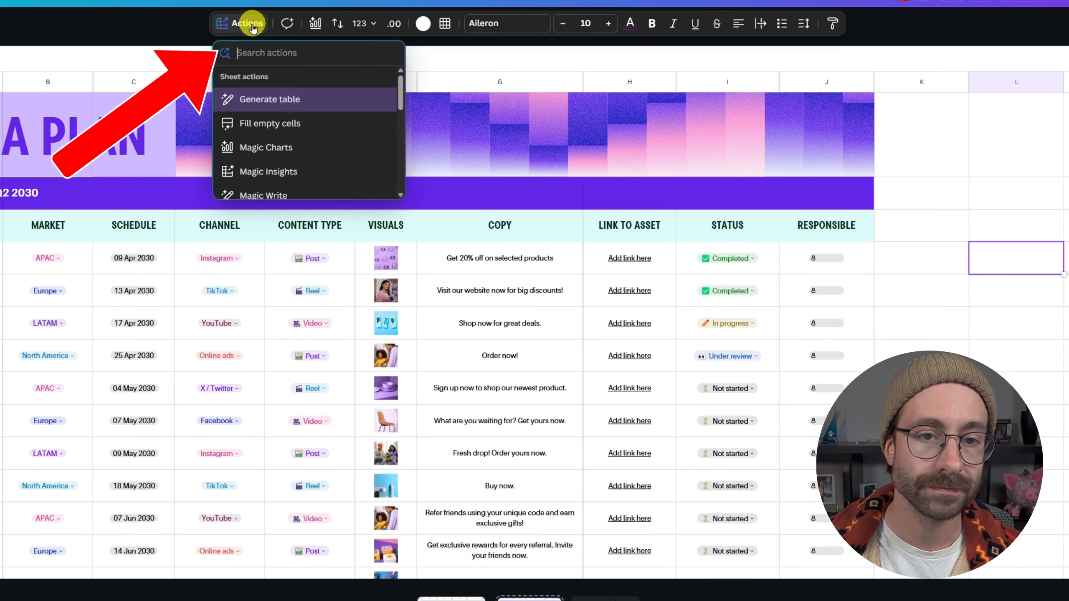
{"action": "scroll", "coordinate": [330, 108], "scroll_direction": "down", "scroll_amount": 8}
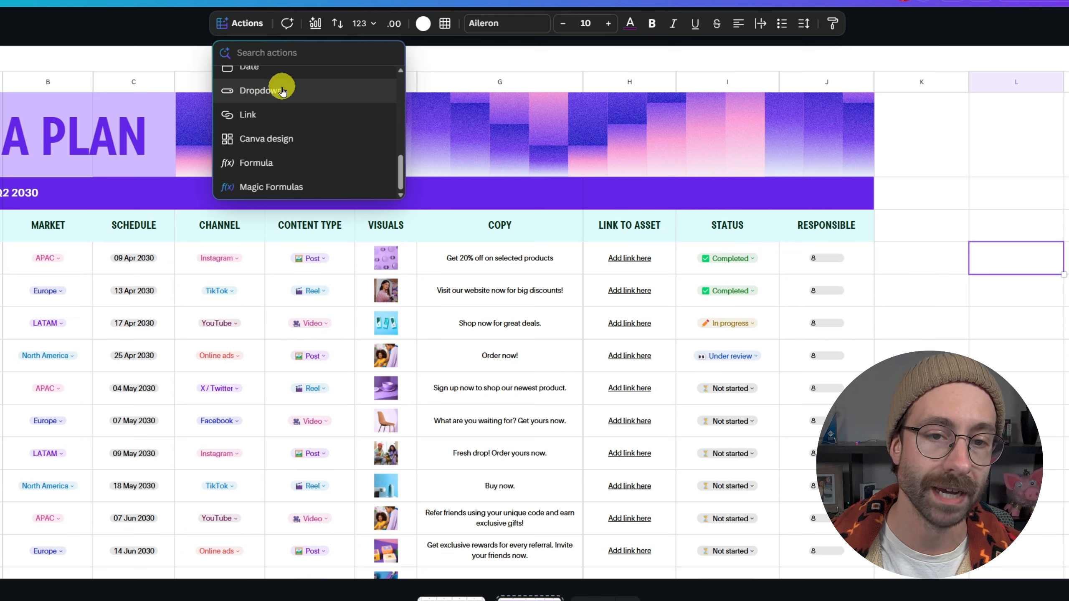
{"action": "left_click", "coordinate": [282, 92]}
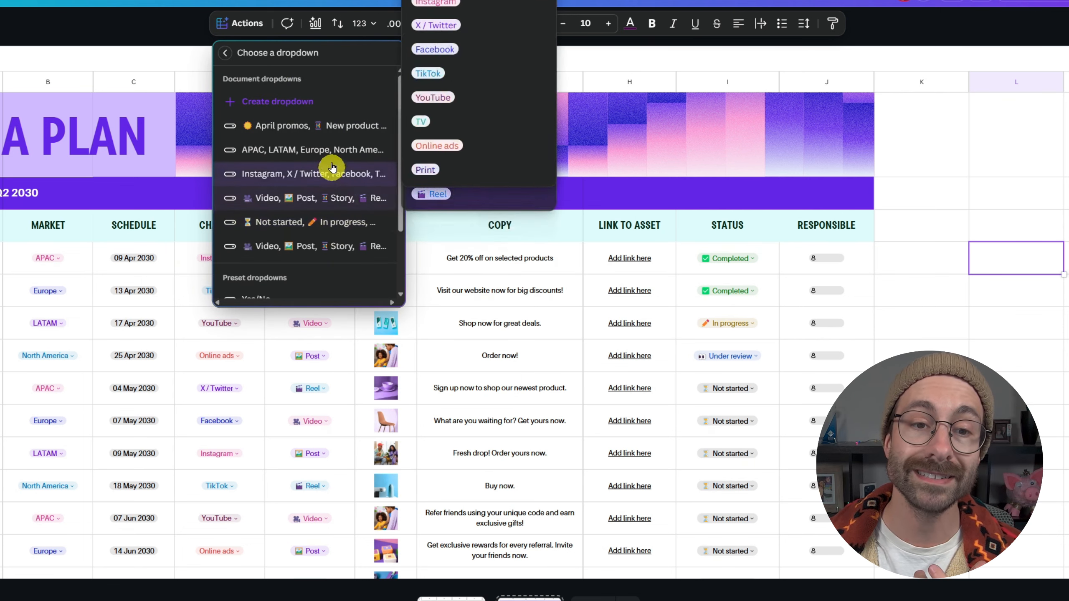
{"action": "mouse_move", "coordinate": [326, 128]}
{"action": "mouse_move", "coordinate": [334, 148]}
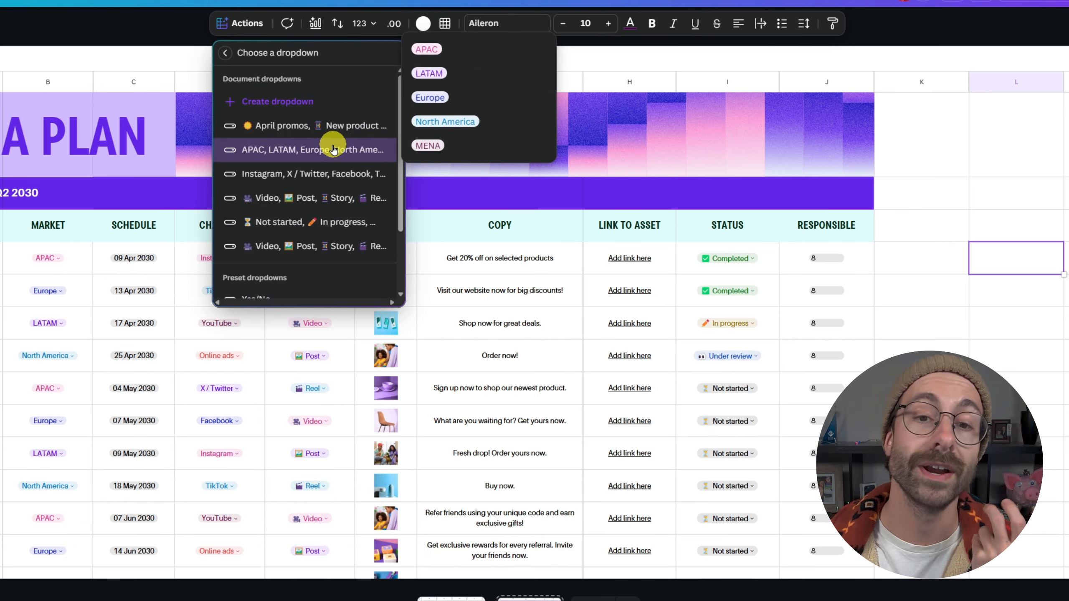
{"action": "mouse_move", "coordinate": [336, 185]}
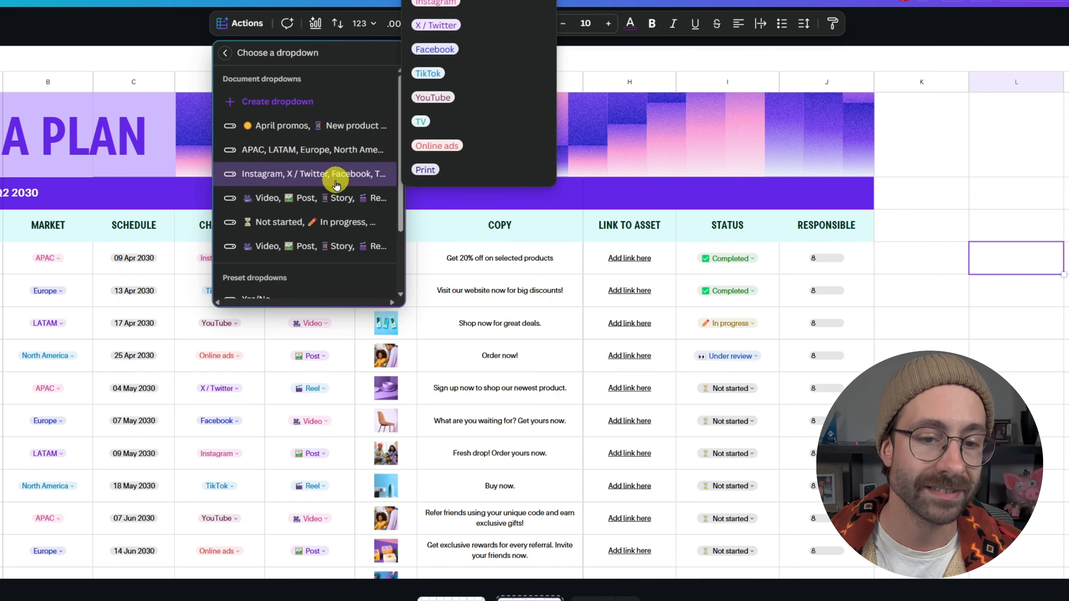
{"action": "scroll", "coordinate": [337, 185], "scroll_direction": "down", "scroll_amount": 3}
{"action": "mouse_move", "coordinate": [280, 214]}
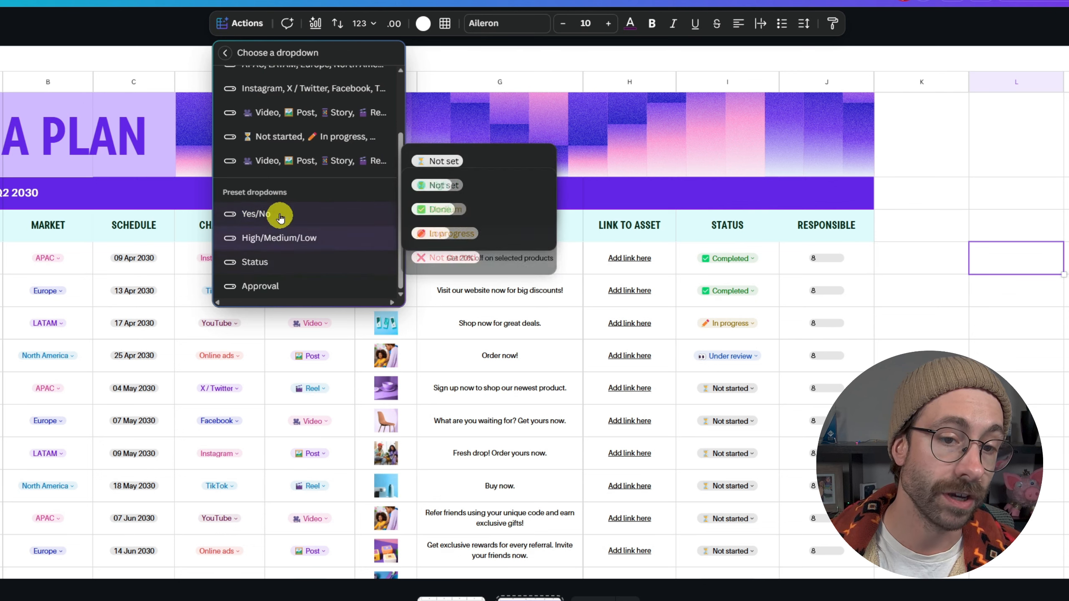
{"action": "scroll", "coordinate": [296, 222], "scroll_direction": "up", "scroll_amount": 3}
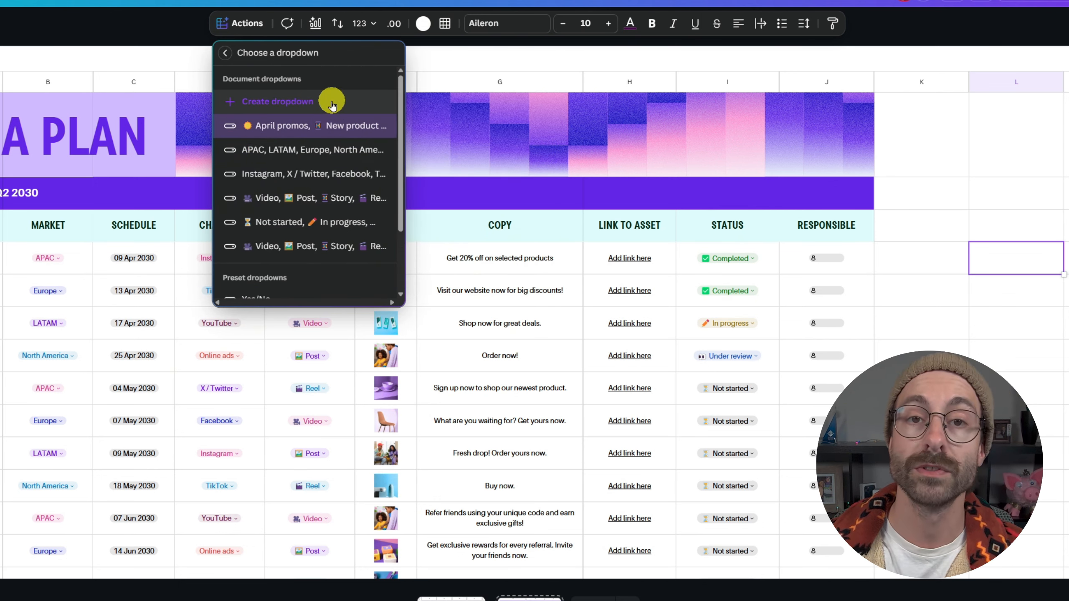
{"action": "left_click", "coordinate": [320, 104]}
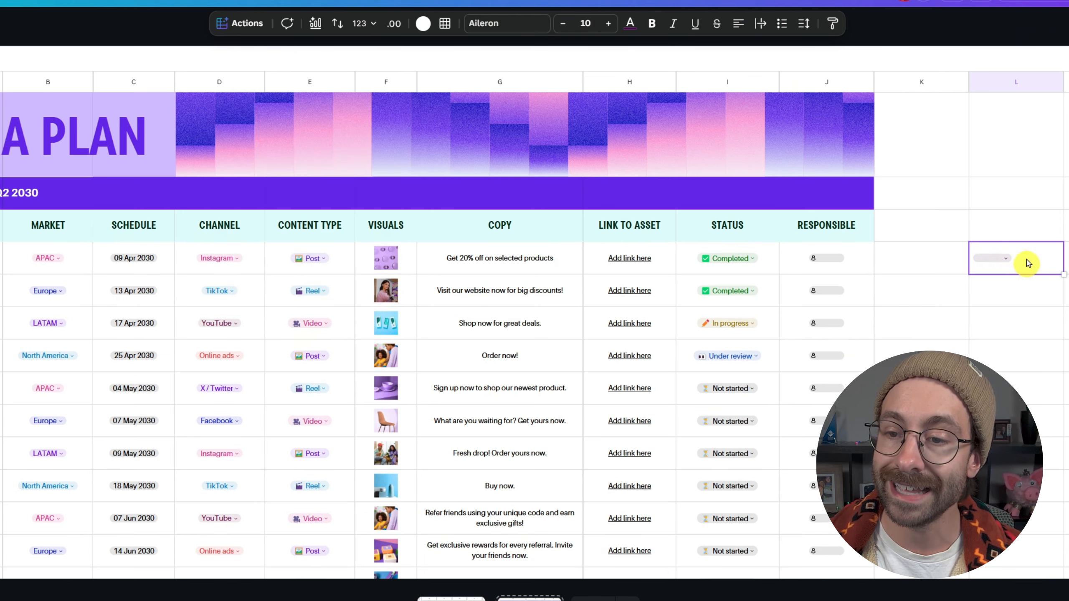
{"action": "left_click", "coordinate": [1005, 262]}
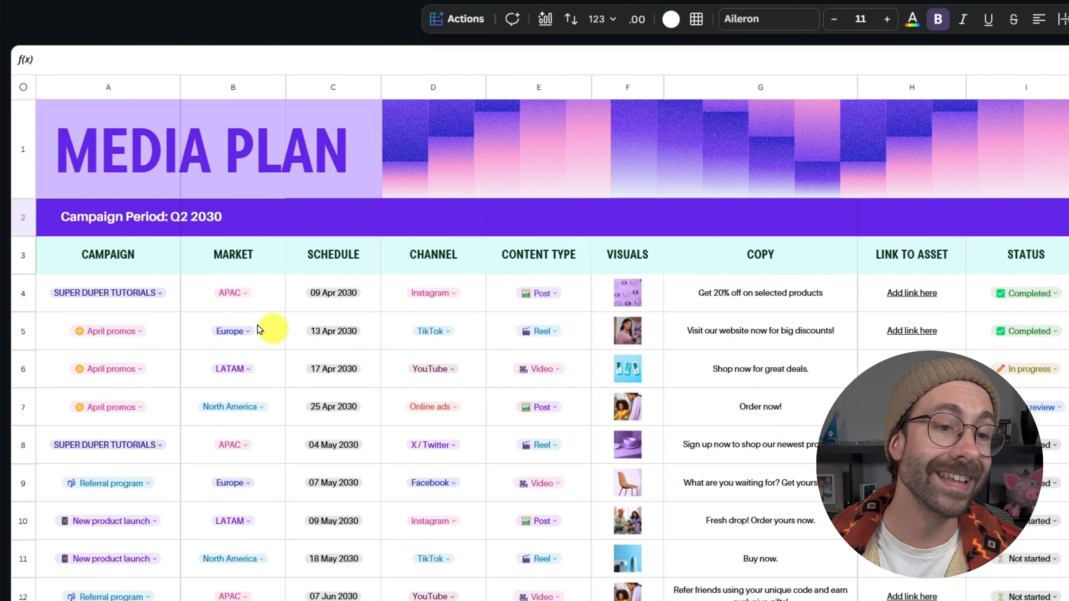
Step: Replace the campaign period text in cell A2 with "Today's date"
{"action": "left_click", "coordinate": [99, 219]}
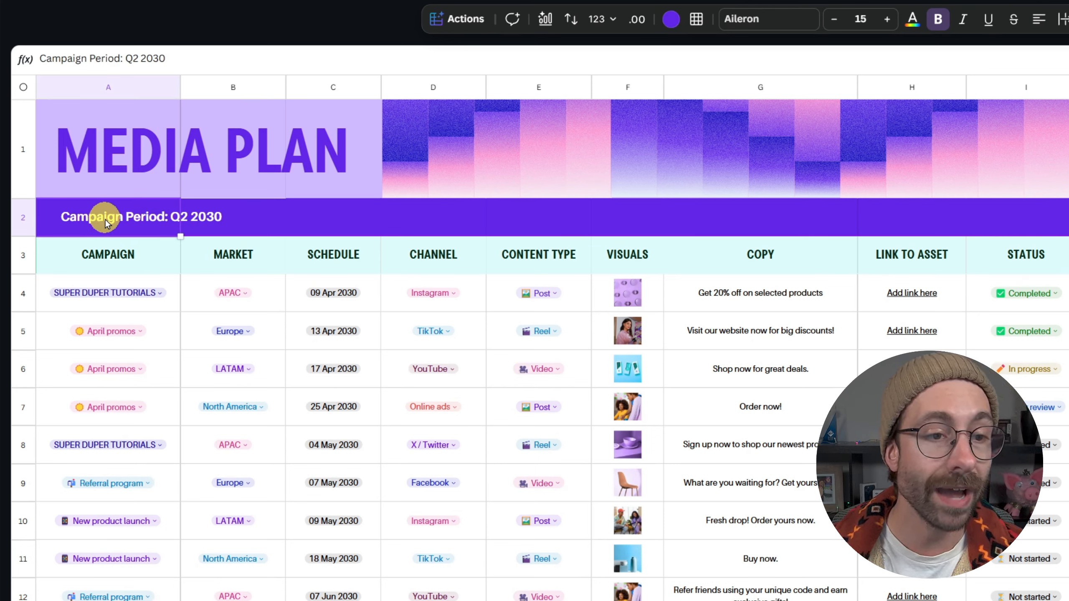
{"action": "key", "text": "Delete"}
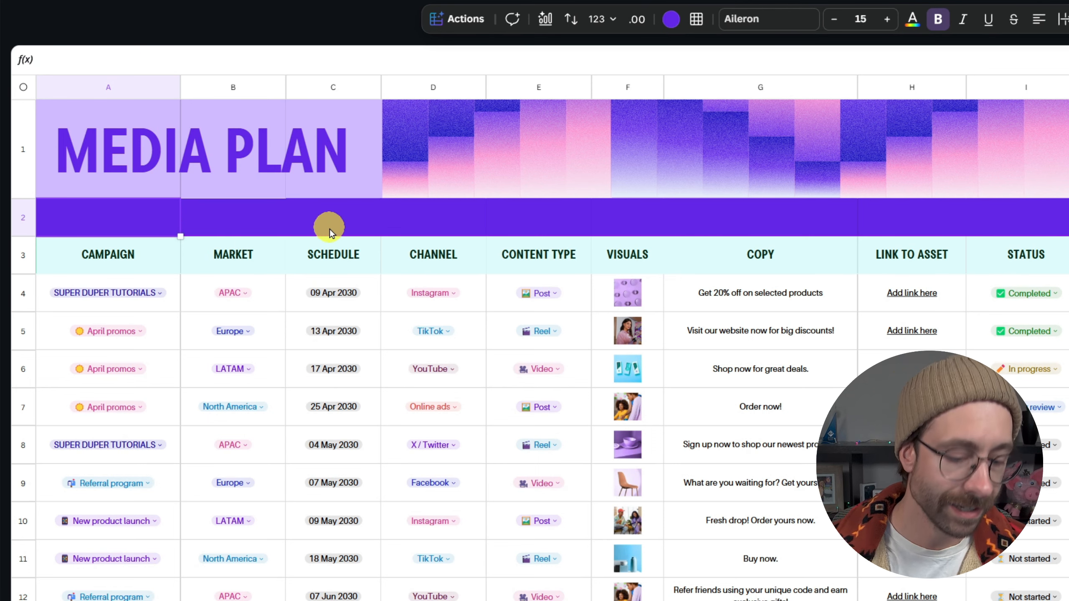
{"action": "type", "text": "Today"}
{"action": "type", "text": "'s date"}
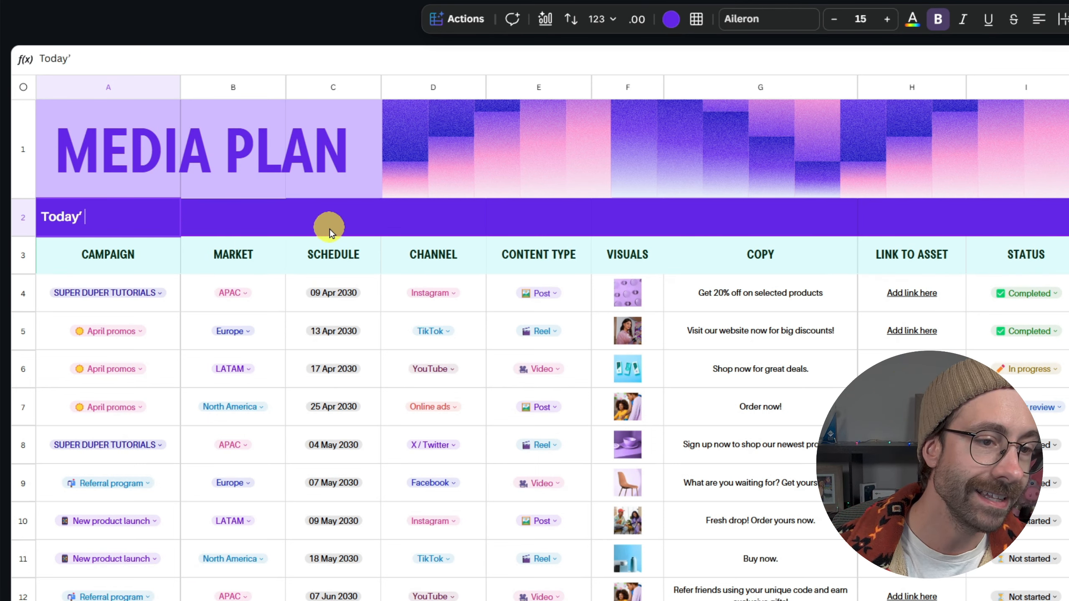
Step: Add a date field to cell B2 and set it to Apr 15, 2025
{"action": "left_click", "coordinate": [235, 224]}
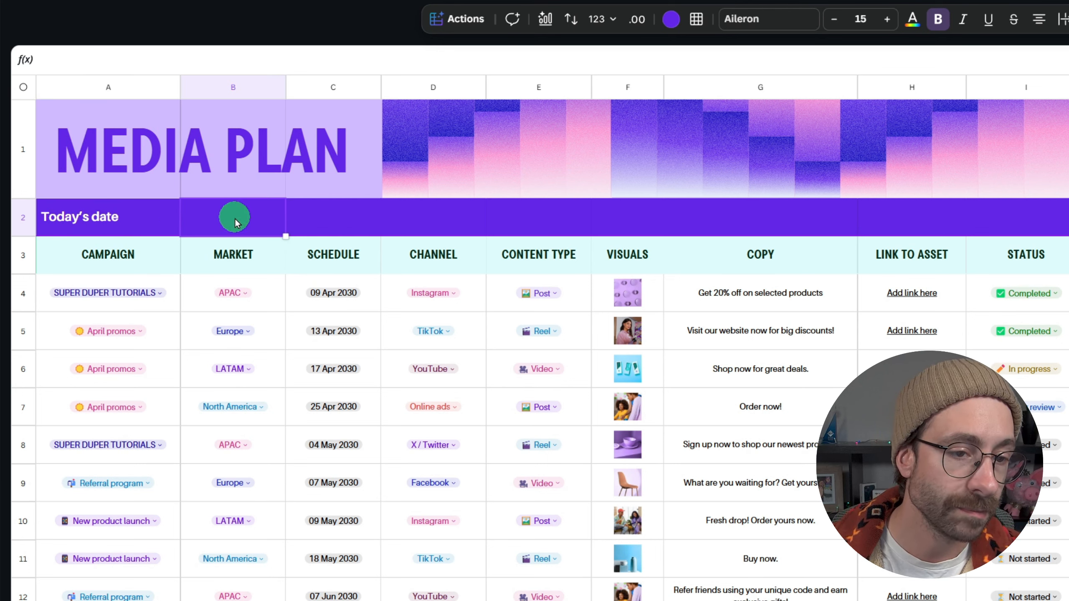
{"action": "left_click", "coordinate": [478, 27]}
{"action": "left_click_drag", "start_coordinate": [648, 91], "coordinate": [639, 167]}
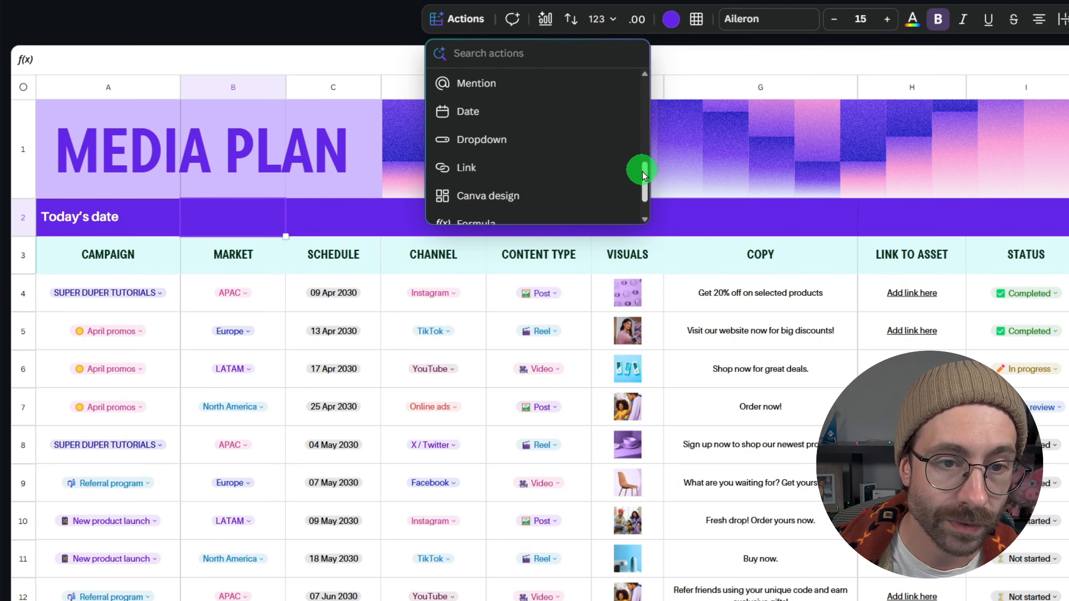
{"action": "left_click", "coordinate": [490, 110]}
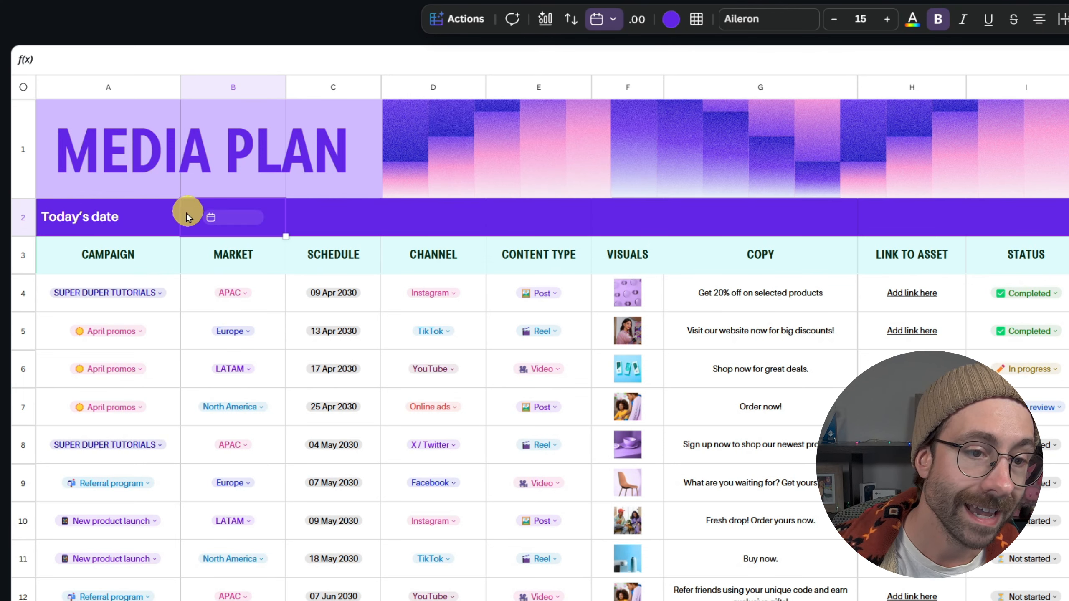
{"action": "left_click", "coordinate": [251, 219]}
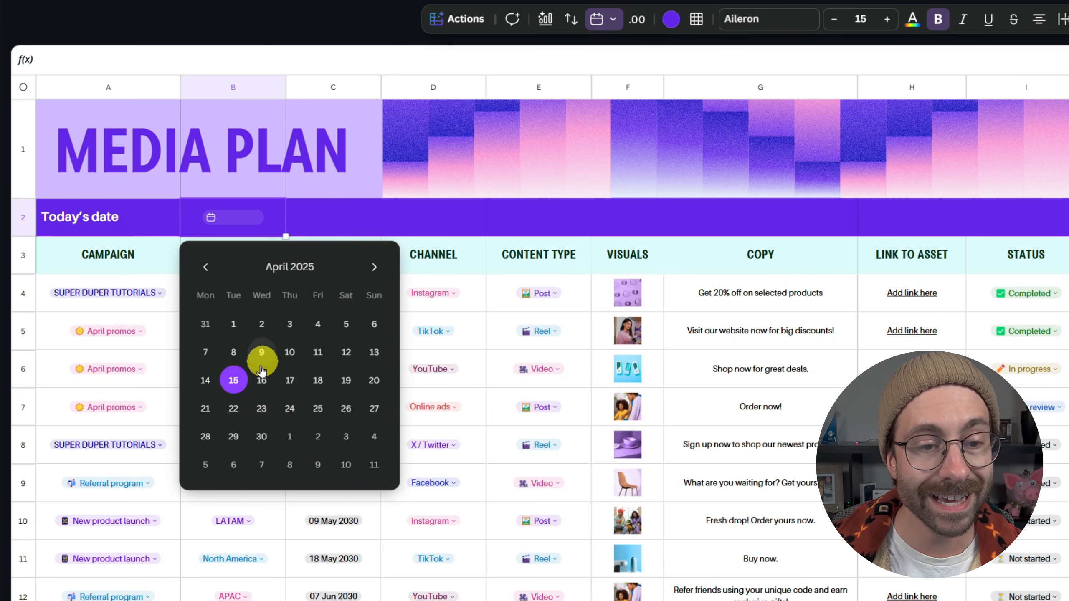
{"action": "left_click", "coordinate": [234, 384]}
{"action": "left_click", "coordinate": [251, 221]}
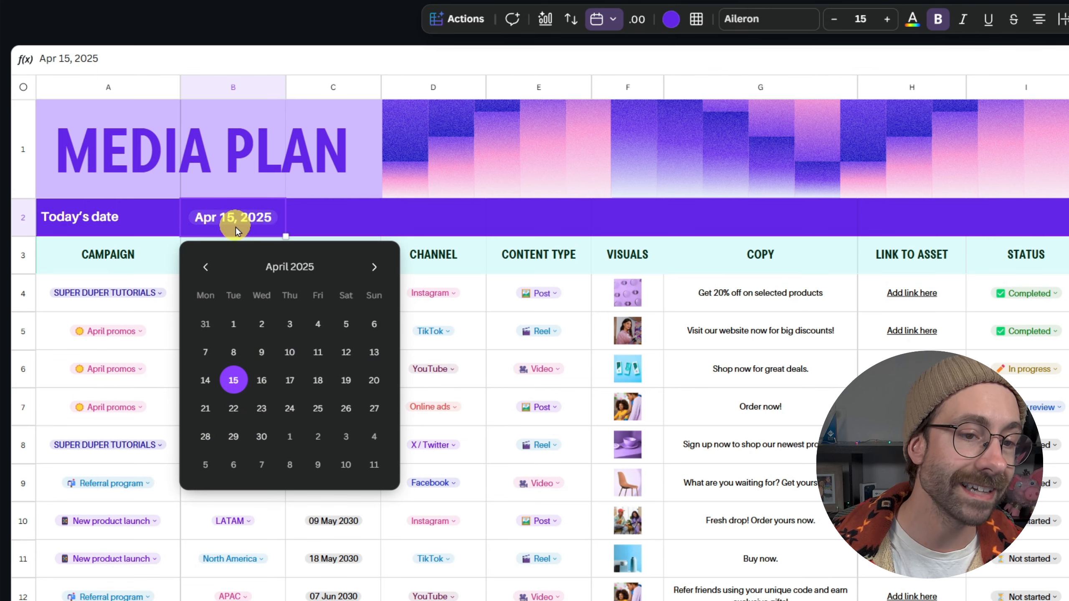
{"action": "left_click", "coordinate": [312, 217]}
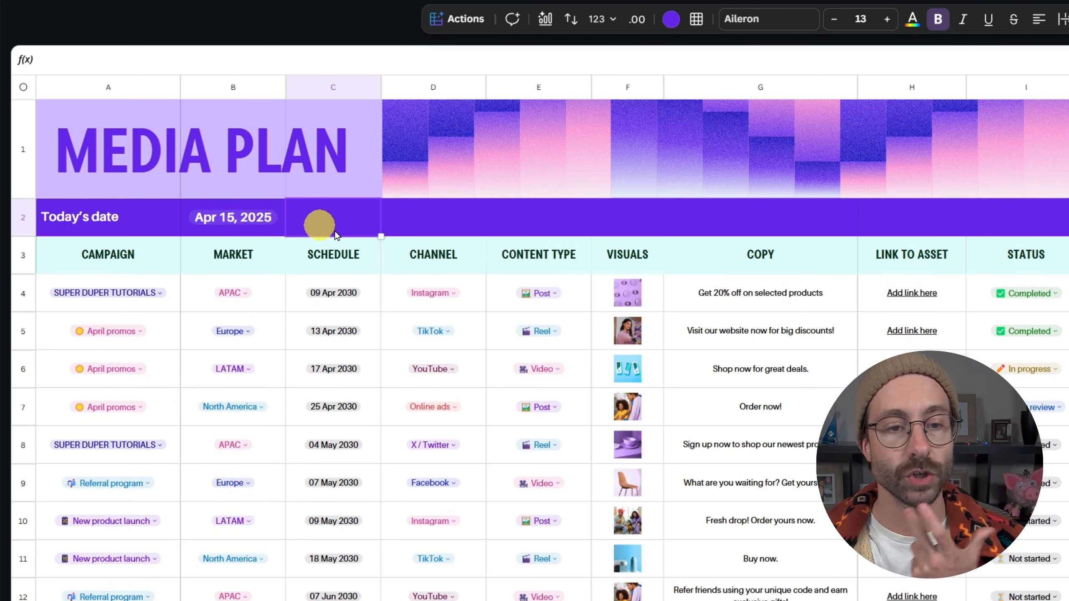
Step: Set the schedule date in cell C4 to 09 Apr 2025
{"action": "left_click", "coordinate": [333, 293]}
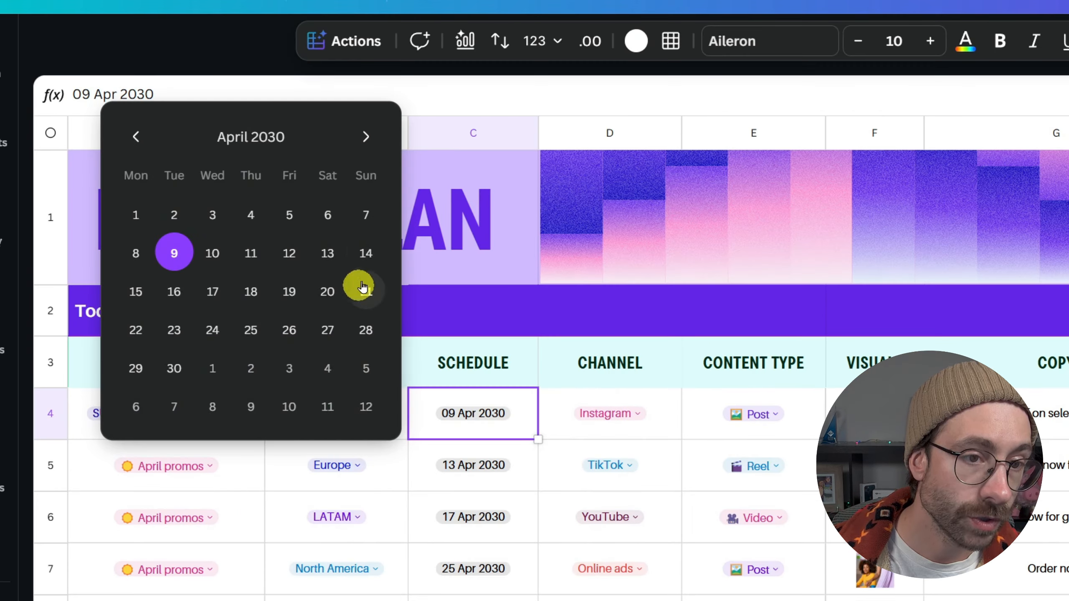
{"action": "left_click", "coordinate": [258, 136]}
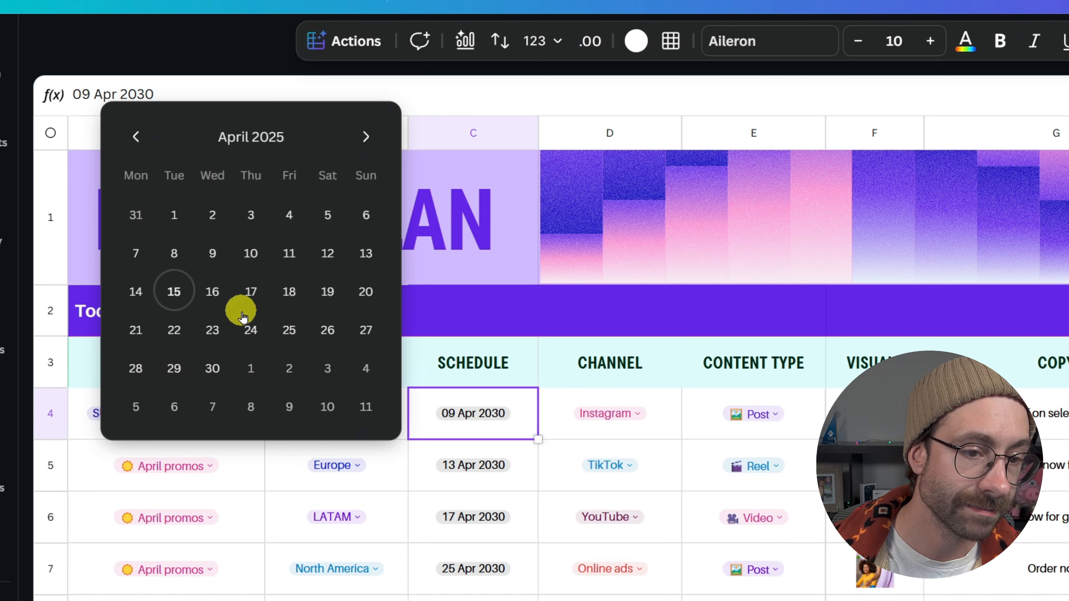
{"action": "left_click", "coordinate": [211, 250]}
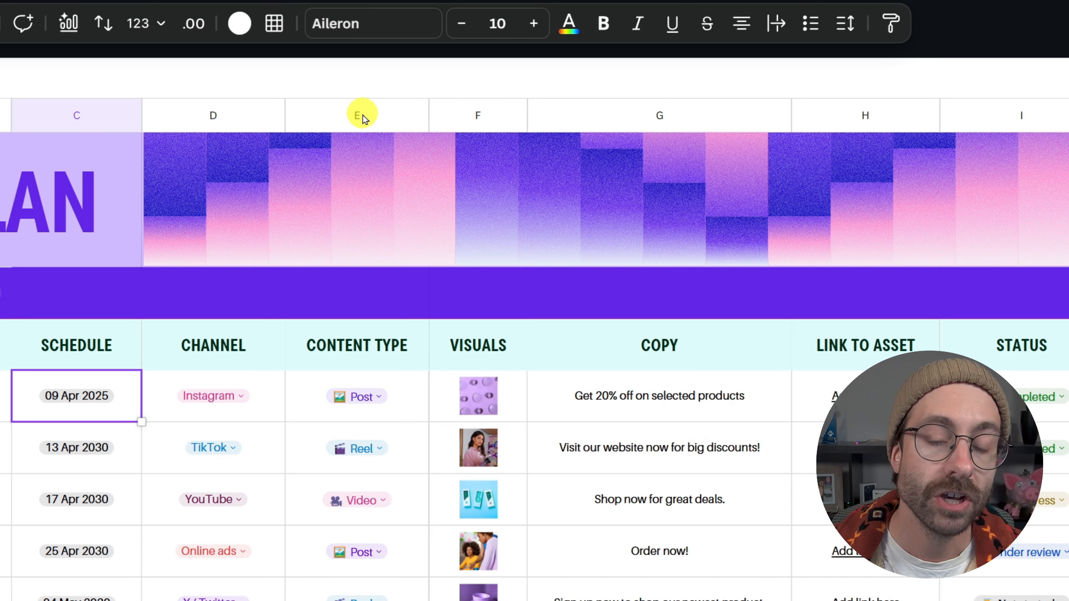
Step: Insert a new column between the CHANNEL and CONTENT TYPE columns
{"action": "right_click", "coordinate": [356, 115]}
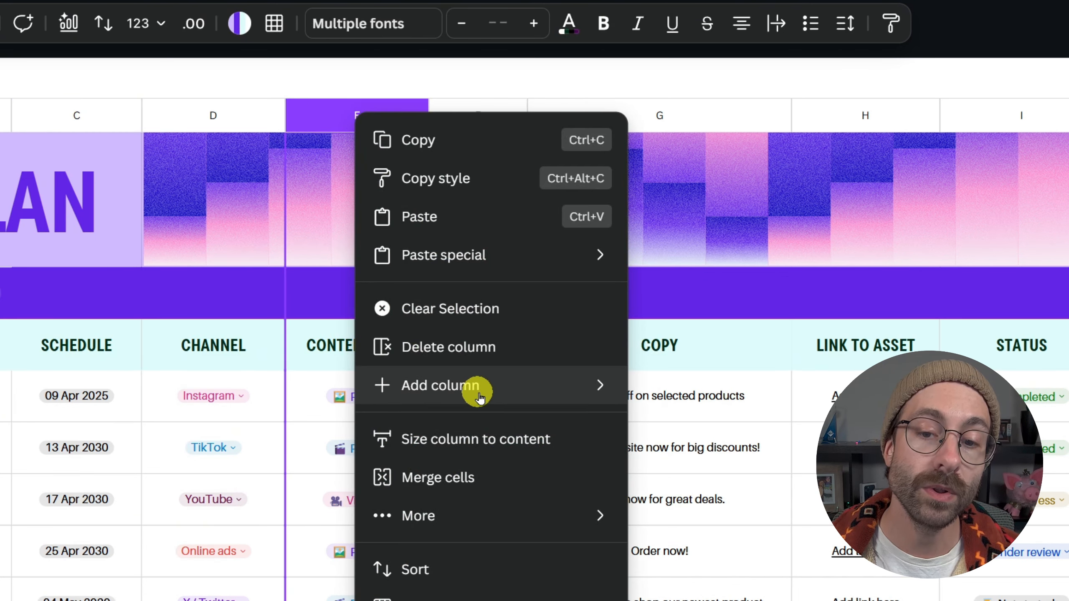
{"action": "mouse_move", "coordinate": [512, 395]}
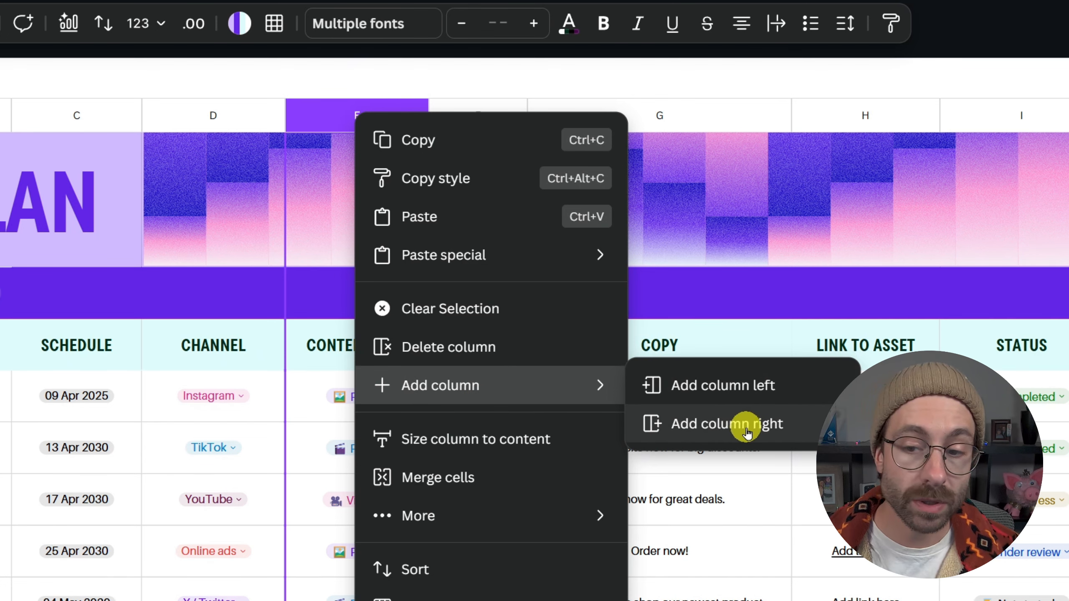
{"action": "left_click", "coordinate": [803, 392]}
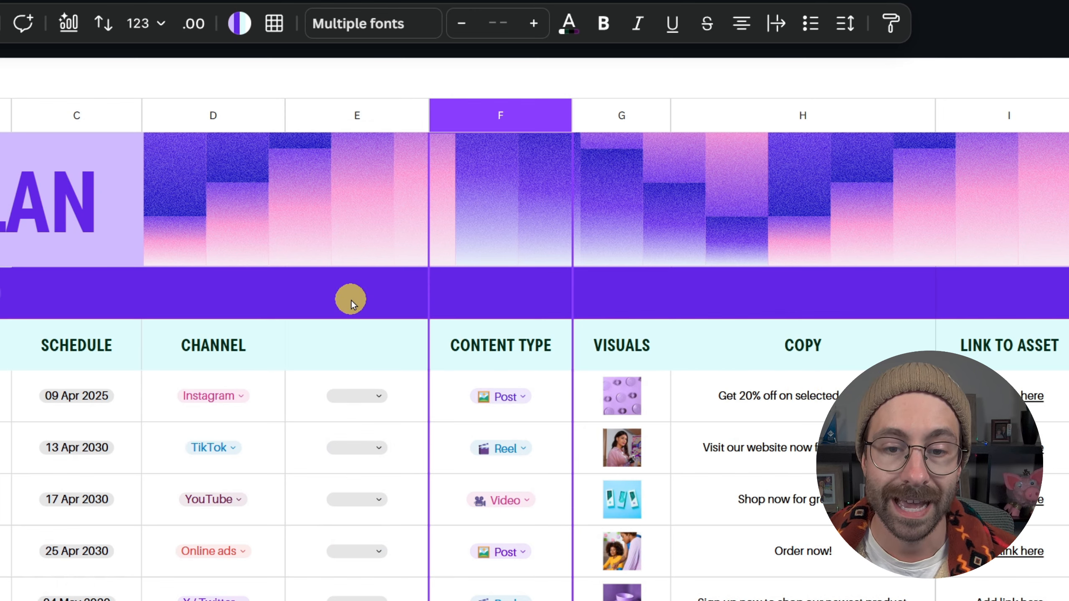
Step: Clear the empty dropdowns from the new column E, from cell E4 downward
{"action": "left_click", "coordinate": [363, 301]}
{"action": "left_click", "coordinate": [363, 353]}
{"action": "scroll", "coordinate": [406, 389], "scroll_direction": "down", "scroll_amount": 3}
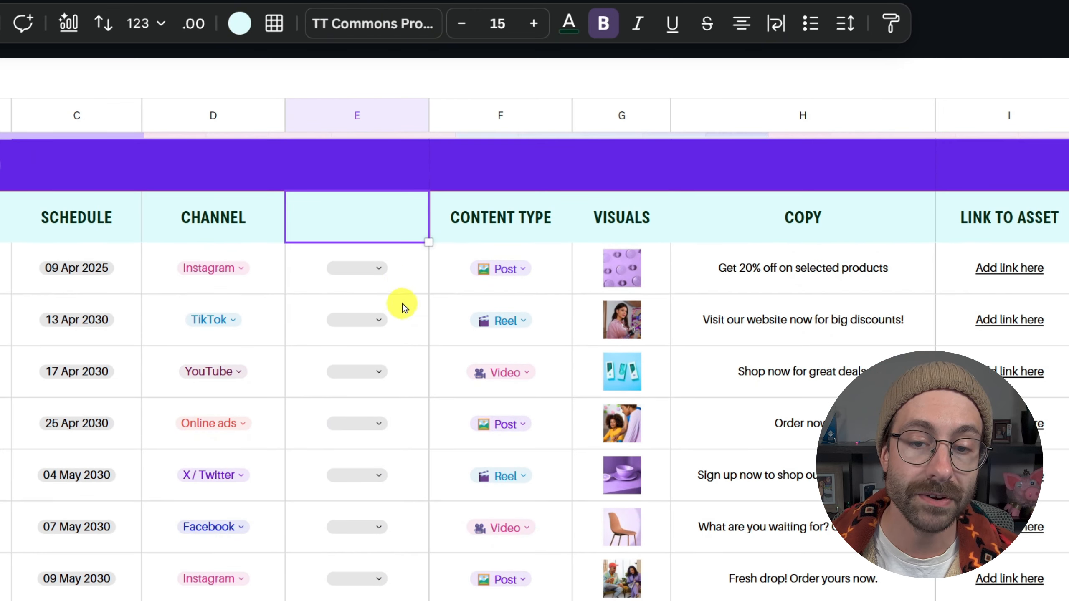
{"action": "left_click", "coordinate": [400, 263]}
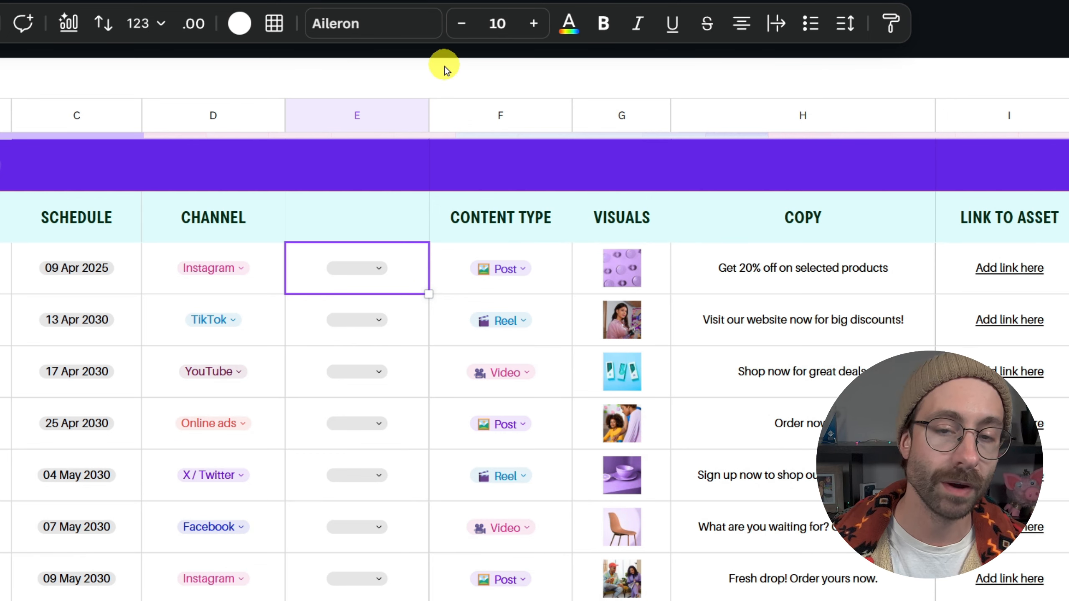
{"action": "key", "text": "ctrl+shift+Down"}
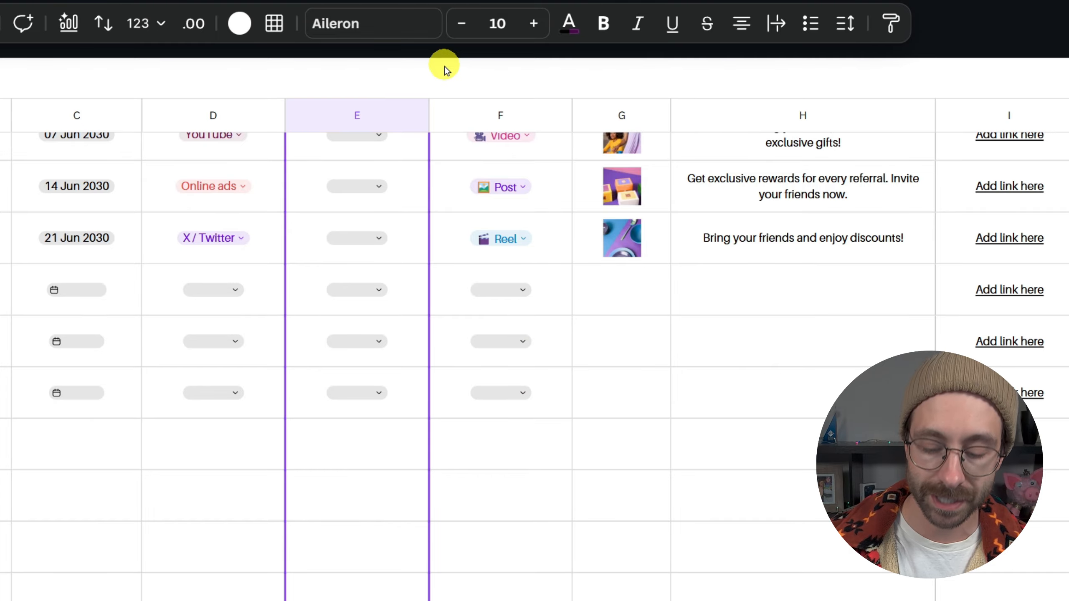
{"action": "scroll", "coordinate": [455, 244], "scroll_direction": "up", "scroll_amount": 10}
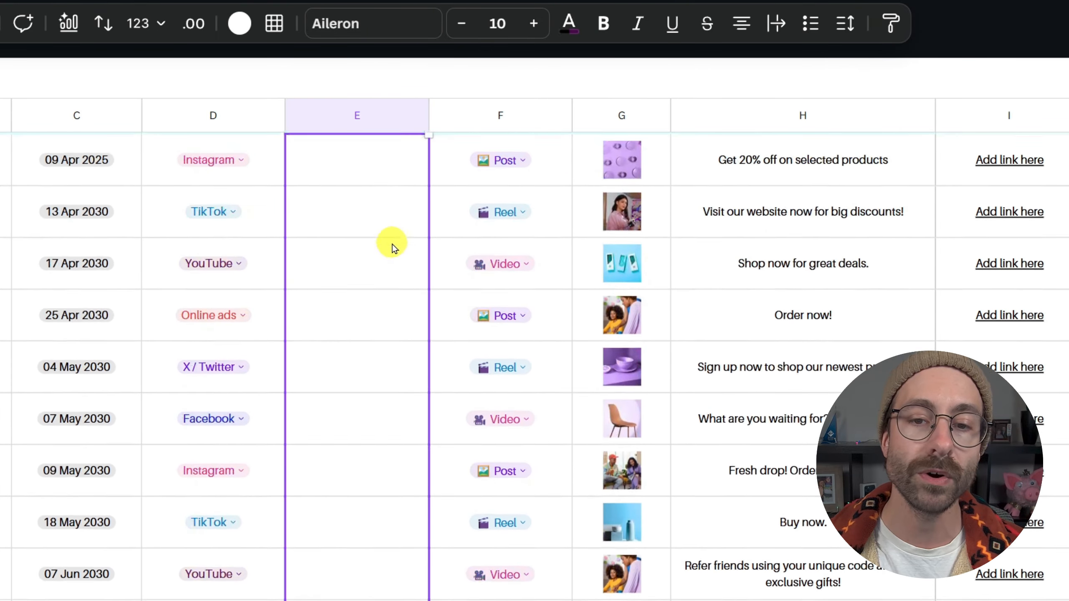
Step: Enter Budget as the header of the new column in cell E3
{"action": "left_click", "coordinate": [363, 339]}
{"action": "type", "text": "B"}
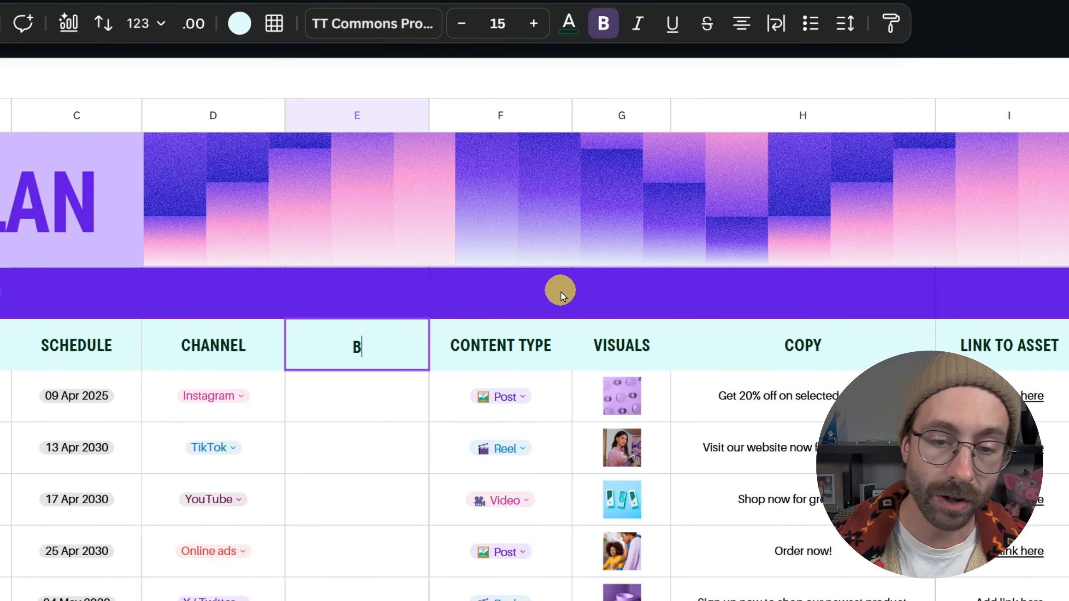
{"action": "type", "text": "udget"}
{"action": "key", "text": "Return"}
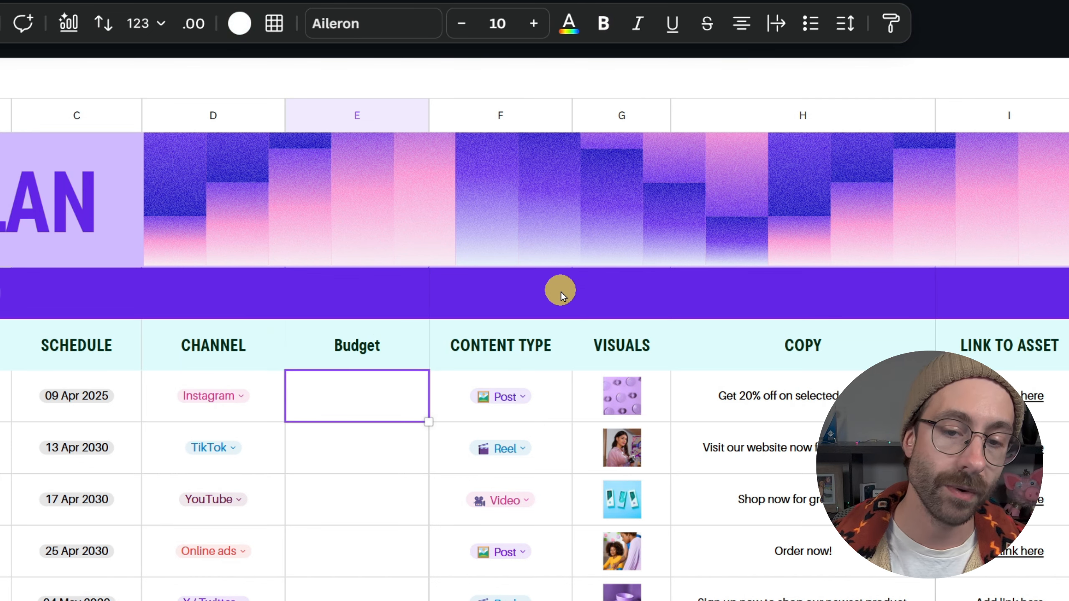
Step: Label cell D2 in the purple band above the headers "Total Budget"
{"action": "left_click", "coordinate": [249, 304]}
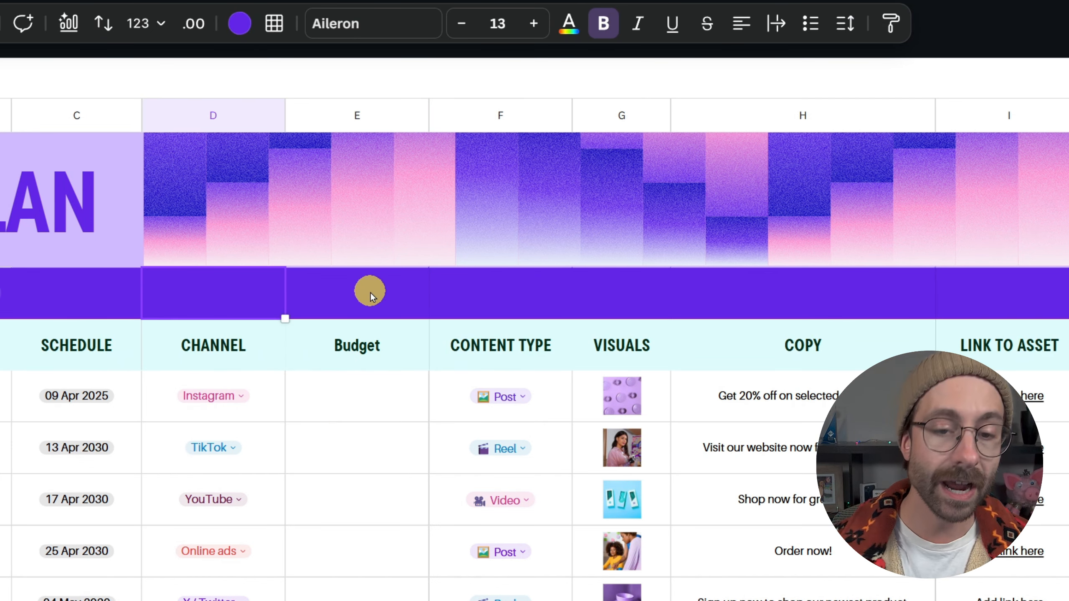
{"action": "type", "text": "Total Budget"}
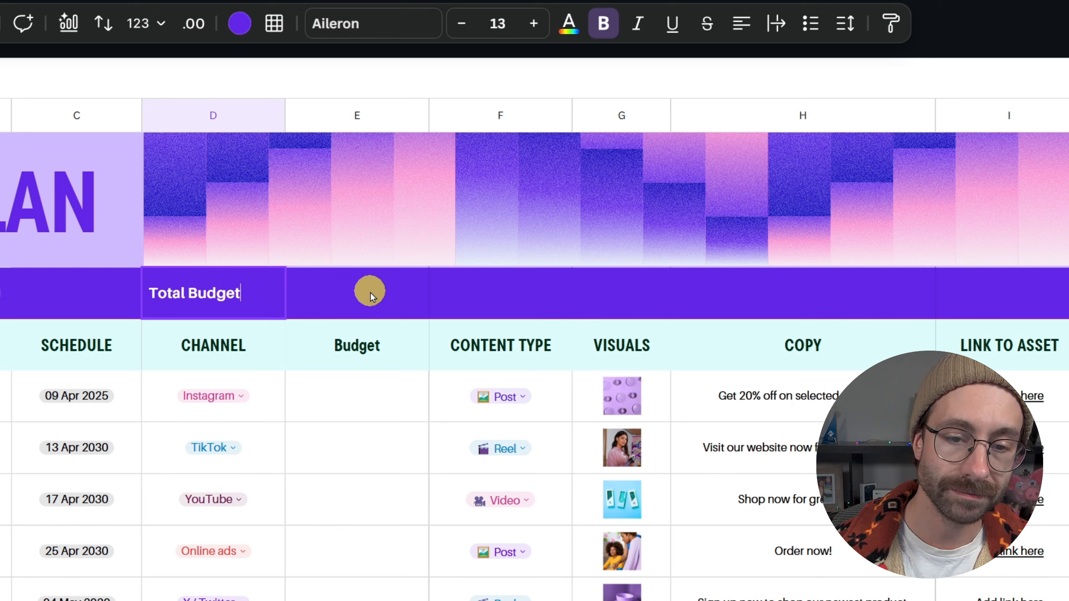
{"action": "left_click", "coordinate": [371, 292]}
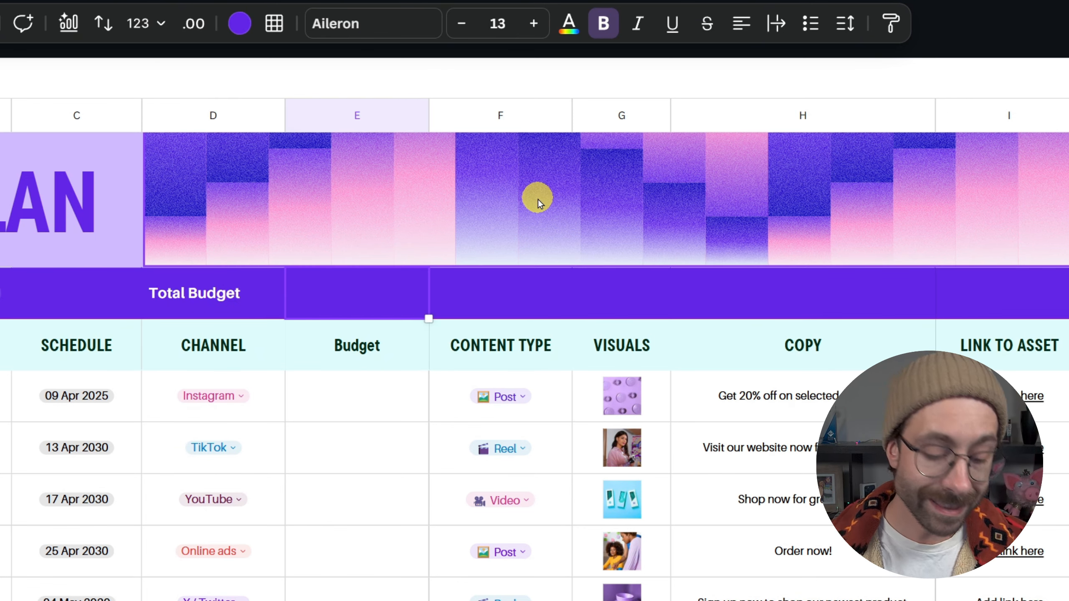
Step: Fill the Budget column from E4 to E9 with 60000, 54444, 5777, 54, 444877 and 58444
{"action": "left_click", "coordinate": [357, 394]}
{"action": "type", "text": "60000"}
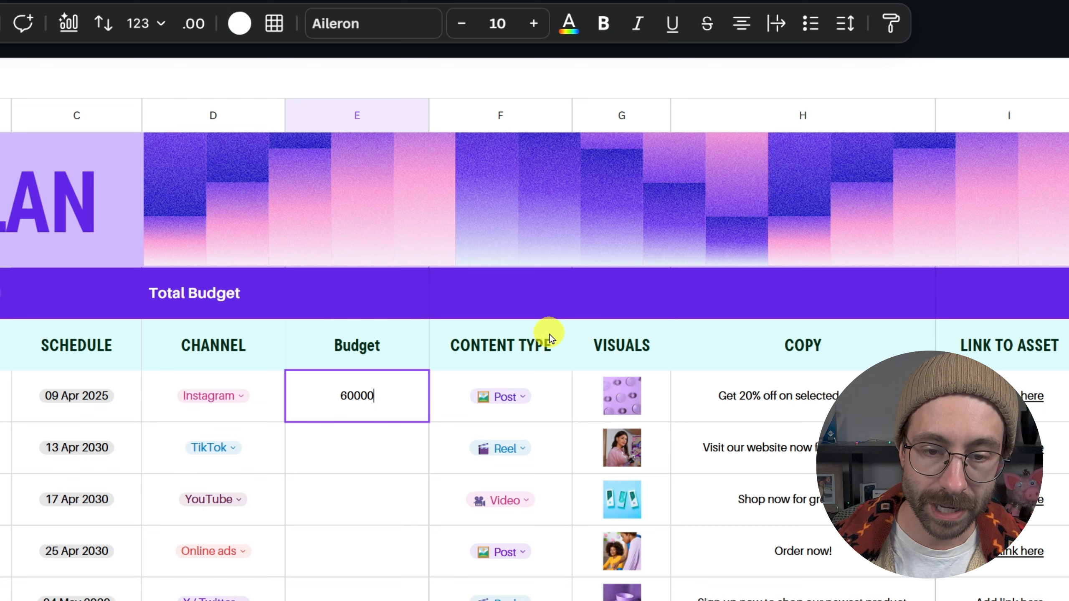
{"action": "key", "text": "Return"}
{"action": "type", "text": "54444"}
{"action": "key", "text": "Return"}
{"action": "type", "text": "5777"}
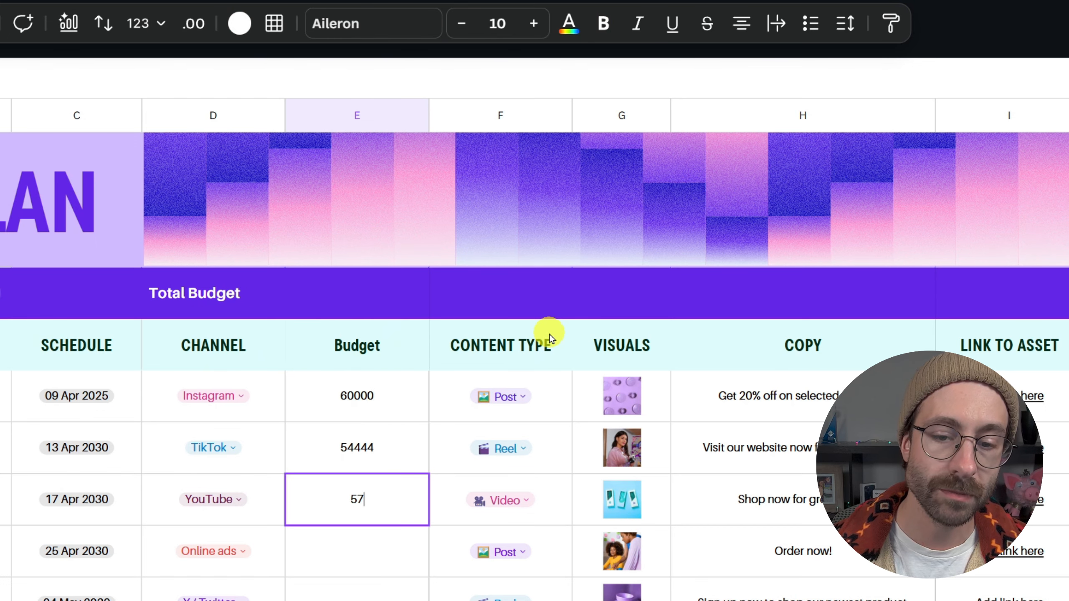
{"action": "key", "text": "Return"}
{"action": "type", "text": "54"}
{"action": "key", "text": "Return"}
{"action": "type", "text": "444877"}
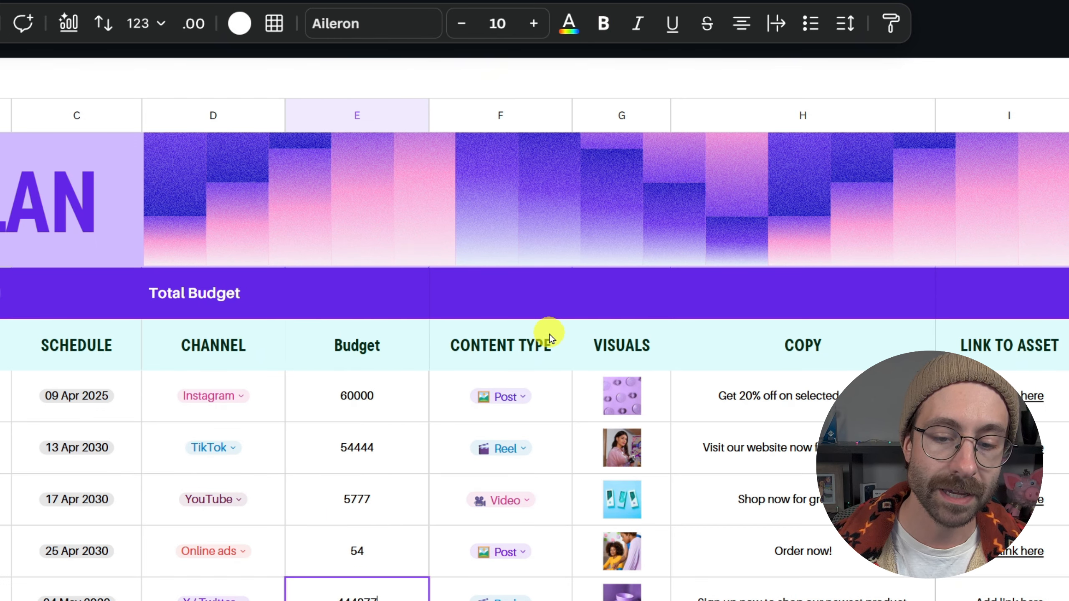
{"action": "key", "text": "Return"}
{"action": "type", "text": "58444"}
{"action": "key", "text": "Return"}
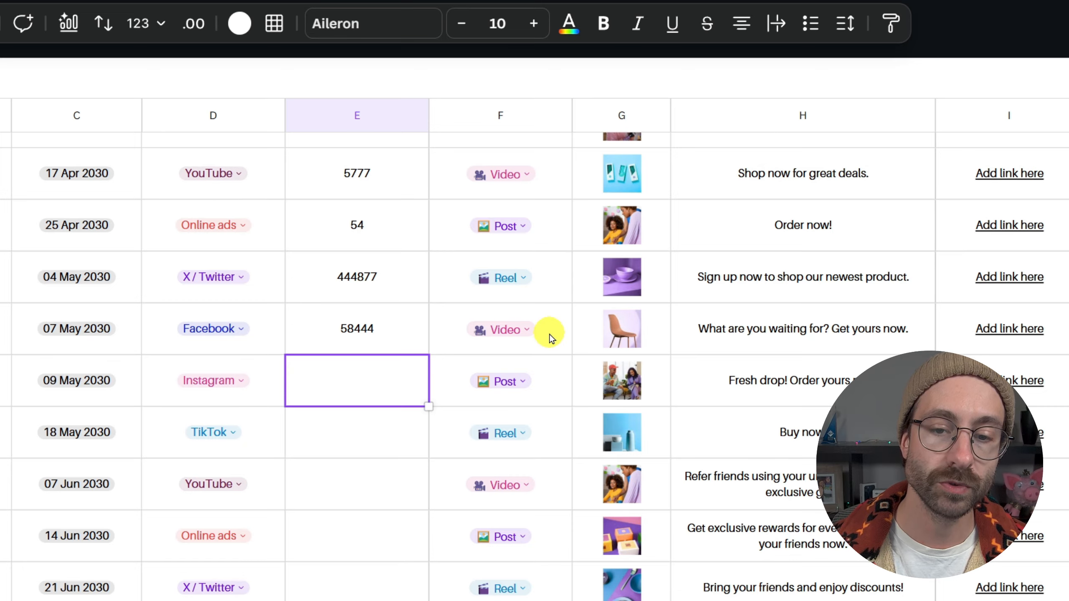
Step: Format the budget amounts in cells E4 to E9 as Currency
{"action": "scroll", "coordinate": [551, 336], "scroll_direction": "up", "scroll_amount": 5}
{"action": "left_click", "coordinate": [385, 262]}
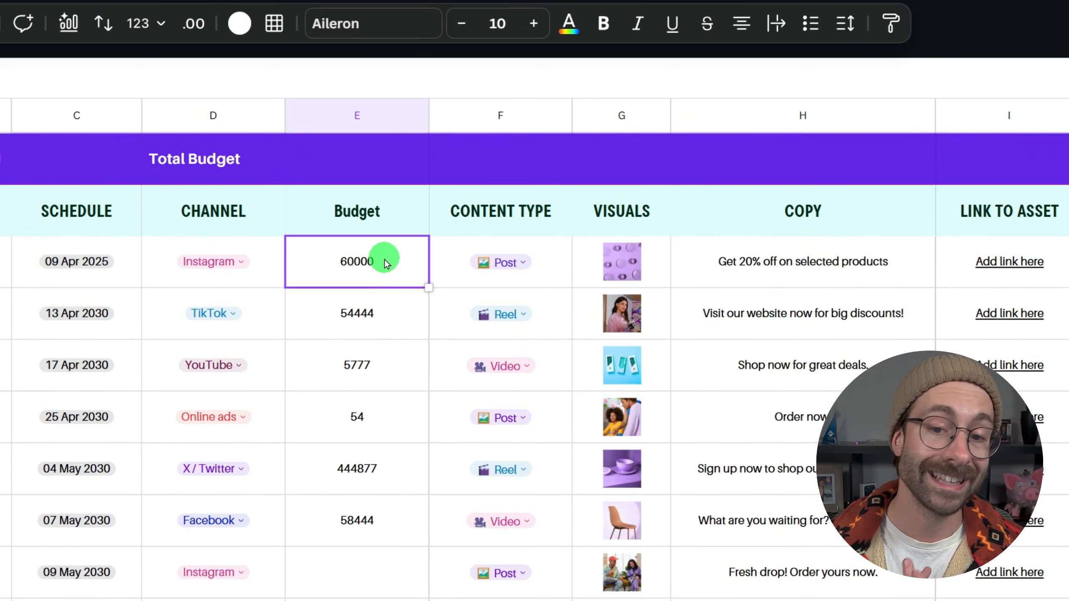
{"action": "left_click_drag", "start_coordinate": [385, 261], "coordinate": [365, 530]}
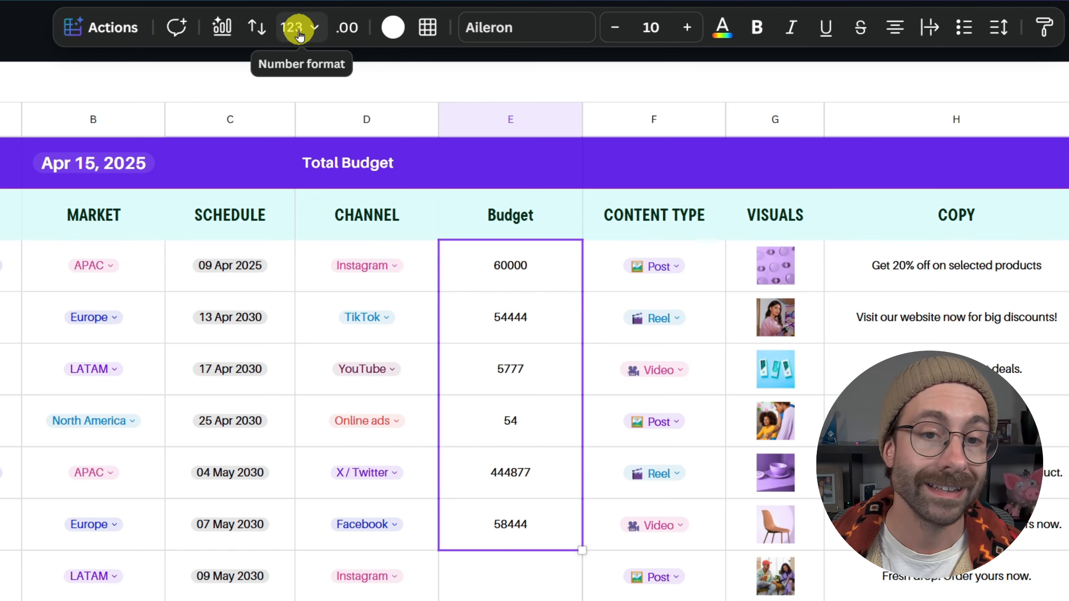
{"action": "left_click", "coordinate": [300, 34]}
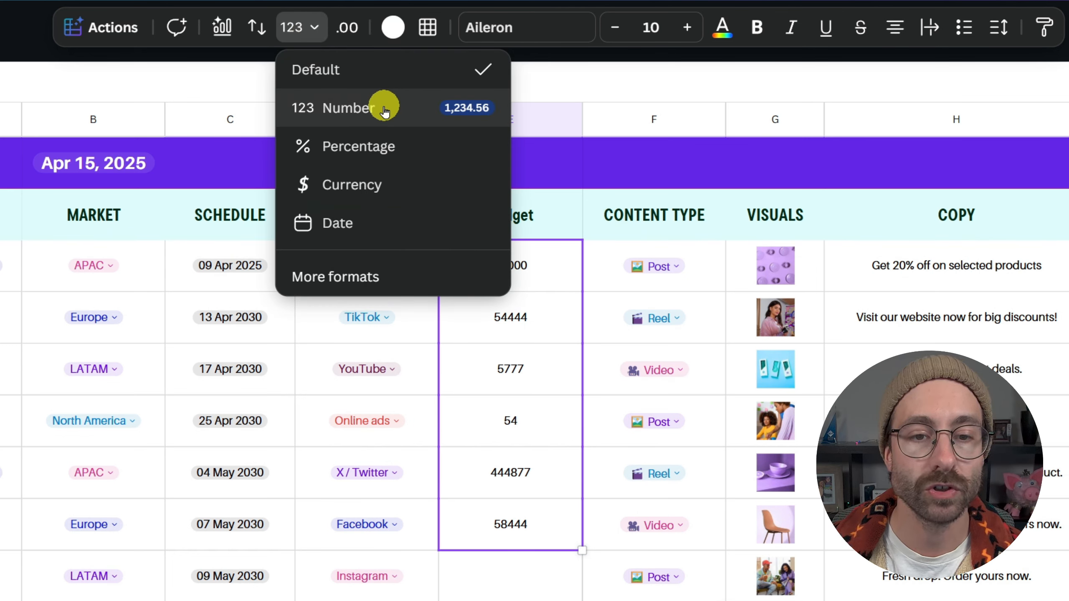
{"action": "left_click", "coordinate": [383, 185]}
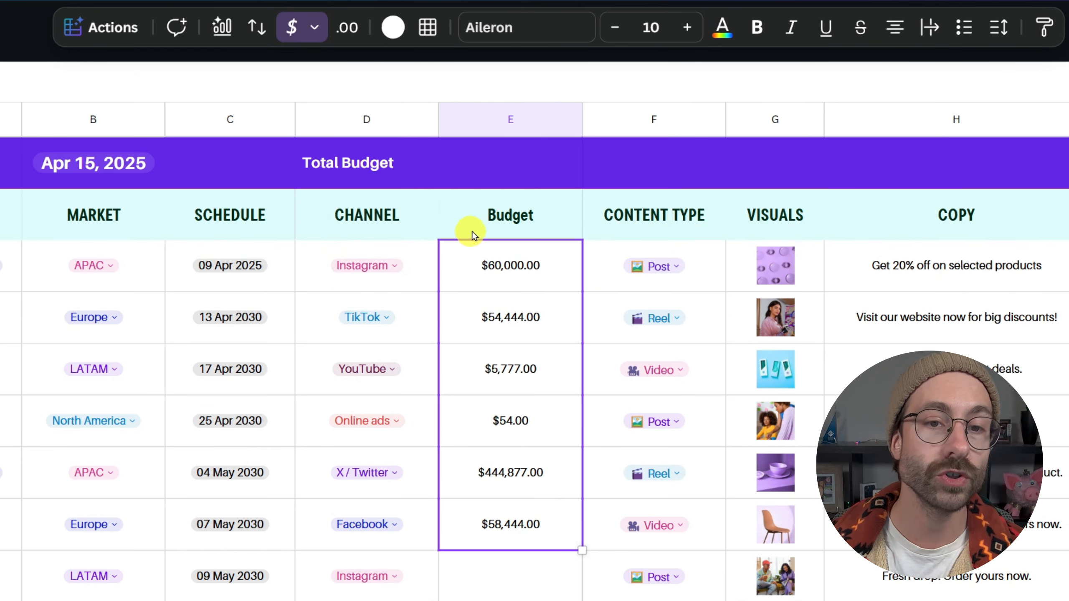
Step: Reduce the decimal places of the selected budget amounts to 0
{"action": "left_click", "coordinate": [356, 32]}
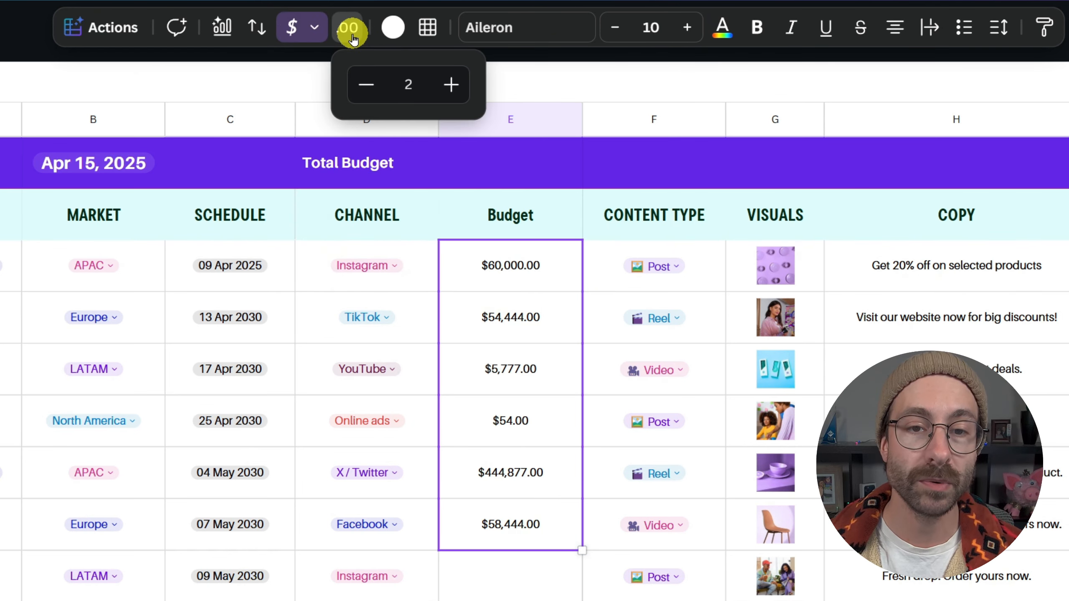
{"action": "left_click", "coordinate": [362, 86]}
{"action": "left_click", "coordinate": [362, 85]}
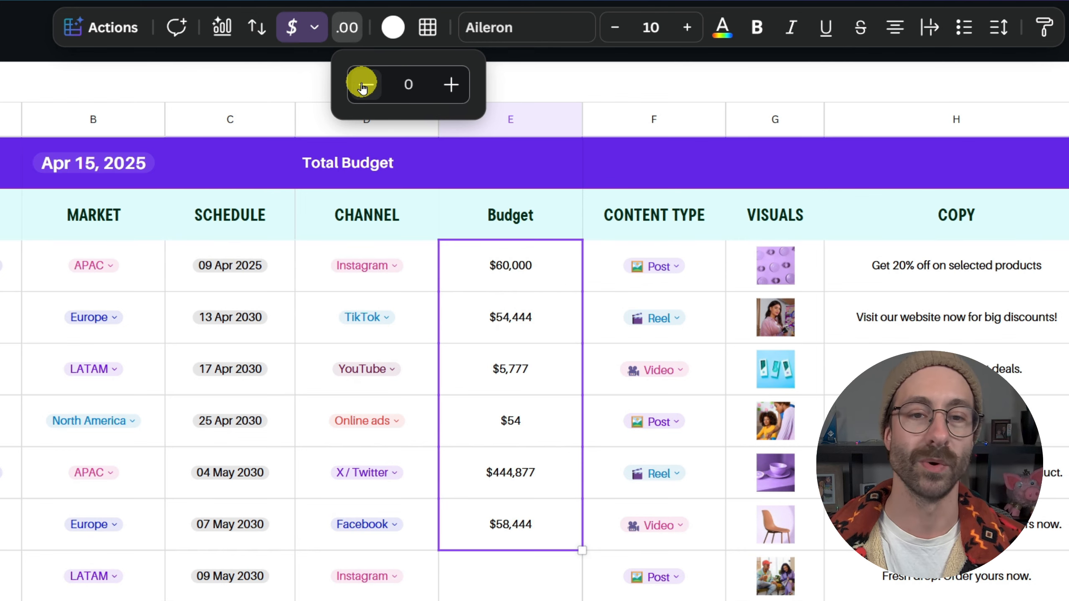
{"action": "left_click", "coordinate": [549, 218]}
Step: Try a SUM formula over E4:E12 in cell E2 beside the Total Budget label, and clear the cell again
{"action": "scroll", "coordinate": [551, 226], "scroll_direction": "up", "scroll_amount": 2}
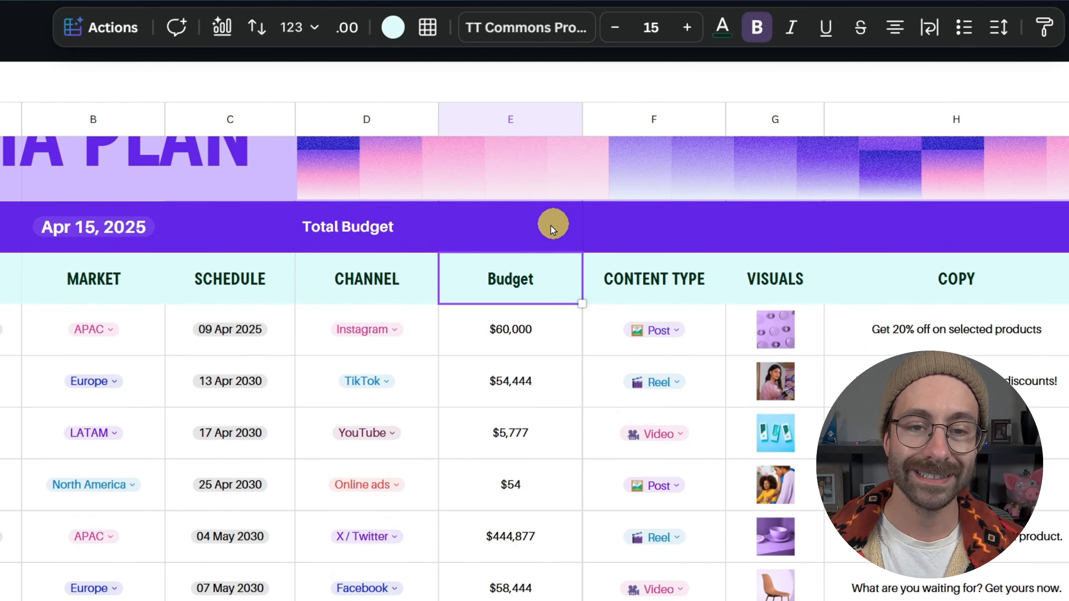
{"action": "left_click", "coordinate": [506, 236]}
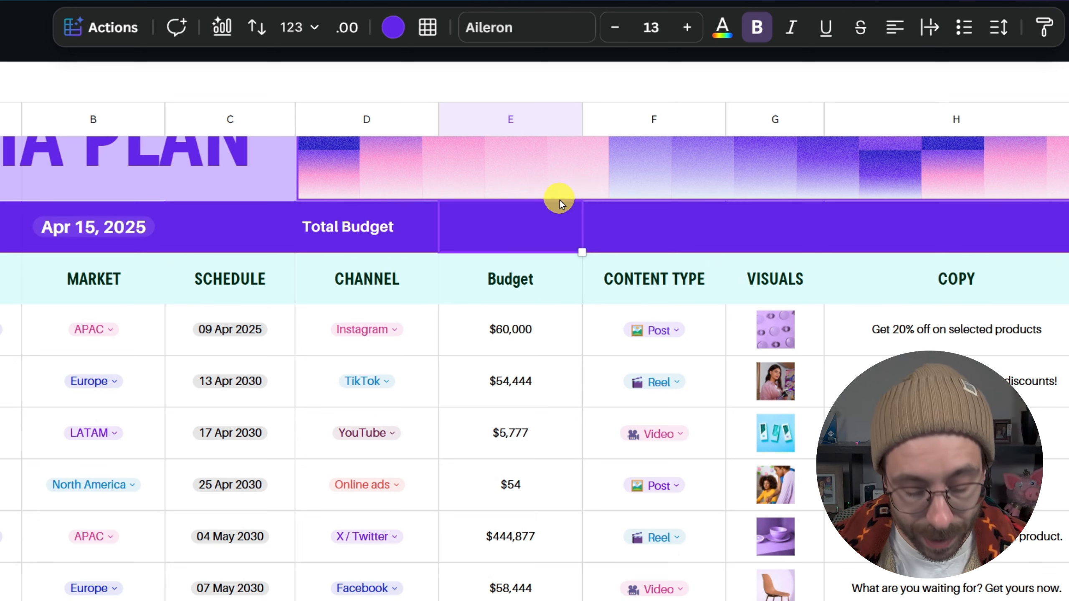
{"action": "type", "text": "= sum"}
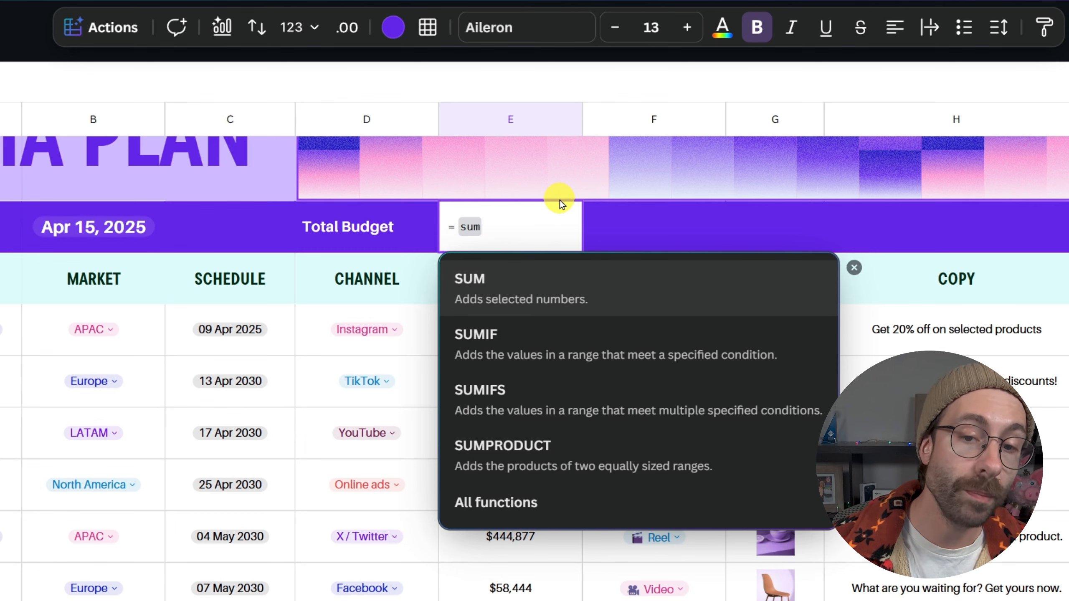
{"action": "key", "text": "Return"}
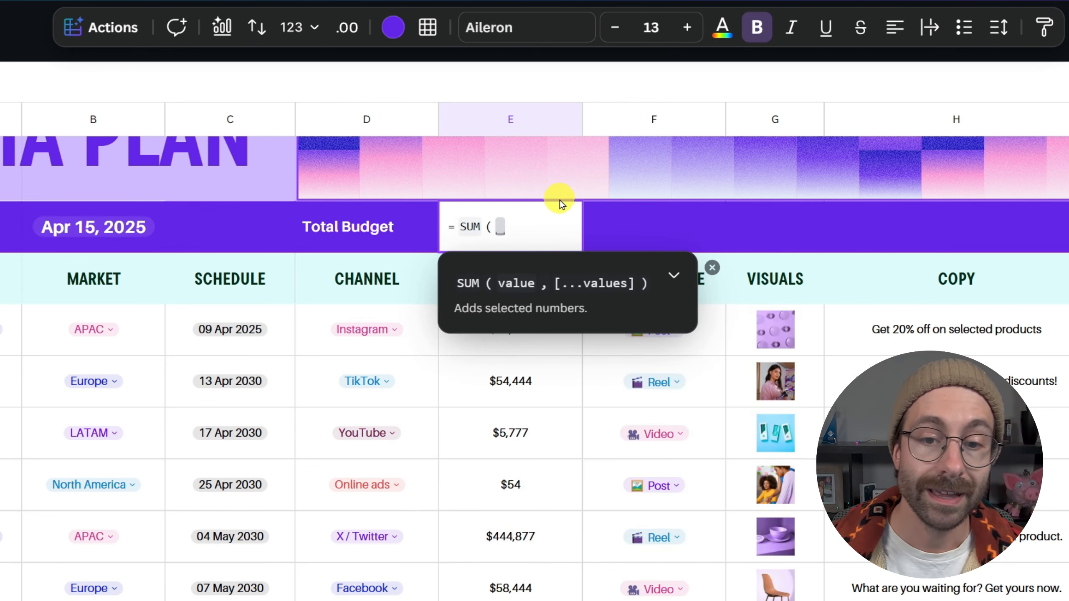
{"action": "scroll", "coordinate": [564, 215], "scroll_direction": "down", "scroll_amount": 2}
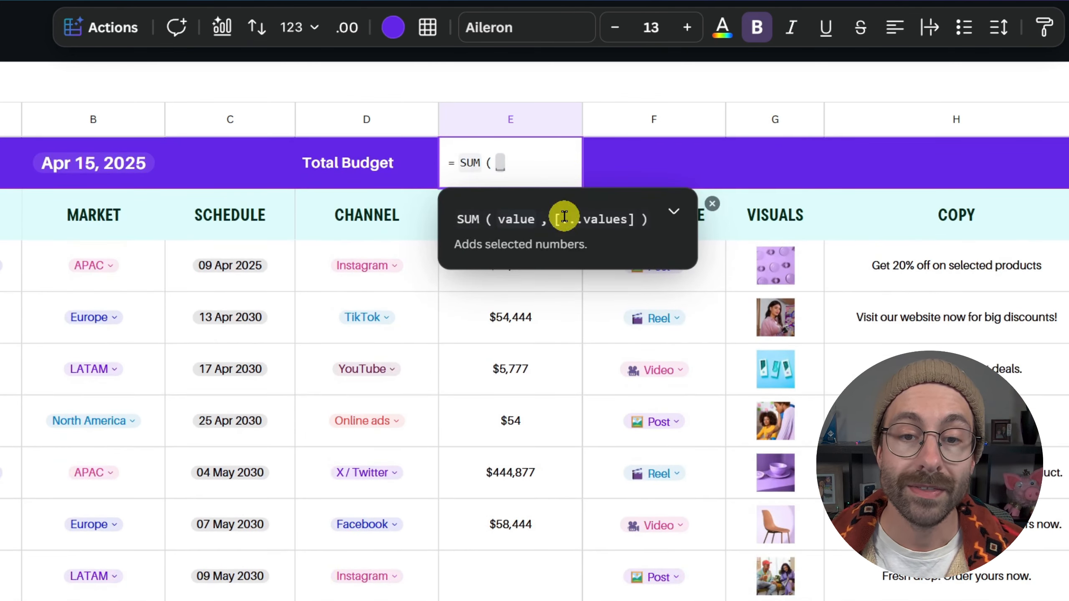
{"action": "left_click", "coordinate": [461, 285]}
{"action": "left_click_drag", "start_coordinate": [462, 286], "coordinate": [543, 600]}
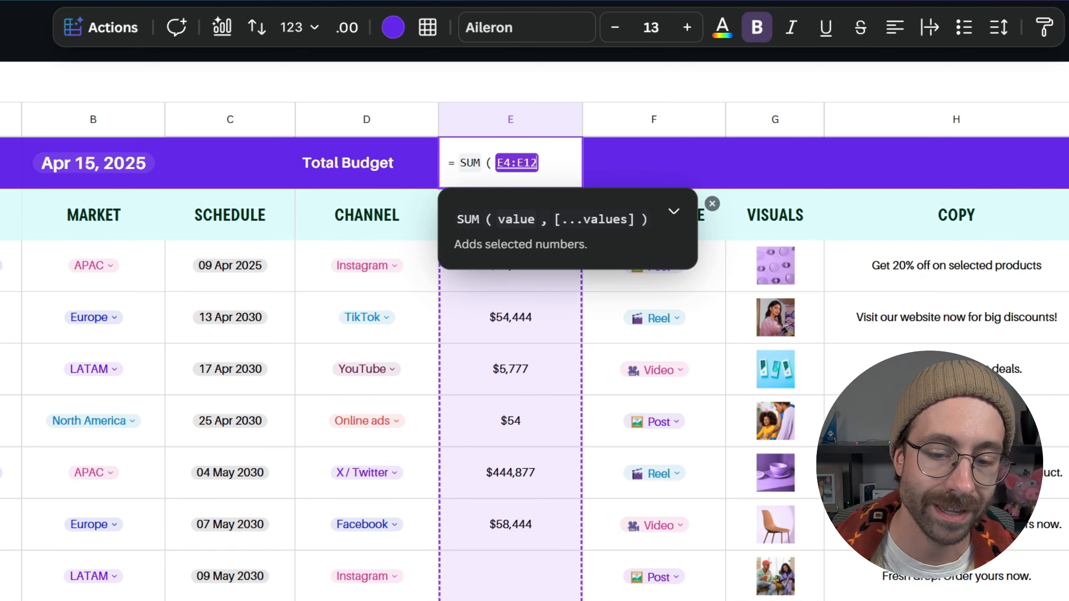
{"action": "key", "text": "Return"}
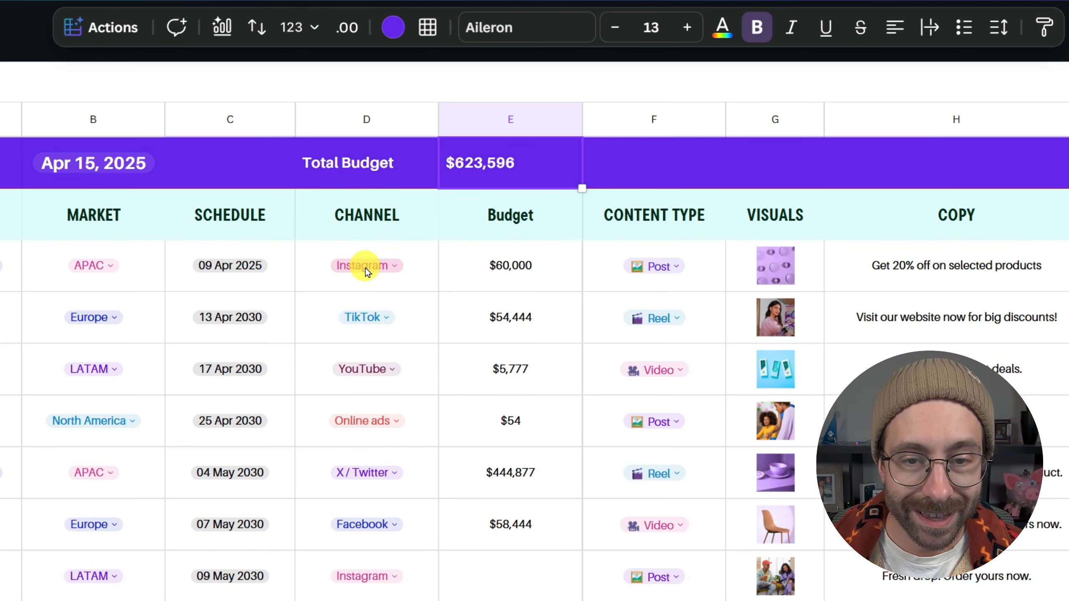
{"action": "key", "text": "Delete"}
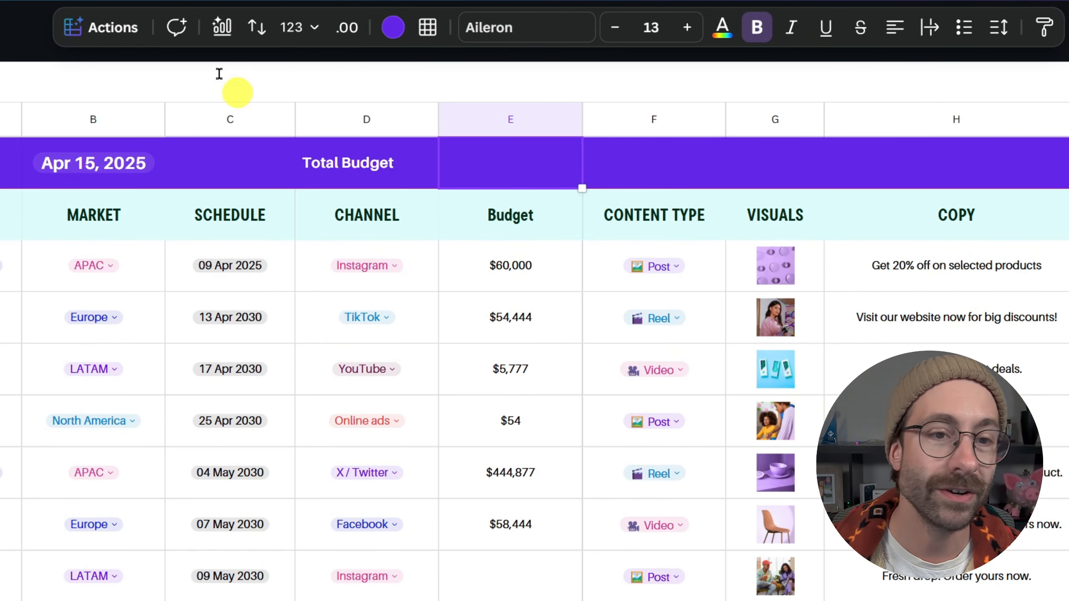
Step: Generate a formula with Magic Formulas from the prompt "I want to sum up the whole budget column" and insert it into E2
{"action": "left_click", "coordinate": [120, 33]}
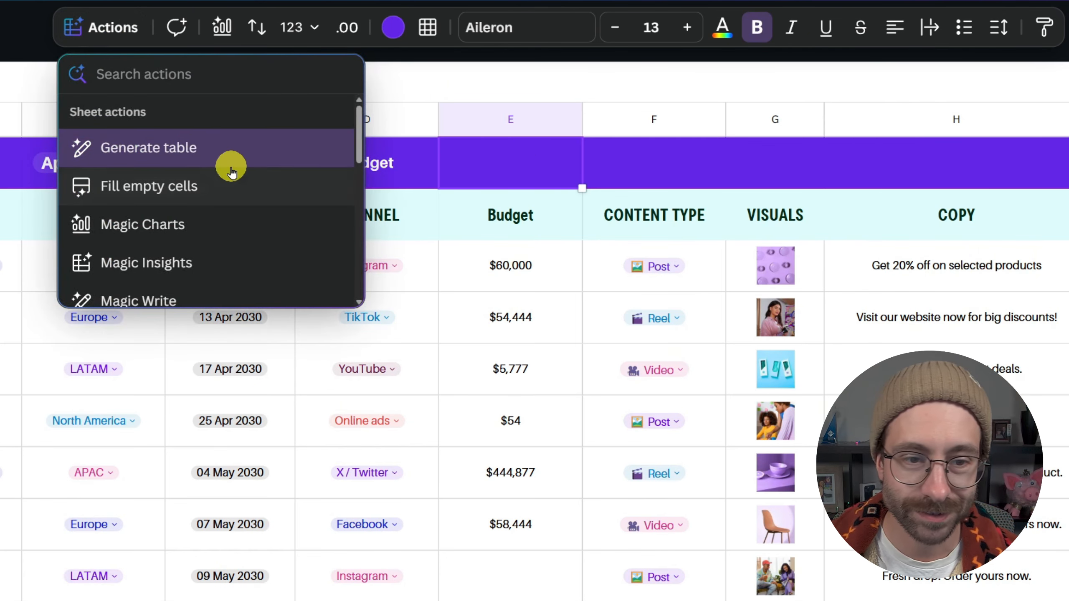
{"action": "scroll", "coordinate": [231, 163], "scroll_direction": "down", "scroll_amount": 6}
{"action": "scroll", "coordinate": [229, 162], "scroll_direction": "down", "scroll_amount": 5}
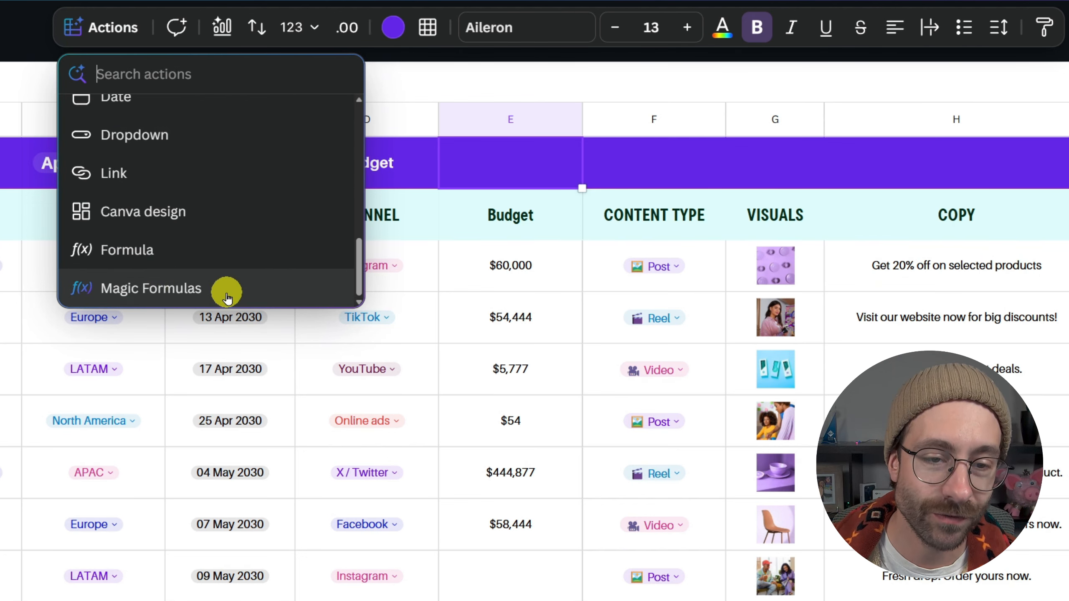
{"action": "left_click", "coordinate": [229, 295]}
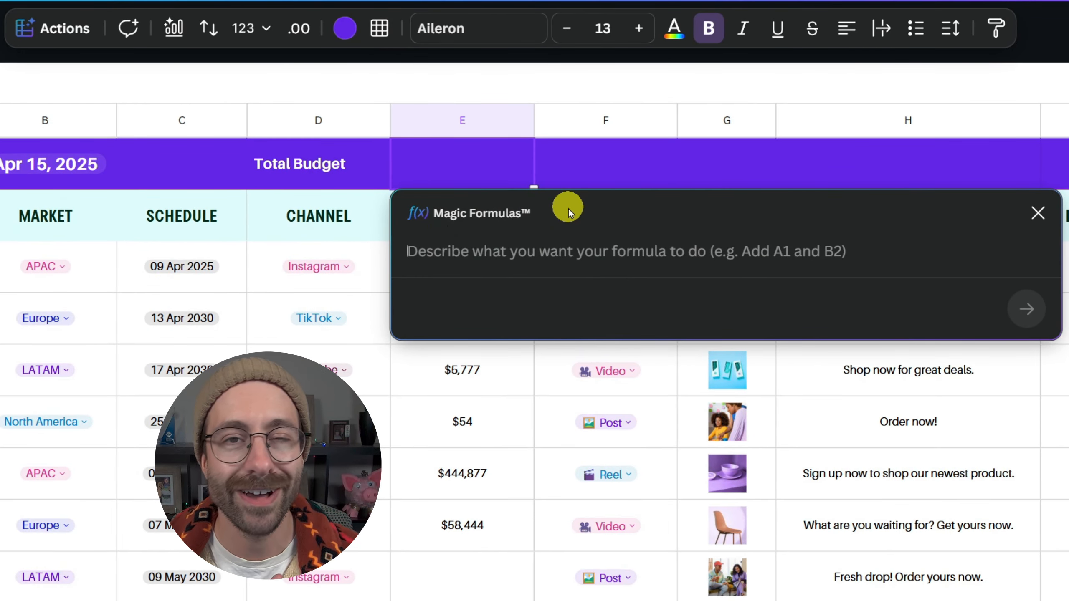
{"action": "left_click", "coordinate": [533, 250]}
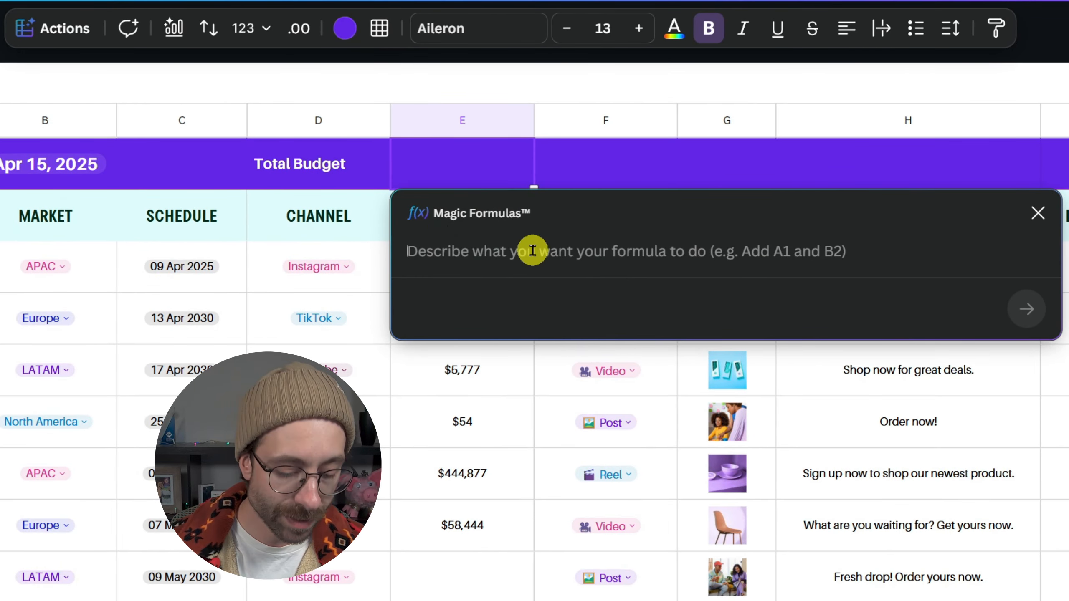
{"action": "type", "text": "I want to sum up the wh"}
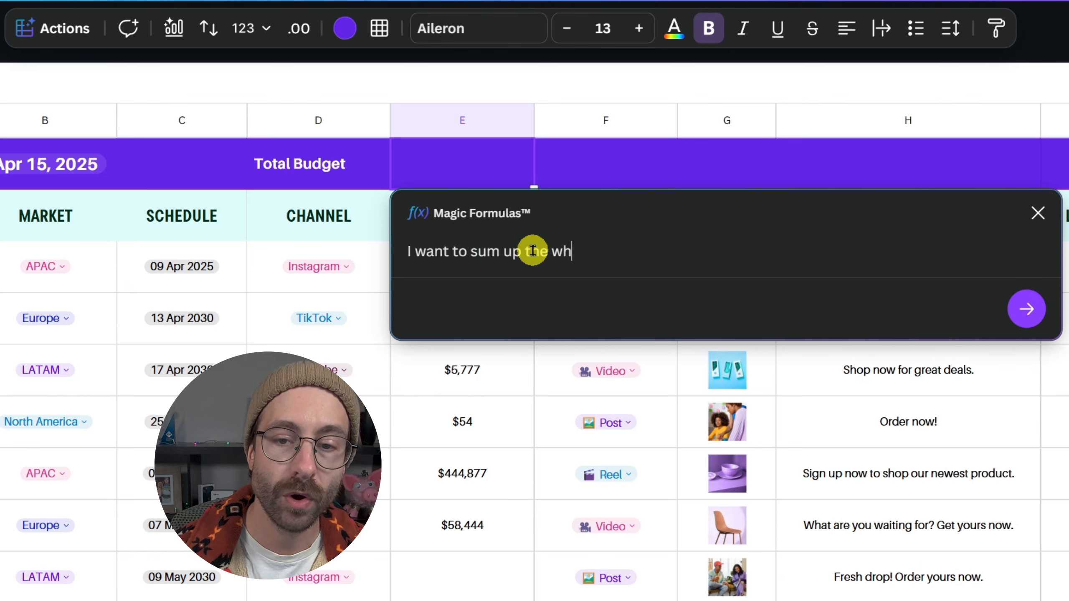
{"action": "type", "text": "ole budget column"}
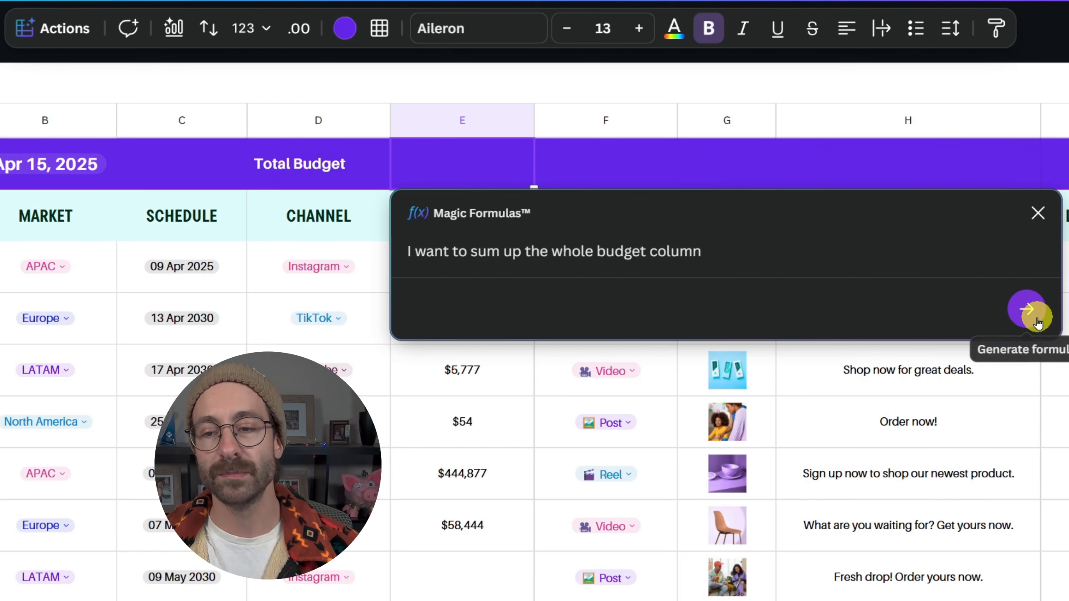
{"action": "left_click", "coordinate": [1027, 309]}
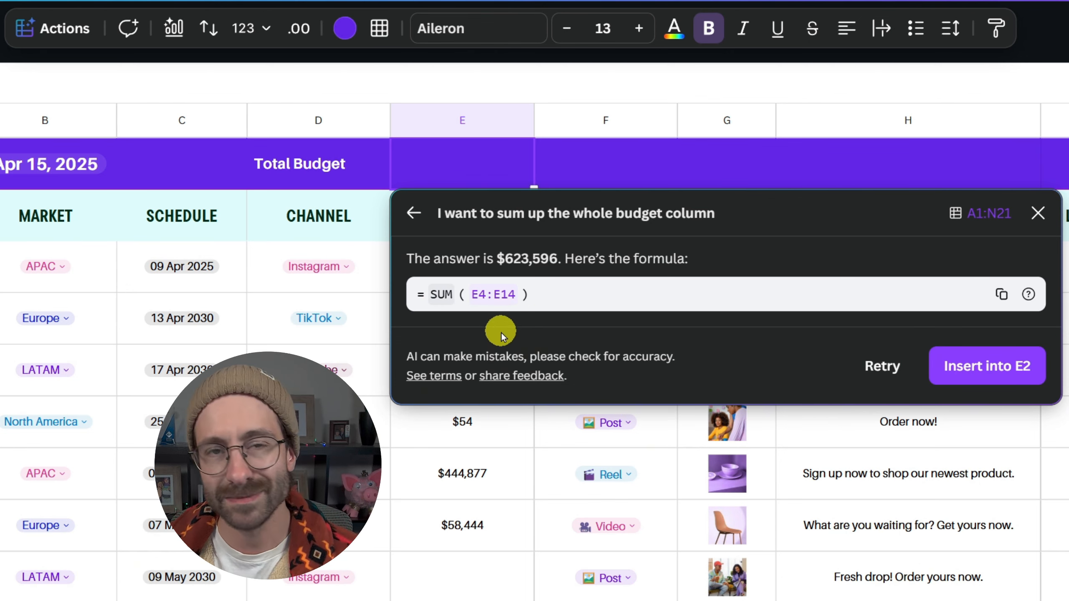
{"action": "left_click", "coordinate": [989, 375]}
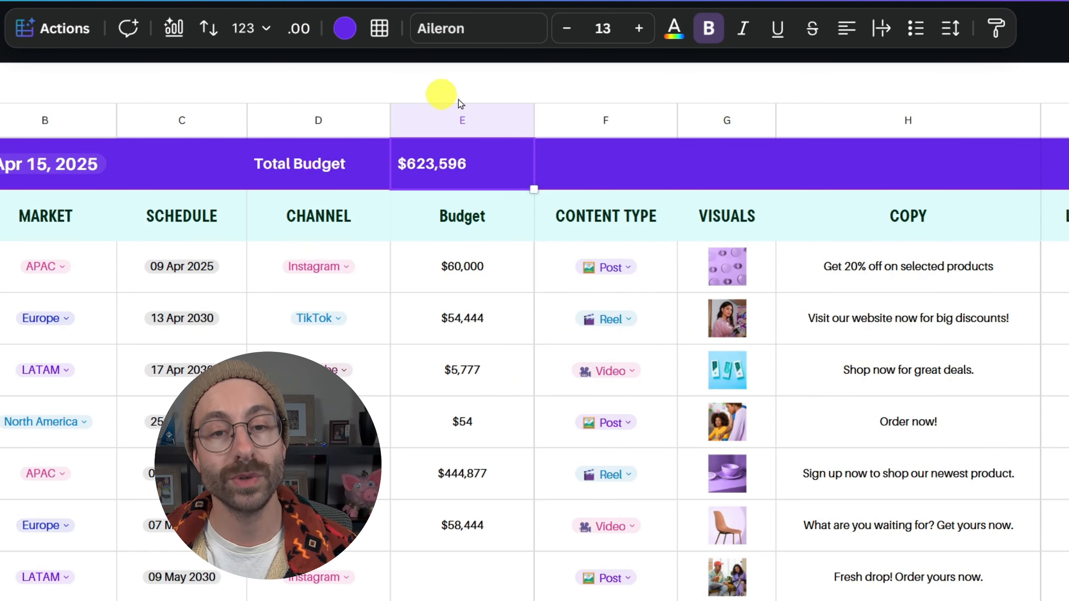
Step: Inspect which rows of the Budget column the Total Budget formula in E2 covers
{"action": "key", "text": "Return"}
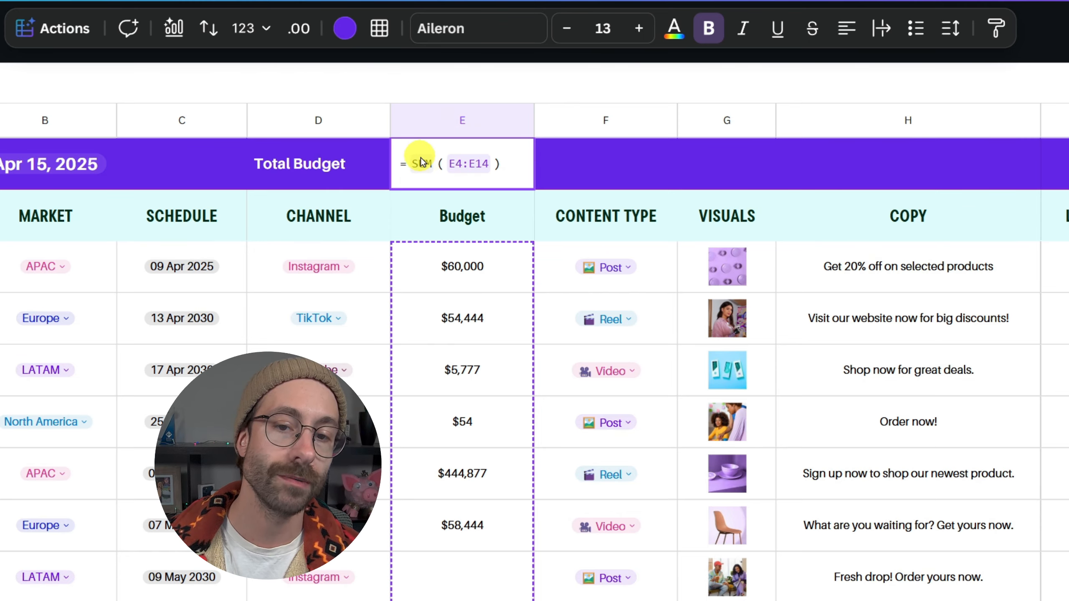
{"action": "scroll", "coordinate": [518, 327], "scroll_direction": "down", "scroll_amount": 10}
{"action": "scroll", "coordinate": [518, 375], "scroll_direction": "up", "scroll_amount": 12}
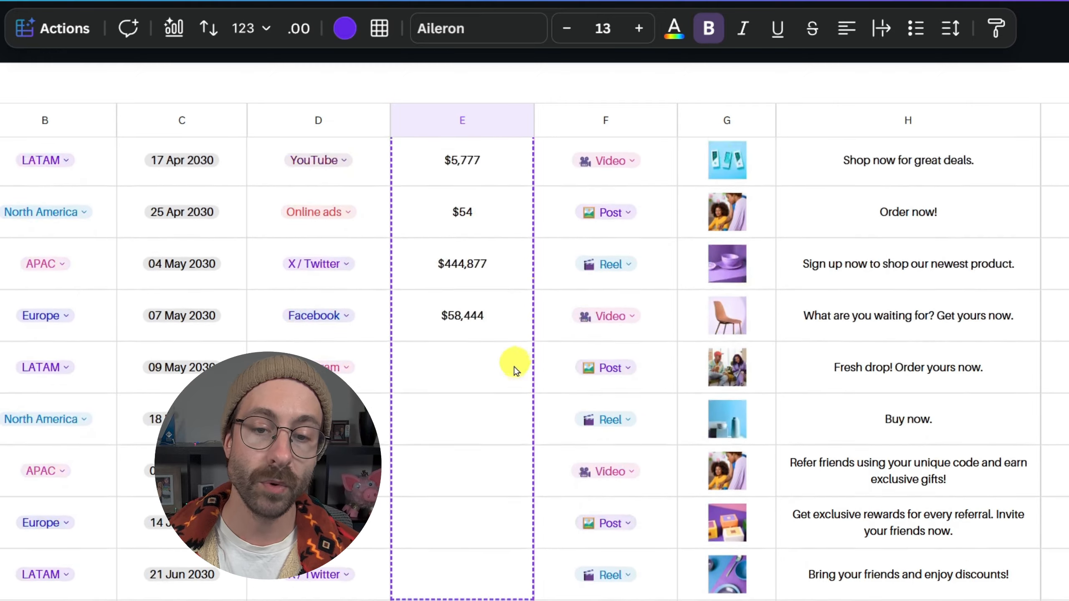
{"action": "scroll", "coordinate": [515, 379], "scroll_direction": "down", "scroll_amount": 12}
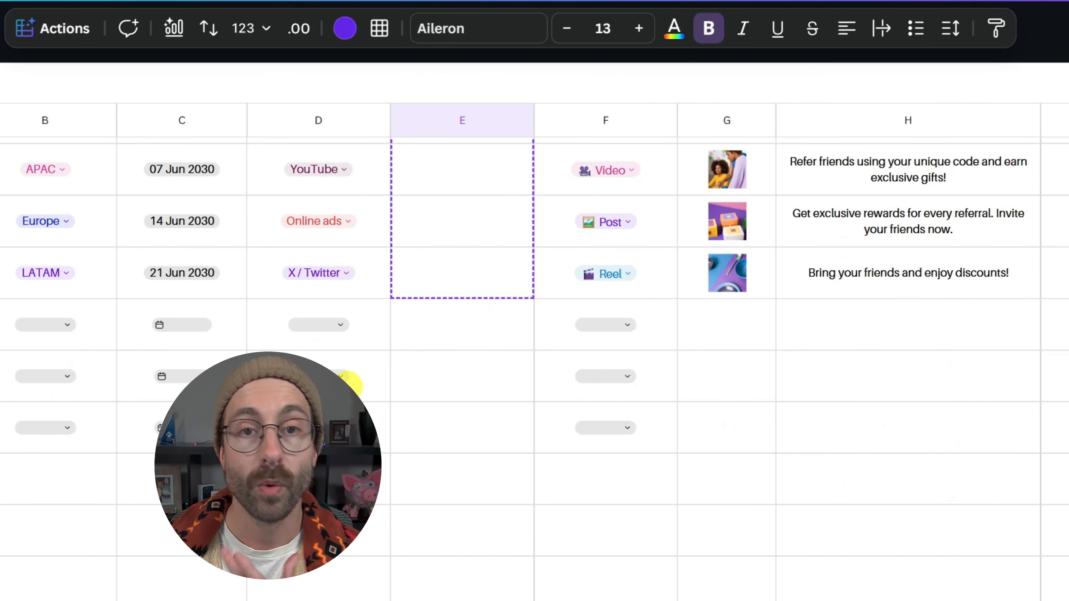
{"action": "scroll", "coordinate": [435, 364], "scroll_direction": "up", "scroll_amount": 12}
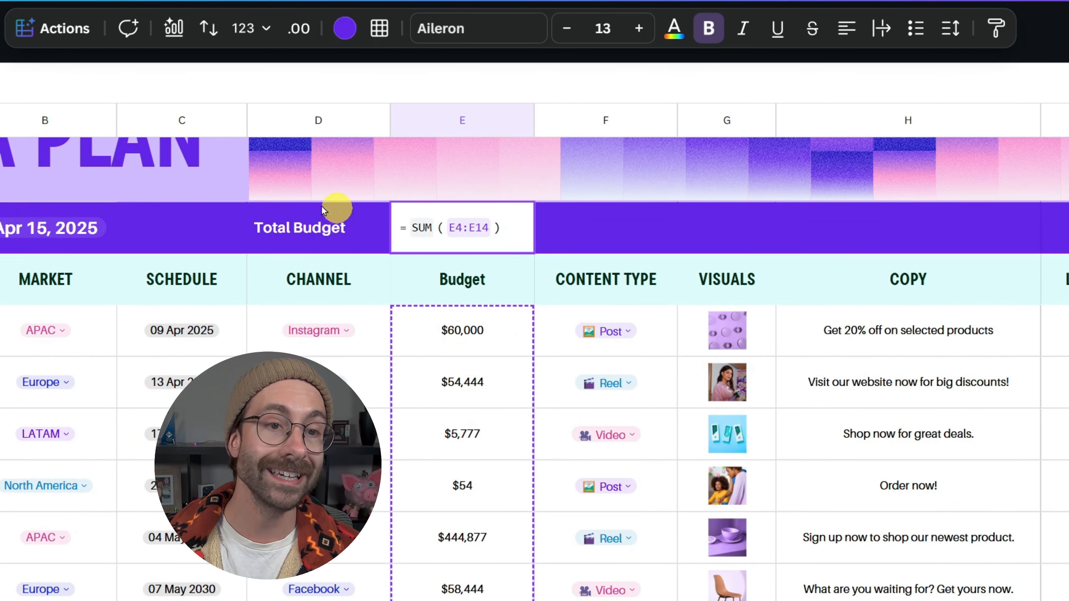
{"action": "key", "text": "Return"}
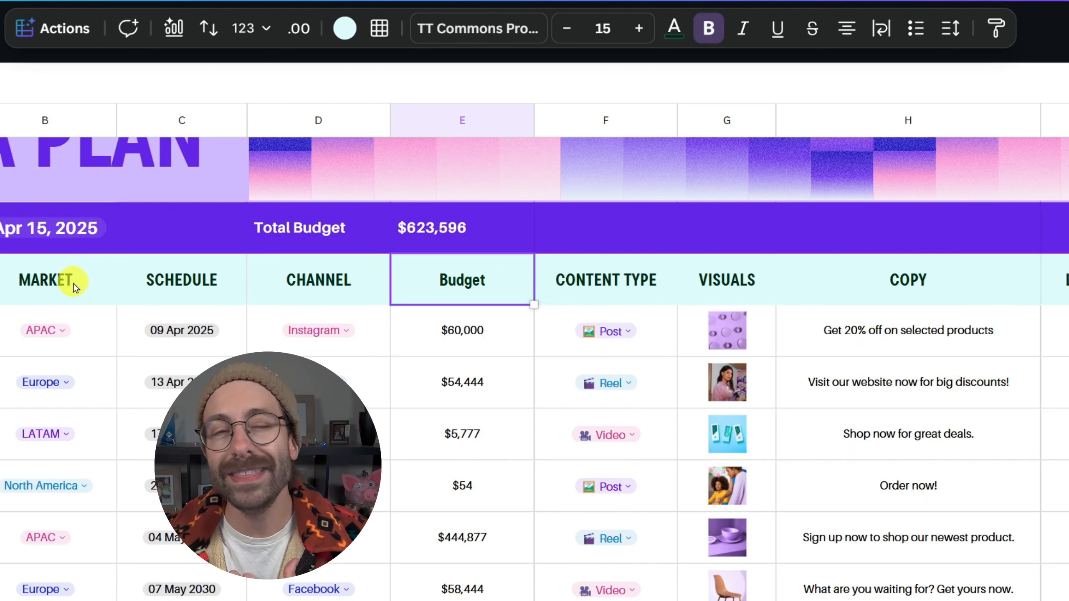
{"action": "left_click", "coordinate": [475, 374]}
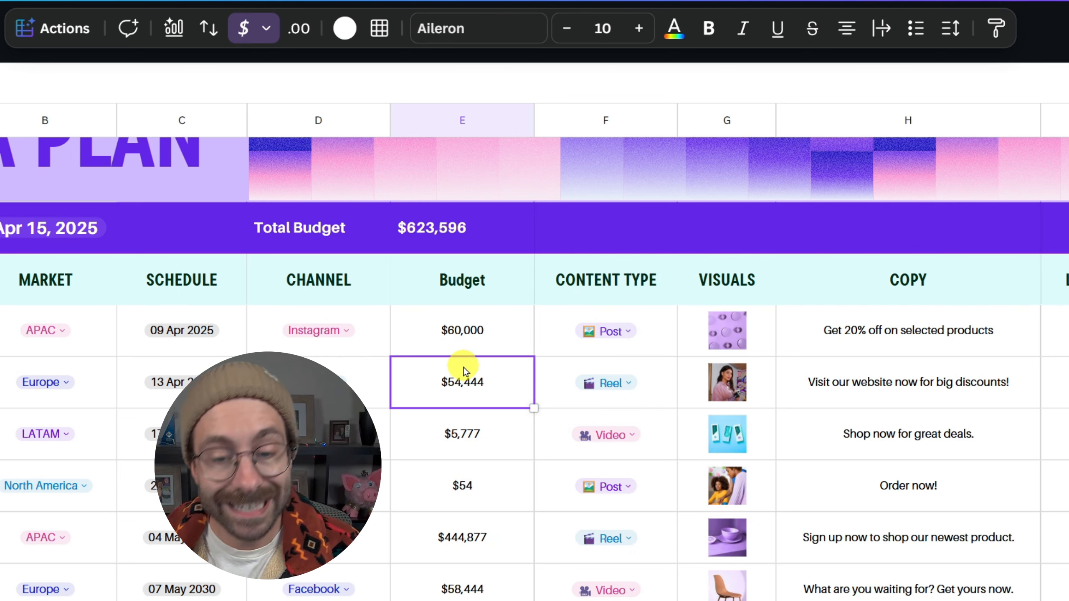
{"action": "left_click_drag", "start_coordinate": [490, 320], "coordinate": [494, 363]}
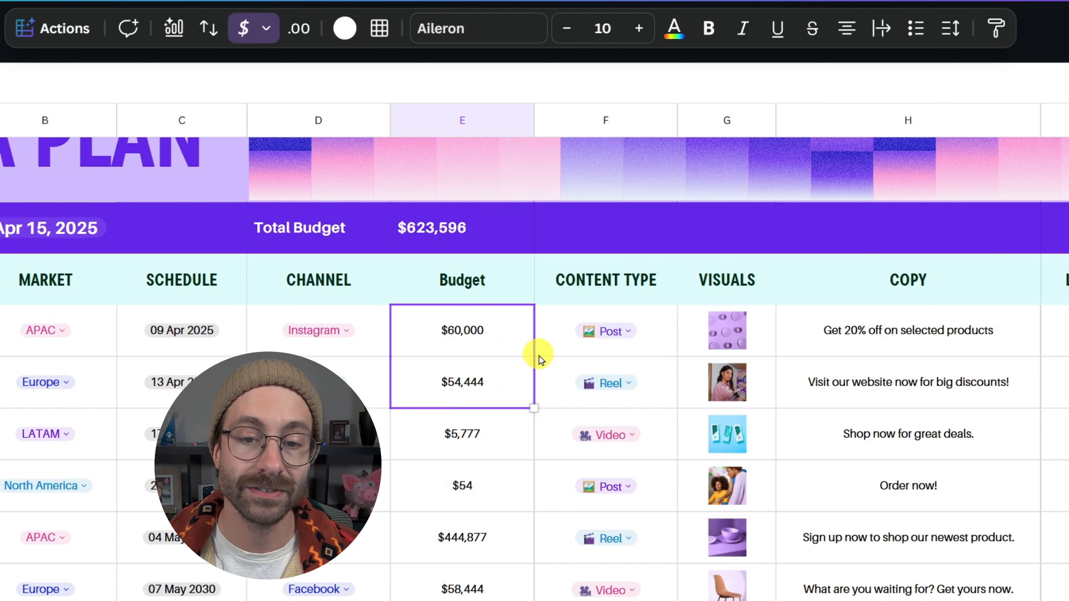
{"action": "left_click", "coordinate": [472, 283]}
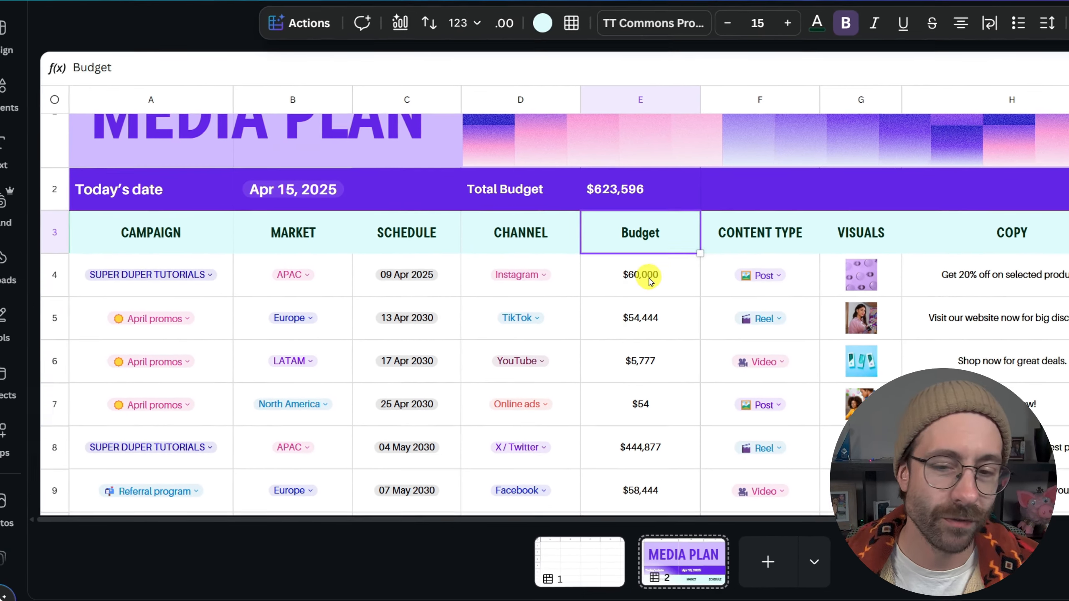
{"action": "left_click", "coordinate": [649, 279]}
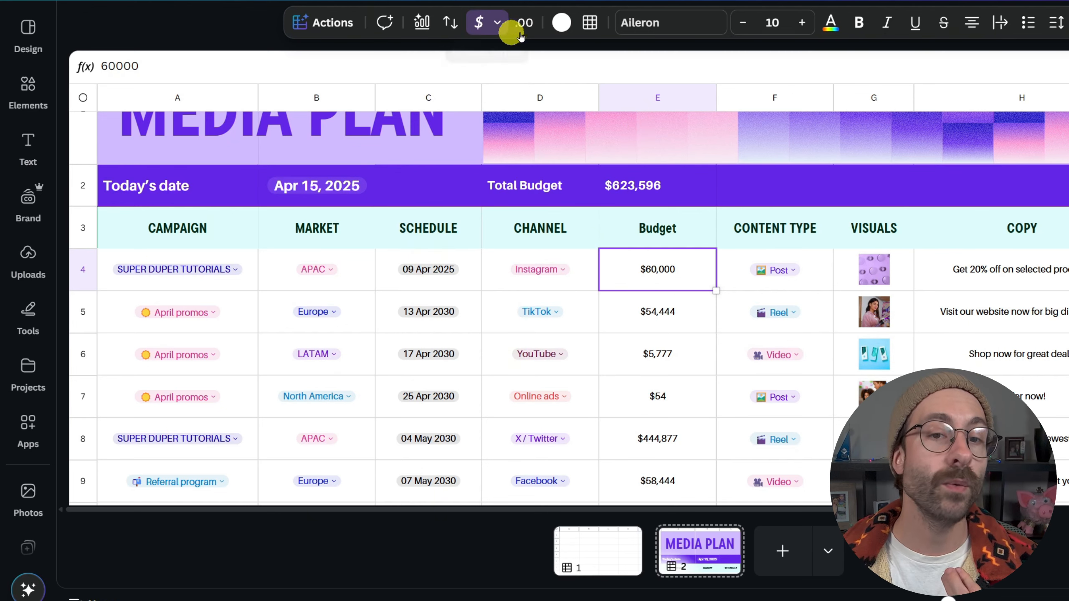
Step: Fill the $60,000 budget cell E4 with the custom yellow colour #E3FF00
{"action": "left_click", "coordinate": [563, 24]}
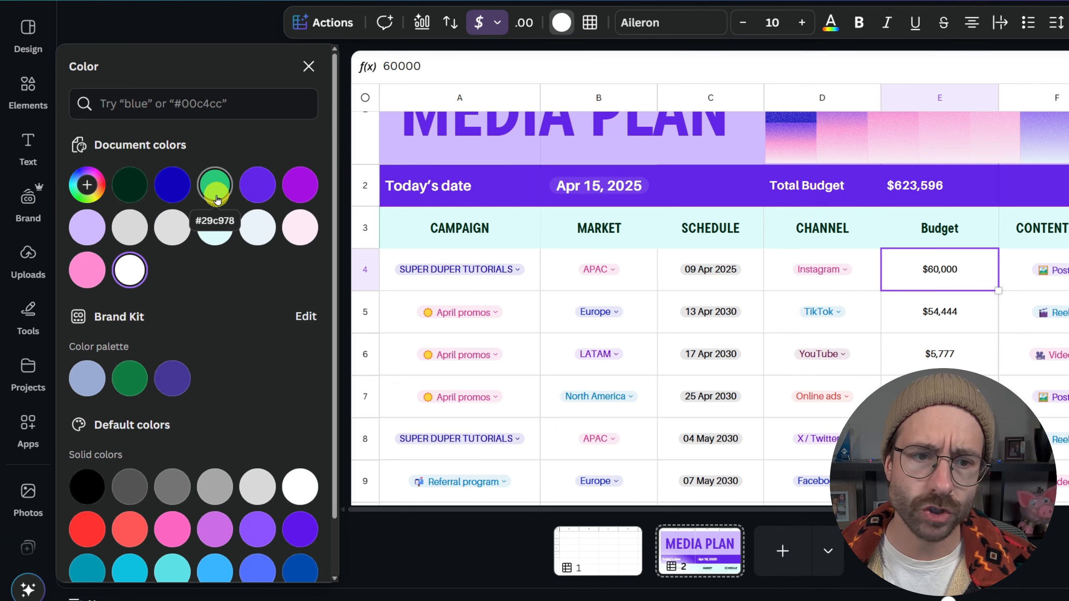
{"action": "left_click", "coordinate": [88, 187]}
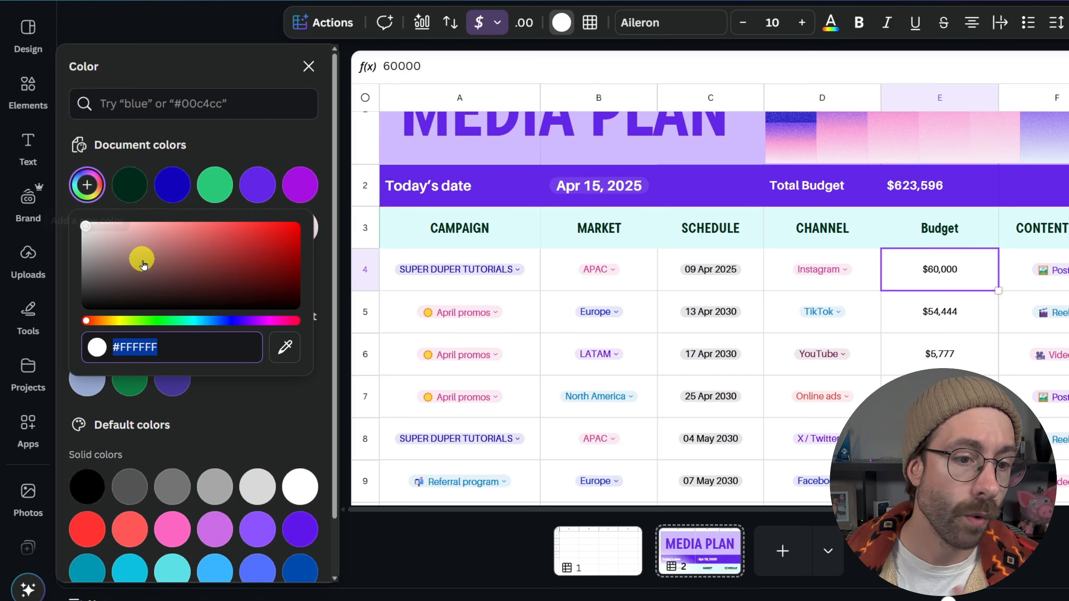
{"action": "left_click", "coordinate": [125, 321]}
{"action": "left_click_drag", "start_coordinate": [281, 239], "coordinate": [306, 226]}
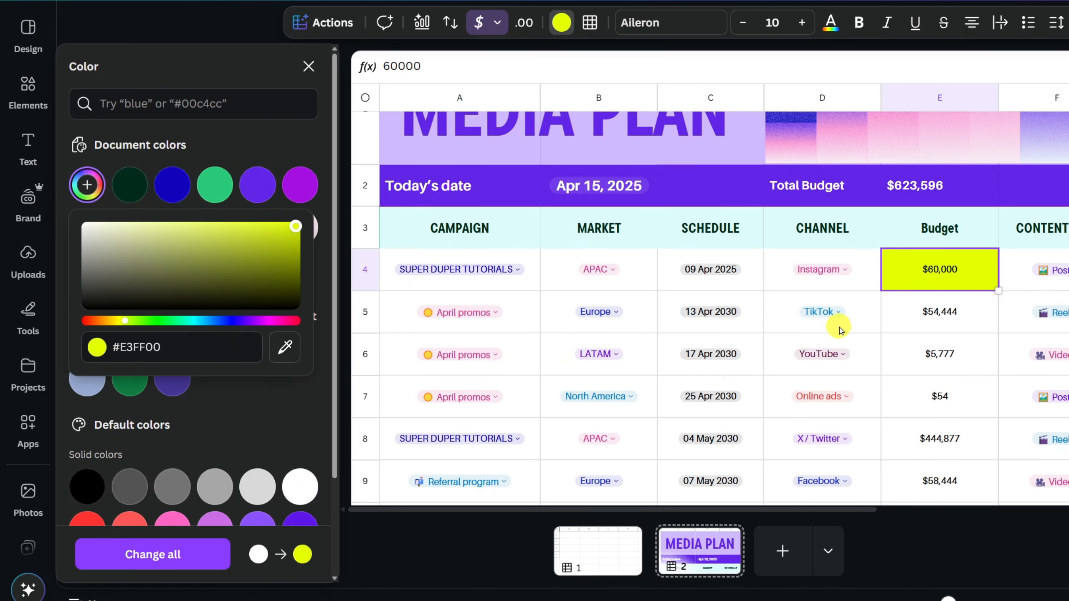
{"action": "left_click", "coordinate": [936, 319]}
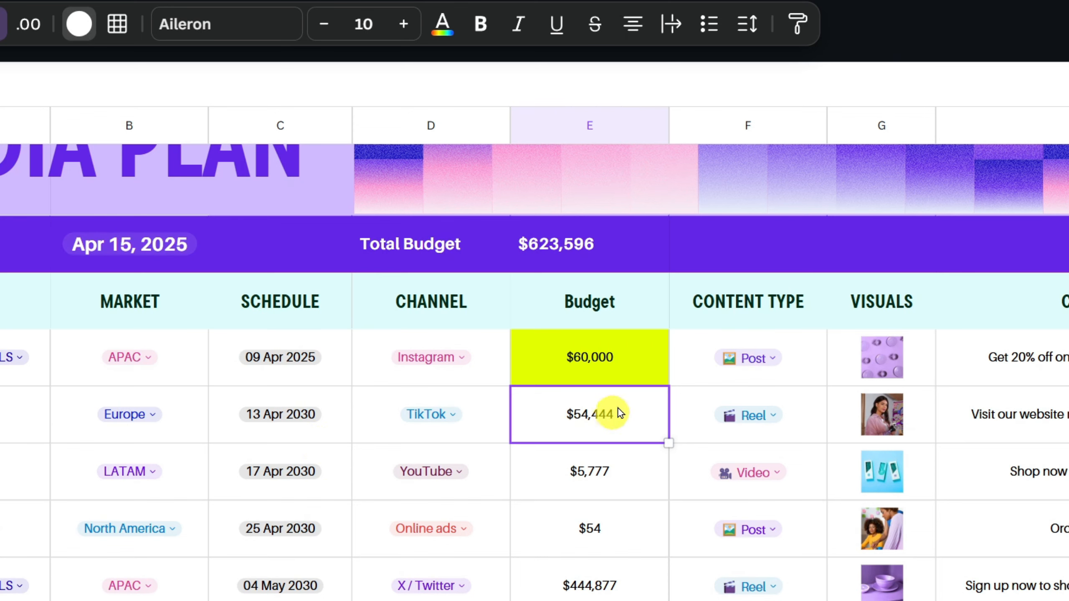
Step: Copy the style of the yellow budget cell E4 onto the budget cells E5, E8 and E9
{"action": "left_click", "coordinate": [620, 359]}
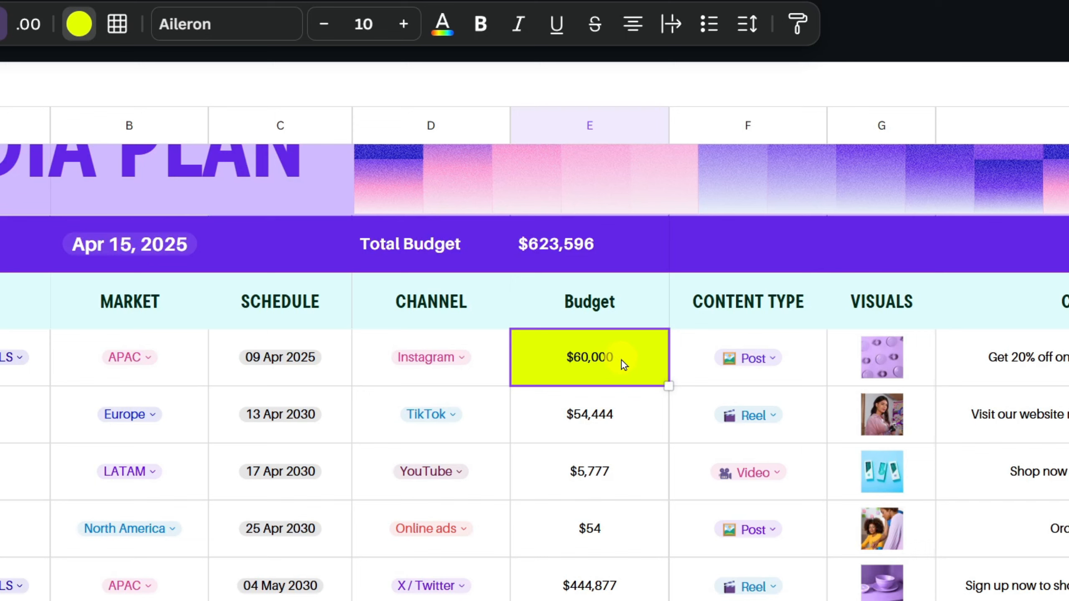
{"action": "left_click", "coordinate": [799, 33]}
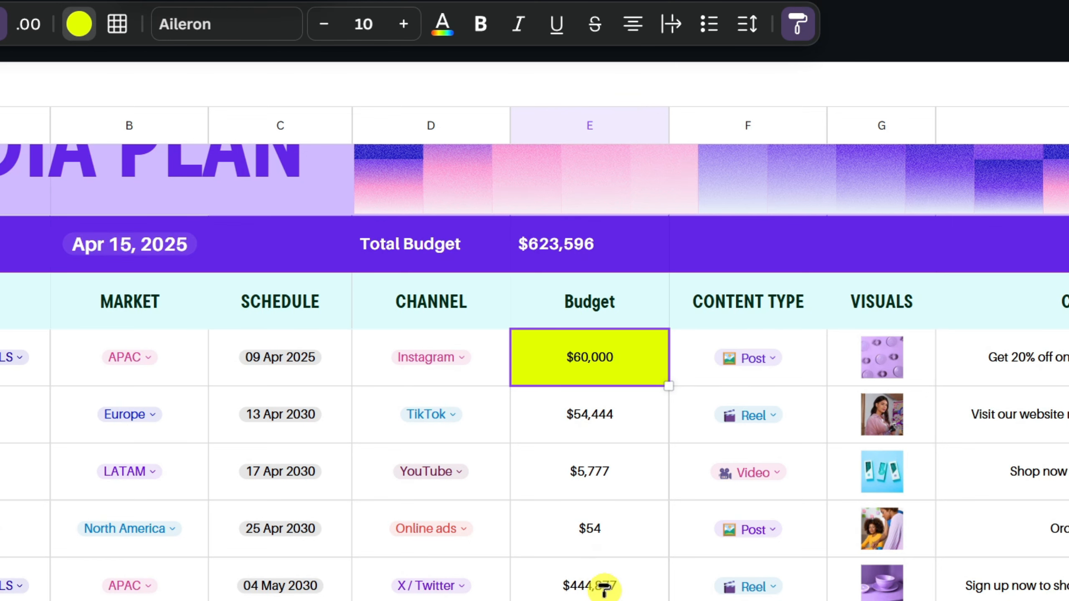
{"action": "left_click", "coordinate": [604, 586]}
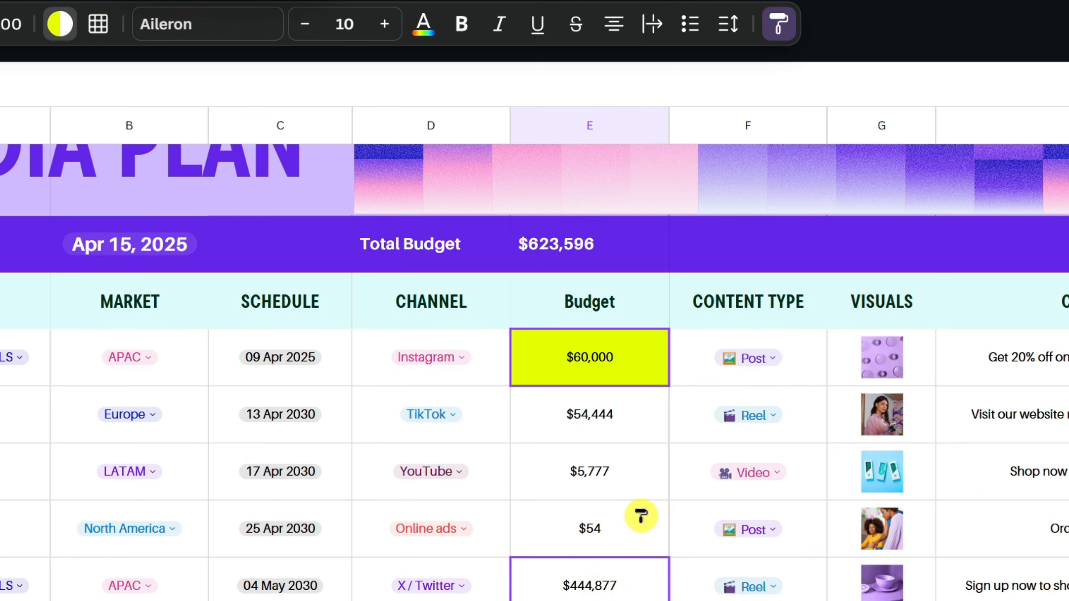
{"action": "left_click", "coordinate": [615, 420]}
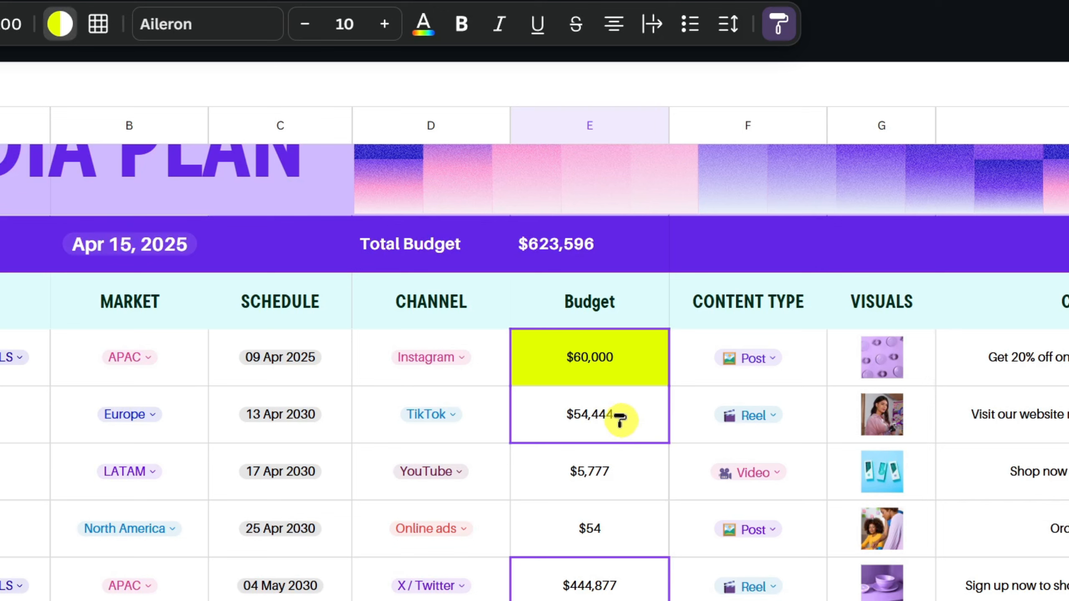
{"action": "left_click", "coordinate": [797, 23]}
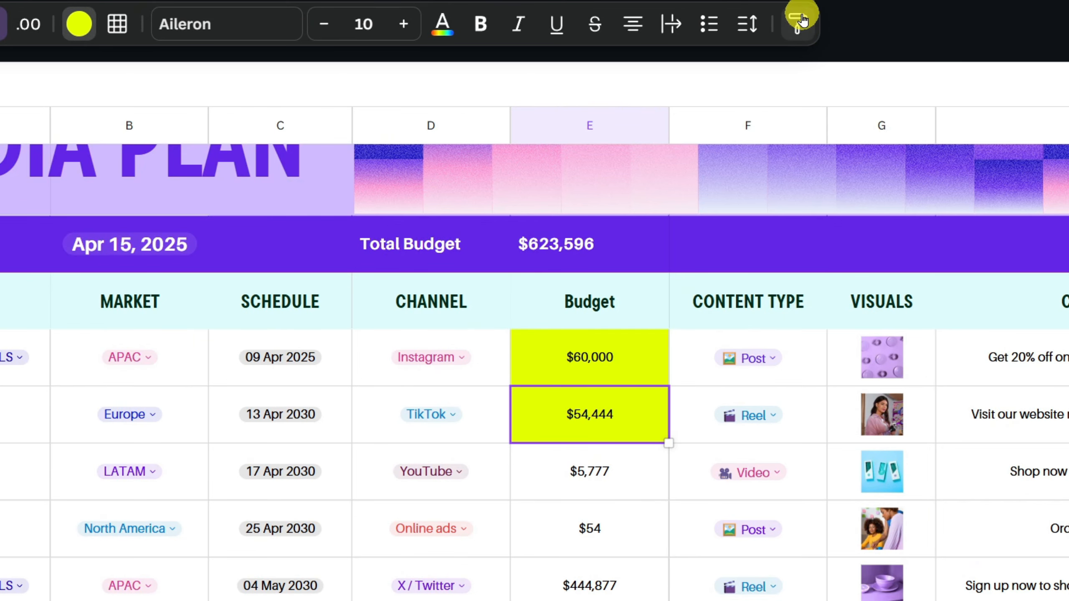
{"action": "left_click", "coordinate": [605, 589]}
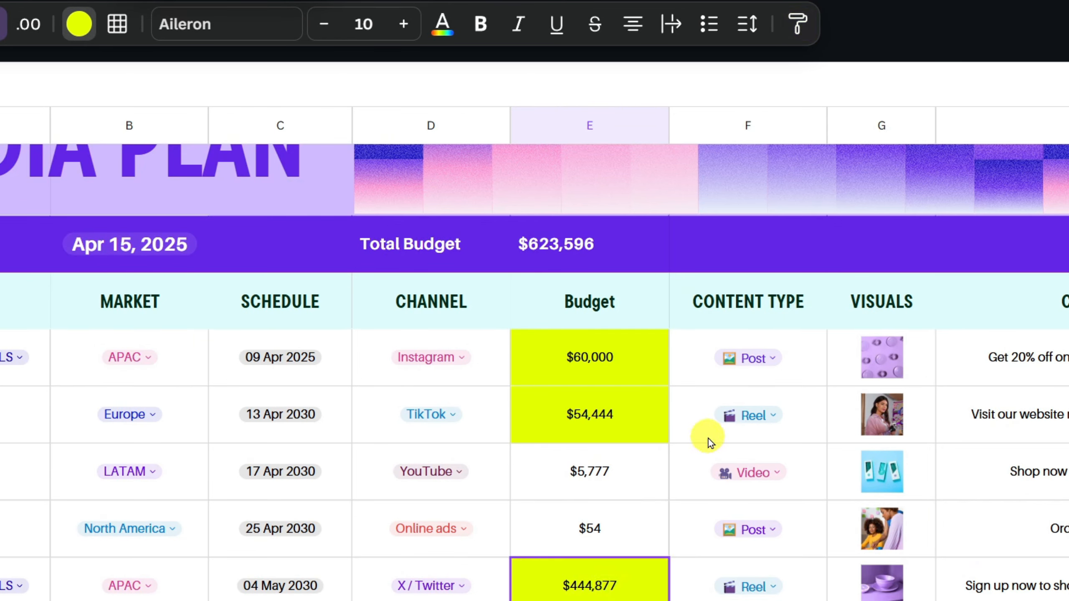
{"action": "left_click", "coordinate": [606, 600]}
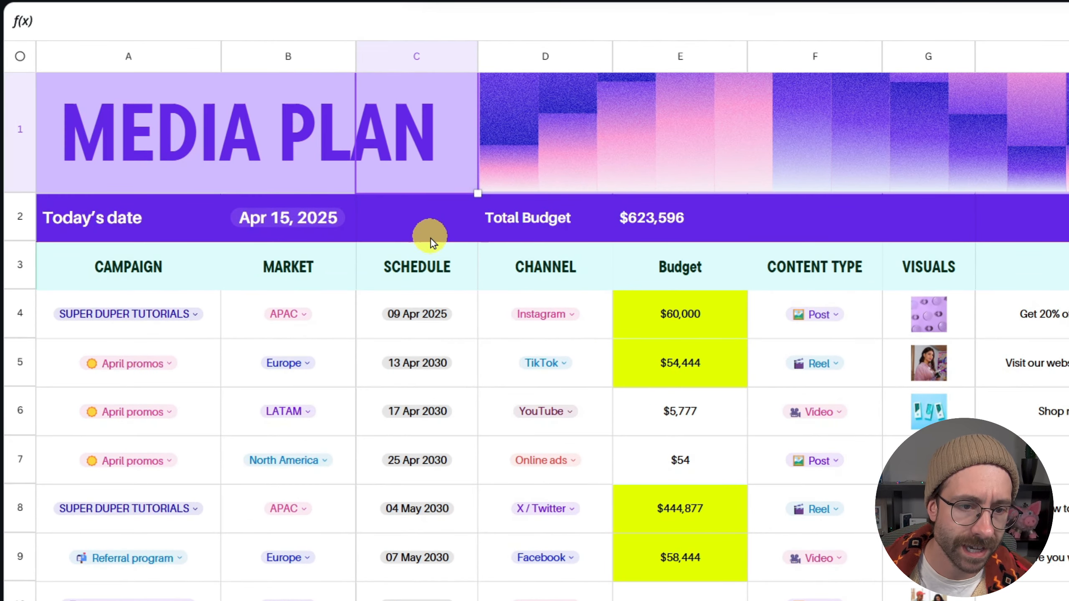
Step: Insert a new column between the SCHEDULE and CHANNEL columns
{"action": "left_click_drag", "start_coordinate": [431, 249], "coordinate": [461, 423]}
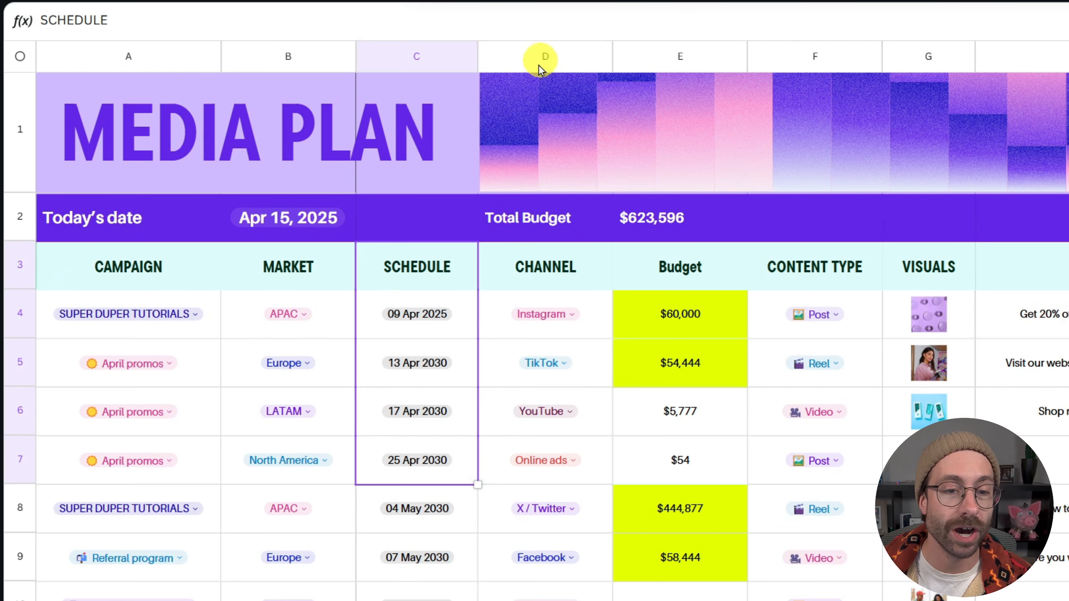
{"action": "left_click", "coordinate": [536, 268]}
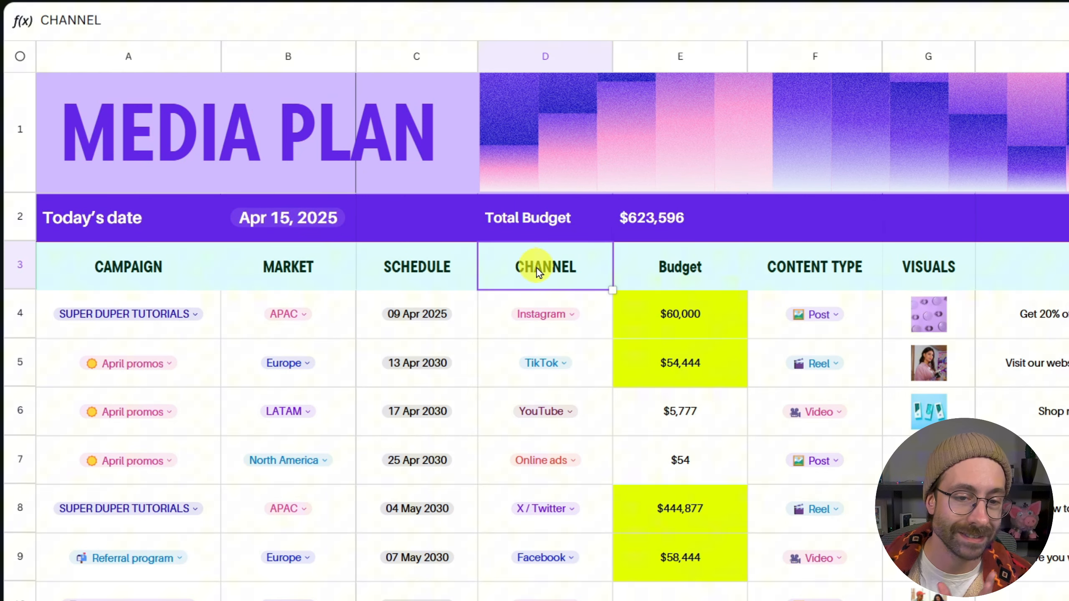
{"action": "left_click", "coordinate": [538, 61]}
{"action": "right_click", "coordinate": [537, 57]}
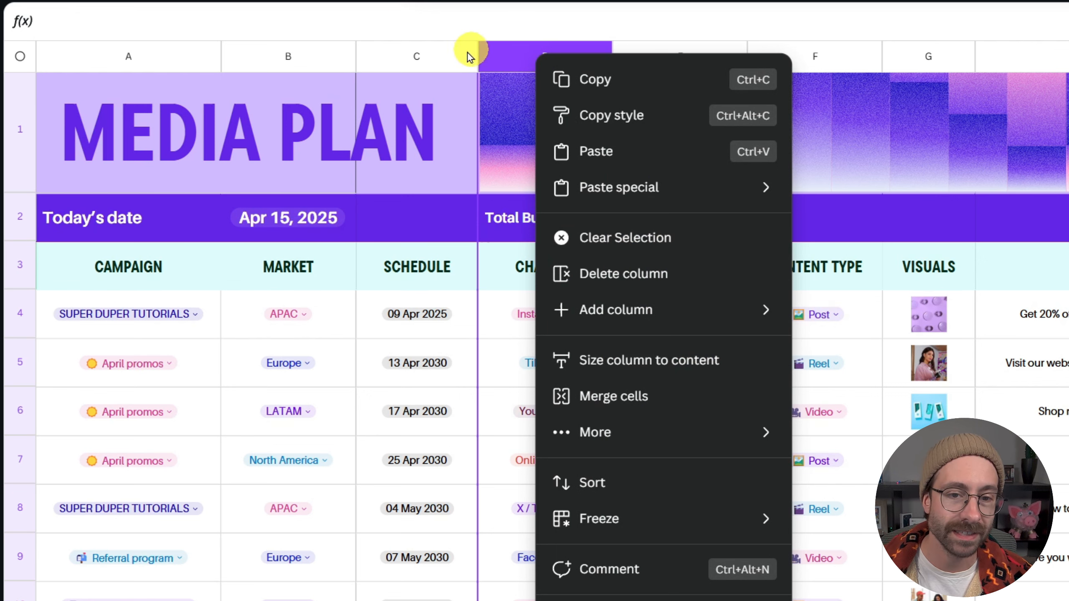
{"action": "mouse_move", "coordinate": [734, 320]}
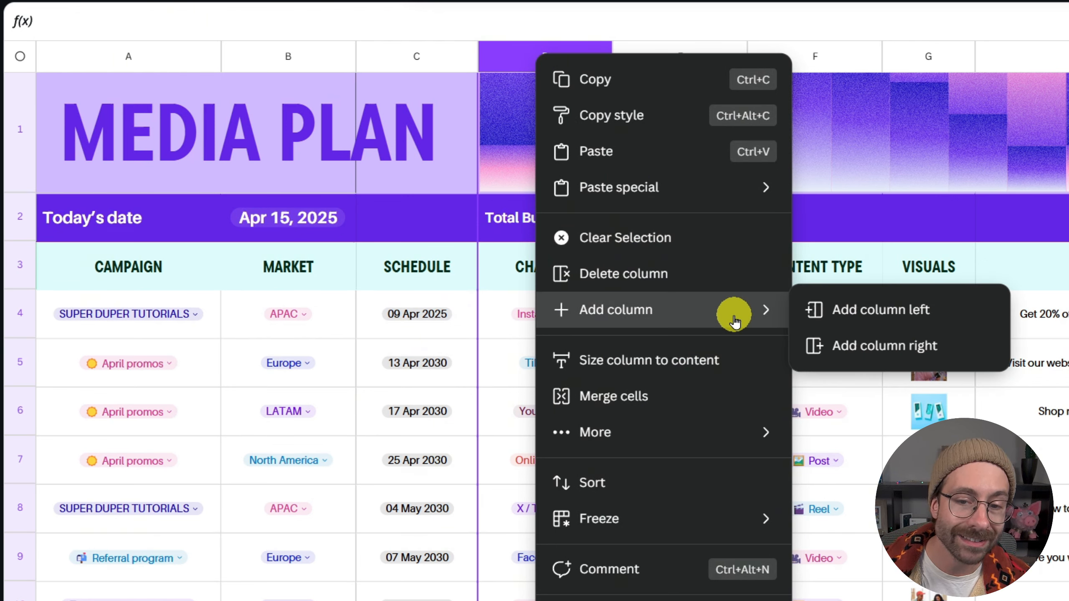
{"action": "left_click", "coordinate": [950, 314]}
Step: Clear the empty dropdowns from the new column D, from D4 downward
{"action": "left_click", "coordinate": [597, 326]}
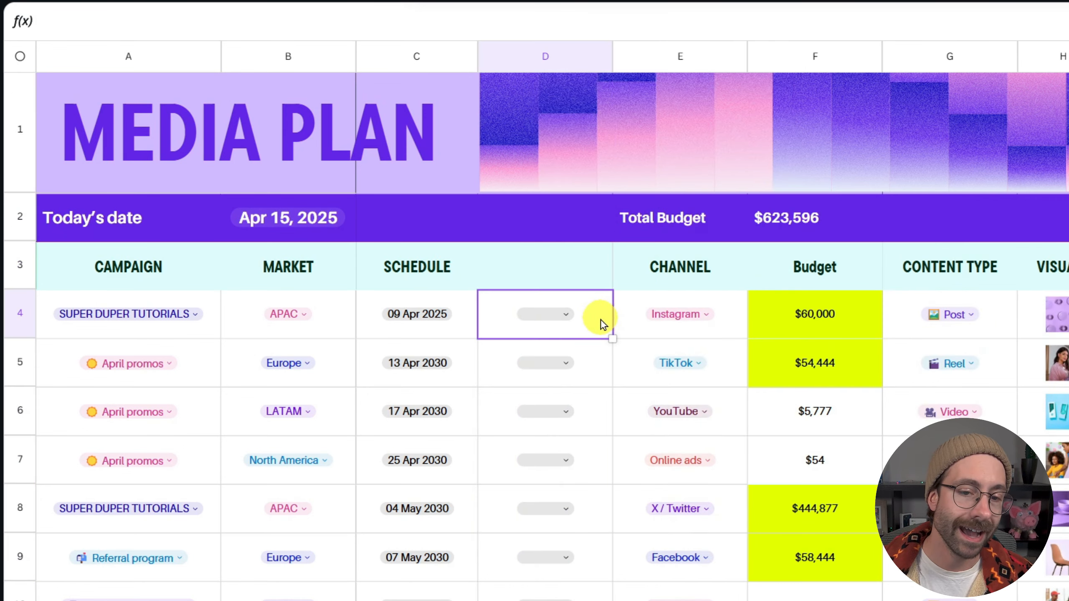
{"action": "key", "text": "ctrl+shift+Down"}
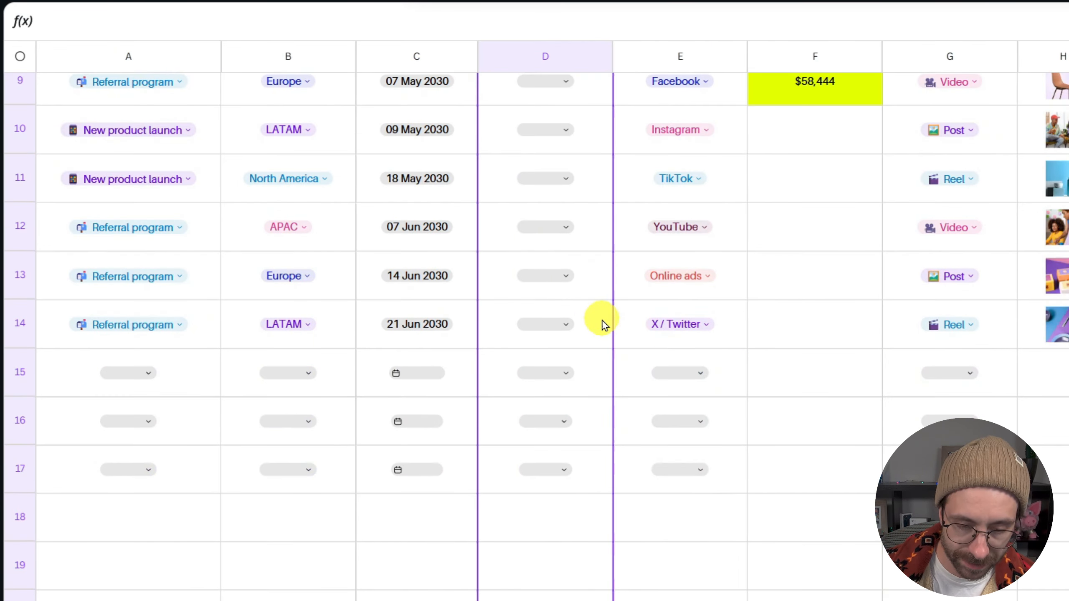
{"action": "key", "text": "Delete"}
{"action": "scroll", "coordinate": [588, 382], "scroll_direction": "up", "scroll_amount": 3}
{"action": "scroll", "coordinate": [588, 382], "scroll_direction": "up", "scroll_amount": 5}
Step: Enter the header "Past due?" in cell D3 of the new column
{"action": "left_click", "coordinate": [546, 295]}
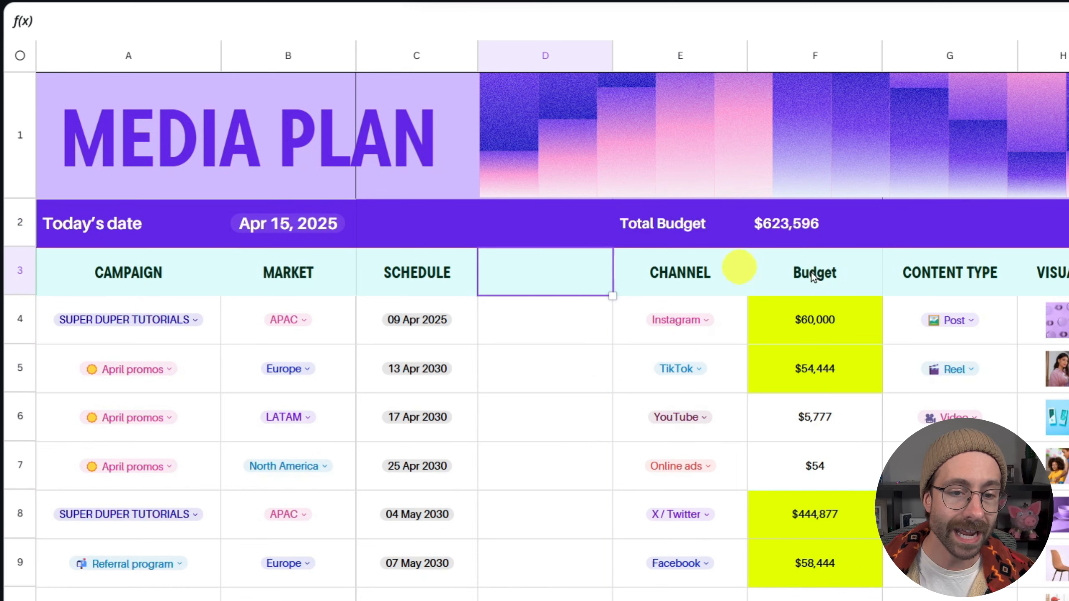
{"action": "type", "text": "Past due?"}
{"action": "key", "text": "Return"}
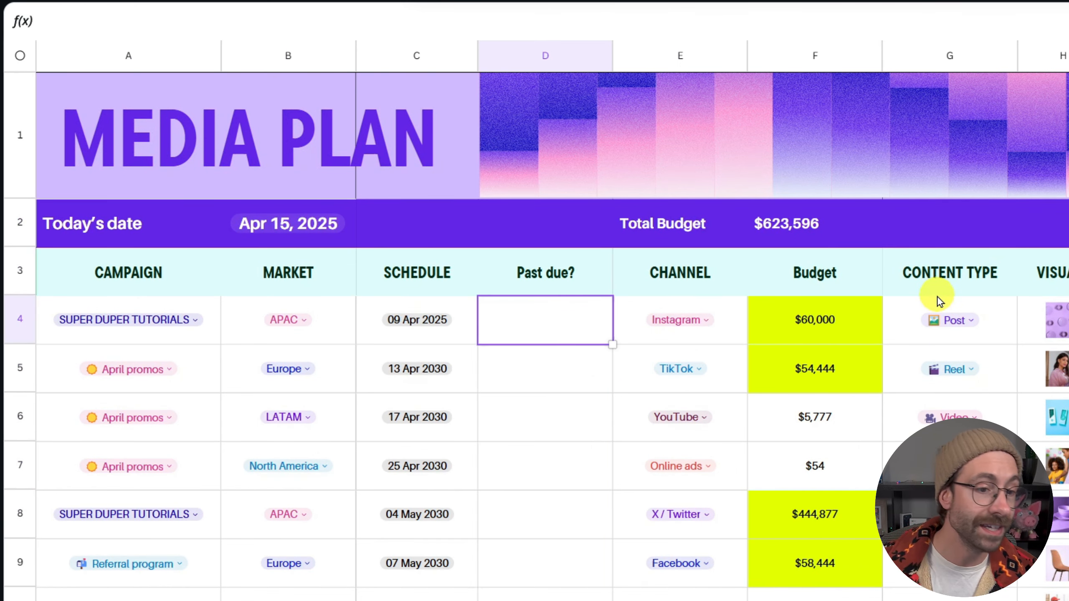
{"action": "left_click", "coordinate": [155, 278]}
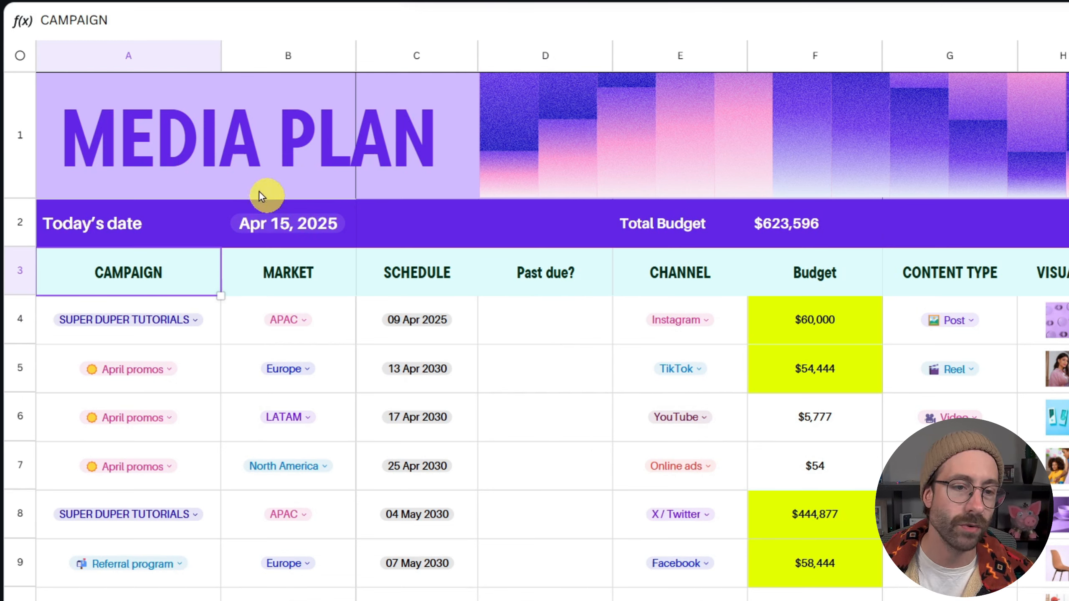
Step: Start an IF formula in D4 that tests whether today's date in B2 is greater than the schedule date in C4
{"action": "left_click", "coordinate": [564, 337]}
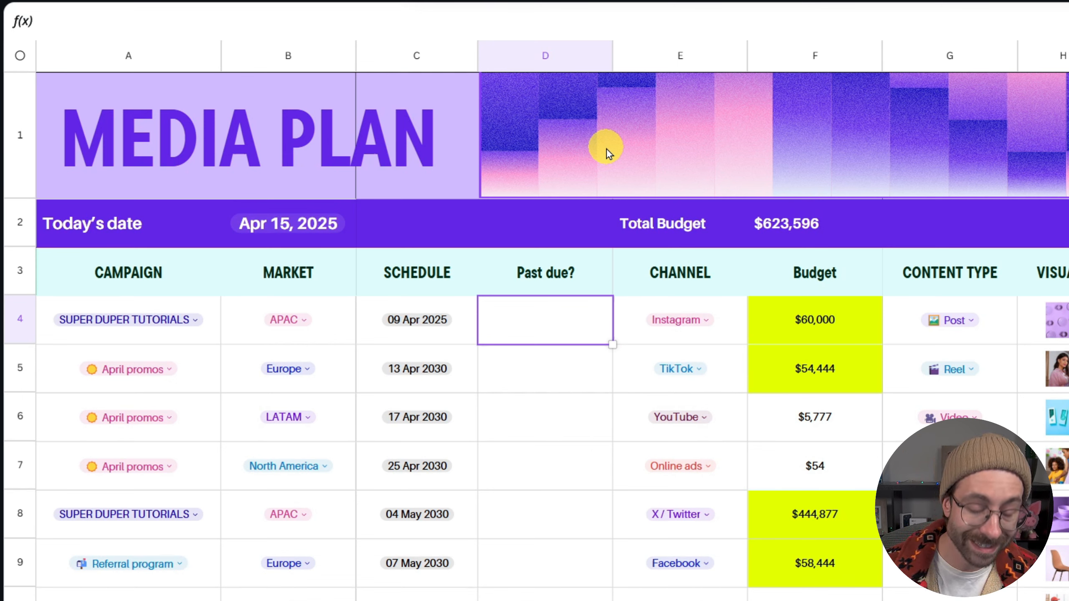
{"action": "type", "text": "= "}
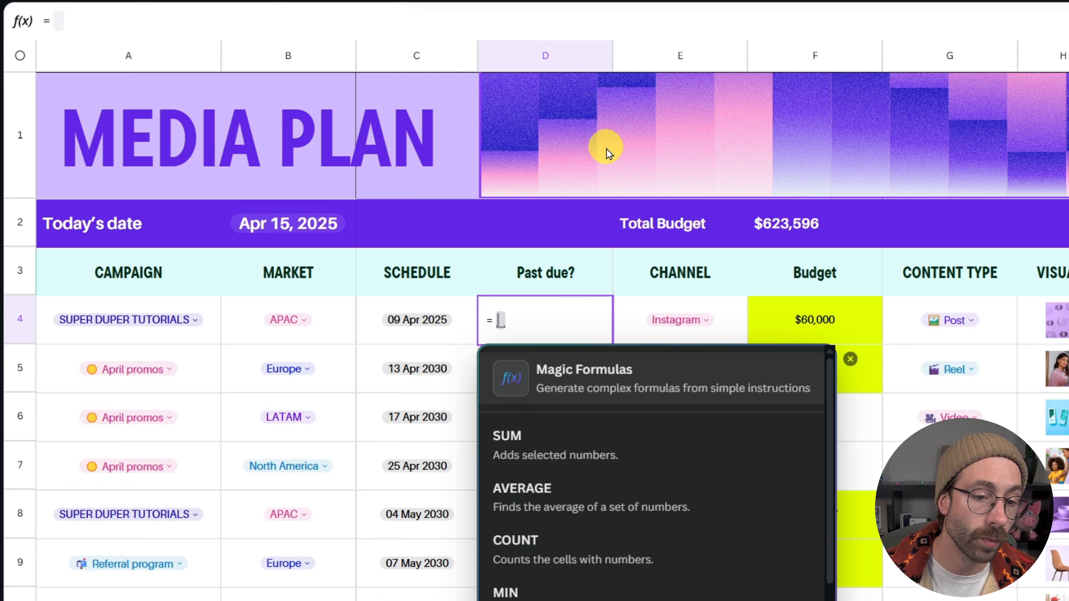
{"action": "type", "text": "if"}
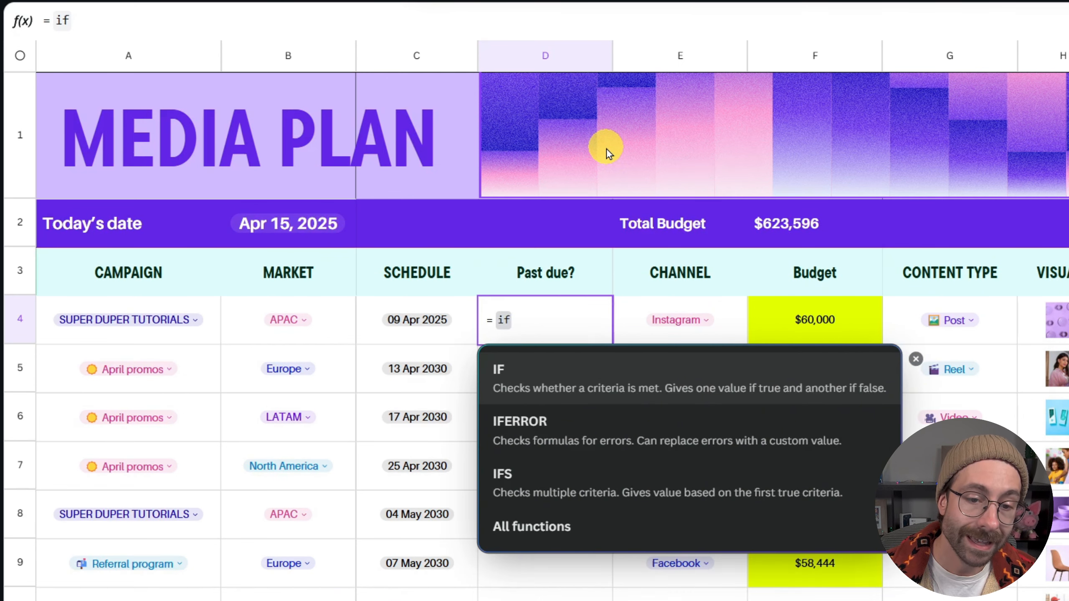
{"action": "key", "text": "Return"}
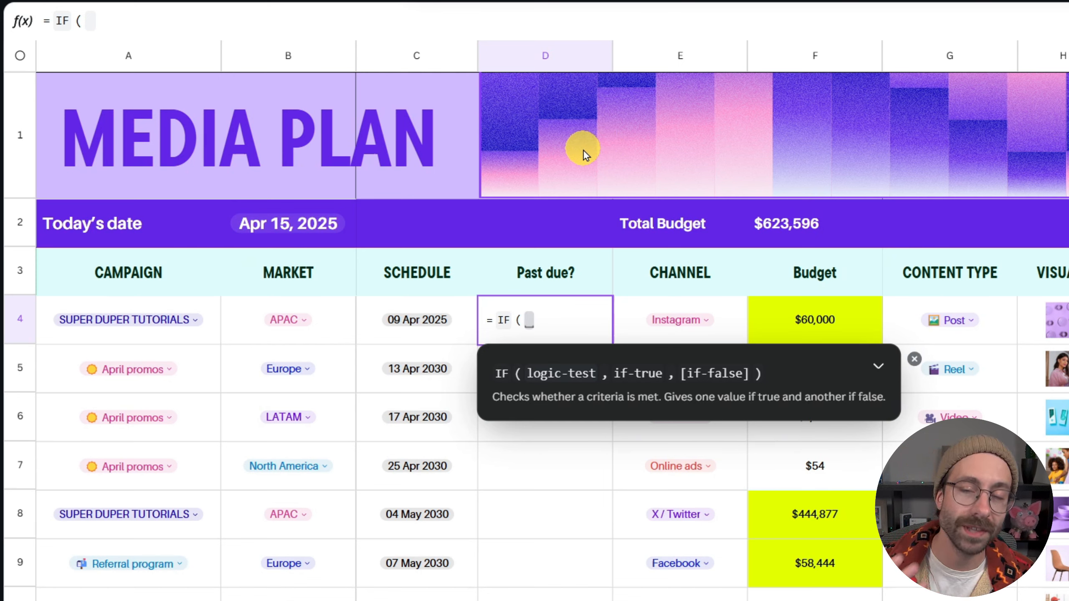
{"action": "left_click", "coordinate": [335, 244]}
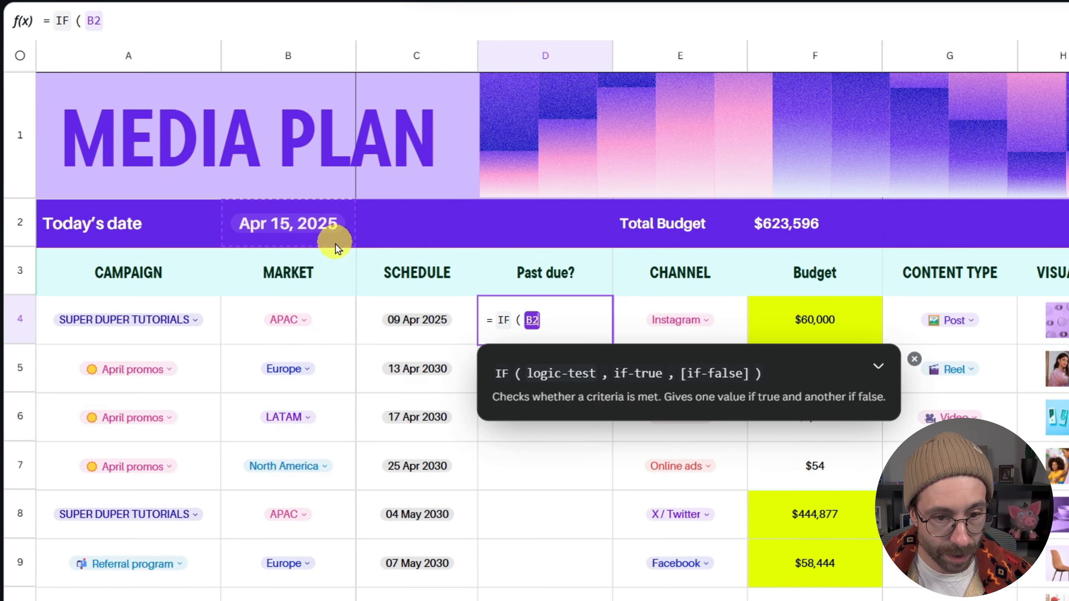
{"action": "type", "text": ">"}
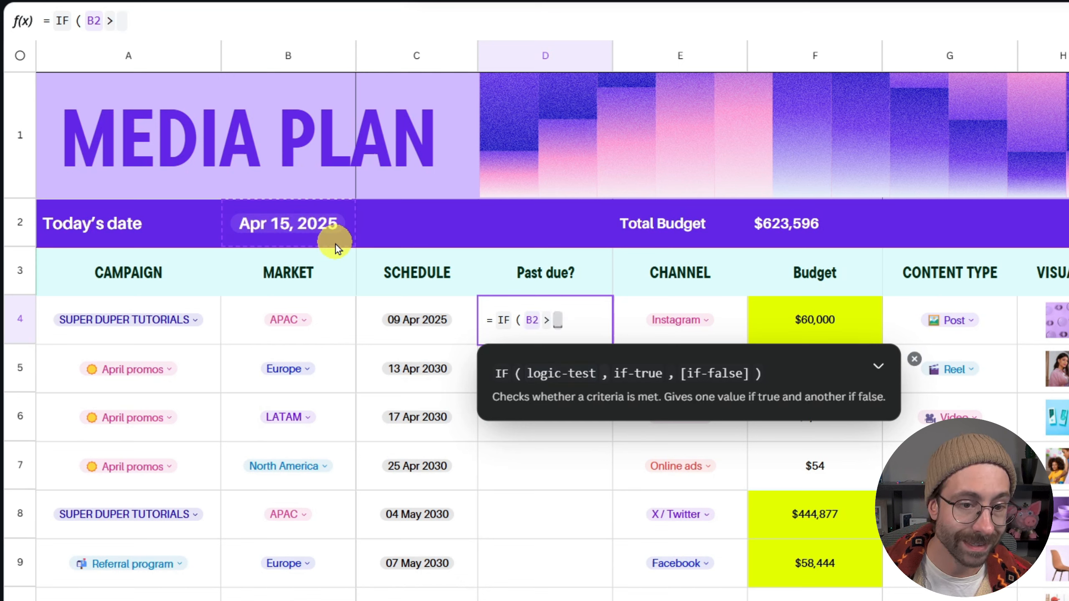
{"action": "left_click", "coordinate": [464, 313]}
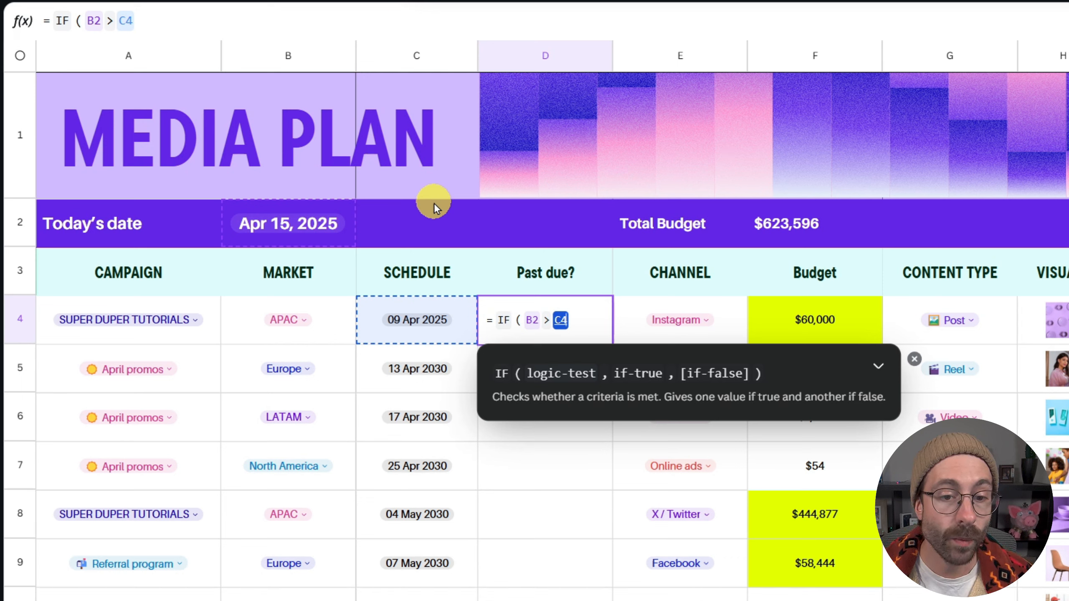
Step: Complete the D4 formula so it returns "Yes" if true and "No" if false, and check it against the schedule date
{"action": "type", "text": ", \"Y"}
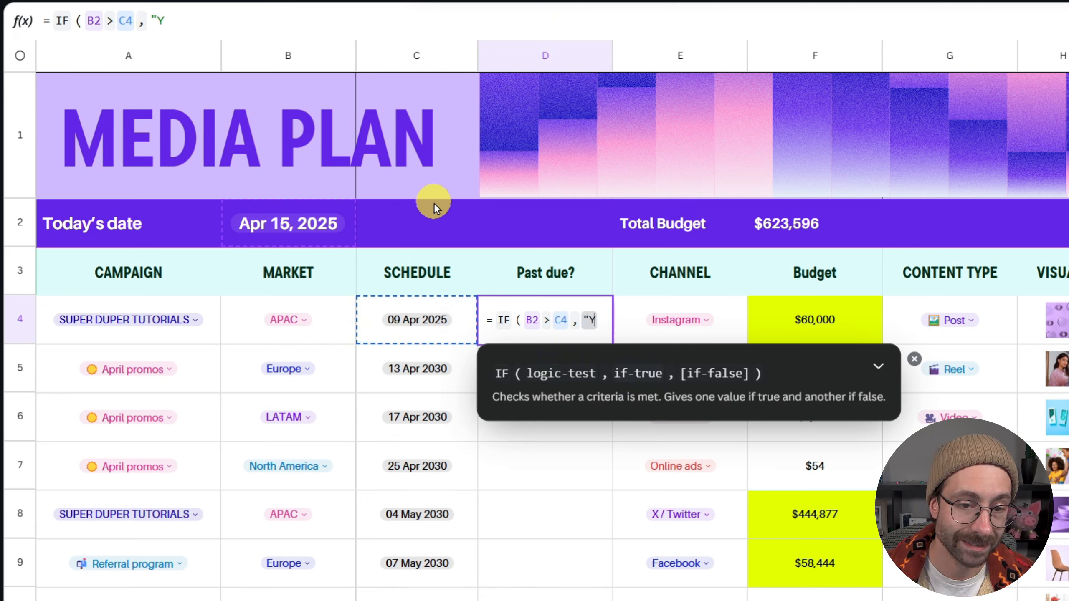
{"action": "type", "text": "es\" , "}
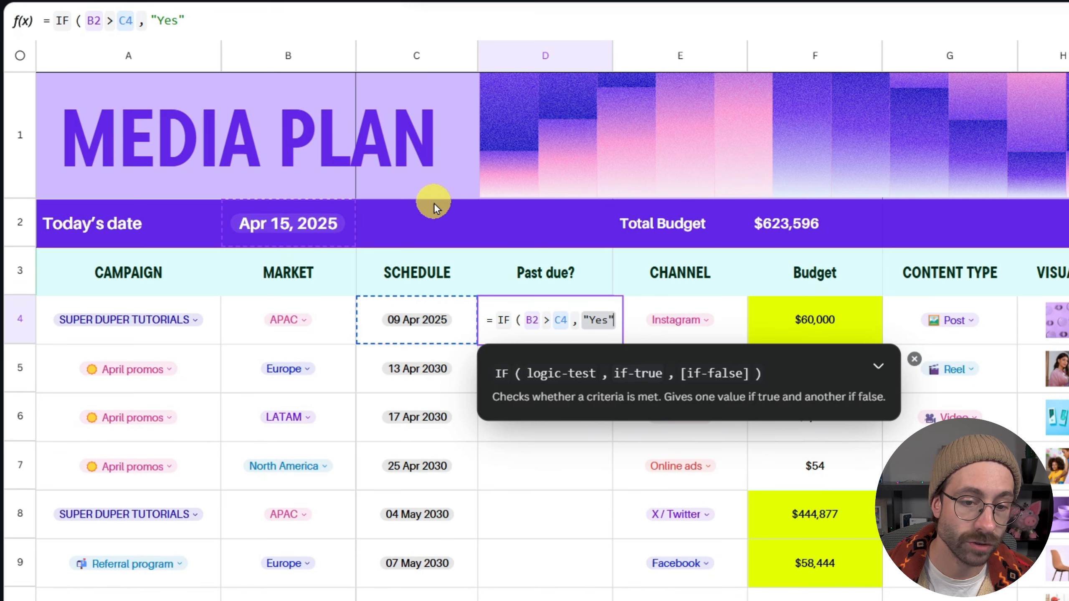
{"action": "type", "text": "\""}
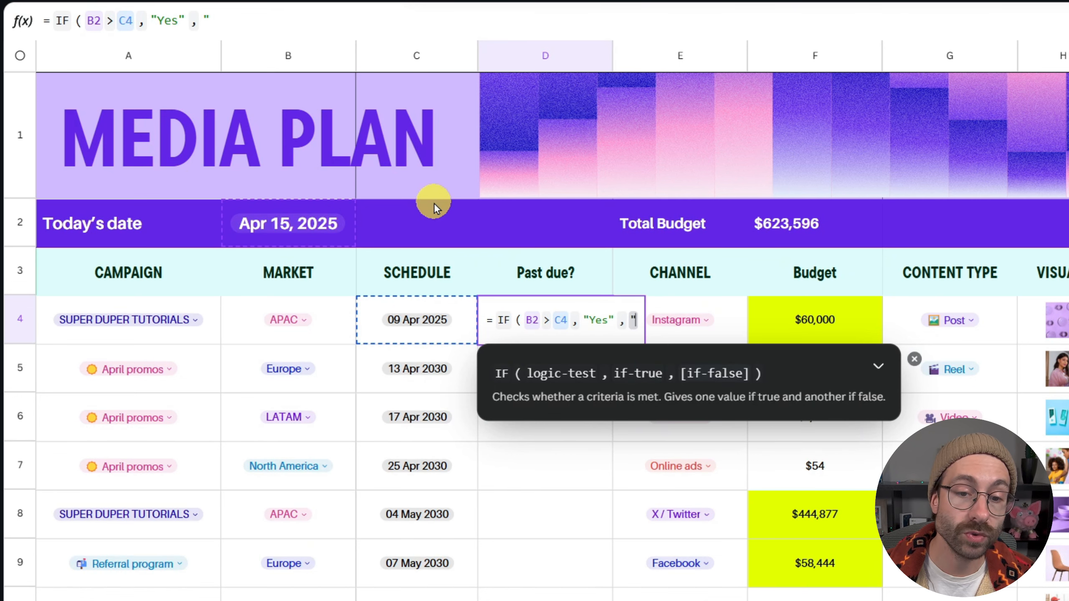
{"action": "type", "text": "No"}
{"action": "key", "text": "BackSpace"}
{"action": "key", "text": "BackSpace"}
{"action": "type", "text": "No\" "}
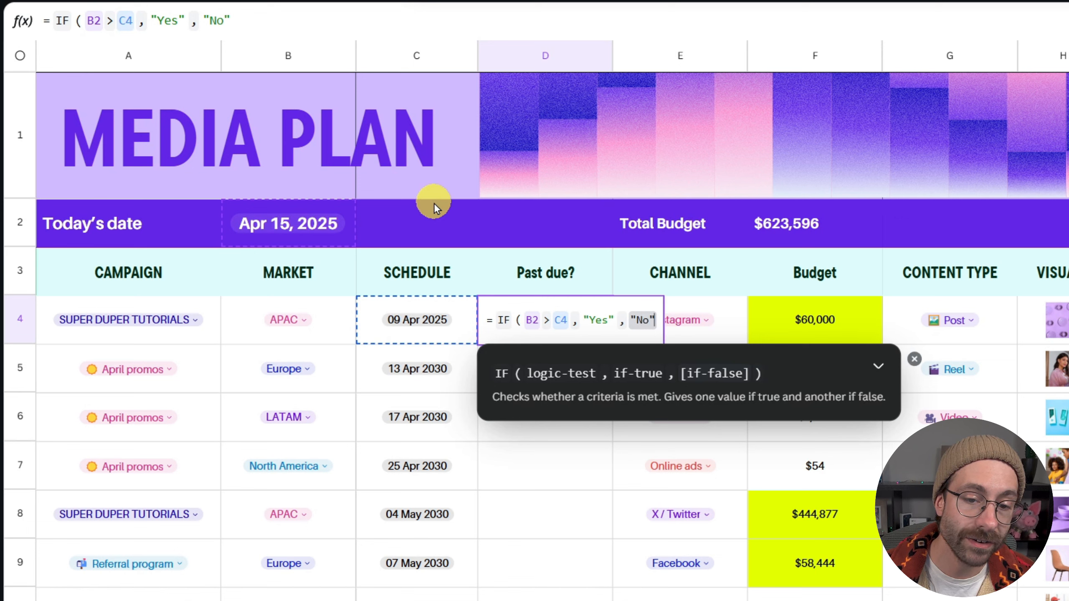
{"action": "type", "text": ")"}
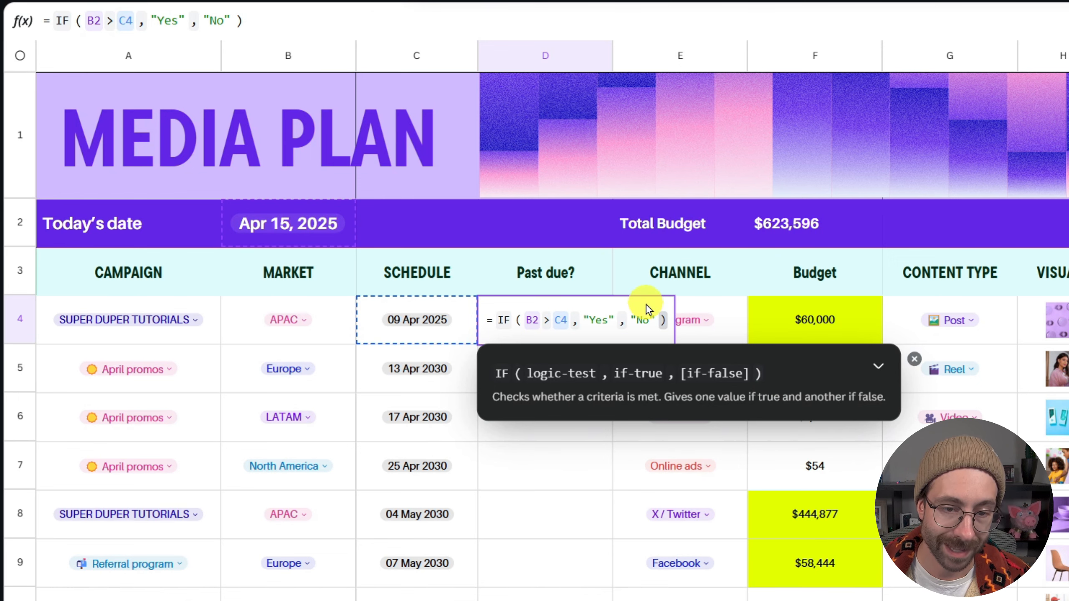
{"action": "left_click", "coordinate": [878, 365]}
{"action": "left_click", "coordinate": [878, 365]}
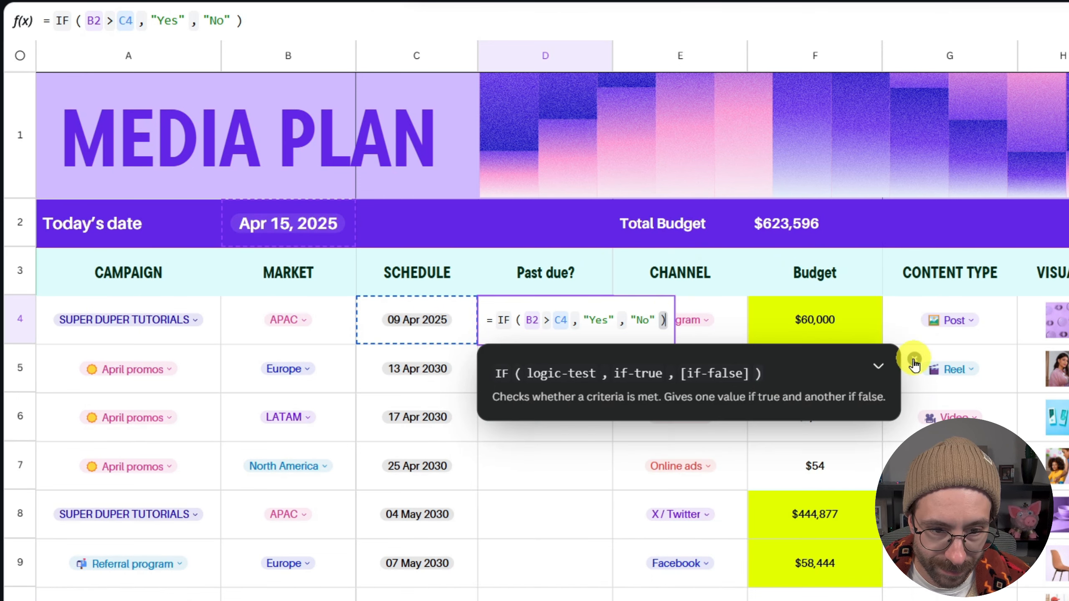
{"action": "key", "text": "Return"}
{"action": "left_click", "coordinate": [583, 327]}
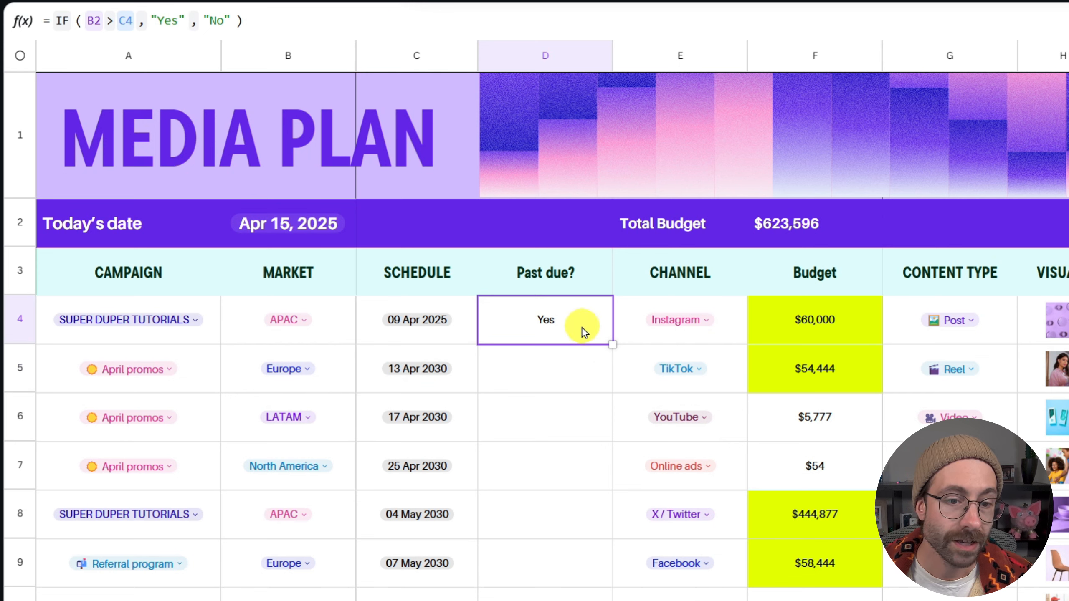
{"action": "left_click", "coordinate": [420, 311]}
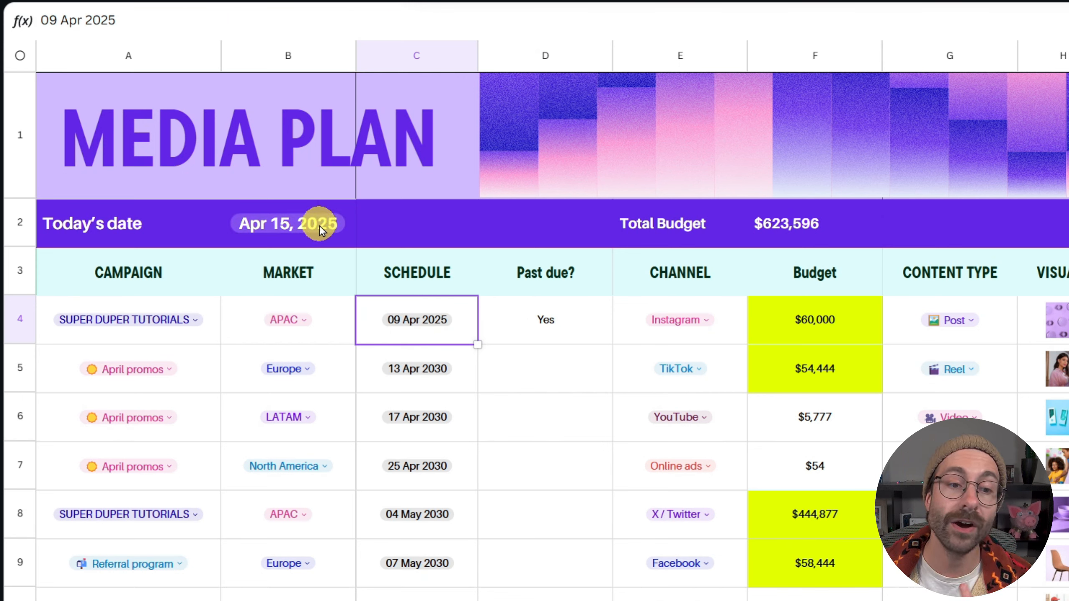
Step: Fill the IF formula from D4 down the "Past due?" column
{"action": "left_click", "coordinate": [574, 320]}
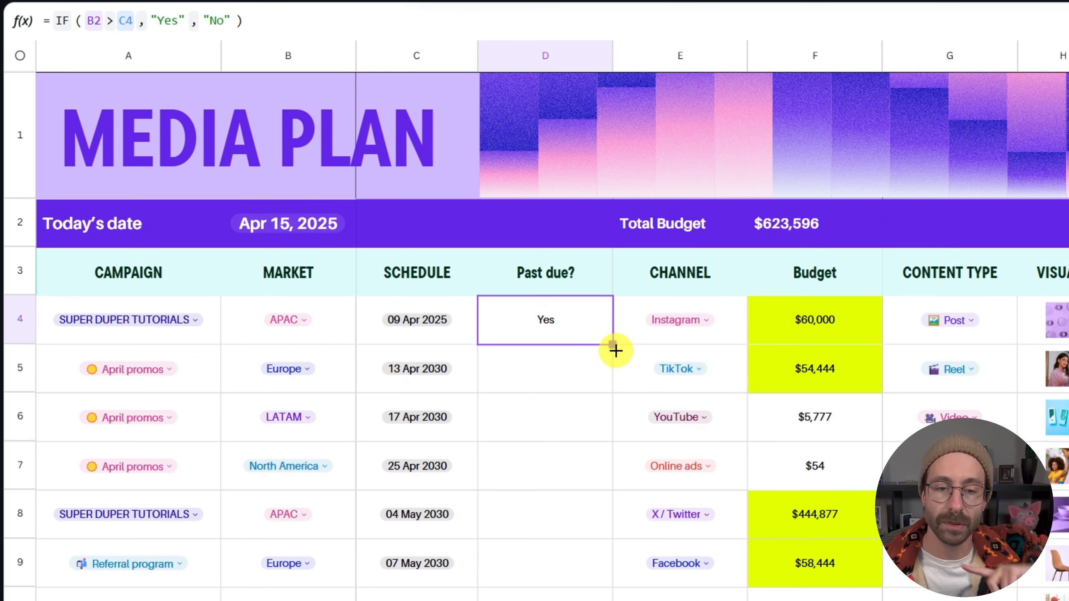
{"action": "left_click_drag", "start_coordinate": [613, 347], "coordinate": [591, 579]}
{"action": "scroll", "coordinate": [618, 302], "scroll_direction": "up", "scroll_amount": 3}
{"action": "left_click", "coordinate": [587, 270]}
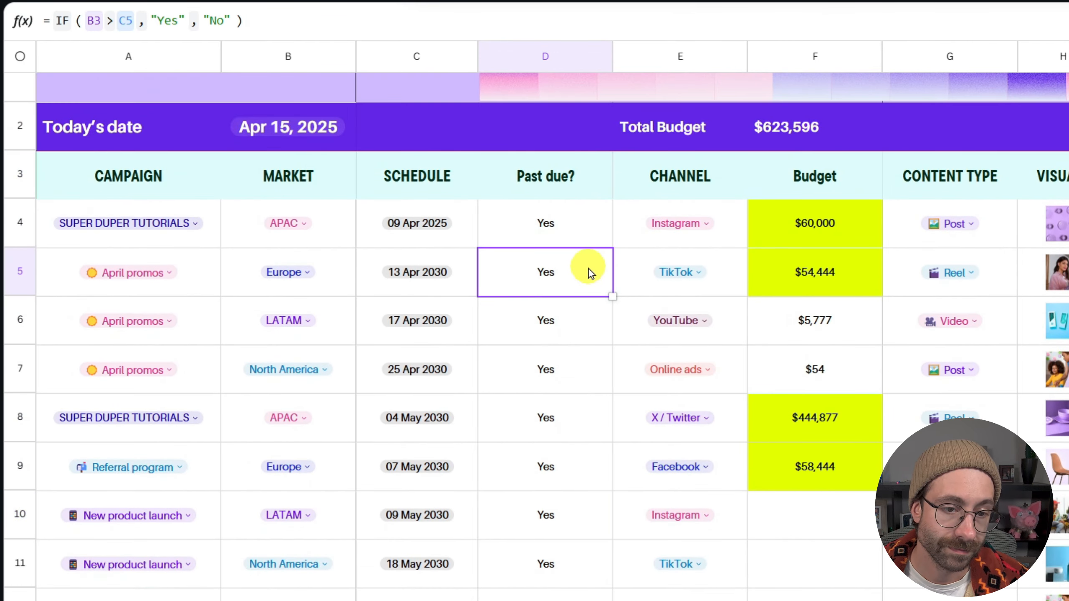
Step: Examine the copied formulas in D5 and D6 to check which date cells they compare
{"action": "scroll", "coordinate": [588, 271], "scroll_direction": "up", "scroll_amount": 2}
{"action": "left_click", "coordinate": [546, 327]}
{"action": "left_click", "coordinate": [558, 384]}
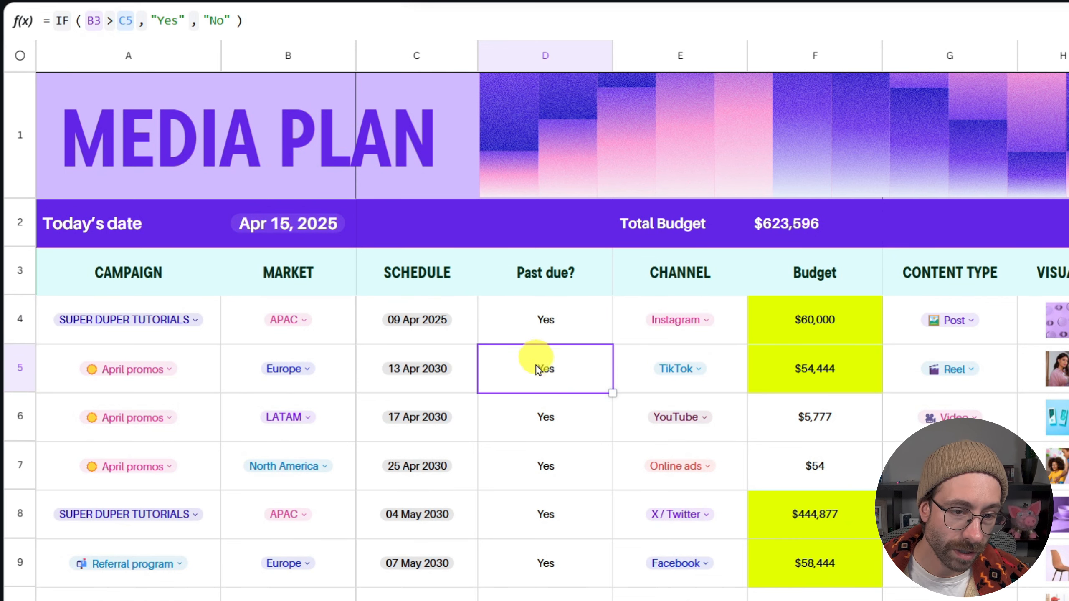
{"action": "left_click", "coordinate": [456, 381]}
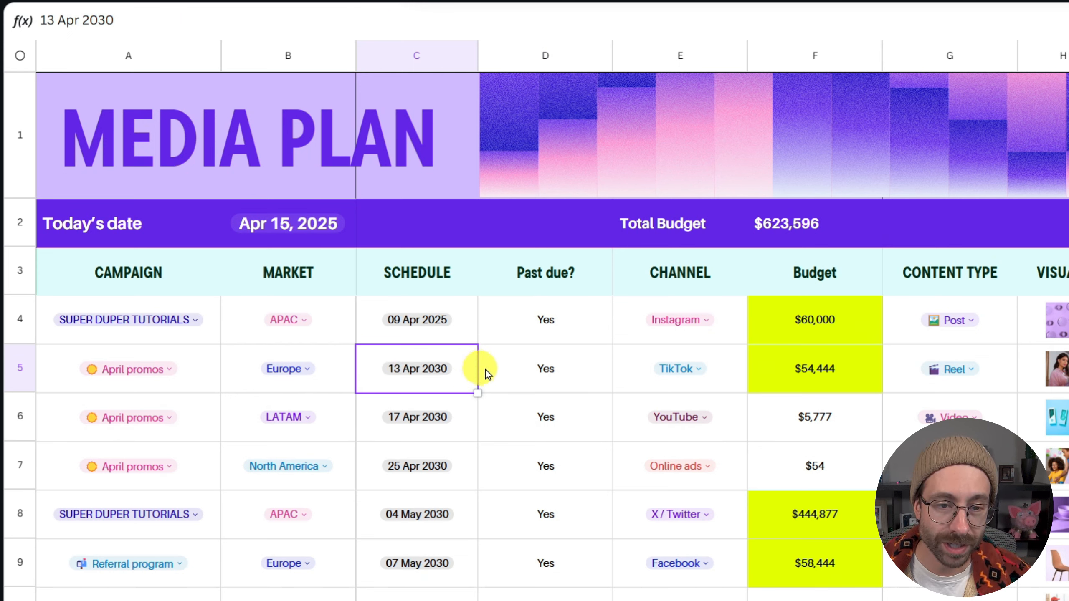
{"action": "left_click", "coordinate": [549, 371]}
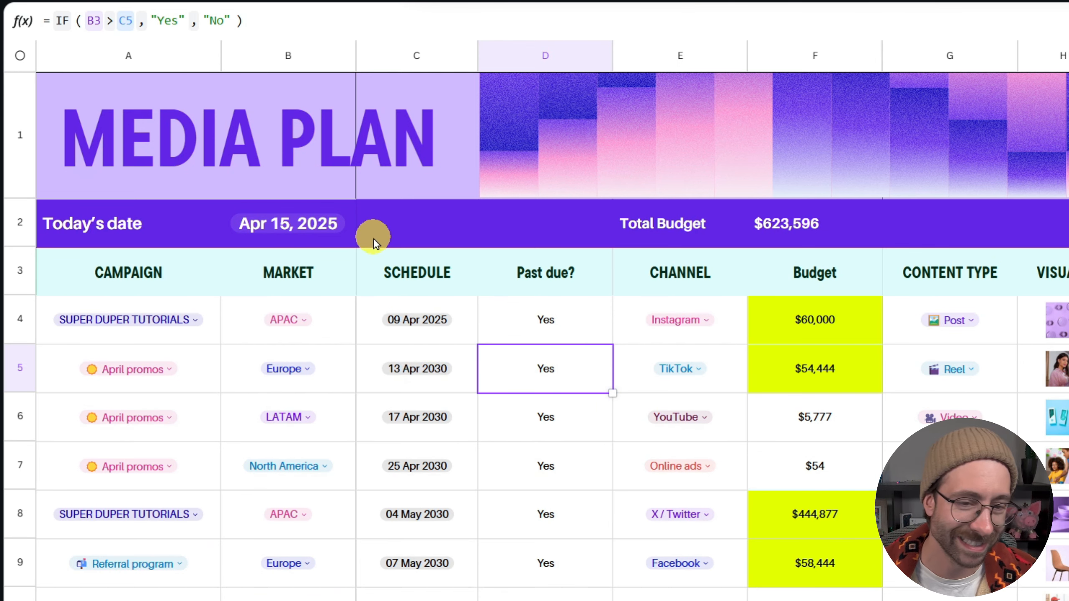
{"action": "left_click", "coordinate": [266, 20]}
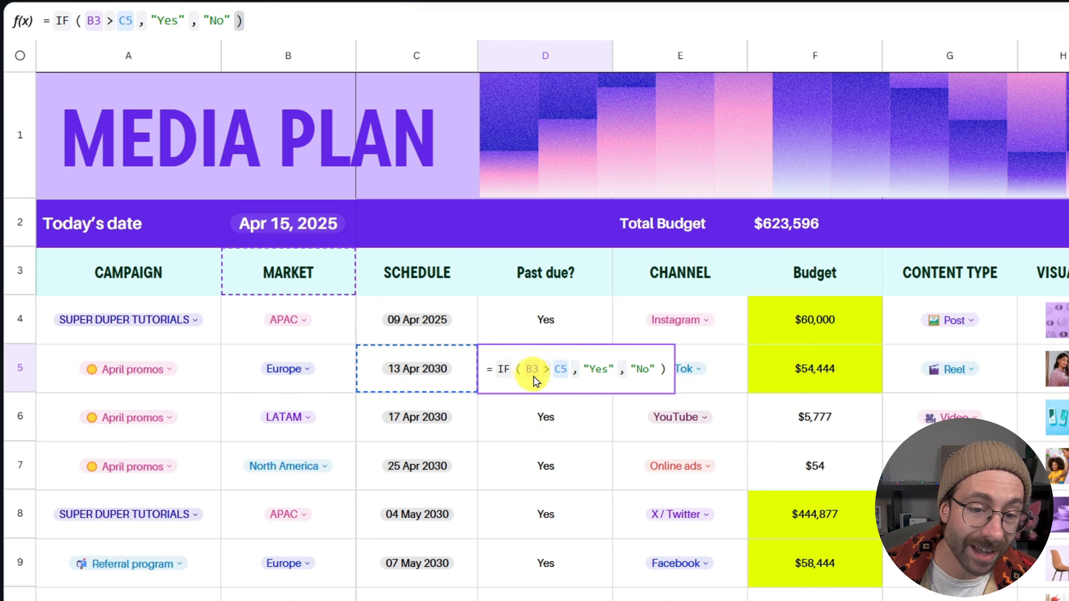
{"action": "key", "text": "Escape"}
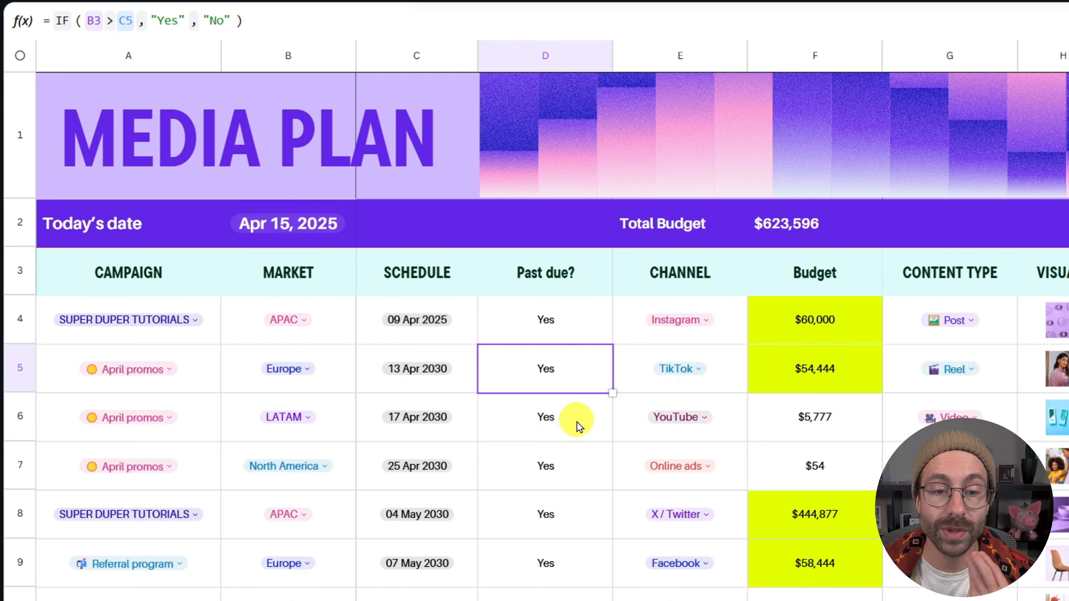
{"action": "left_click", "coordinate": [578, 426]}
{"action": "left_click", "coordinate": [144, 19]}
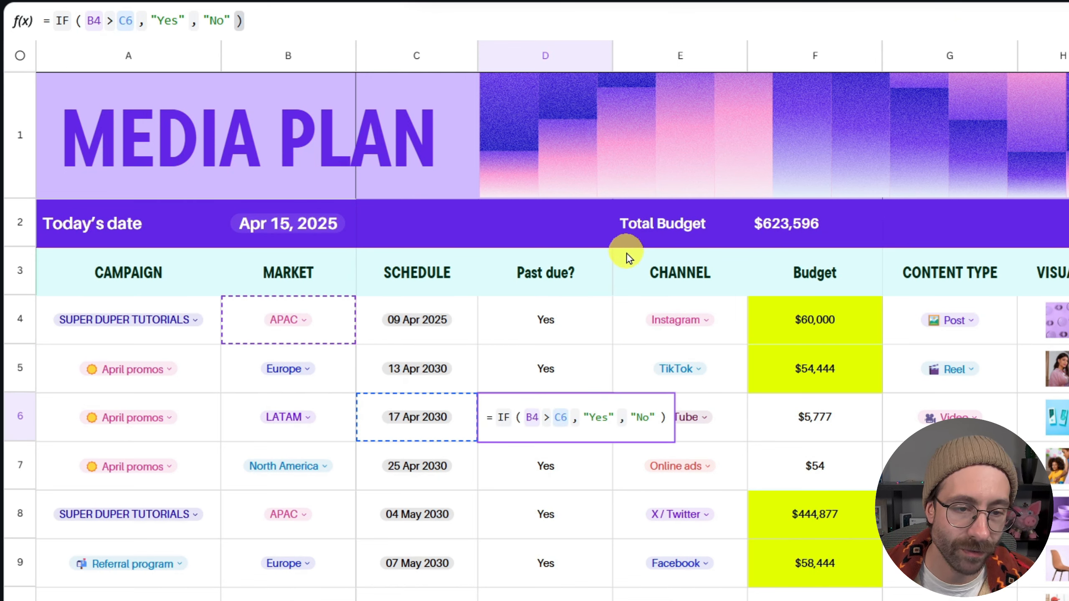
{"action": "key", "text": "Escape"}
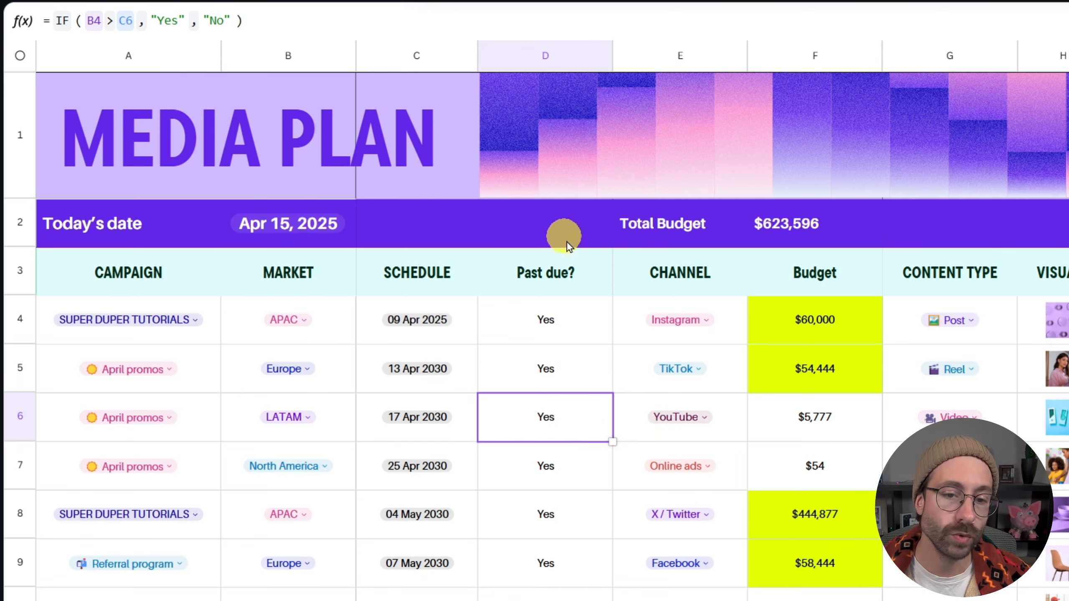
Step: Make the today's date reference in the D4 formula absolute by changing it to $B$2
{"action": "left_click", "coordinate": [580, 331]}
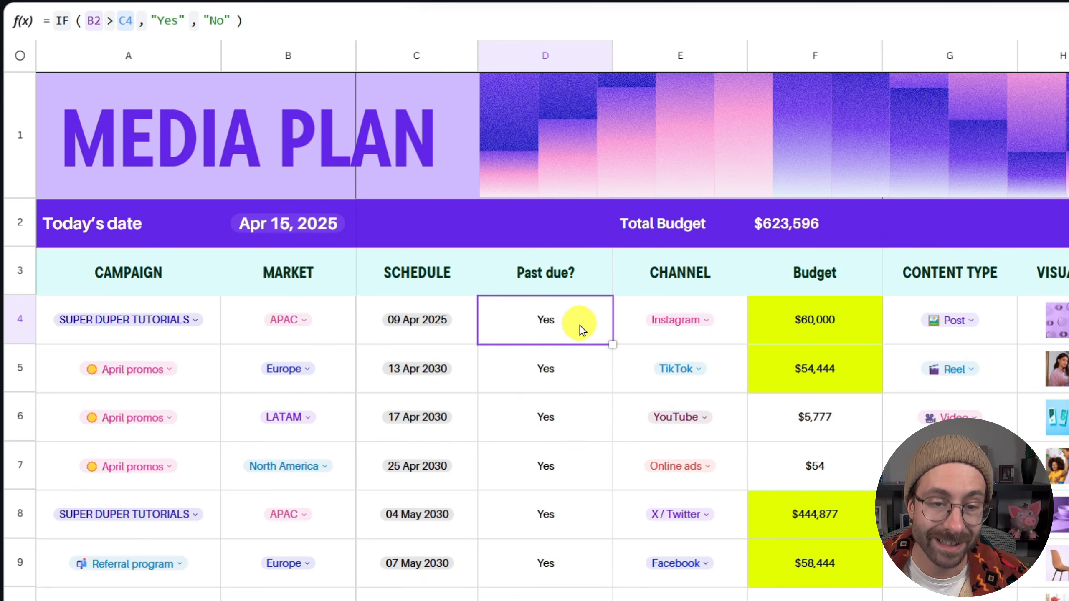
{"action": "left_click", "coordinate": [94, 21]}
{"action": "double_click", "coordinate": [94, 21]}
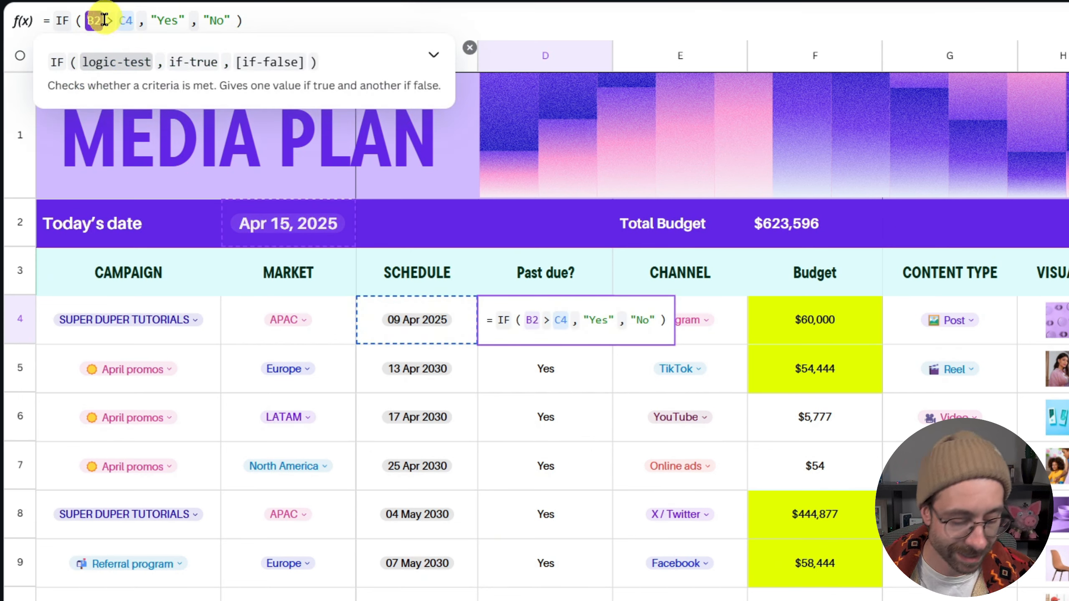
{"action": "type", "text": "$"}
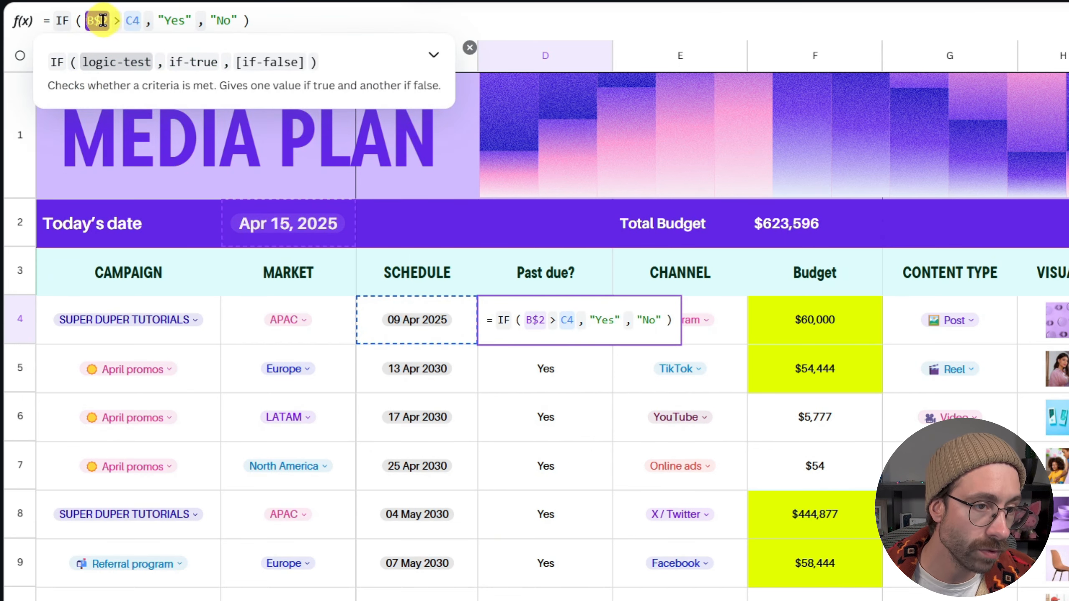
{"action": "left_click", "coordinate": [89, 19]}
{"action": "type", "text": "$"}
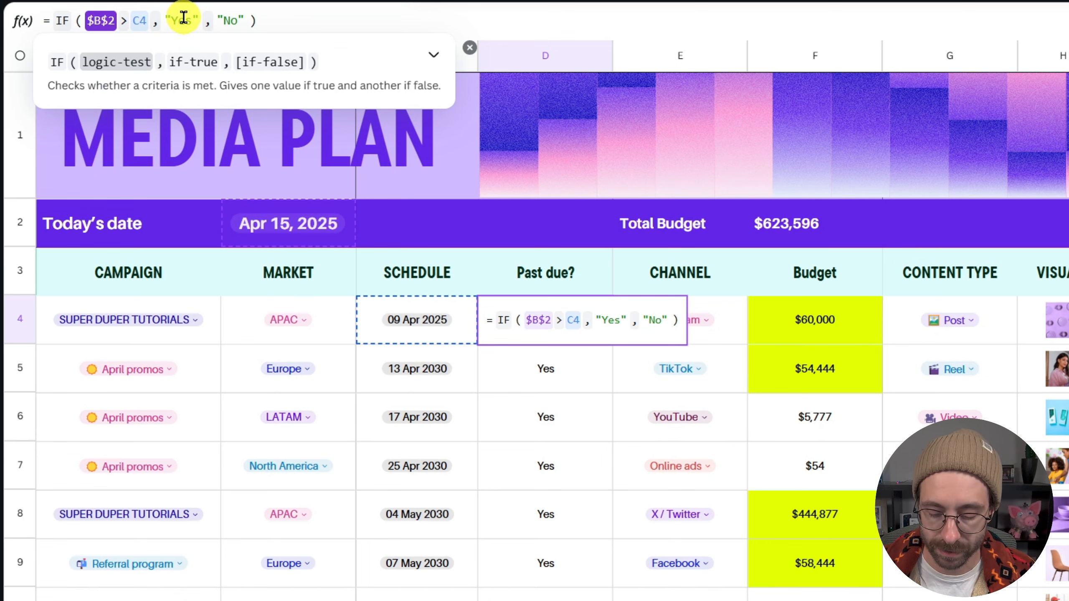
{"action": "key", "text": "Return"}
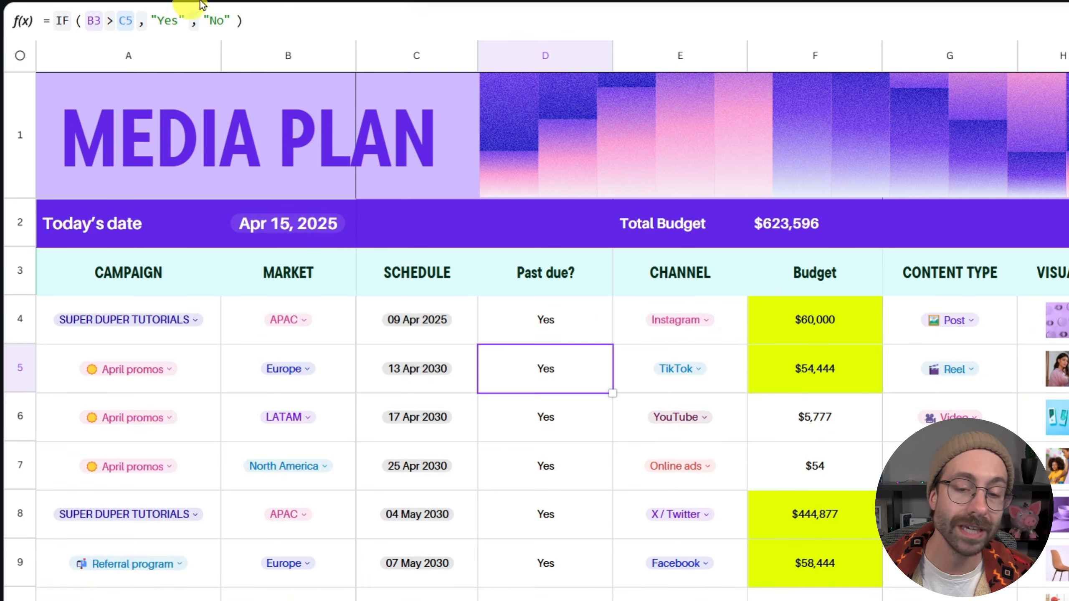
Step: Fill the D4 formula with the fixed $B$2 reference down the "Past due?" column
{"action": "left_click", "coordinate": [587, 339]}
{"action": "left_click_drag", "start_coordinate": [612, 345], "coordinate": [603, 461]}
{"action": "scroll", "coordinate": [654, 333], "scroll_direction": "up", "scroll_amount": 5}
{"action": "scroll", "coordinate": [631, 341], "scroll_direction": "up", "scroll_amount": 6}
{"action": "left_click", "coordinate": [575, 313]}
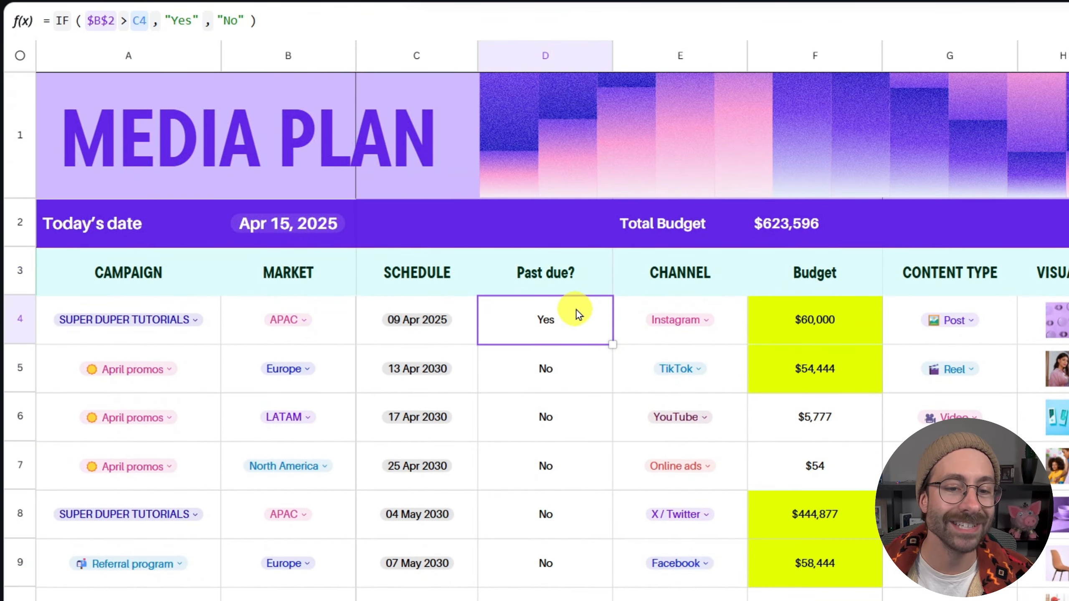
Step: Check the "Past due?" results in rows 4 and 5 against their schedule dates
{"action": "scroll", "coordinate": [584, 305], "scroll_direction": "down", "scroll_amount": 2}
{"action": "left_click_drag", "start_coordinate": [202, 239], "coordinate": [541, 245]}
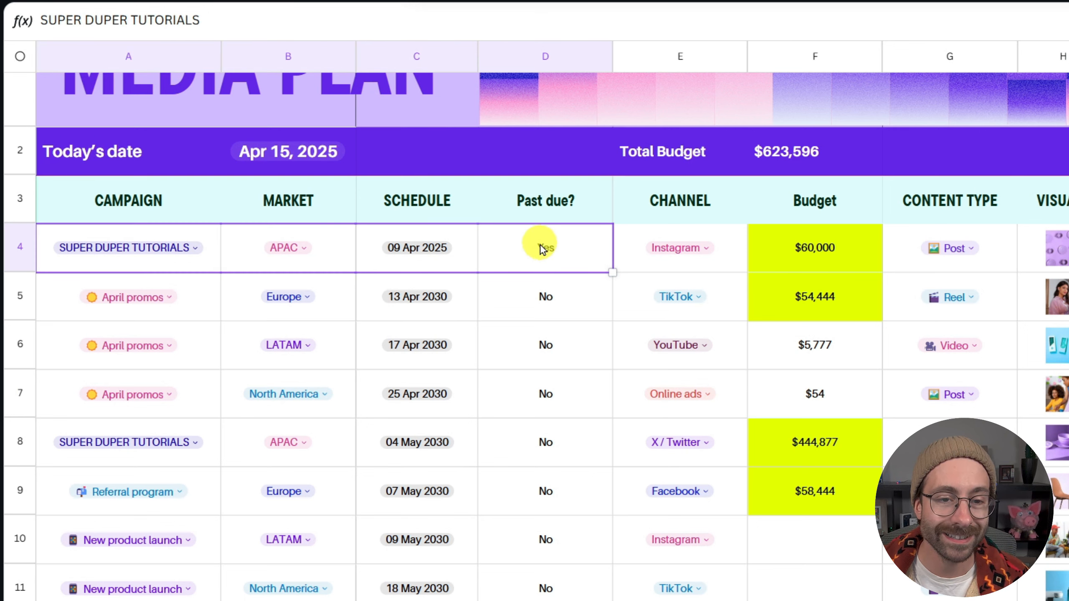
{"action": "left_click", "coordinate": [533, 244]}
{"action": "left_click", "coordinate": [456, 246]}
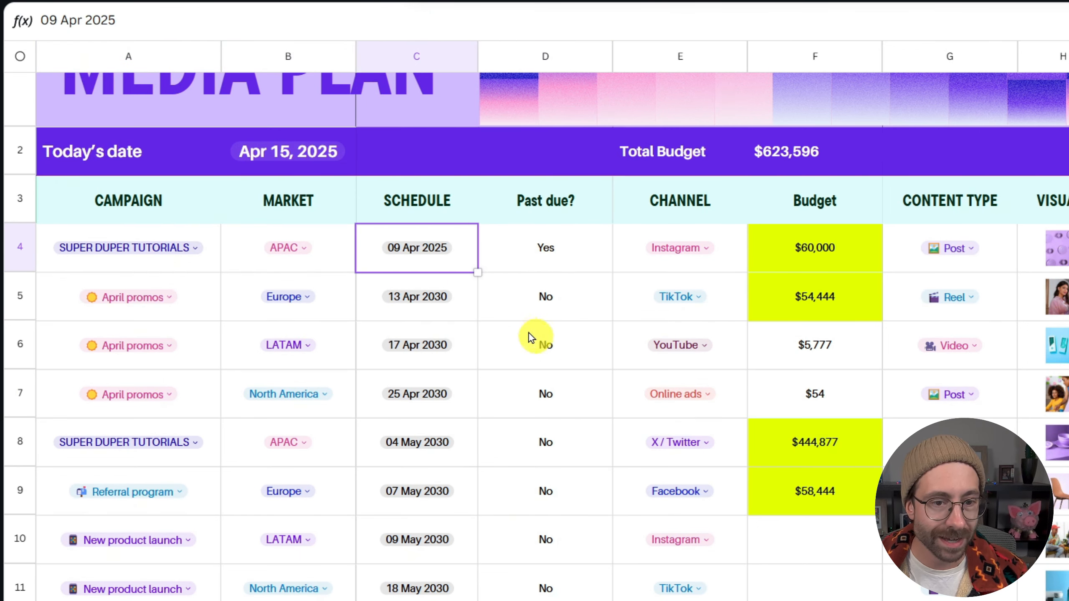
{"action": "left_click", "coordinate": [531, 307]}
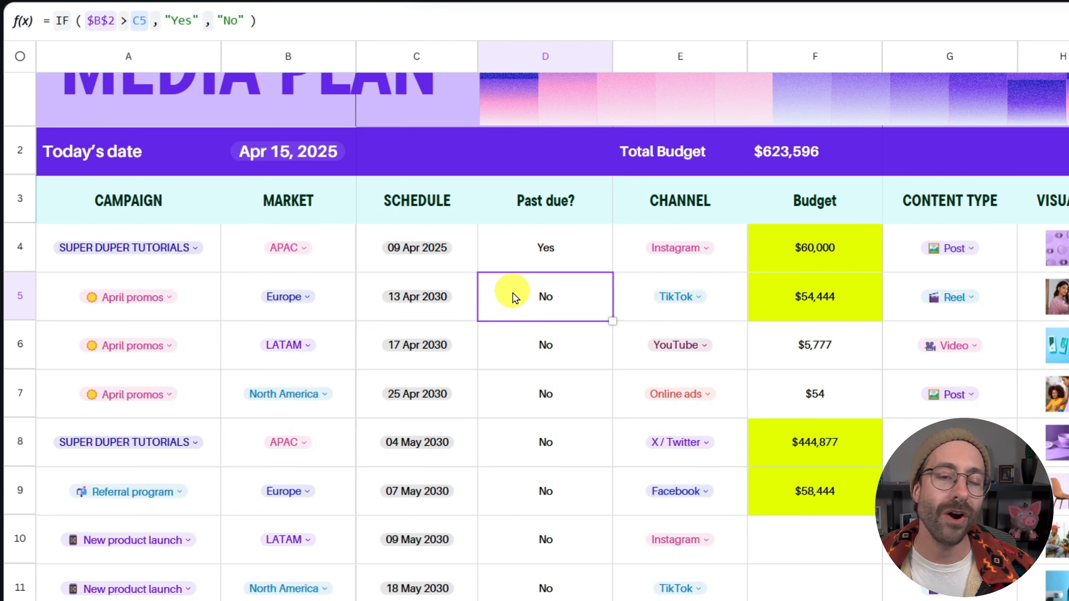
{"action": "left_click", "coordinate": [529, 242]}
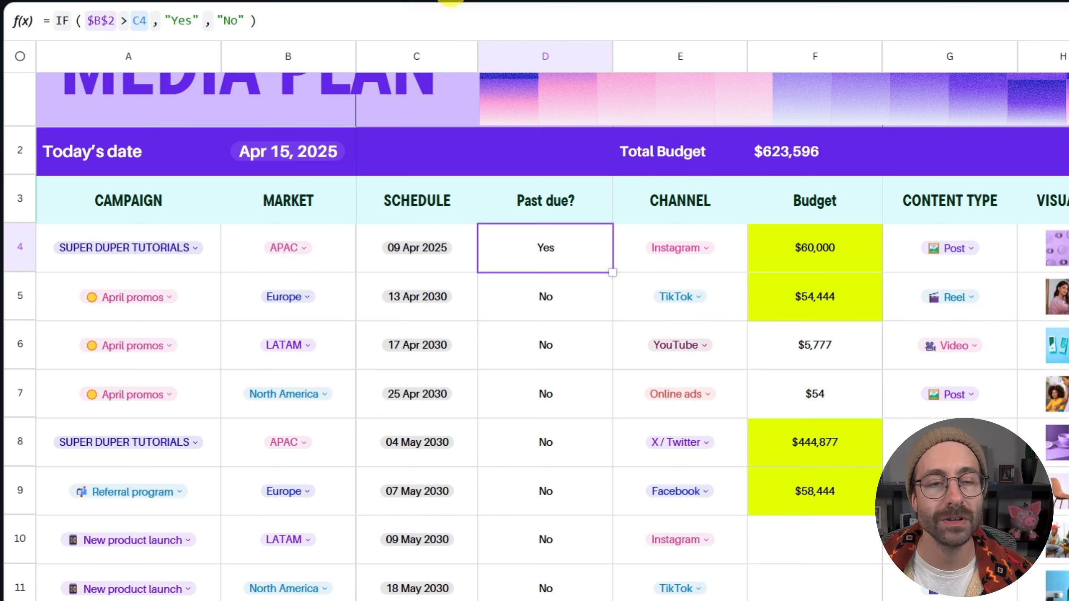
Step: Look through the quick actions available for D4, down to Formula and Magic Formulas
{"action": "key", "text": "slash"}
{"action": "scroll", "coordinate": [563, 97], "scroll_direction": "down", "scroll_amount": 5}
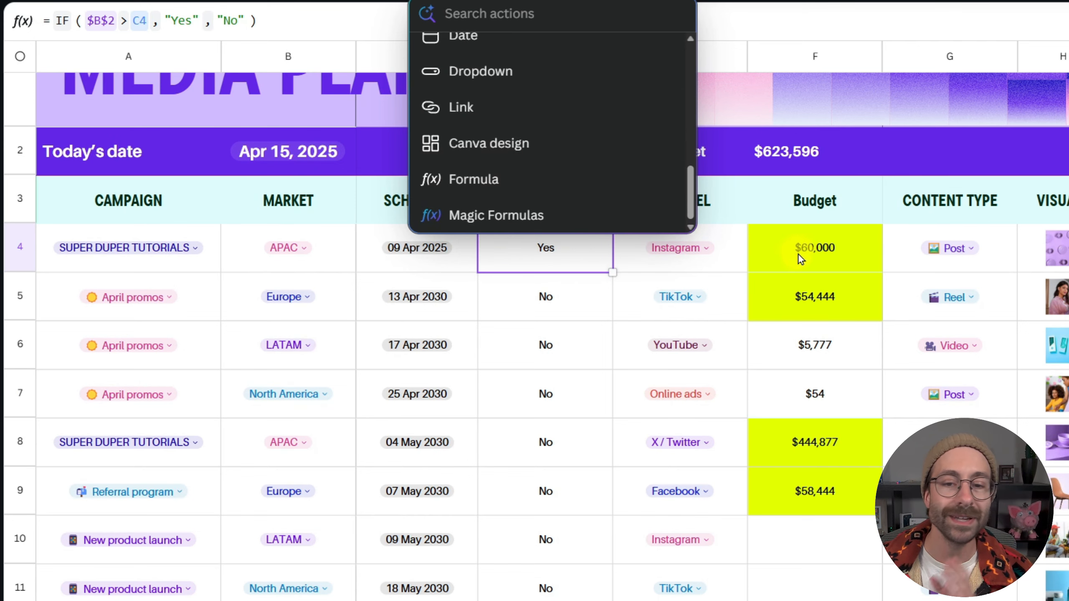
{"action": "left_click", "coordinate": [782, 233]}
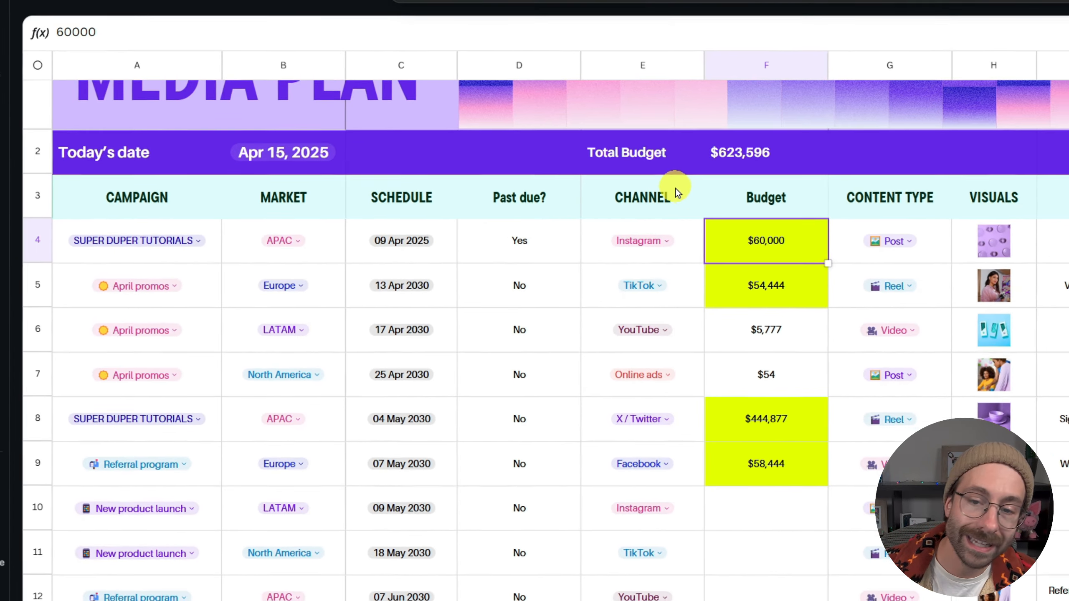
Step: Look across the Copy, Link to asset and neighbouring columns, examining their headers and first entries
{"action": "left_click", "coordinate": [937, 200]}
{"action": "key", "text": "Right"}
{"action": "key", "text": "Right"}
{"action": "key", "text": "Right"}
{"action": "key", "text": "Right"}
{"action": "key", "text": "Right"}
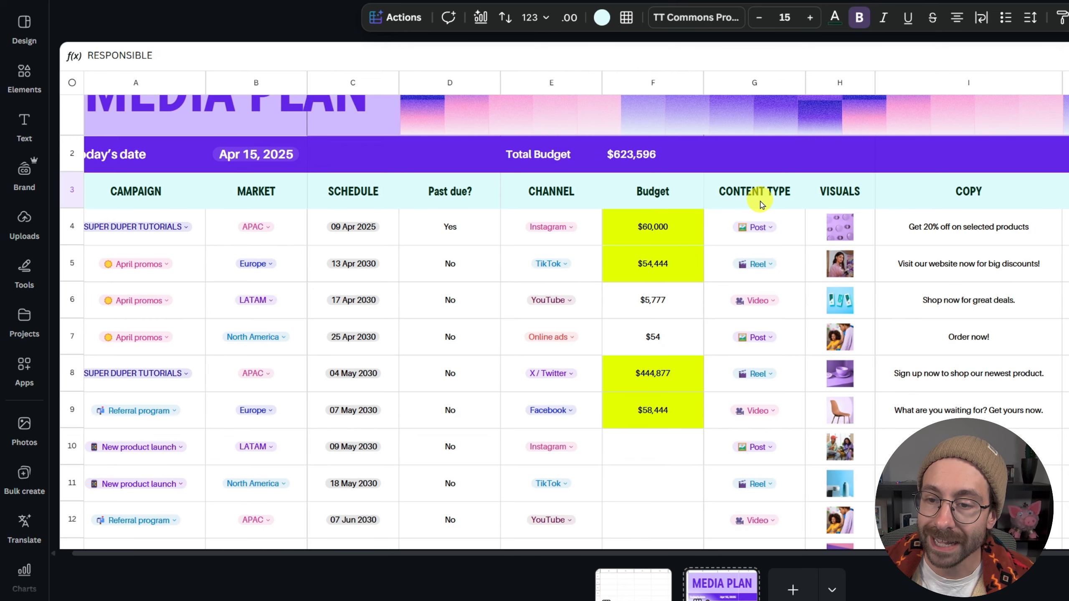
{"action": "key", "text": "Right"}
{"action": "key", "text": "Right"}
{"action": "key", "text": "Left"}
{"action": "key", "text": "Left"}
{"action": "key", "text": "Left"}
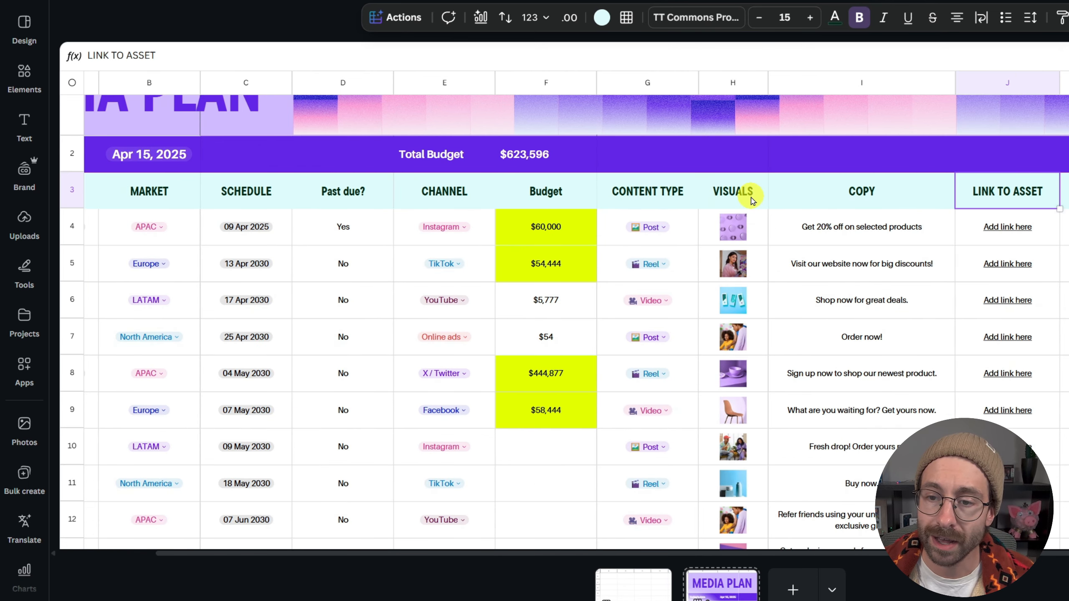
{"action": "key", "text": "Right"}
{"action": "key", "text": "Down"}
{"action": "key", "text": "Up"}
{"action": "key", "text": "Left"}
{"action": "key", "text": "Down"}
{"action": "key", "text": "Up"}
{"action": "key", "text": "Left"}
{"action": "key", "text": "Right"}
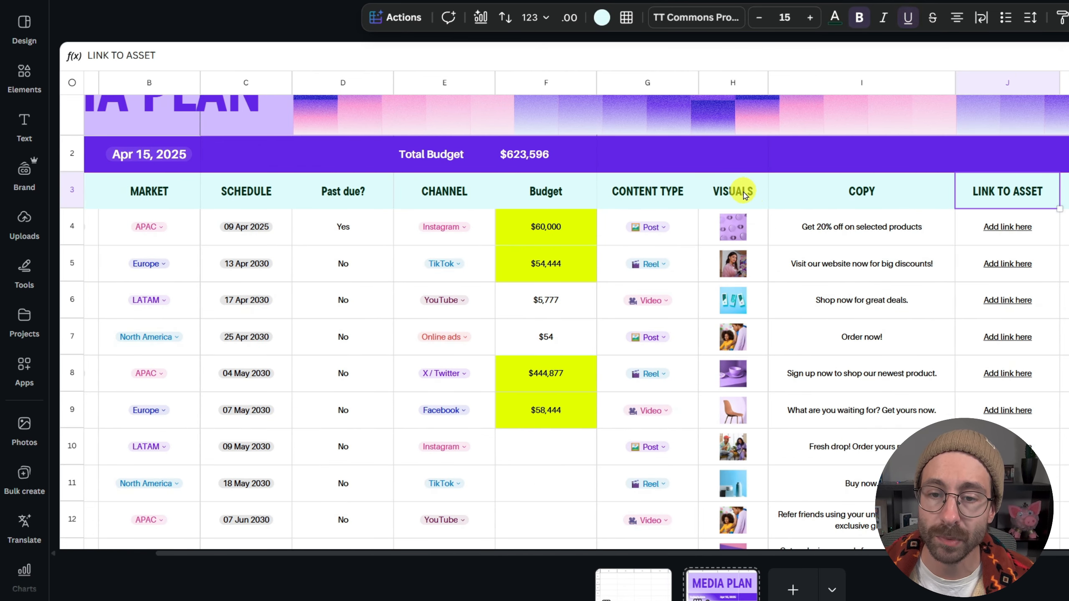
{"action": "key", "text": "Down"}
{"action": "key", "text": "Left"}
{"action": "key", "text": "Right"}
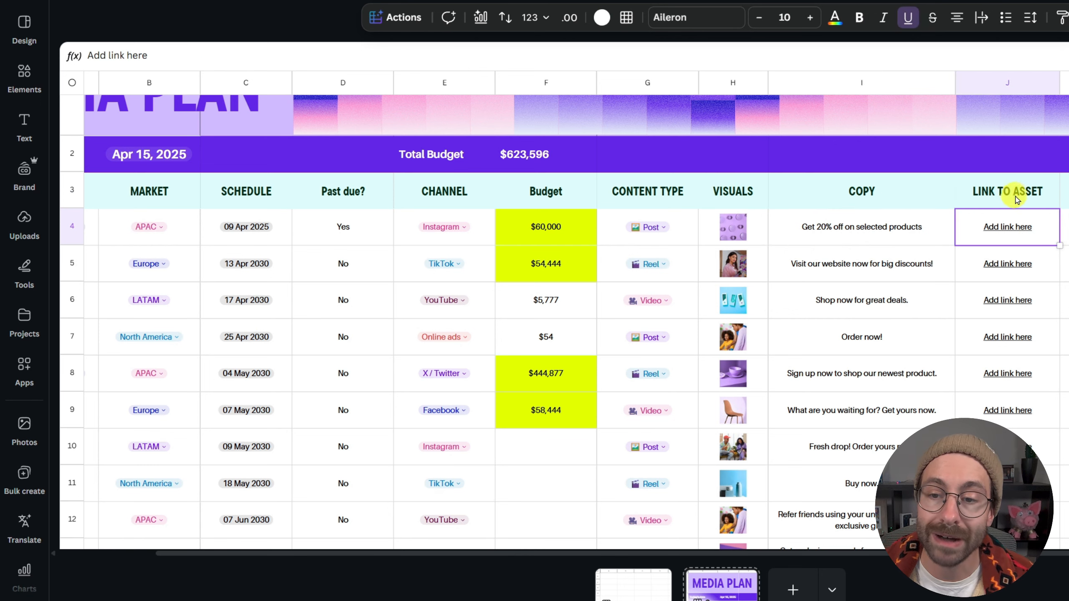
Step: Examine the image in the first Visuals cell, H4
{"action": "left_click", "coordinate": [735, 227]}
{"action": "left_click", "coordinate": [756, 222]}
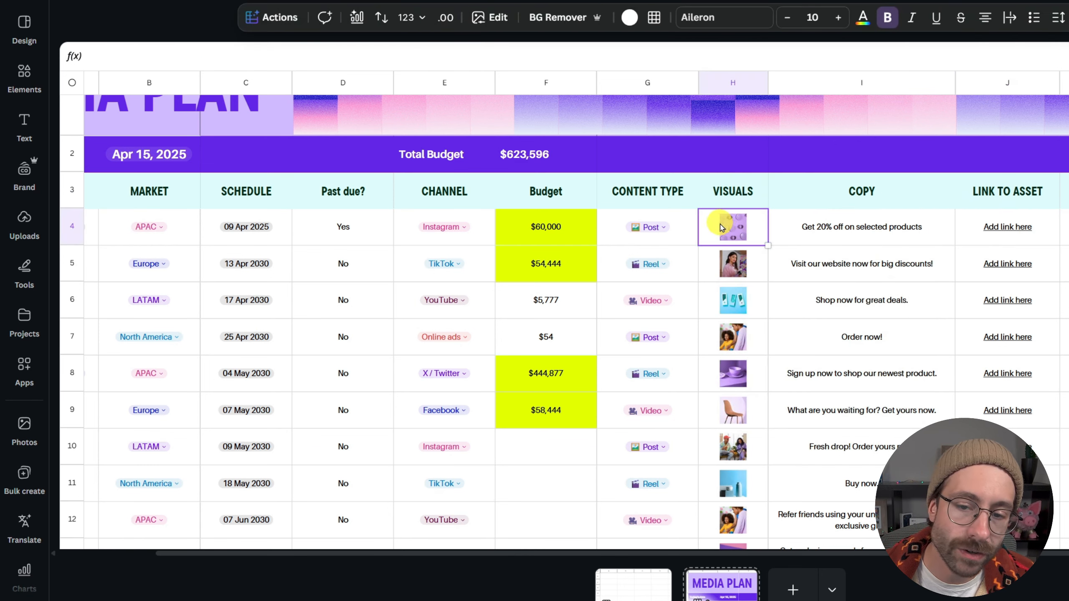
{"action": "left_click", "coordinate": [723, 225]}
{"action": "left_click", "coordinate": [757, 228]}
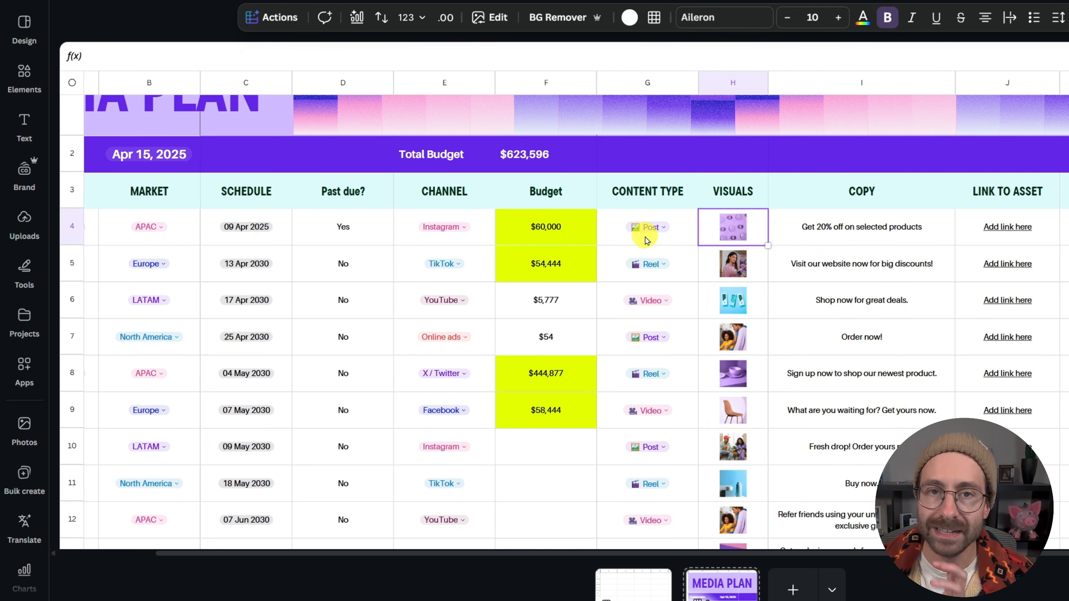
Step: Replace the placeholder in Link to asset cell J4 with a link to the Canva design "2025-04-15 | Canva Sheets"
{"action": "left_click", "coordinate": [1039, 219]}
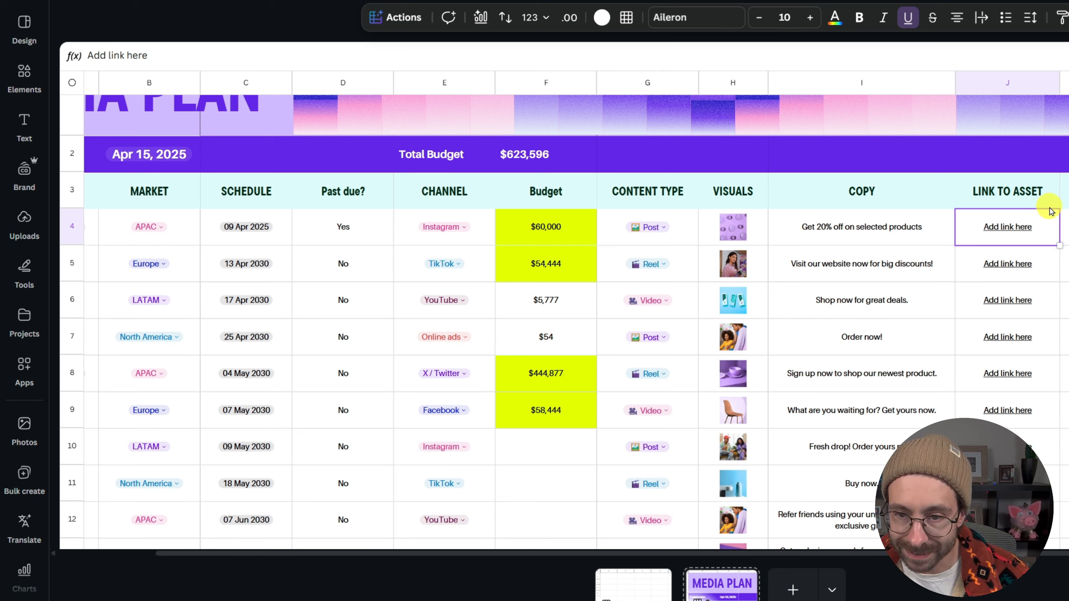
{"action": "key", "text": "BackSpace"}
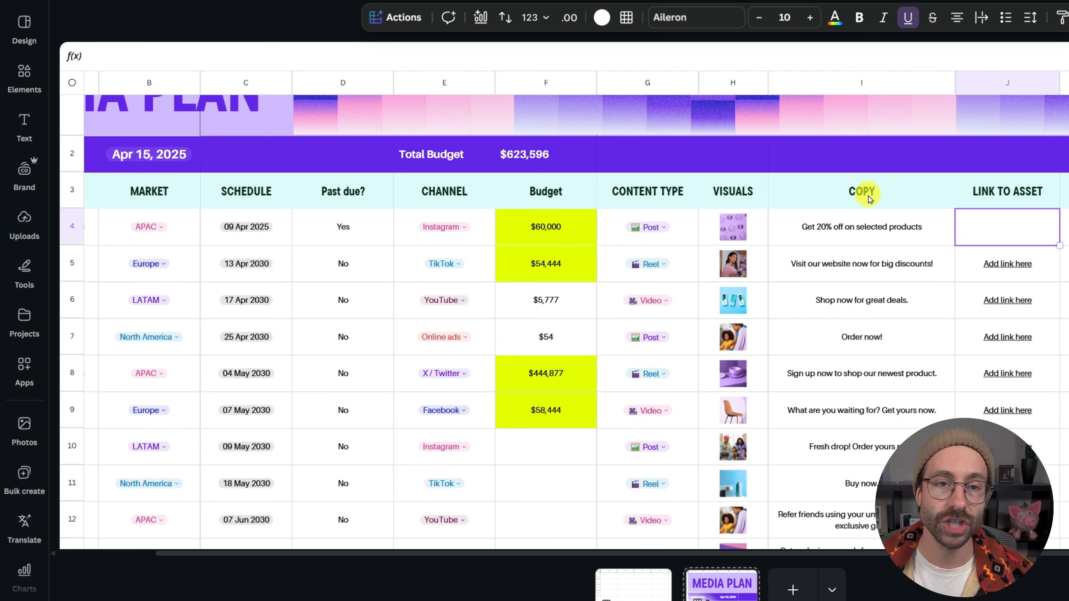
{"action": "left_click", "coordinate": [404, 19]}
{"action": "scroll", "coordinate": [463, 127], "scroll_direction": "down", "scroll_amount": 5}
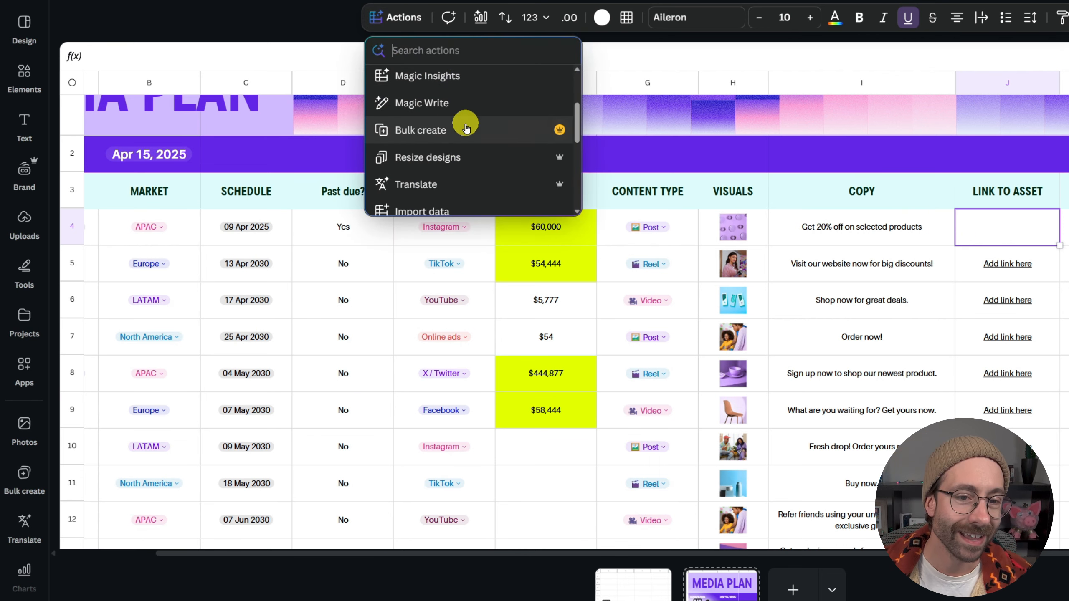
{"action": "scroll", "coordinate": [467, 126], "scroll_direction": "down", "scroll_amount": 5}
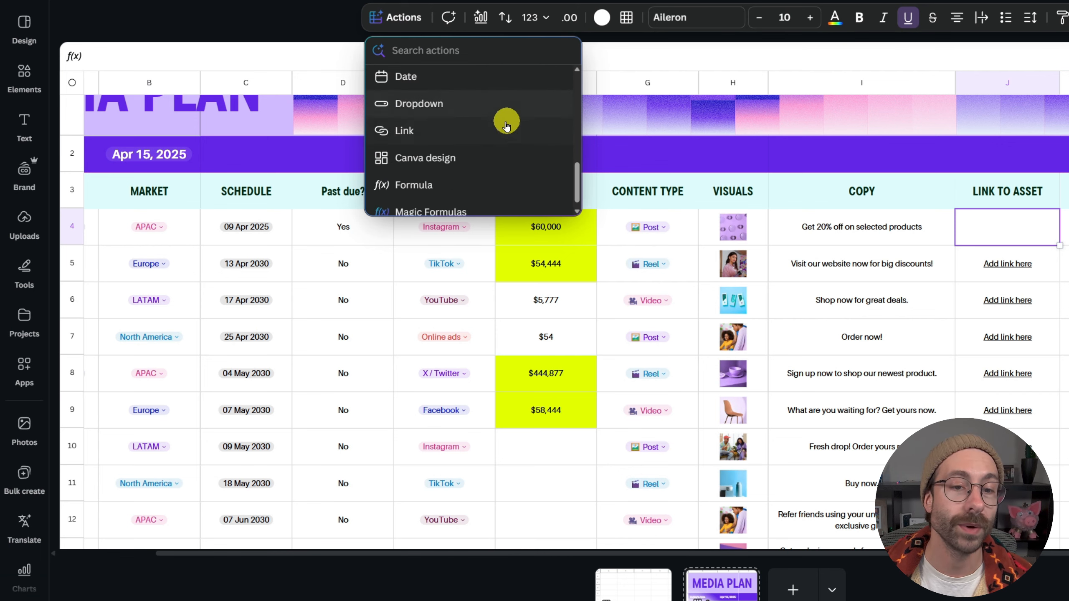
{"action": "left_click", "coordinate": [461, 152]}
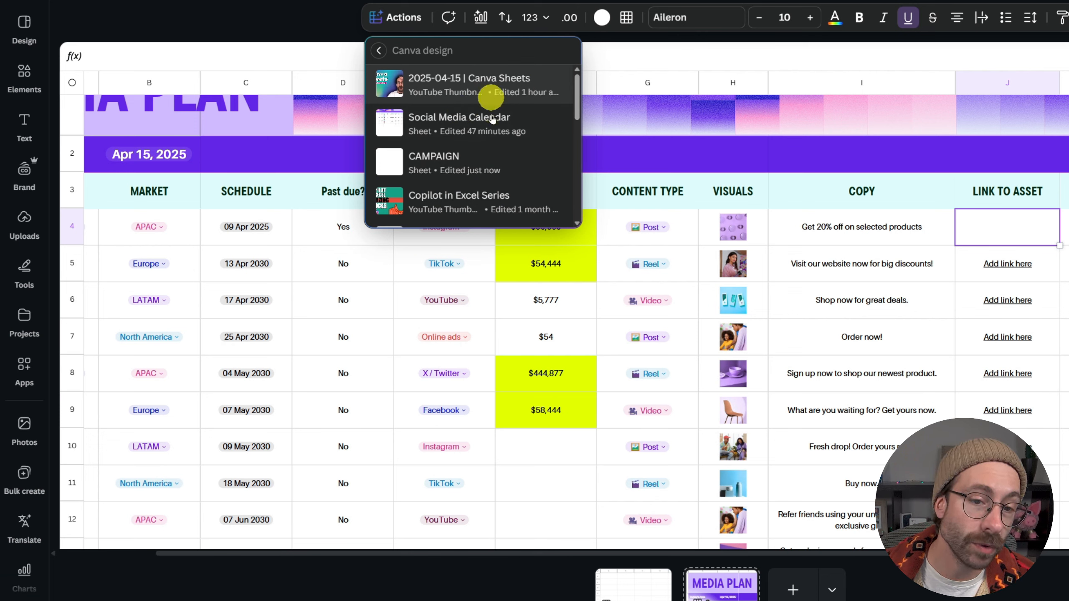
{"action": "scroll", "coordinate": [492, 119], "scroll_direction": "down", "scroll_amount": 8}
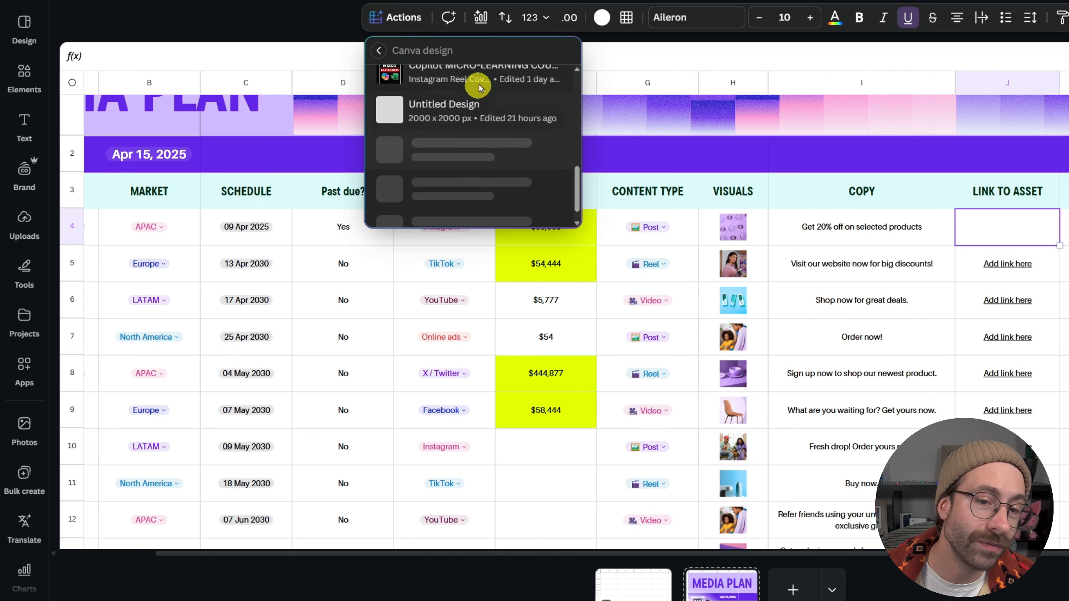
{"action": "scroll", "coordinate": [484, 144], "scroll_direction": "up", "scroll_amount": 8}
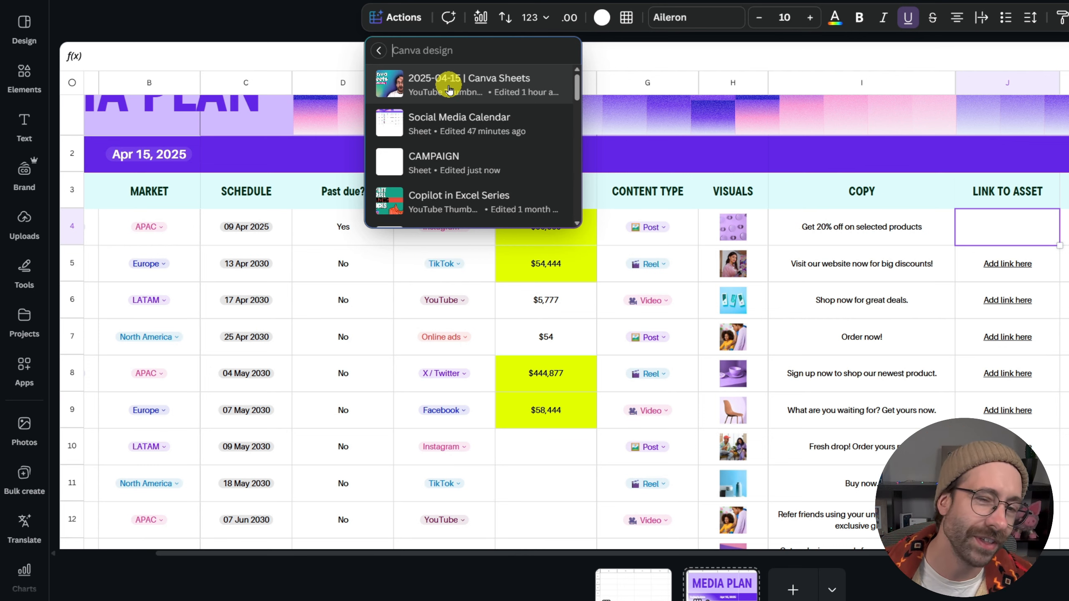
{"action": "left_click", "coordinate": [486, 96]}
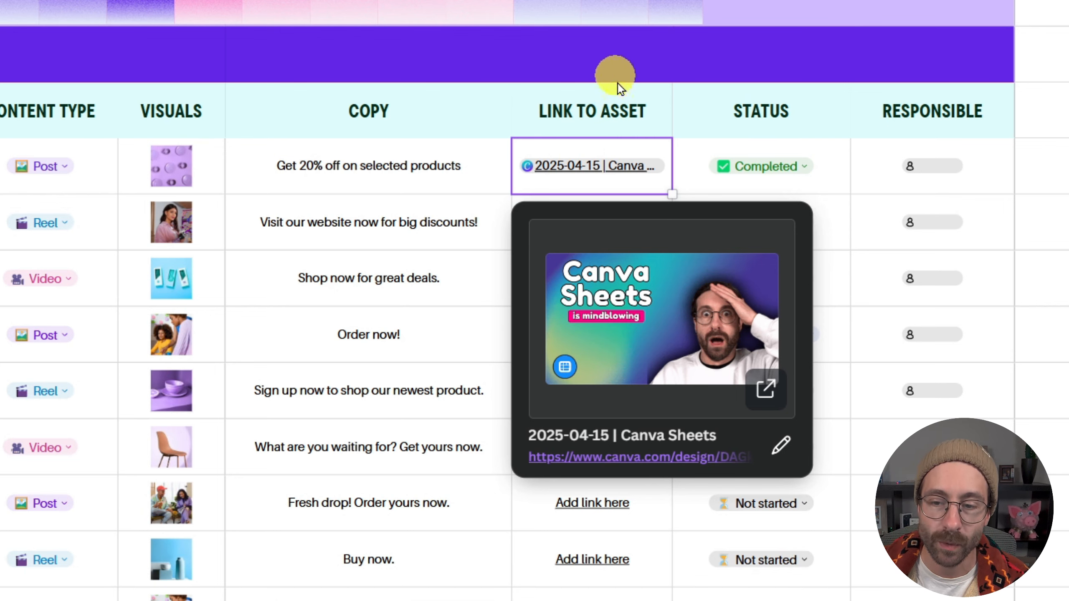
Step: Open the Canva design linked in J4, look through its pages, and return to the CAMPAIGN sheet
{"action": "left_click", "coordinate": [765, 392]}
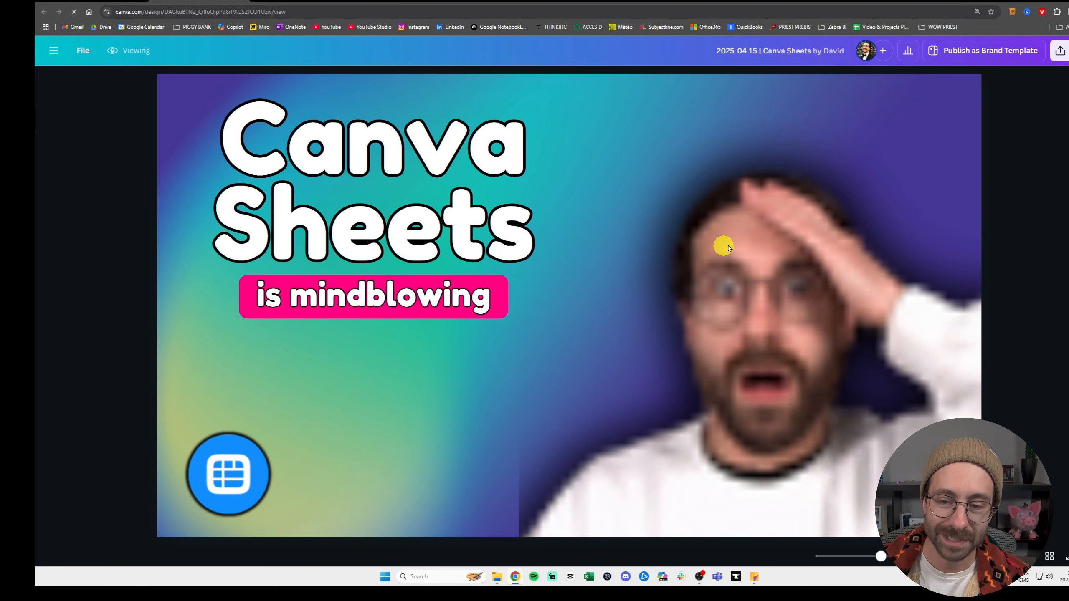
{"action": "scroll", "coordinate": [730, 249], "scroll_direction": "down", "scroll_amount": 20}
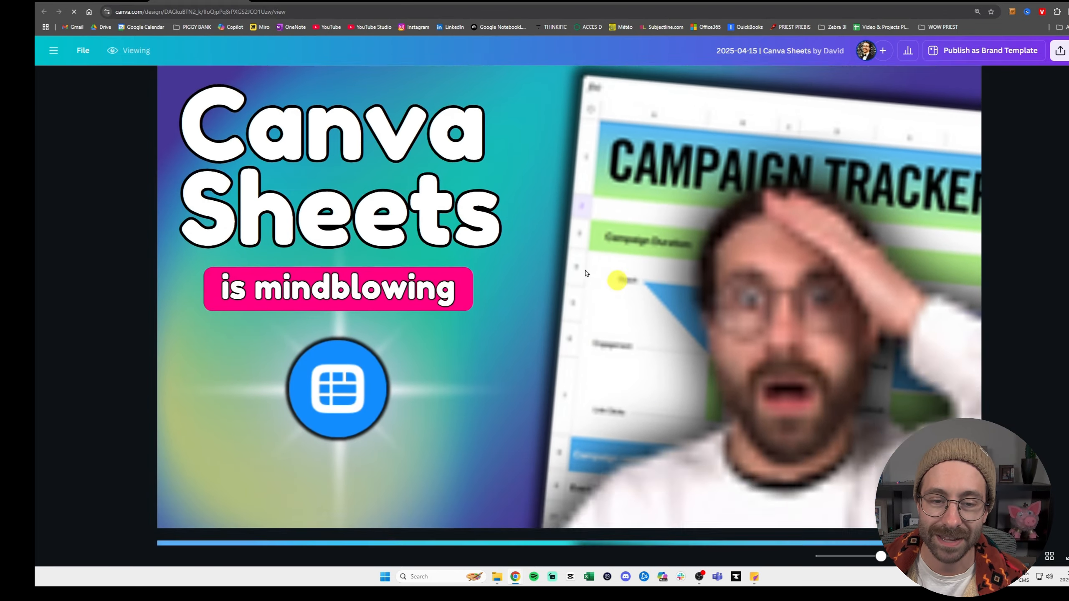
{"action": "scroll", "coordinate": [586, 273], "scroll_direction": "down", "scroll_amount": 10}
{"action": "scroll", "coordinate": [663, 280], "scroll_direction": "down", "scroll_amount": 15}
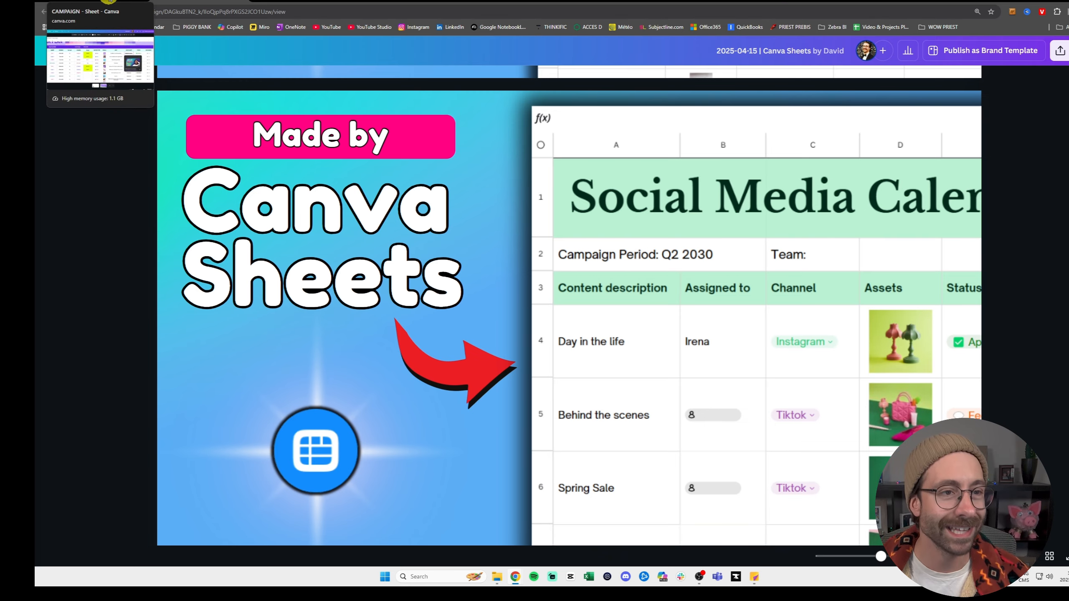
{"action": "left_click", "coordinate": [110, 0]}
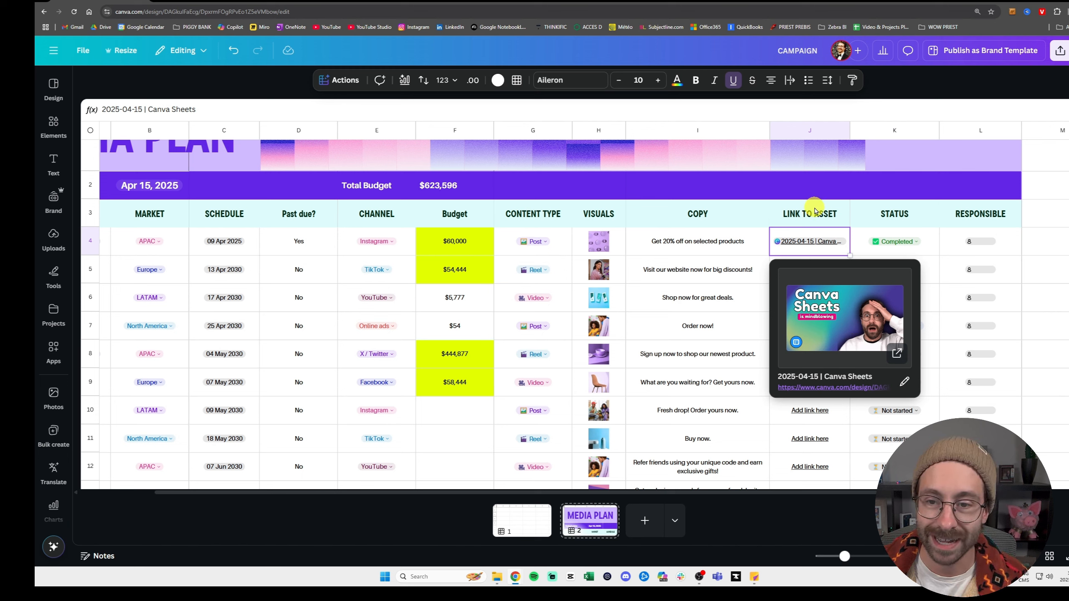
Step: Insert a link to the Canva design "Copilot in Excel Series" in Link to asset cell J5
{"action": "key", "text": "Down"}
{"action": "left_click", "coordinate": [339, 80]}
{"action": "scroll", "coordinate": [404, 181], "scroll_direction": "down", "scroll_amount": 4}
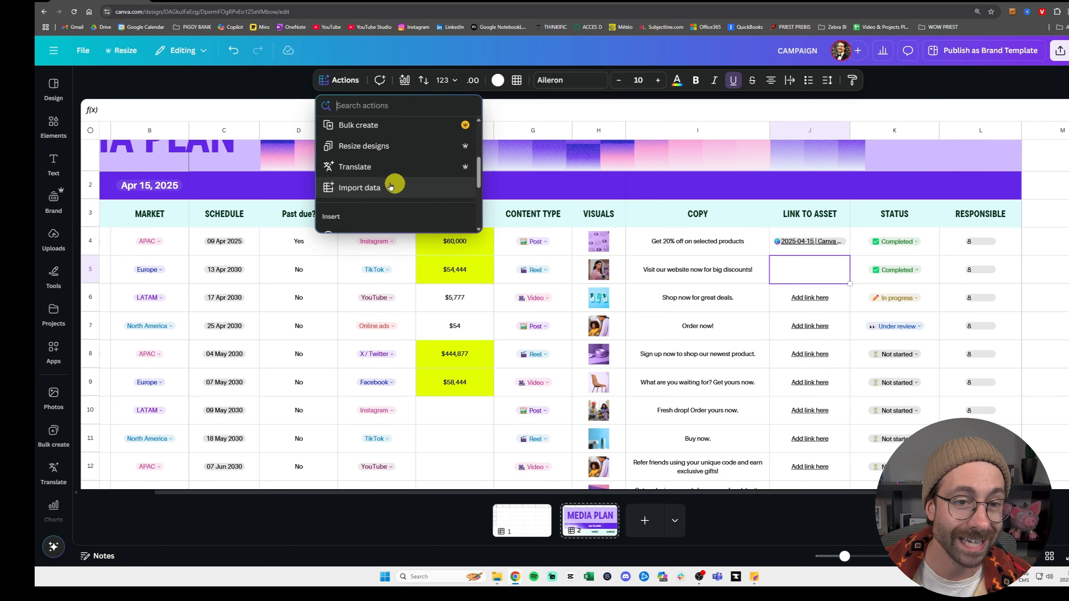
{"action": "scroll", "coordinate": [401, 151], "scroll_direction": "down", "scroll_amount": 5}
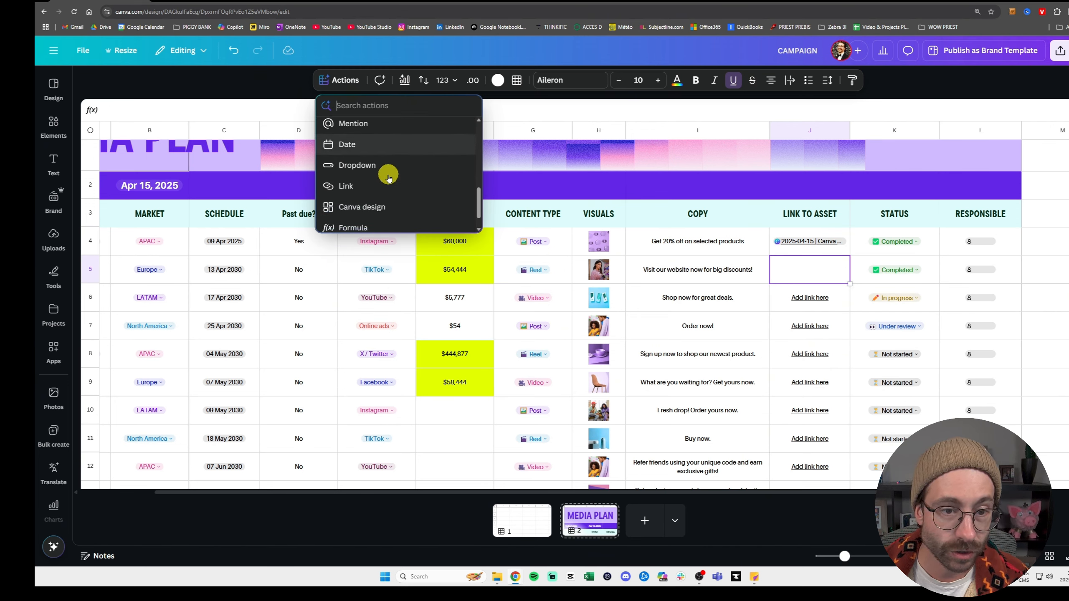
{"action": "left_click", "coordinate": [368, 200]}
{"action": "scroll", "coordinate": [417, 168], "scroll_direction": "down", "scroll_amount": 2}
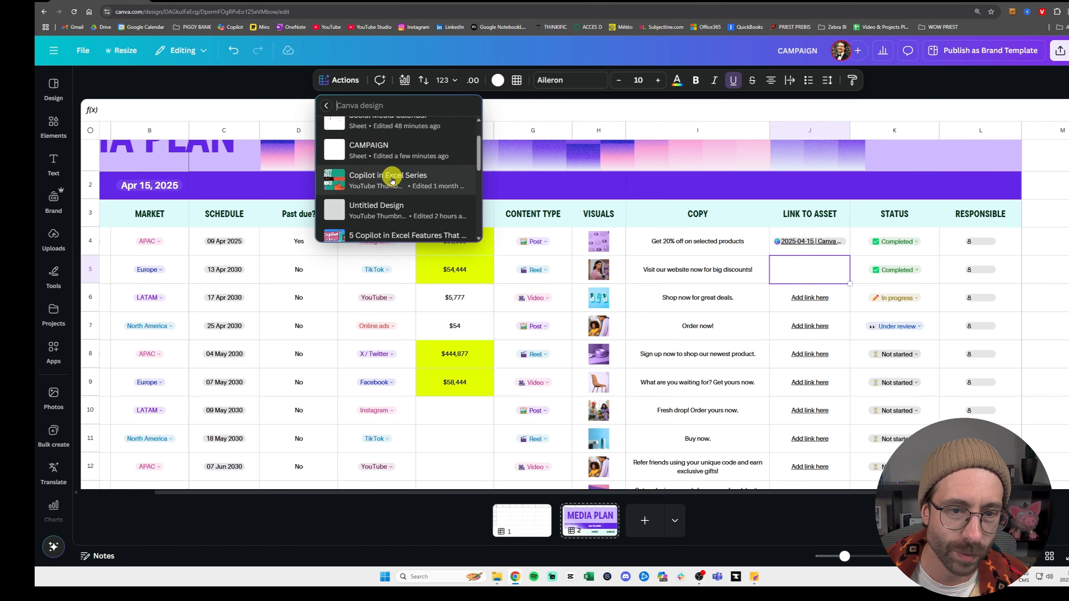
{"action": "left_click", "coordinate": [364, 174]}
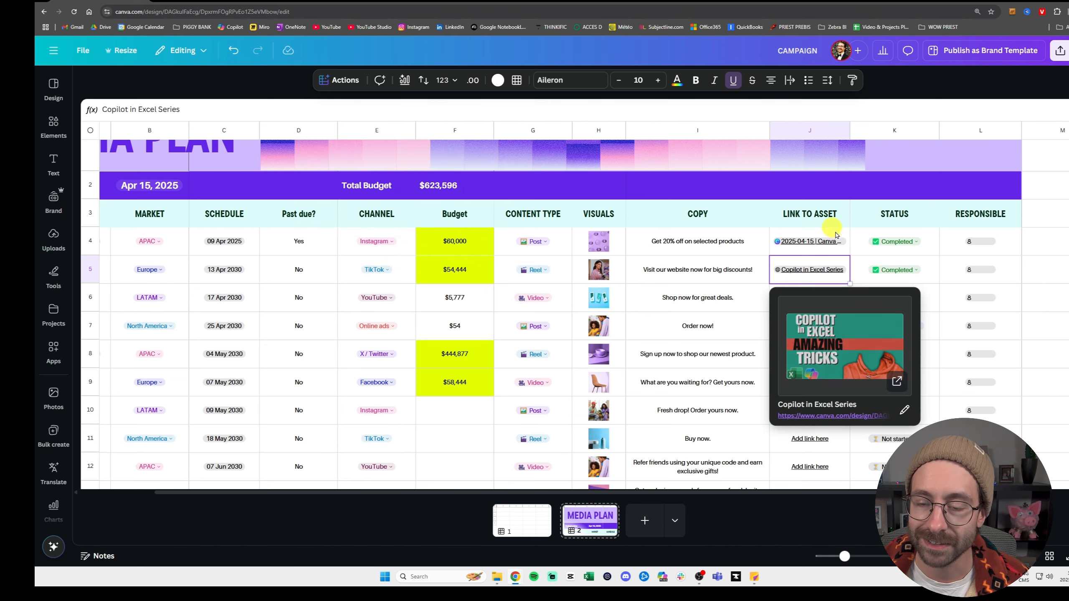
Step: Create resized copies of both designs linked in J4:J5 in the Instagram Post (Square) 1080 × 1080 px format
{"action": "left_click", "coordinate": [834, 217]}
{"action": "left_click", "coordinate": [837, 240]}
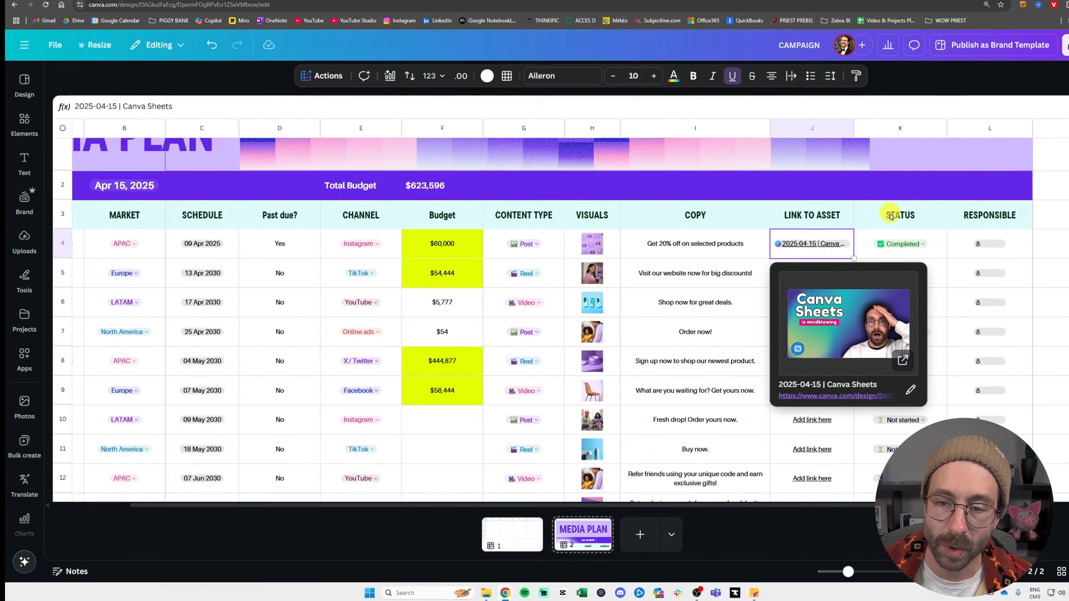
{"action": "key", "text": "shift+Down"}
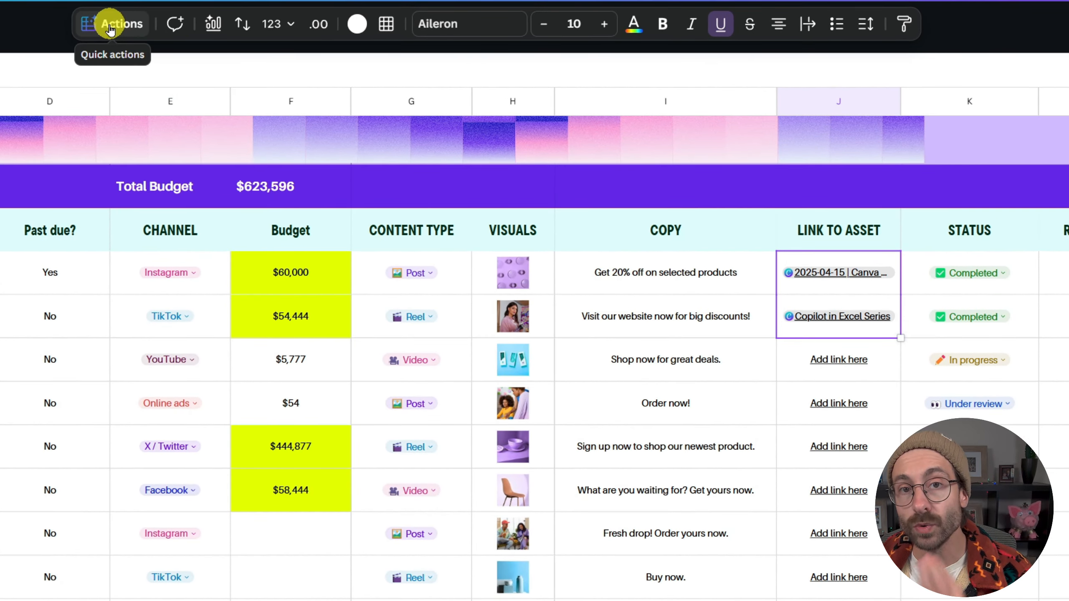
{"action": "left_click", "coordinate": [124, 32]}
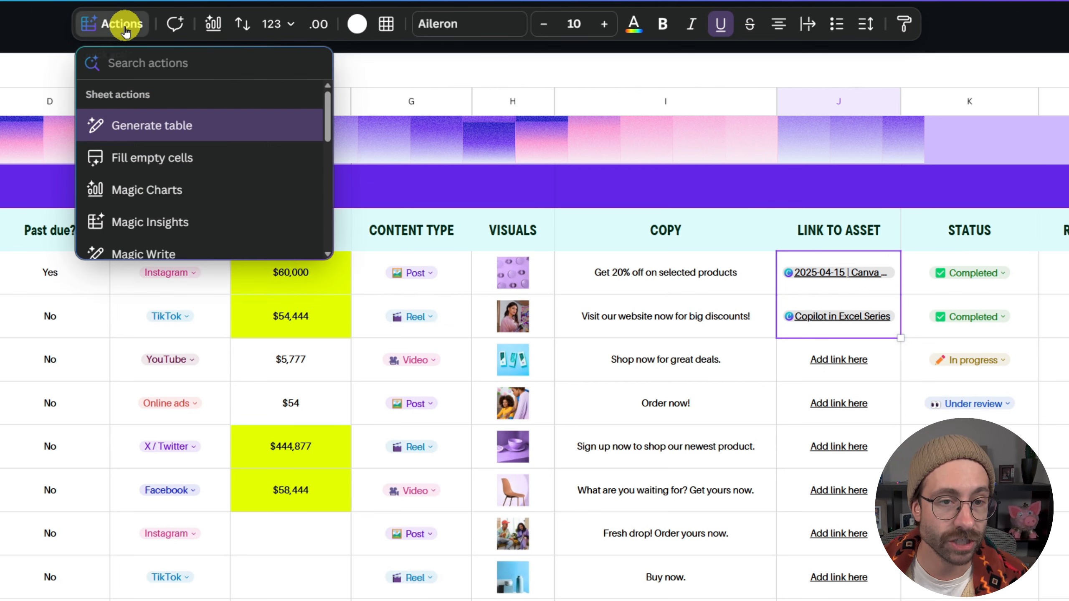
{"action": "scroll", "coordinate": [212, 143], "scroll_direction": "down", "scroll_amount": 4}
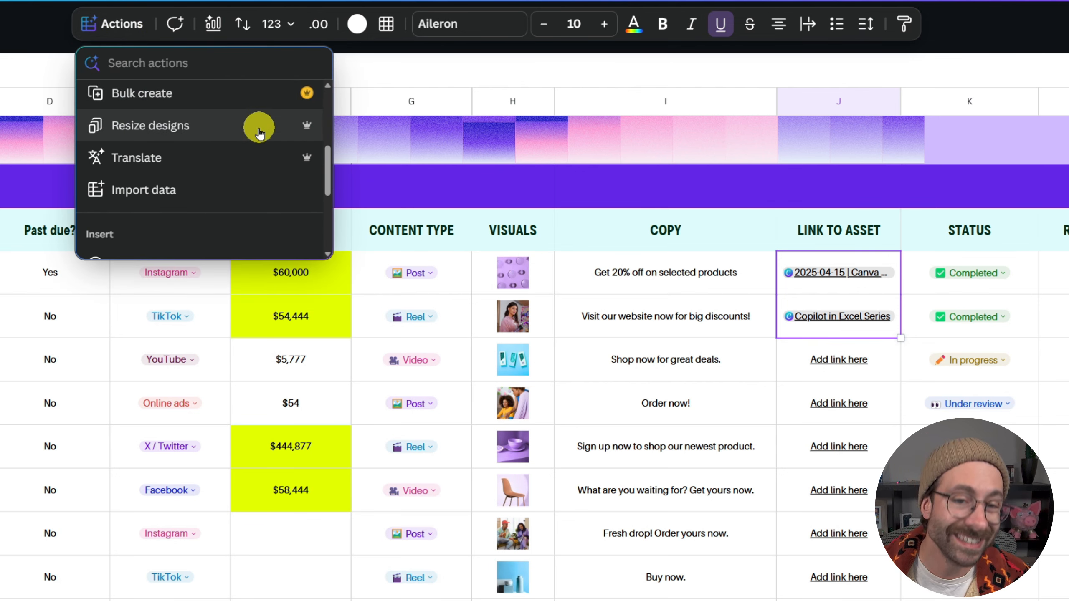
{"action": "left_click", "coordinate": [259, 126]}
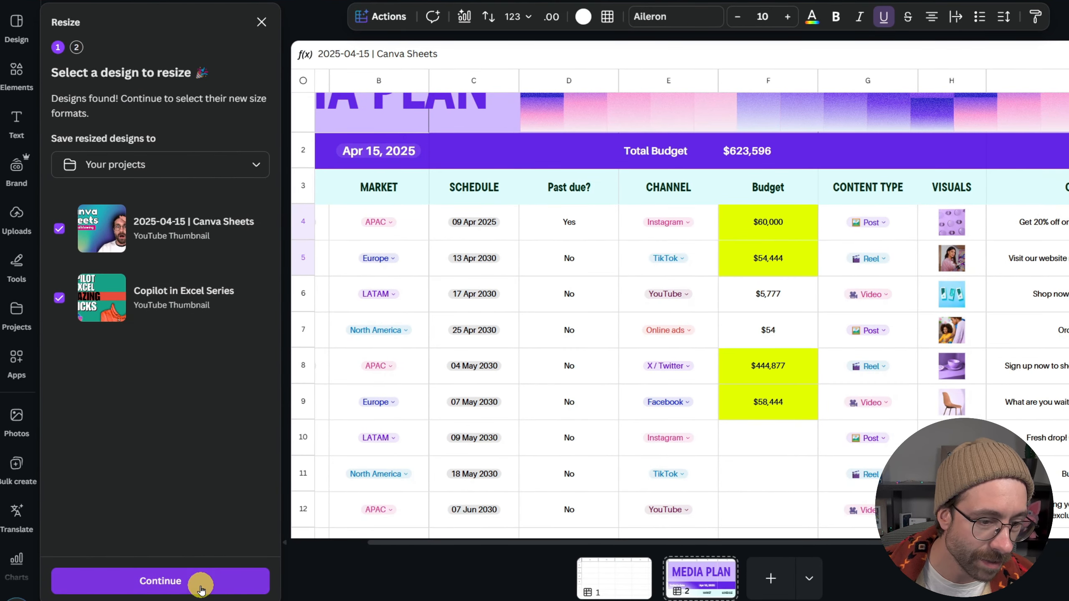
{"action": "left_click", "coordinate": [200, 573]}
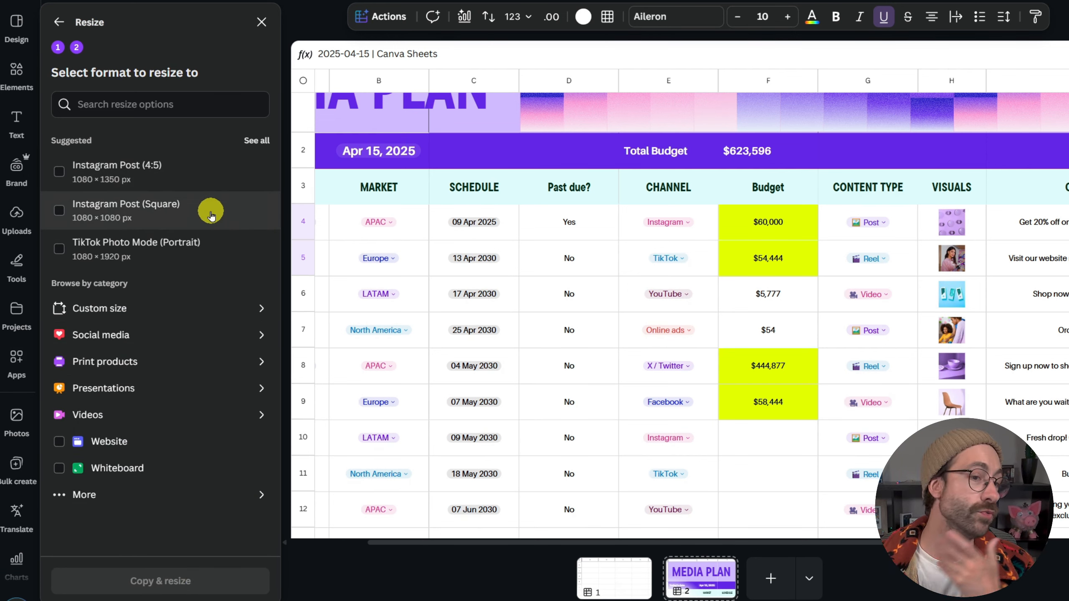
{"action": "left_click", "coordinate": [176, 216]}
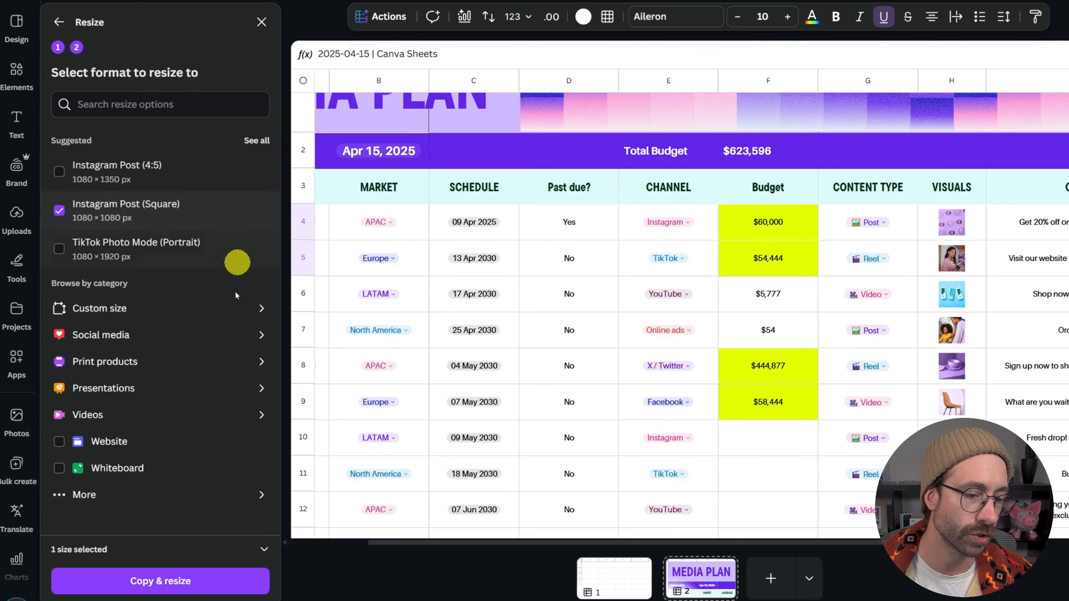
{"action": "left_click", "coordinate": [201, 584]}
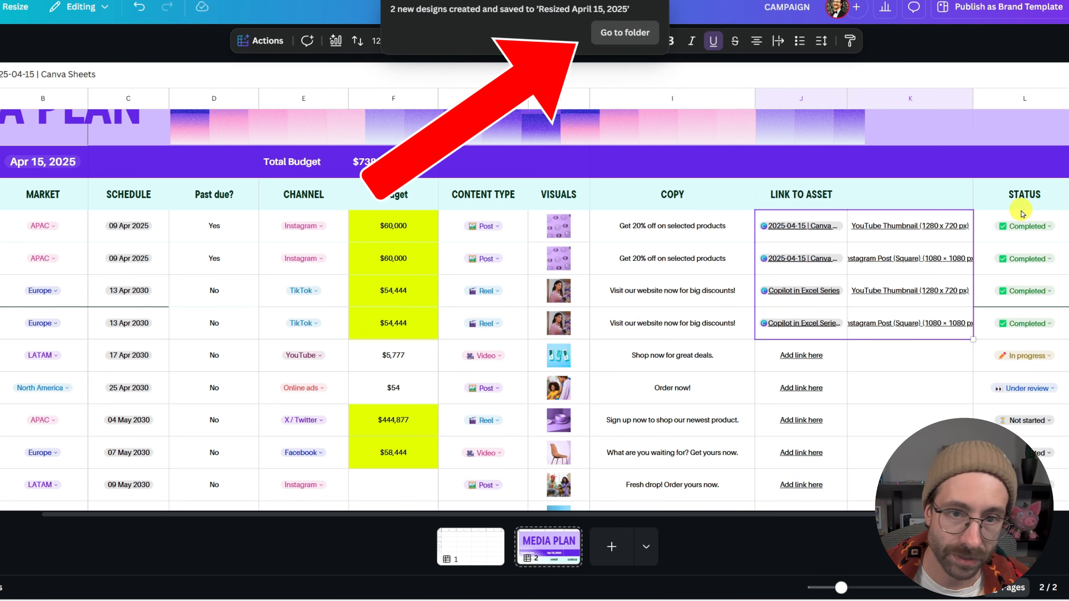
Step: Open the folder of resized designs and look through the pages of the Copilot in Excel Series Instagram Post
{"action": "left_click", "coordinate": [634, 34]}
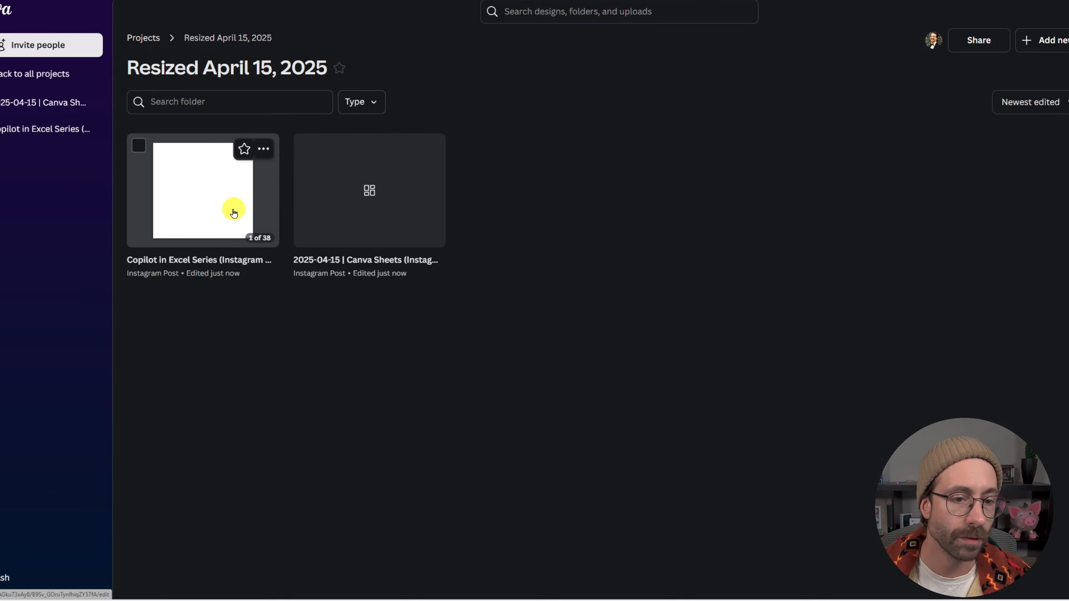
{"action": "left_click", "coordinate": [232, 205]}
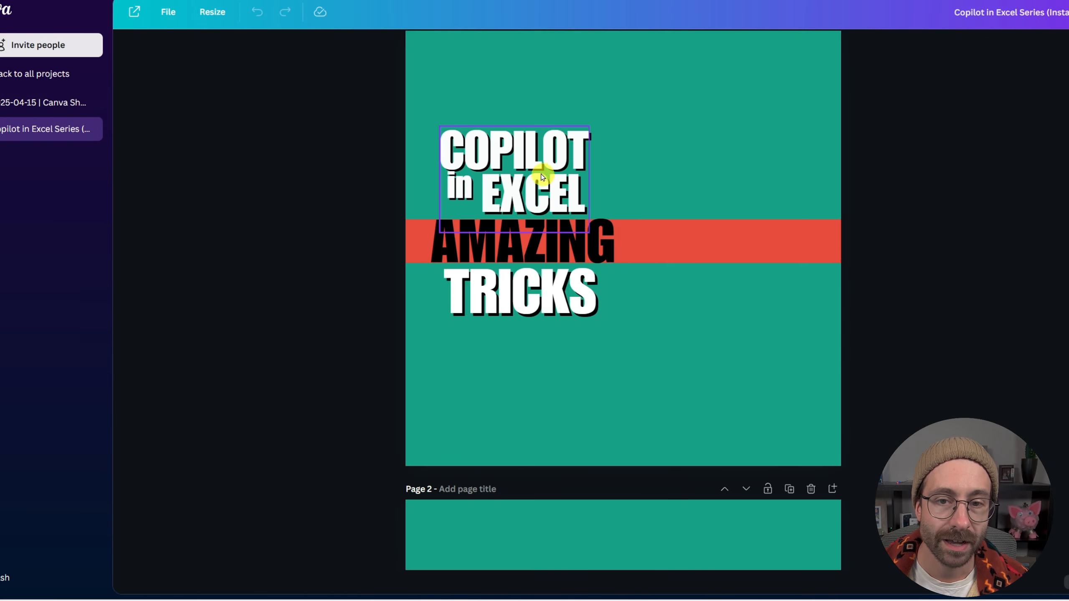
{"action": "scroll", "coordinate": [685, 208], "scroll_direction": "down", "scroll_amount": 10}
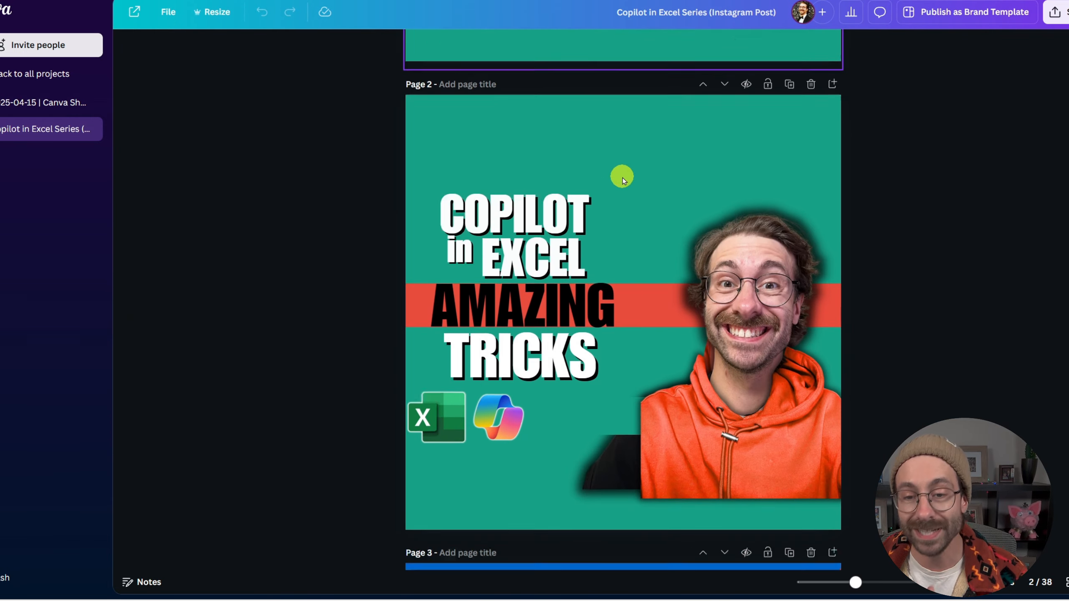
{"action": "scroll", "coordinate": [465, 217], "scroll_direction": "down", "scroll_amount": 10}
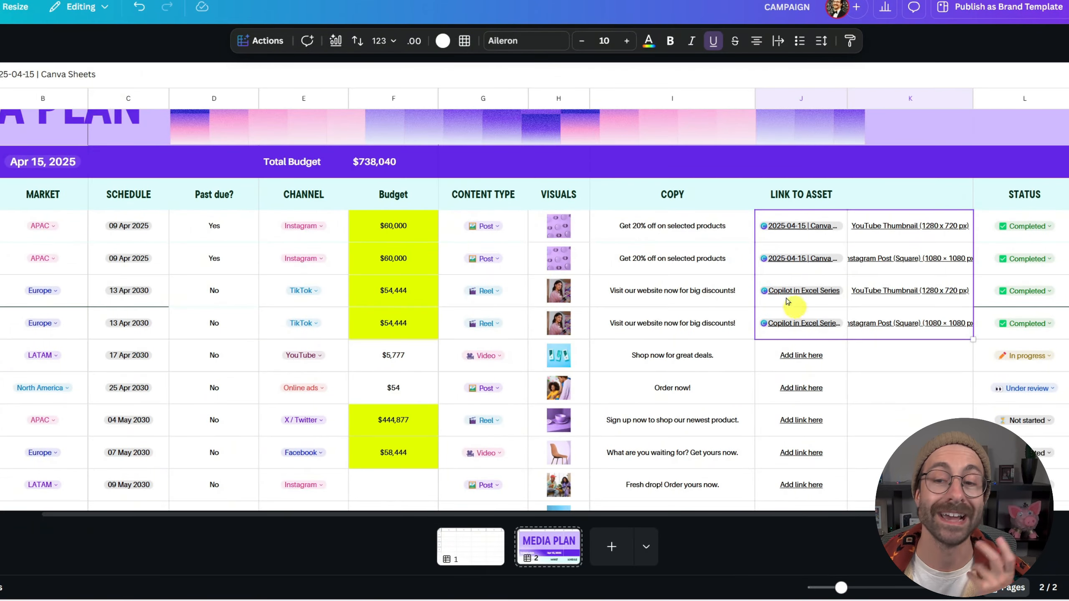
Step: Compare the two "Get 20% off on selected products" rows, including their format labels in column K
{"action": "left_click", "coordinate": [716, 226]}
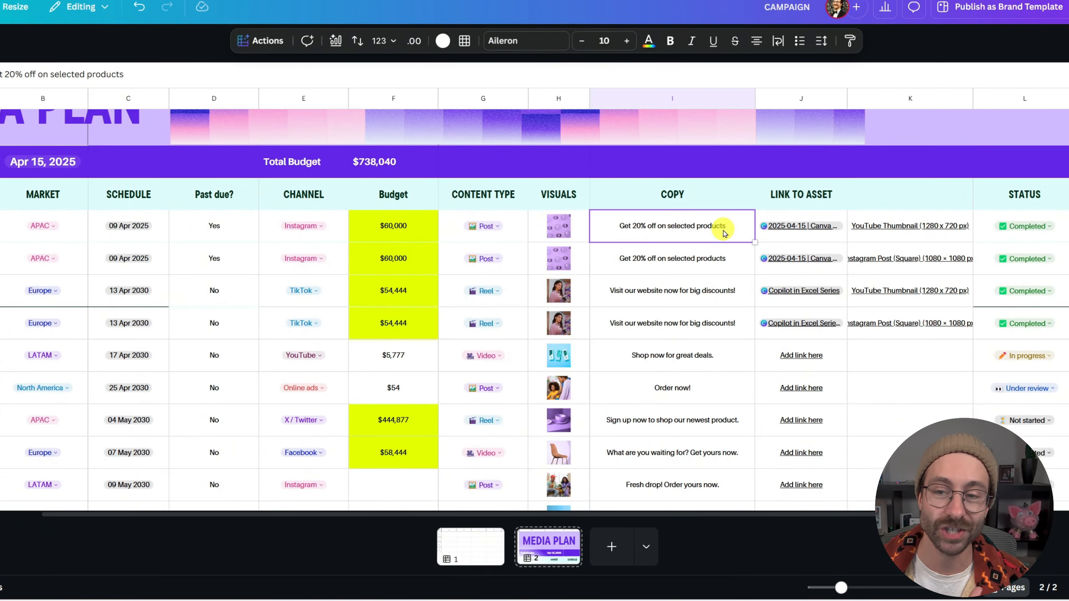
{"action": "left_click", "coordinate": [896, 224]}
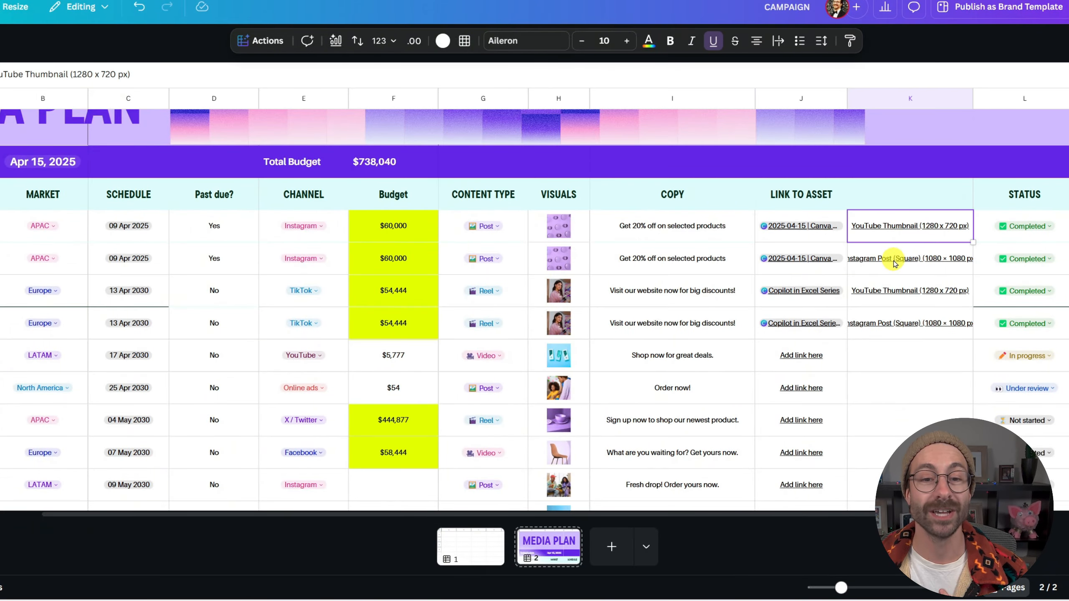
{"action": "left_click_drag", "start_coordinate": [635, 229], "coordinate": [905, 259]}
{"action": "left_click", "coordinate": [929, 223]}
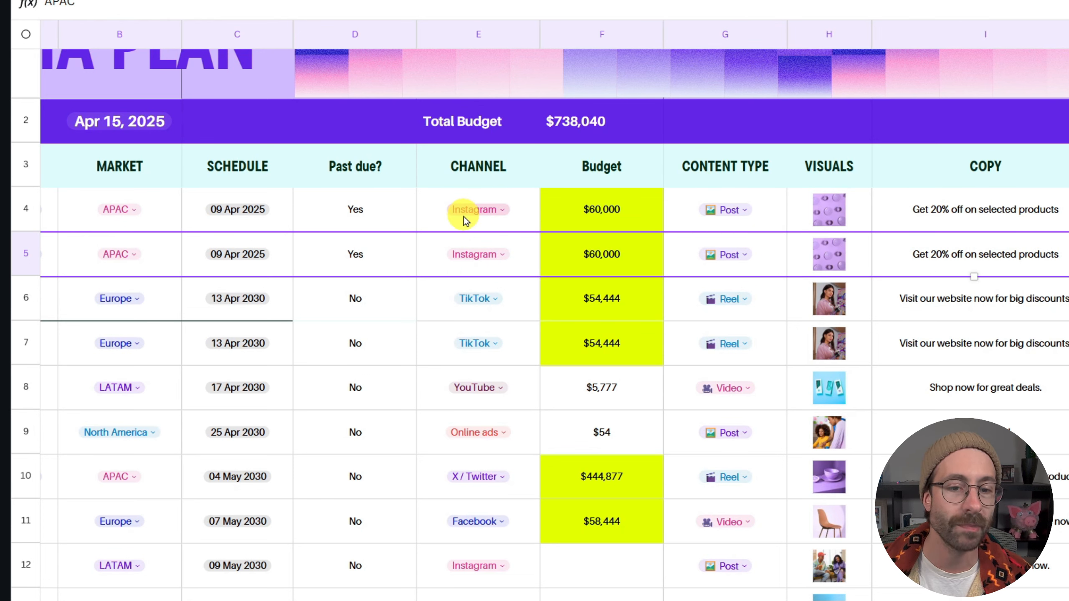
Step: Set the Channel dropdown in E4 to YouTube
{"action": "left_click", "coordinate": [488, 210]}
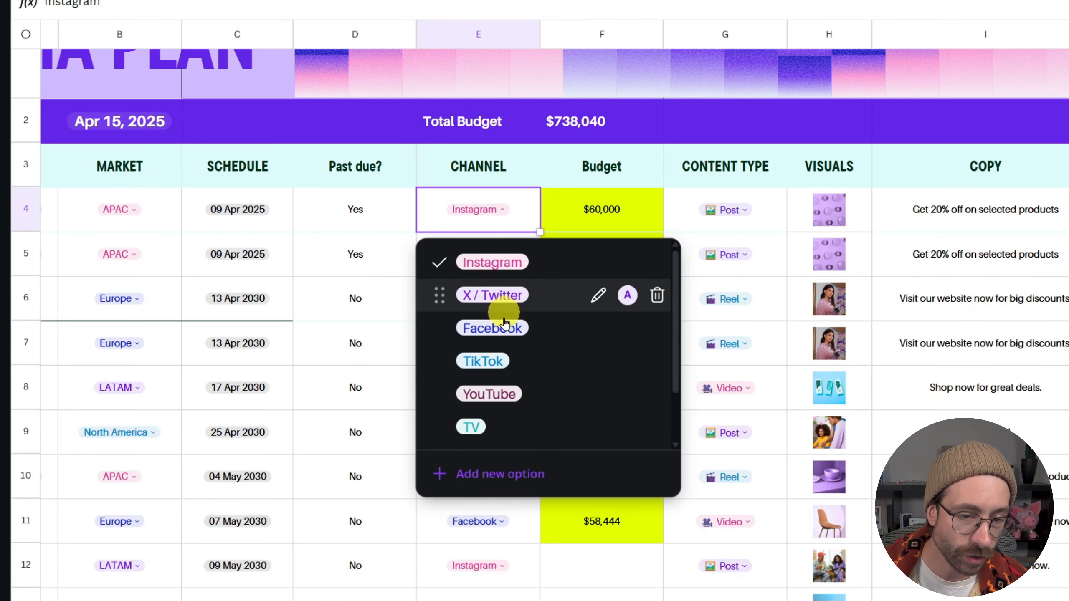
{"action": "left_click", "coordinate": [501, 394]}
{"action": "left_click", "coordinate": [410, 249]}
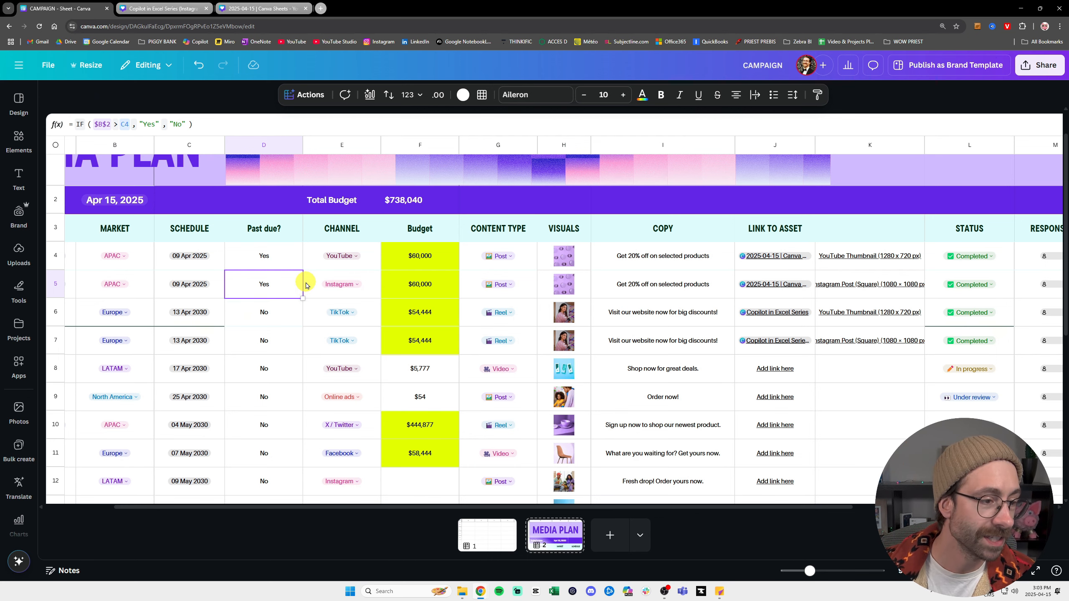
Step: Look across row 4 from the Budget column through to the Responsible column
{"action": "left_click", "coordinate": [410, 262]}
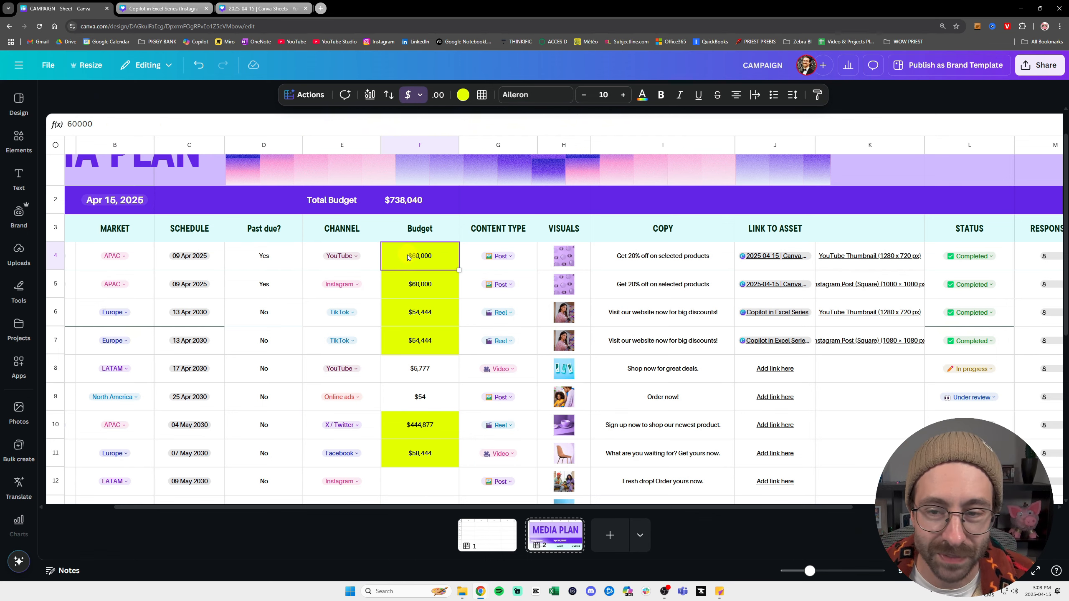
{"action": "key", "text": "Right"}
{"action": "key", "text": "Right"}
{"action": "key", "text": "Right"}
{"action": "key", "text": "Right"}
{"action": "key", "text": "Right"}
{"action": "key", "text": "Right"}
{"action": "key", "text": "Right"}
{"action": "key", "text": "Right"}
{"action": "key", "text": "Right"}
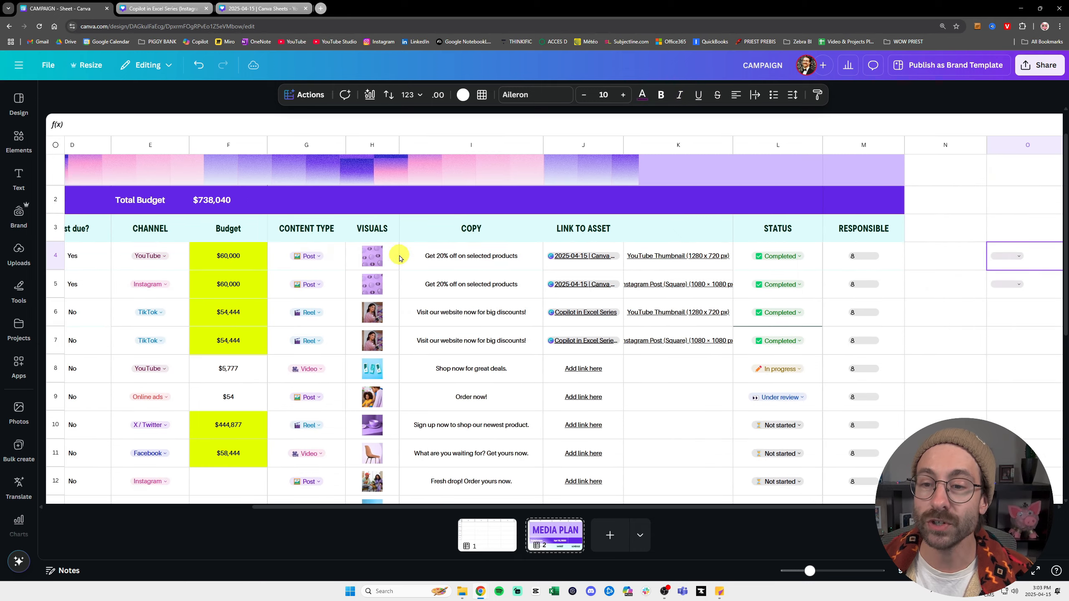
{"action": "key", "text": "Right"}
{"action": "key", "text": "Left"}
{"action": "key", "text": "Left"}
{"action": "key", "text": "Left"}
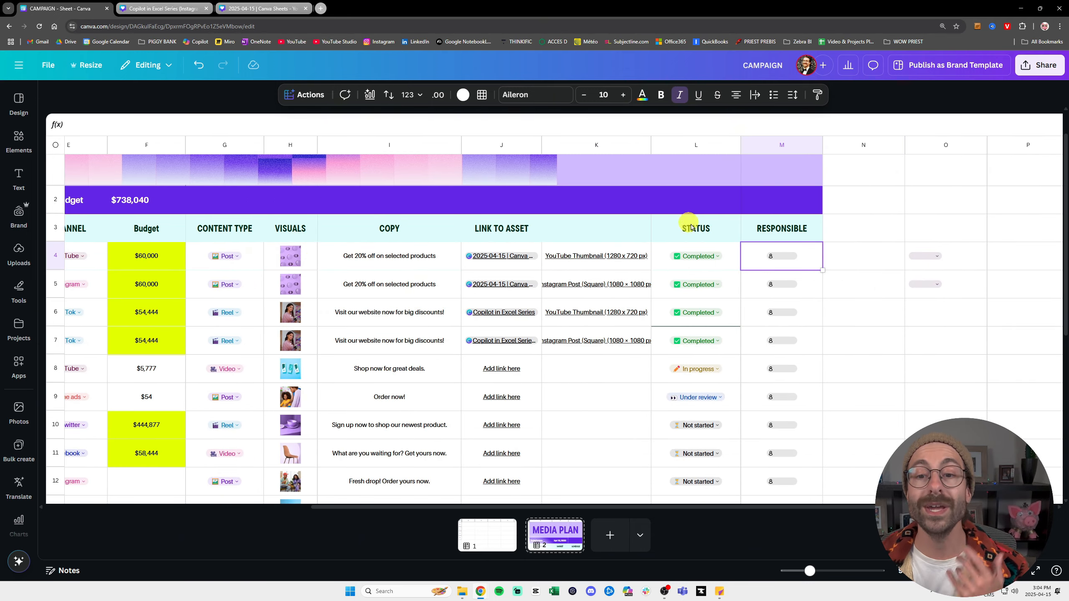
Step: Clear all the placeholders in the Responsible column from M4 downward
{"action": "left_click", "coordinate": [791, 231]}
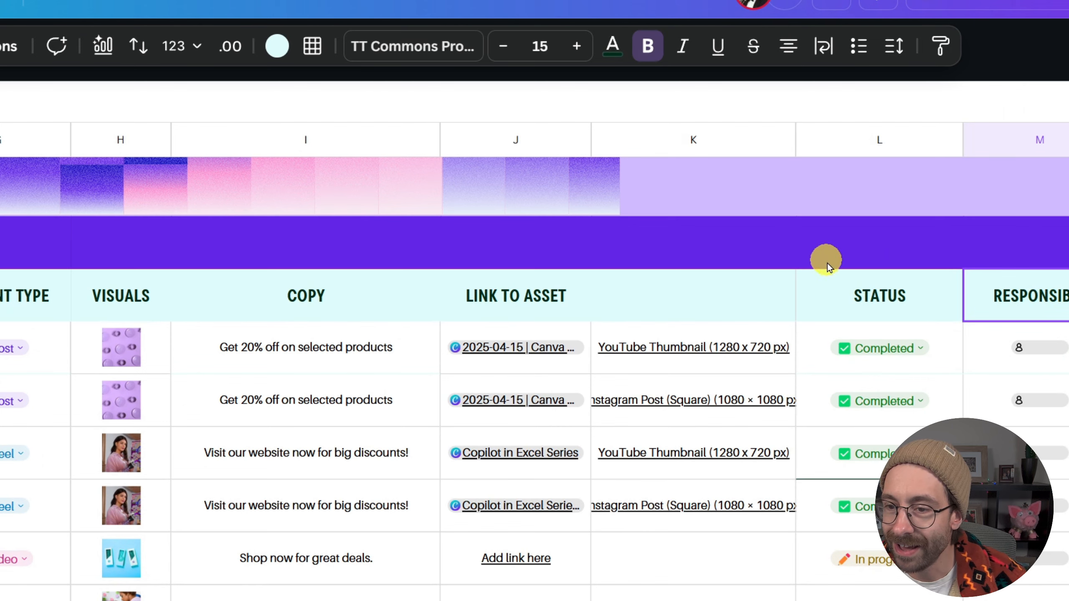
{"action": "left_click", "coordinate": [973, 341]}
{"action": "scroll", "coordinate": [850, 324], "scroll_direction": "right", "scroll_amount": 5}
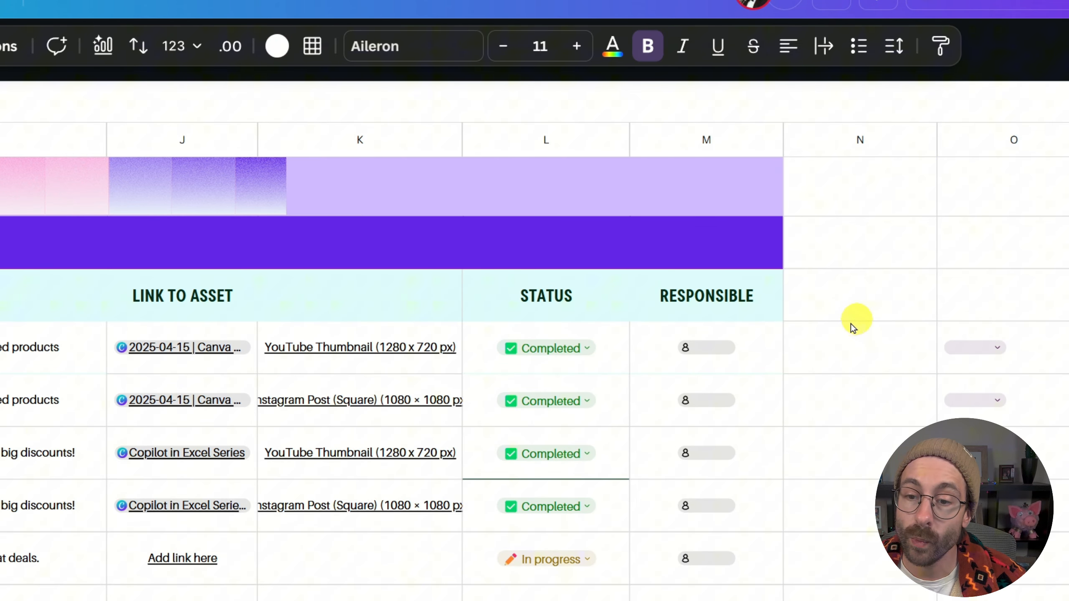
{"action": "left_click", "coordinate": [761, 347]}
{"action": "key", "text": "ctrl+shift+Down"}
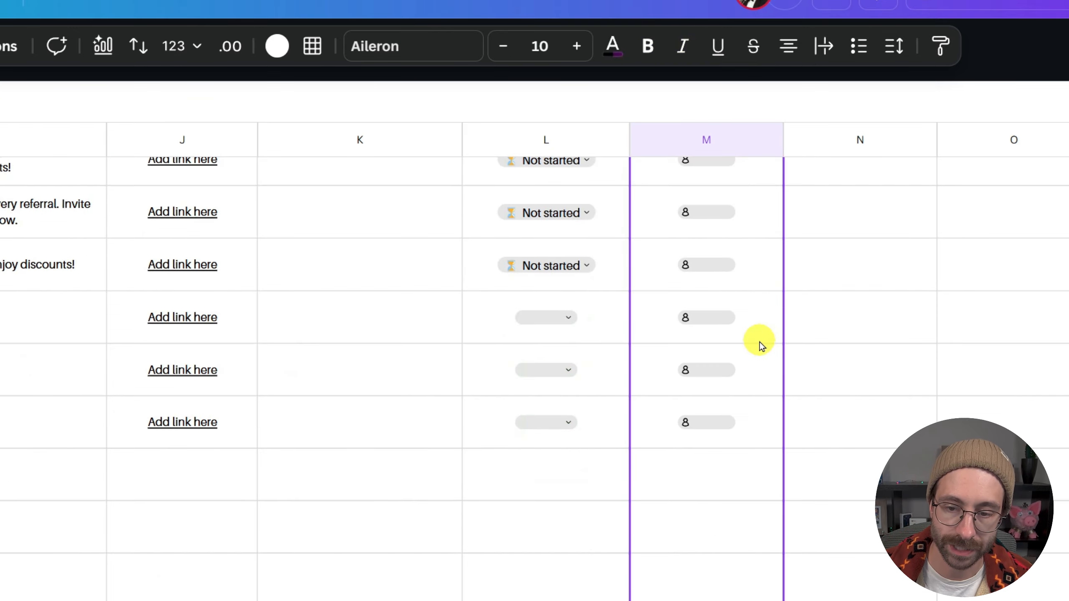
{"action": "key", "text": "Delete"}
{"action": "scroll", "coordinate": [734, 297], "scroll_direction": "up", "scroll_amount": 5}
{"action": "scroll", "coordinate": [734, 297], "scroll_direction": "up", "scroll_amount": 5}
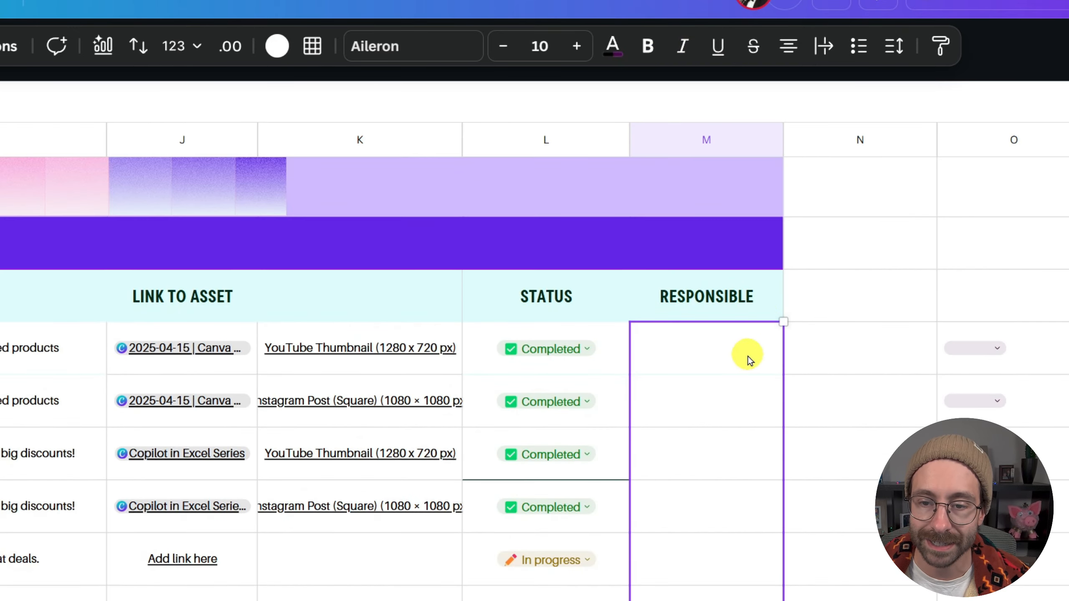
Step: Insert Mention placeholders into the Responsible column cells from M4 down to the last row containing a Status dropdown
{"action": "left_click", "coordinate": [744, 353]}
{"action": "scroll", "coordinate": [782, 327], "scroll_direction": "down", "scroll_amount": 10}
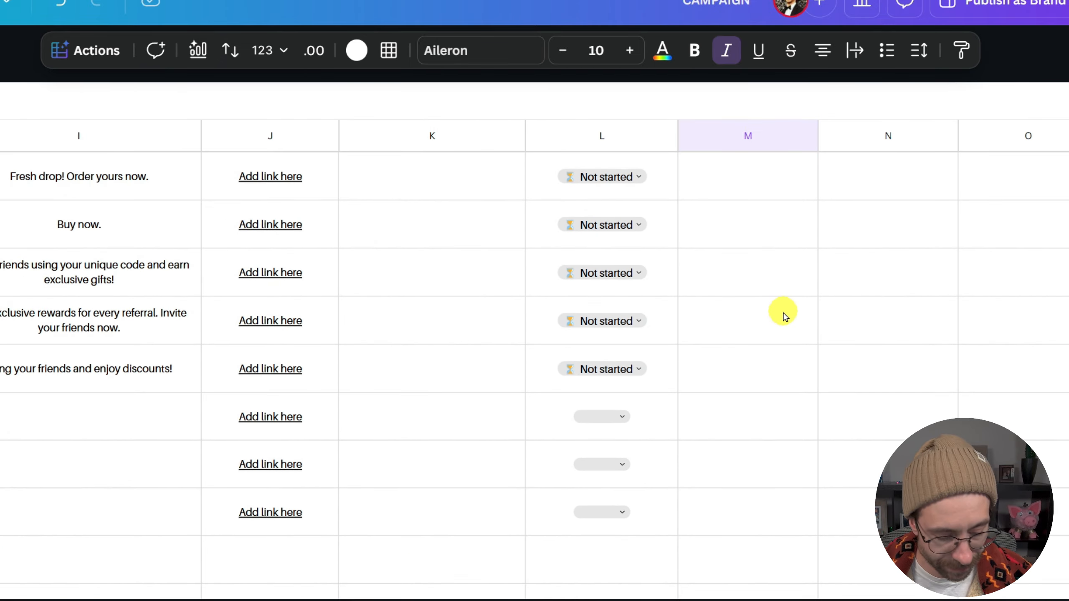
{"action": "scroll", "coordinate": [784, 311], "scroll_direction": "up", "scroll_amount": 10}
{"action": "double_click", "coordinate": [773, 279]}
{"action": "scroll", "coordinate": [778, 308], "scroll_direction": "down", "scroll_amount": 10}
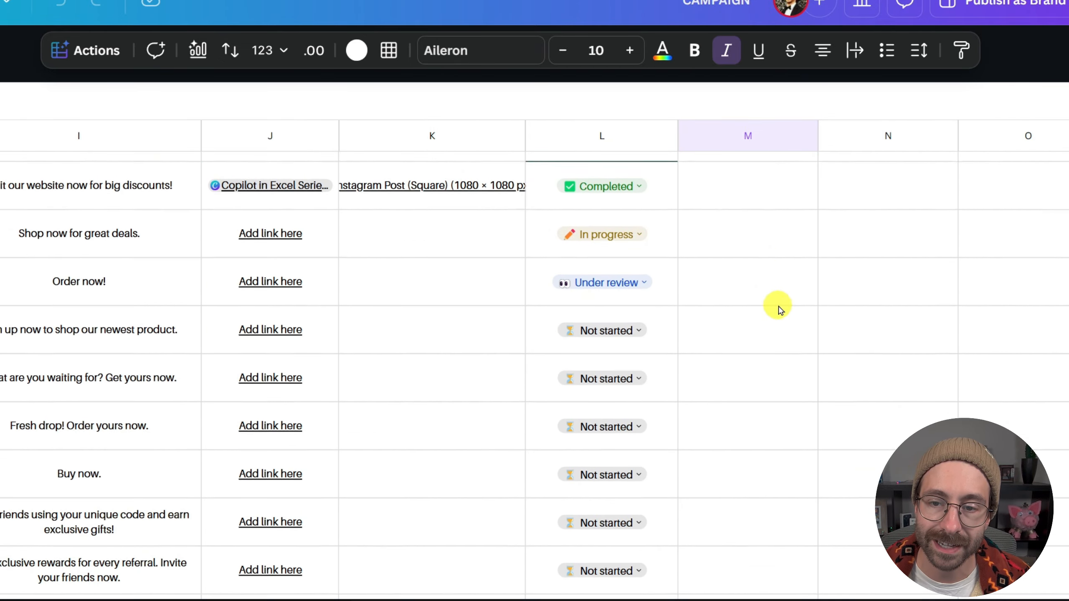
{"action": "scroll", "coordinate": [784, 311], "scroll_direction": "down", "scroll_amount": 3}
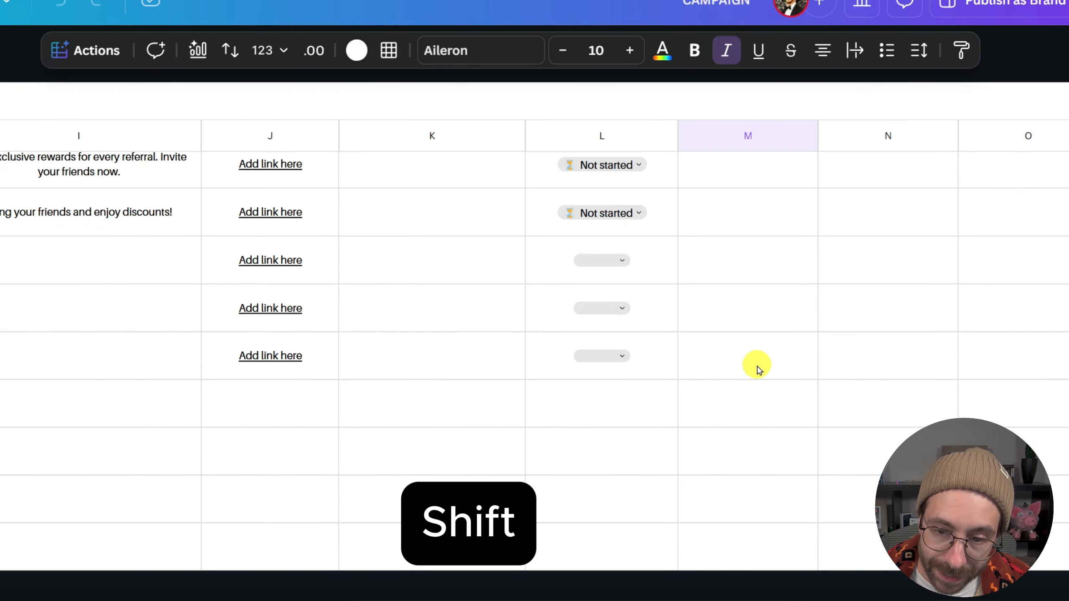
{"action": "left_click", "coordinate": [758, 365], "text": "shift"}
{"action": "scroll", "coordinate": [758, 365], "scroll_direction": "up", "scroll_amount": 13}
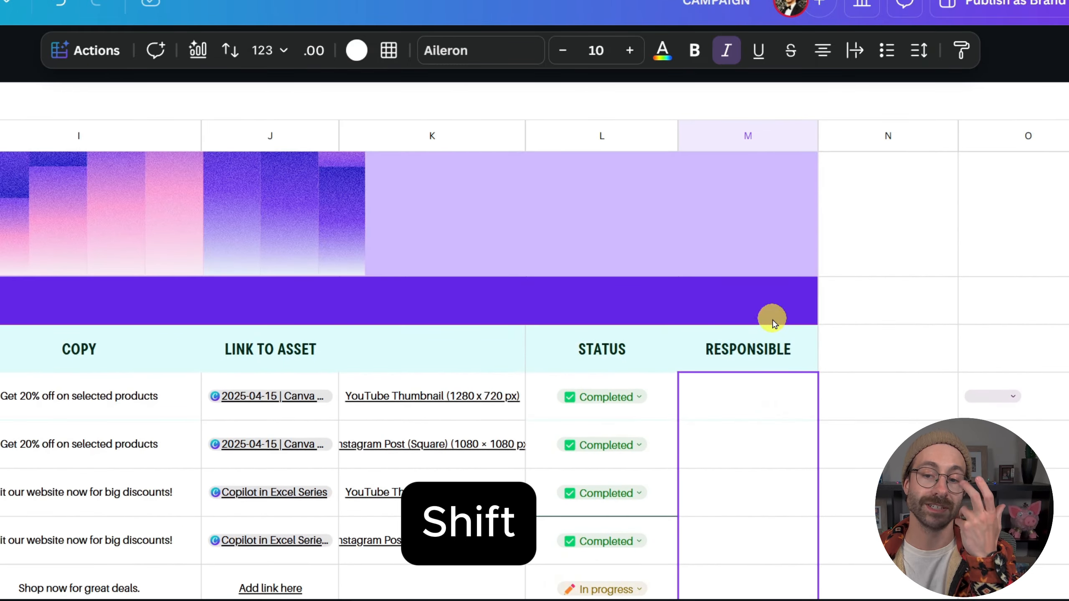
{"action": "scroll", "coordinate": [774, 317], "scroll_direction": "down", "scroll_amount": 4}
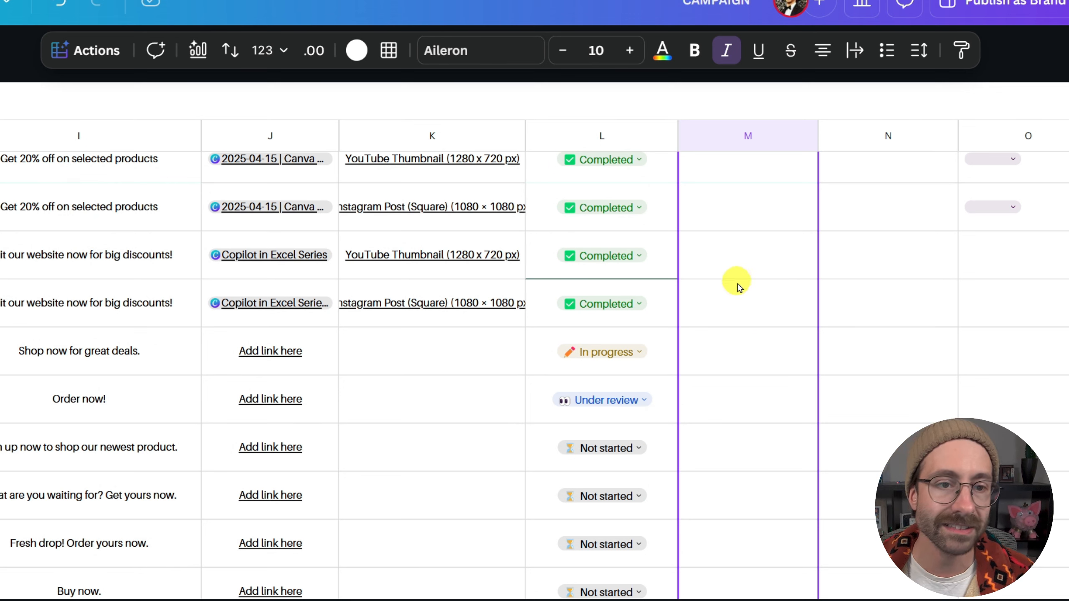
{"action": "left_click", "coordinate": [88, 50]}
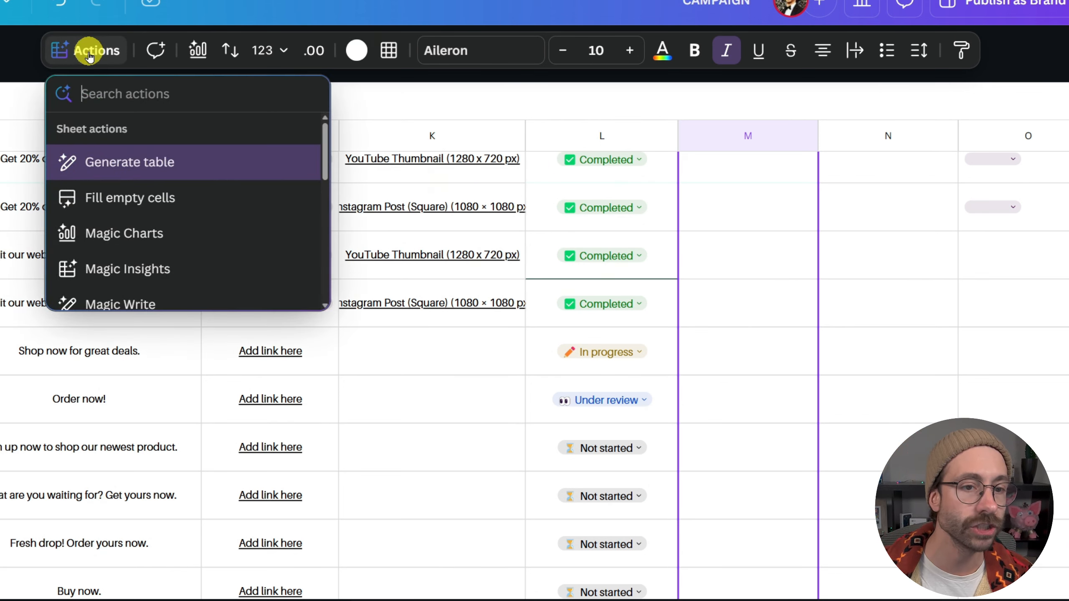
{"action": "scroll", "coordinate": [203, 182], "scroll_direction": "down", "scroll_amount": 6}
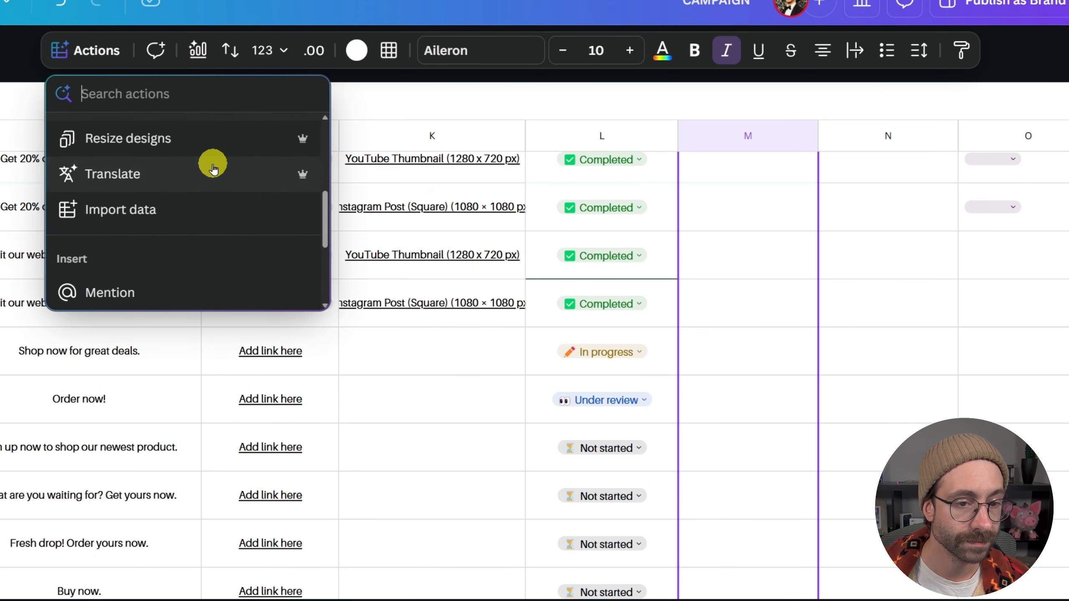
{"action": "scroll", "coordinate": [213, 157], "scroll_direction": "down", "scroll_amount": 2}
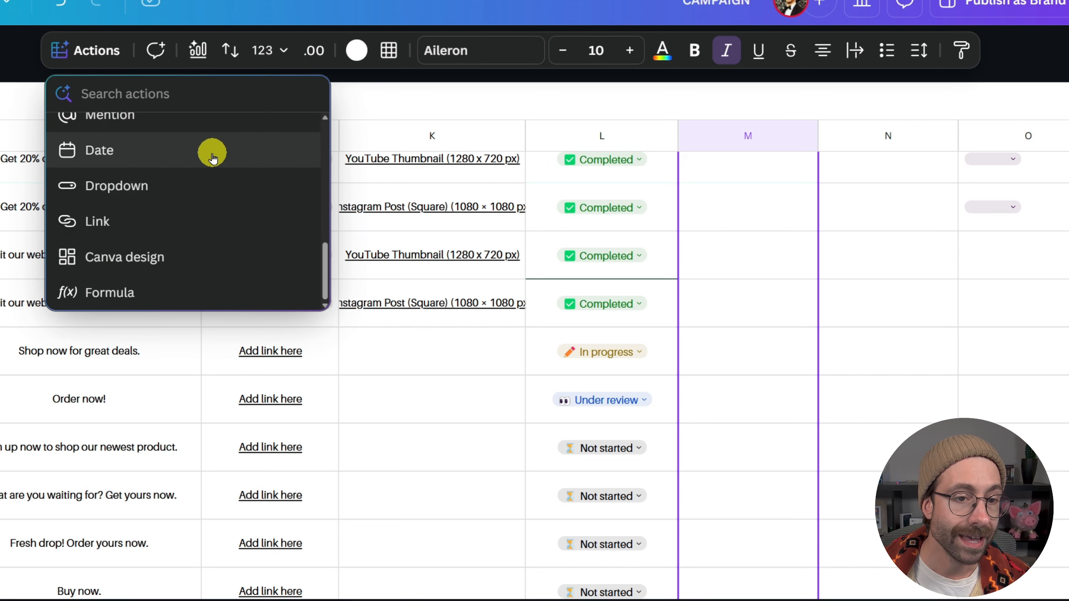
{"action": "scroll", "coordinate": [201, 160], "scroll_direction": "up", "scroll_amount": 2}
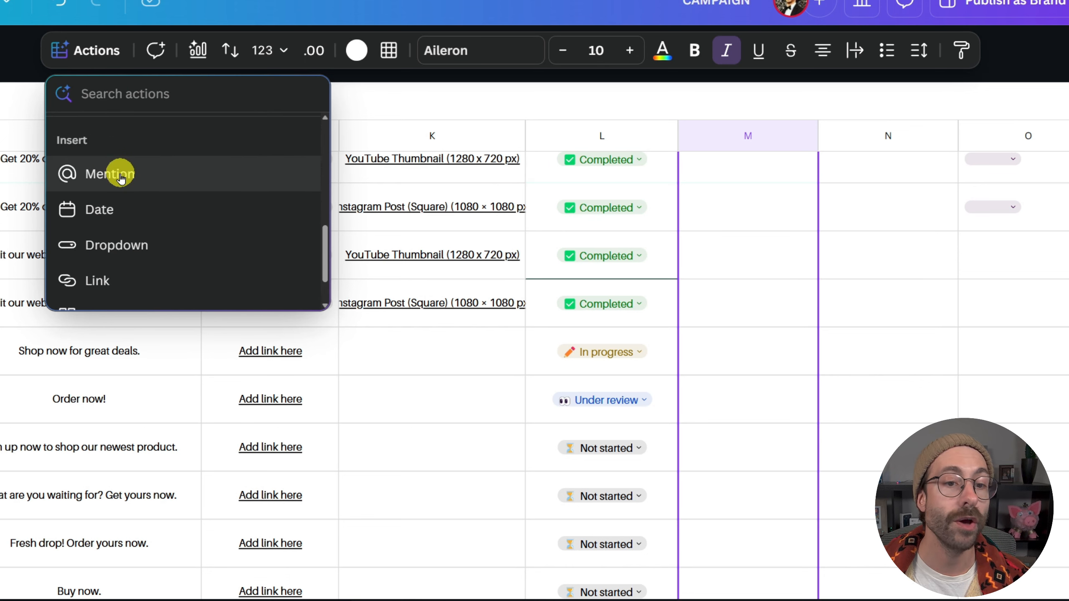
{"action": "left_click", "coordinate": [133, 177]}
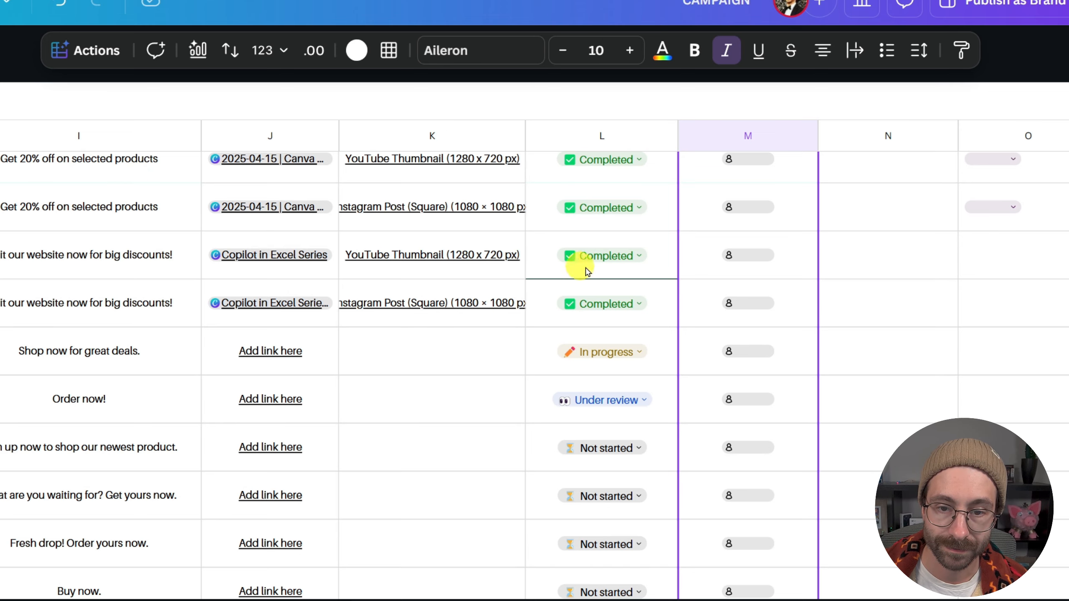
{"action": "scroll", "coordinate": [614, 261], "scroll_direction": "up", "scroll_amount": 5}
{"action": "scroll", "coordinate": [632, 255], "scroll_direction": "down", "scroll_amount": 1}
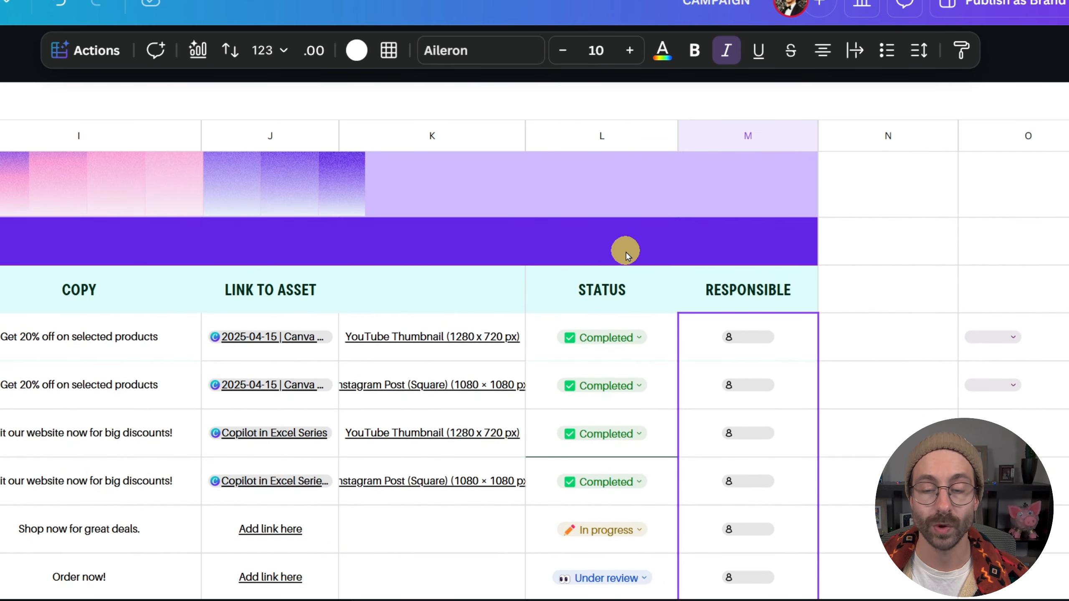
Step: Assign your own account as the responsible person in M4
{"action": "left_click", "coordinate": [789, 337]}
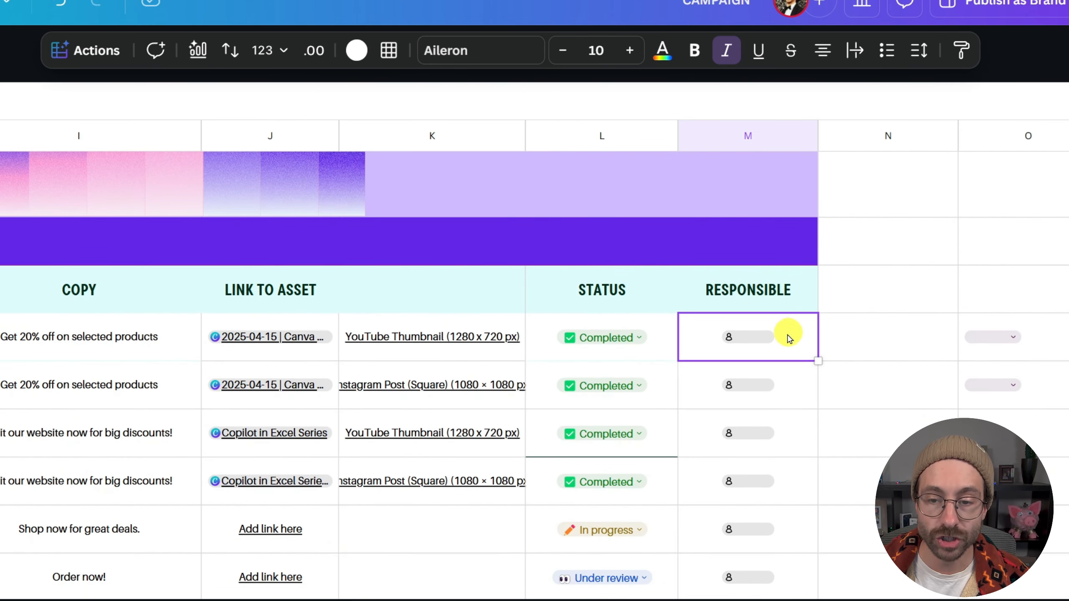
{"action": "left_click", "coordinate": [753, 342]}
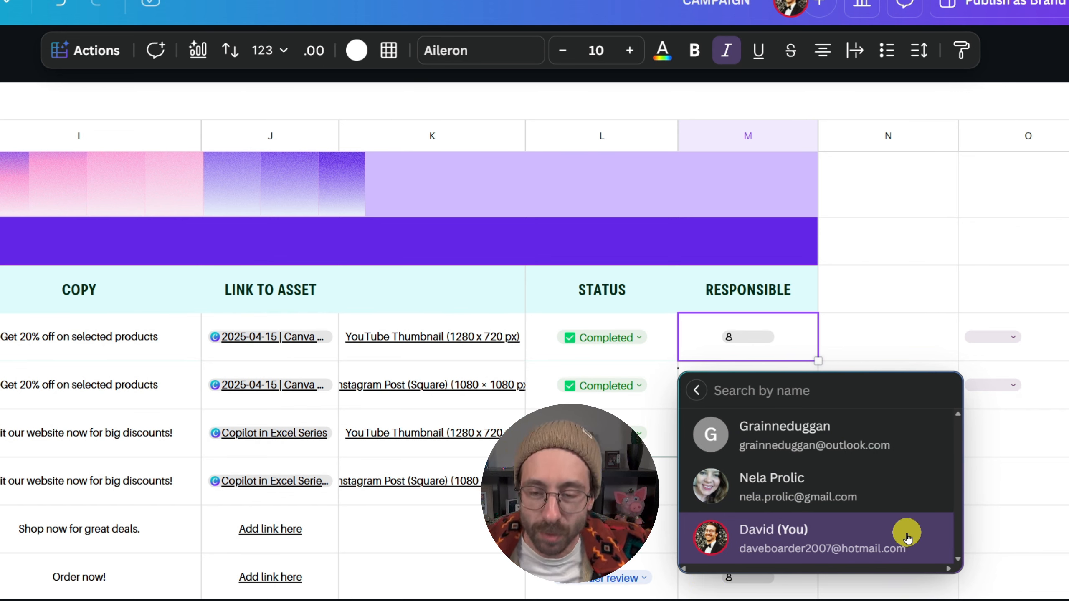
{"action": "left_click", "coordinate": [876, 547]}
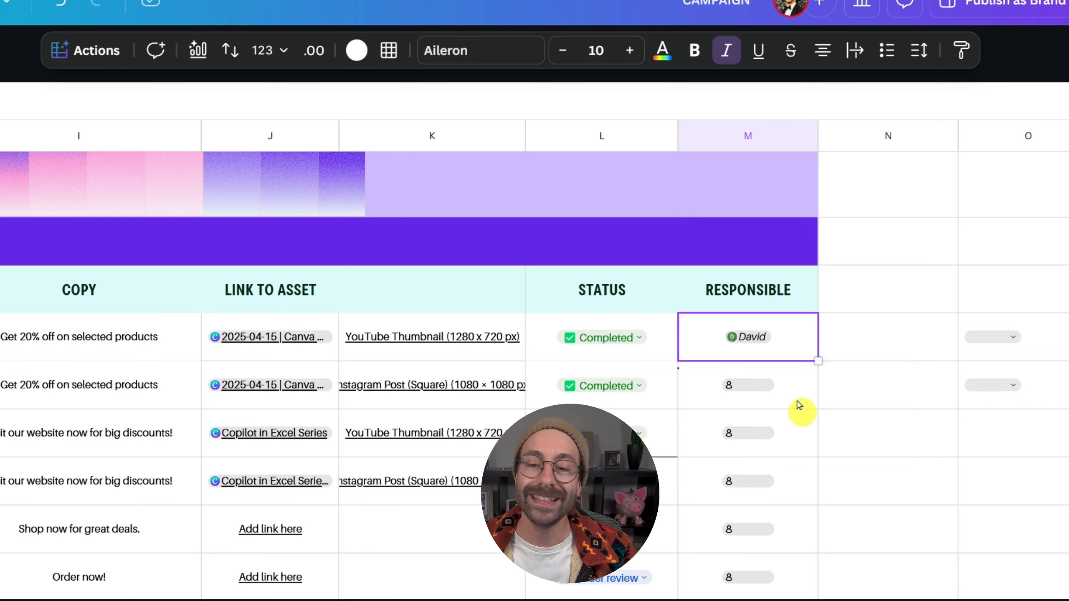
Step: Assign the first listed collaborator to M5 and the second listed collaborator to M6 in the Responsible column
{"action": "left_click", "coordinate": [751, 383]}
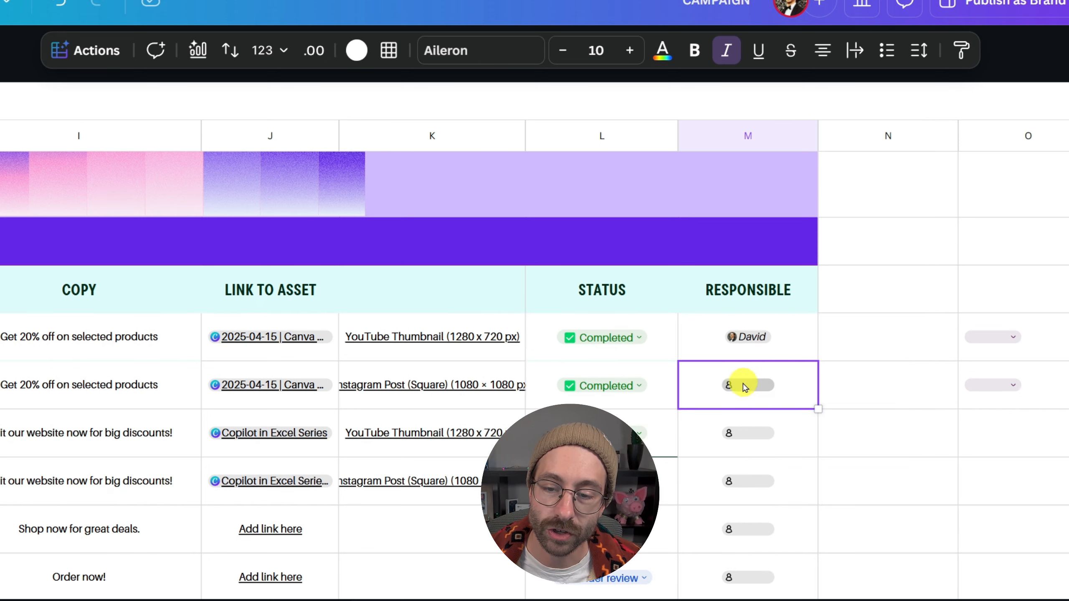
{"action": "left_click", "coordinate": [743, 386]}
{"action": "left_click", "coordinate": [785, 463]}
{"action": "left_click", "coordinate": [753, 436]}
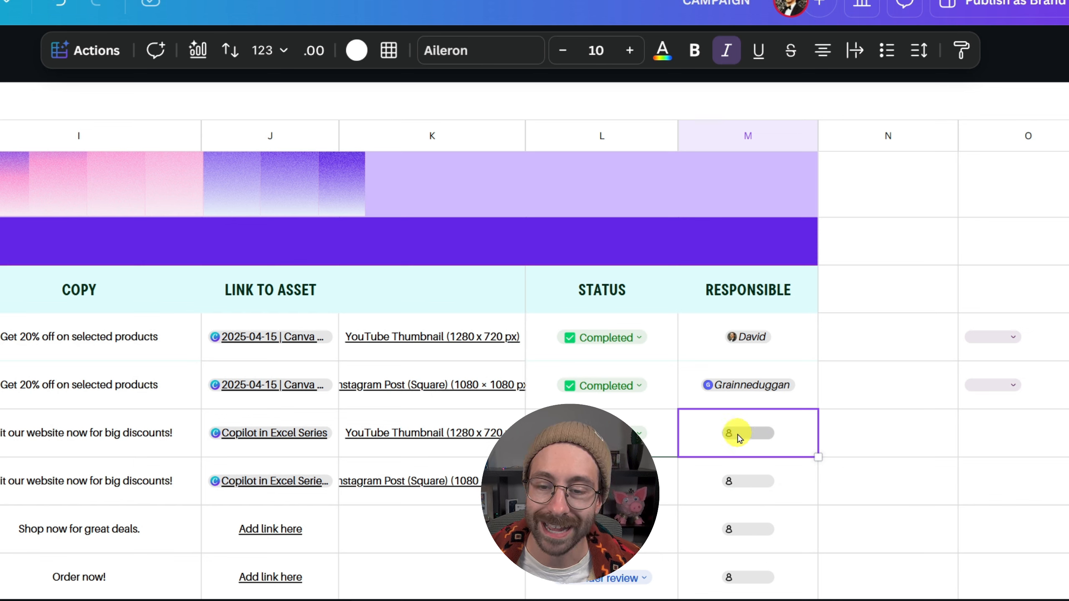
{"action": "left_click", "coordinate": [738, 438]}
{"action": "left_click", "coordinate": [793, 583]}
{"action": "left_click", "coordinate": [864, 436]}
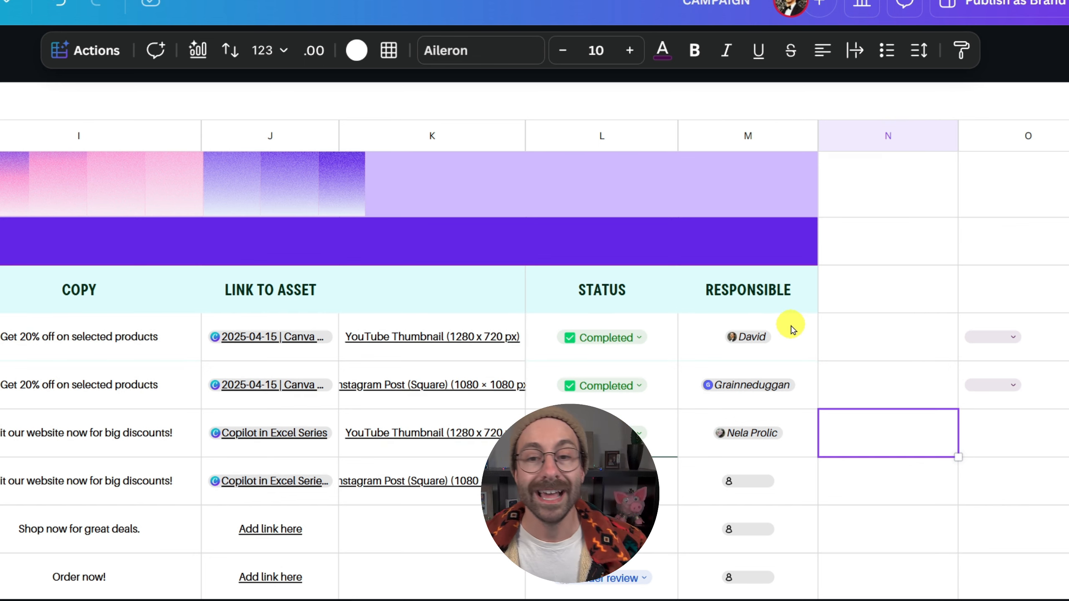
Step: Examine the Campaign and Assignee lookup table in P3:Q7 and the list of people offered for M7
{"action": "left_click", "coordinate": [1063, 322]}
{"action": "left_click", "coordinate": [1067, 312]}
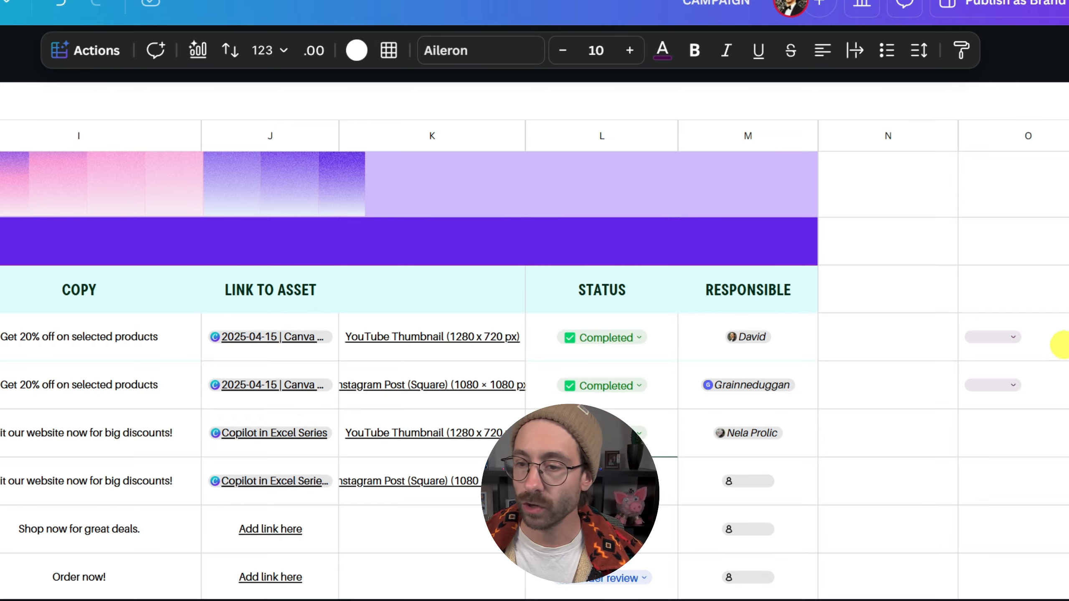
{"action": "left_click", "coordinate": [1067, 343]}
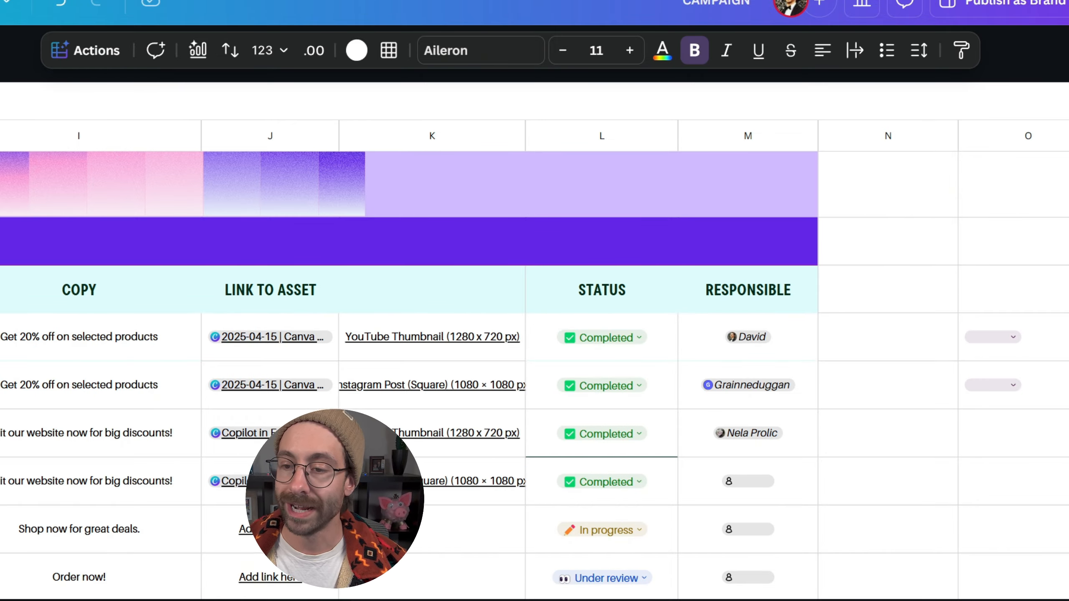
{"action": "left_click_drag", "start_coordinate": [1067, 291], "coordinate": [1067, 471]}
{"action": "left_click", "coordinate": [1065, 246]}
{"action": "left_click", "coordinate": [999, 264]}
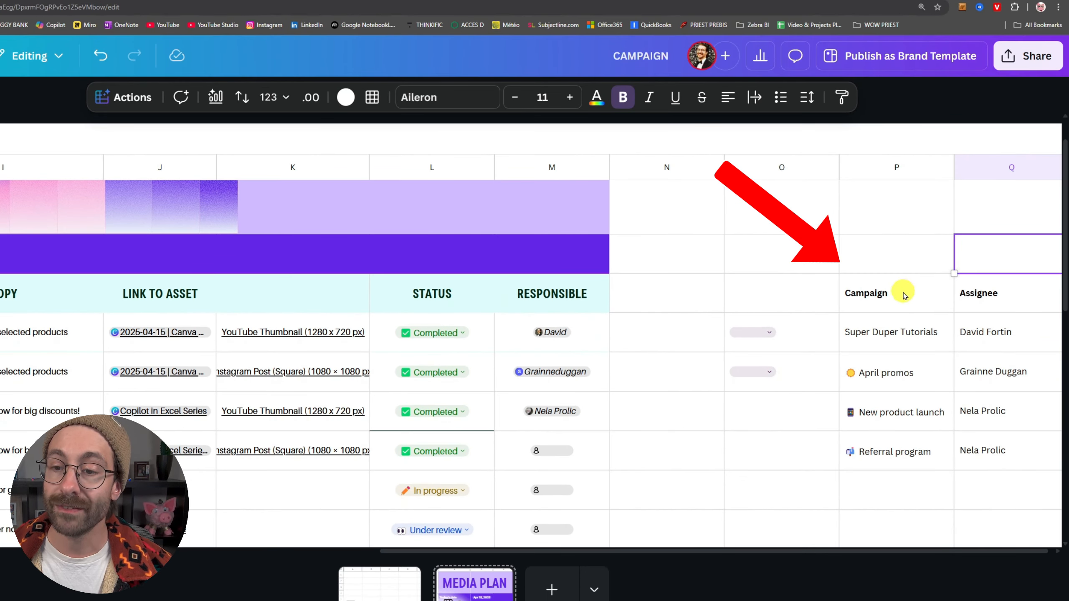
{"action": "left_click_drag", "start_coordinate": [889, 287], "coordinate": [914, 454]}
{"action": "left_click", "coordinate": [1020, 309]}
{"action": "left_click_drag", "start_coordinate": [994, 324], "coordinate": [1014, 446]}
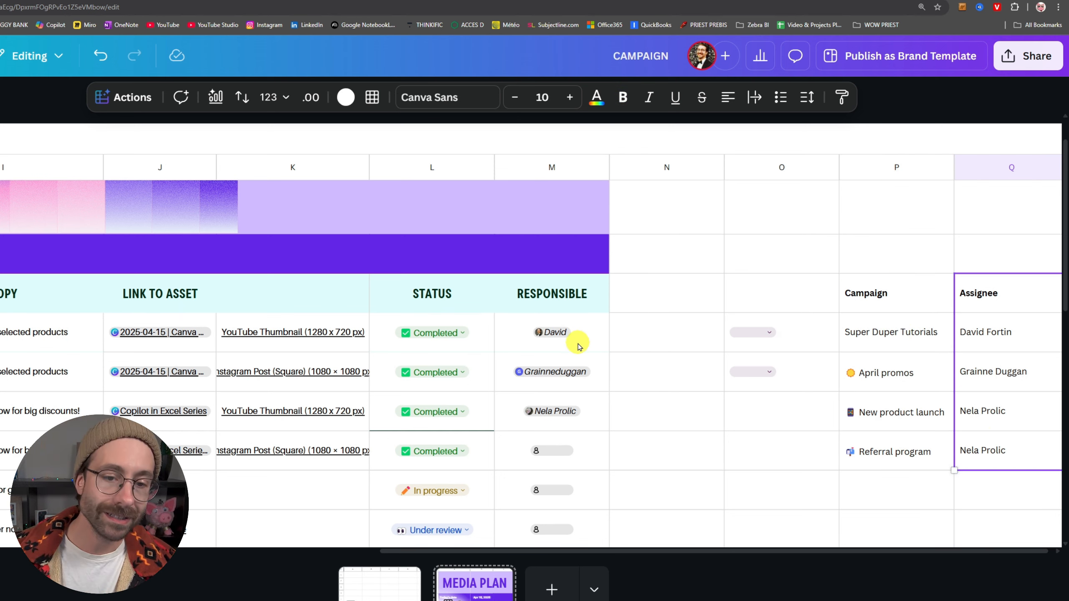
{"action": "left_click", "coordinate": [253, 298]}
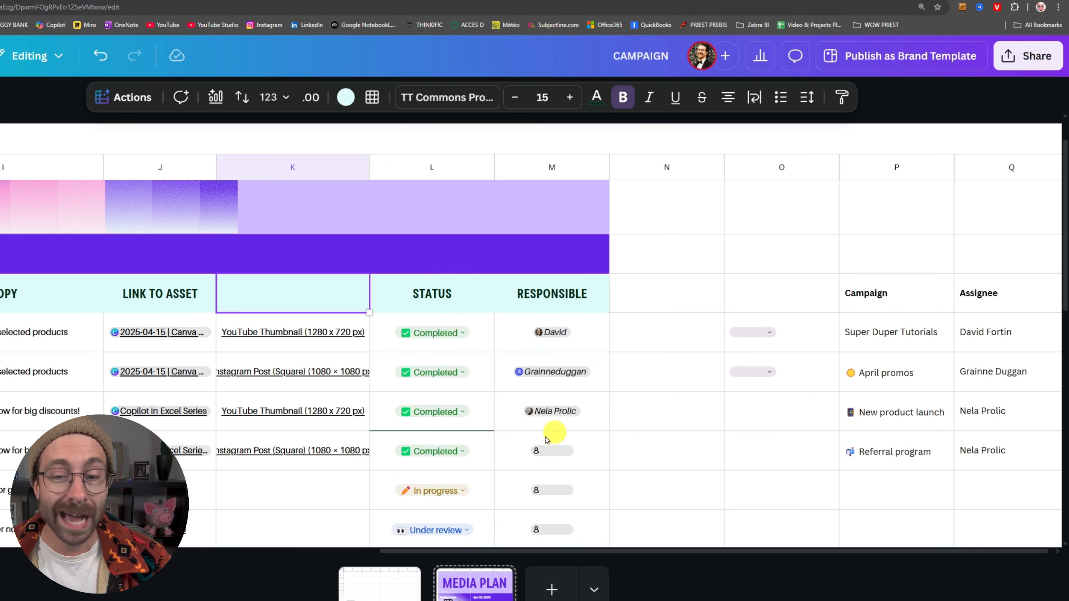
{"action": "left_click", "coordinate": [547, 449]}
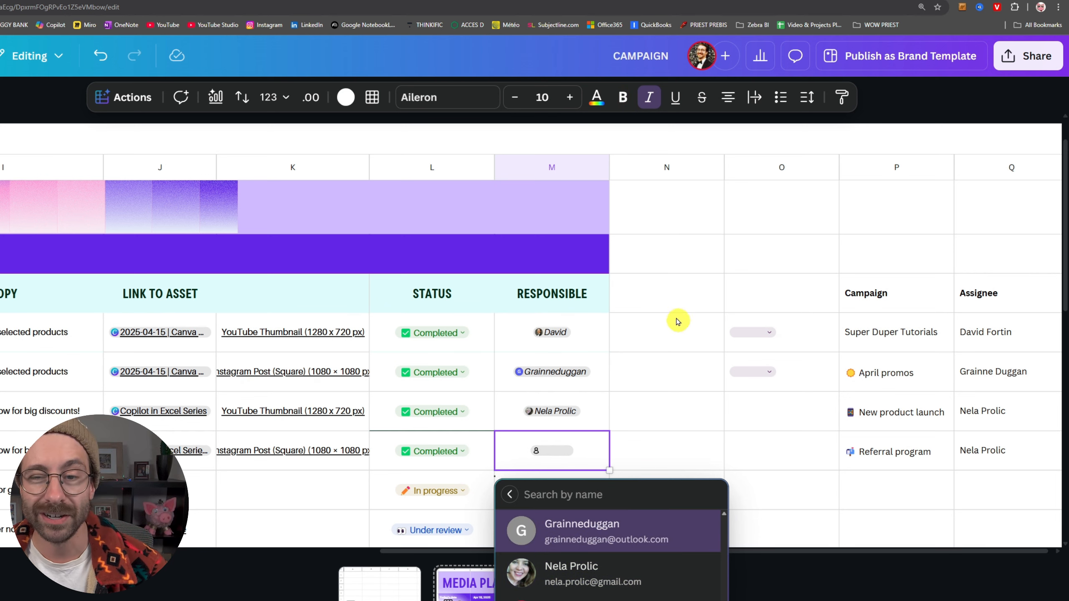
{"action": "left_click", "coordinate": [661, 295]}
Step: Clear the leftover empty dropdowns from cells O4 and O5
{"action": "left_click", "coordinate": [795, 335]}
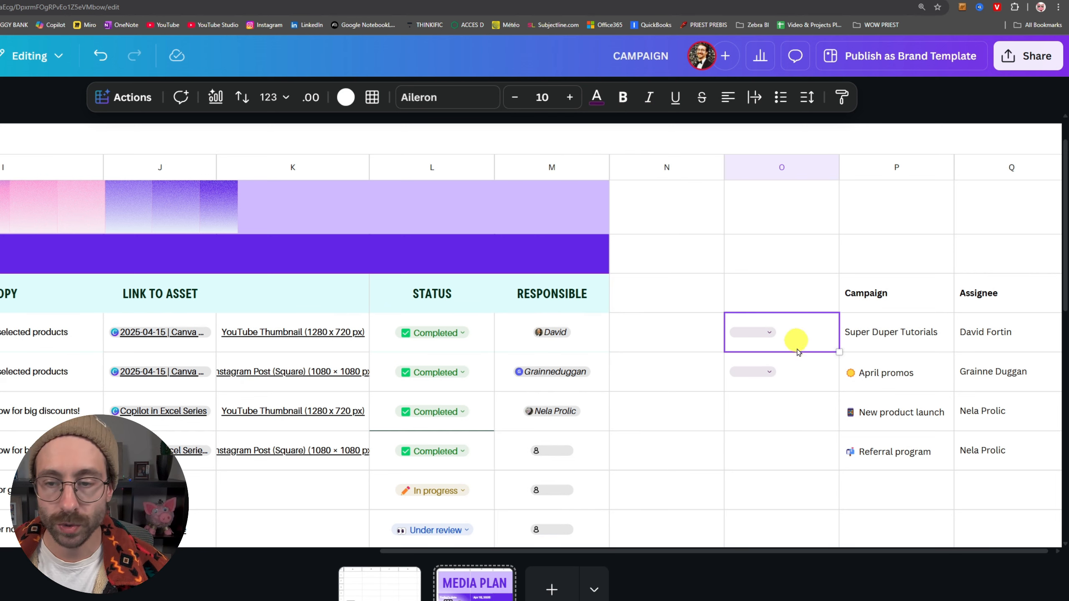
{"action": "key", "text": "Delete"}
{"action": "left_click", "coordinate": [794, 362]}
{"action": "key", "text": "Delete"}
{"action": "left_click", "coordinate": [581, 302]}
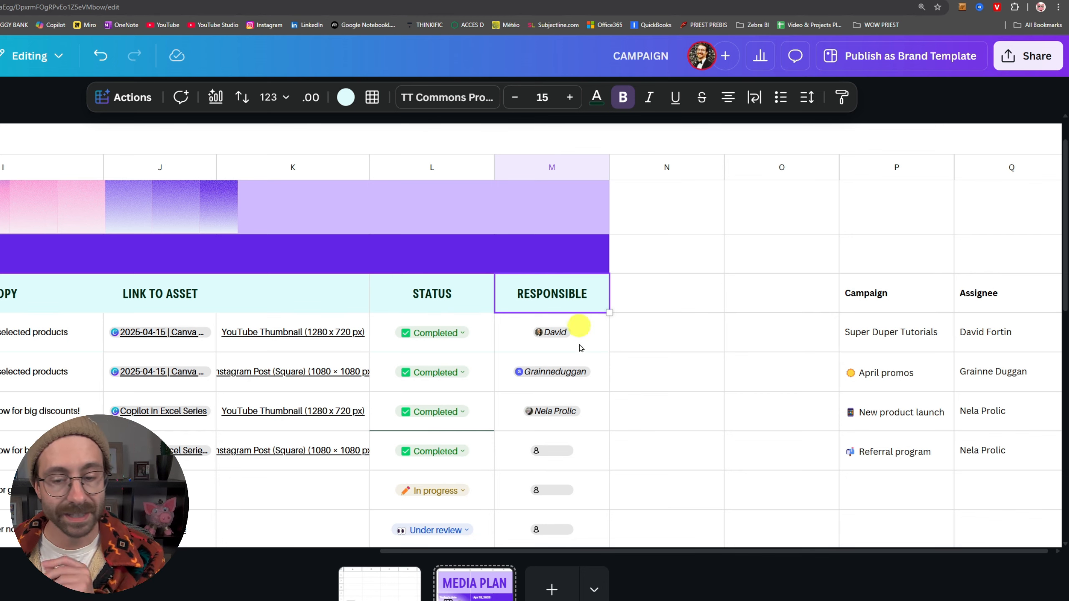
Step: Compare the campaigns in column A with the Campaign and Assignee lookup table in columns P and Q
{"action": "left_click_drag", "start_coordinate": [644, 552], "coordinate": [158, 551]}
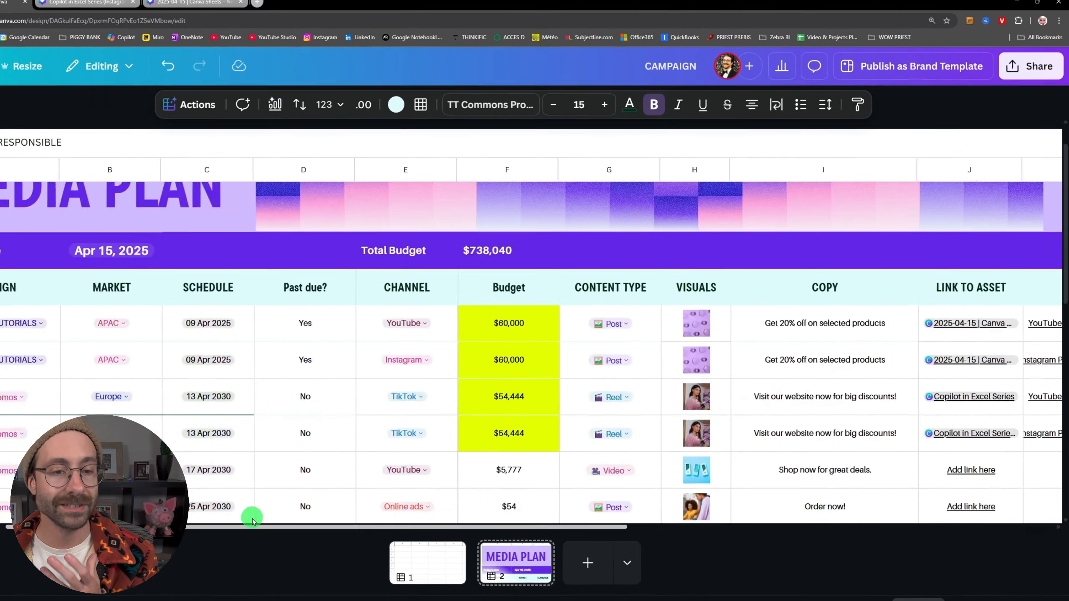
{"action": "left_click_drag", "start_coordinate": [158, 308], "coordinate": [147, 463]}
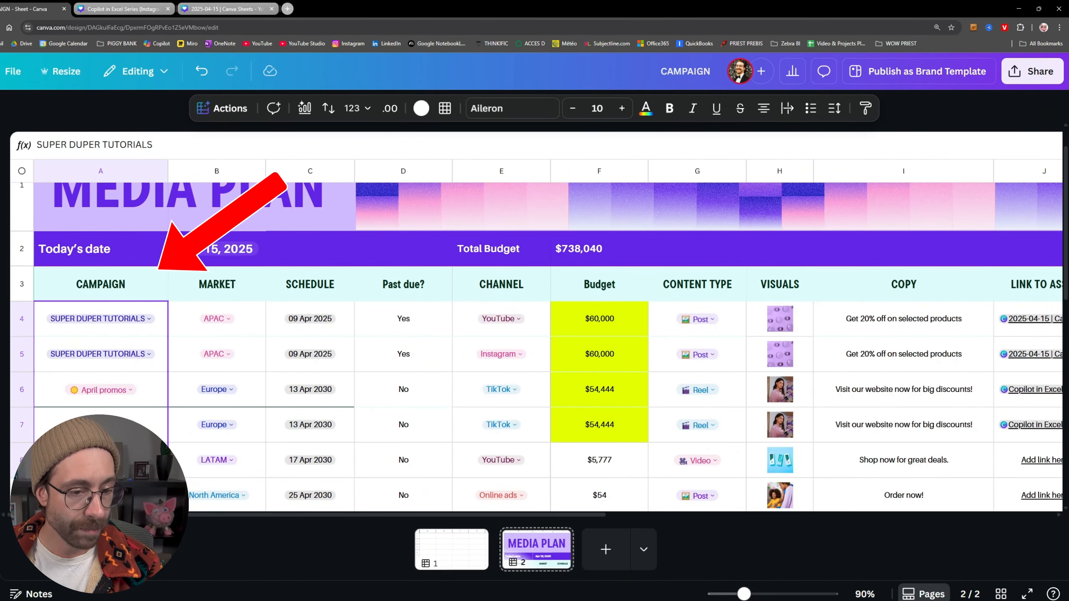
{"action": "left_click_drag", "start_coordinate": [313, 513], "coordinate": [814, 497]}
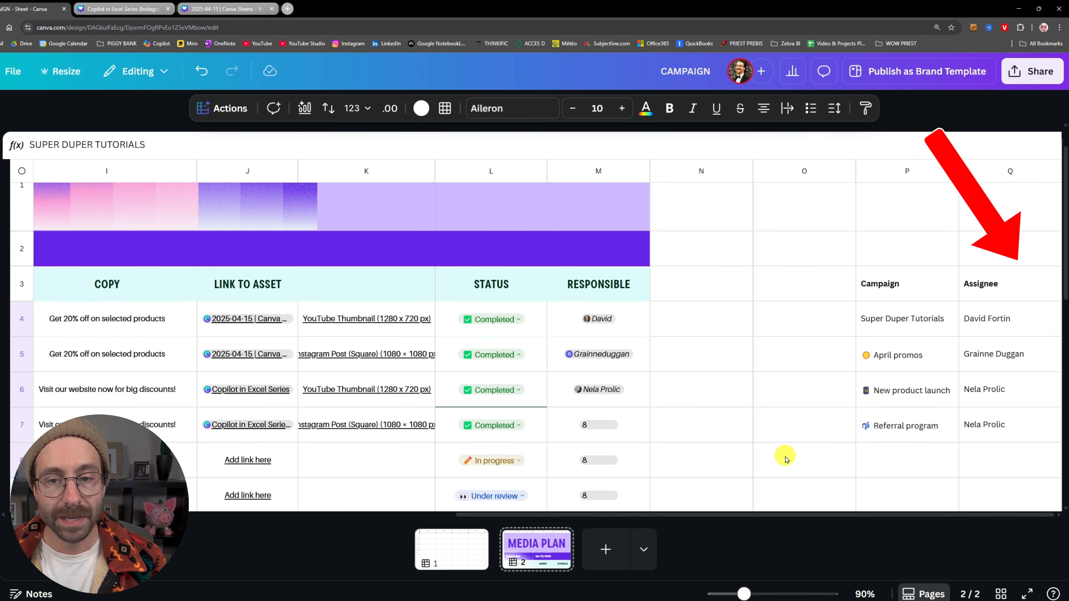
{"action": "left_click_drag", "start_coordinate": [985, 295], "coordinate": [1007, 422]}
{"action": "left_click", "coordinate": [901, 300]}
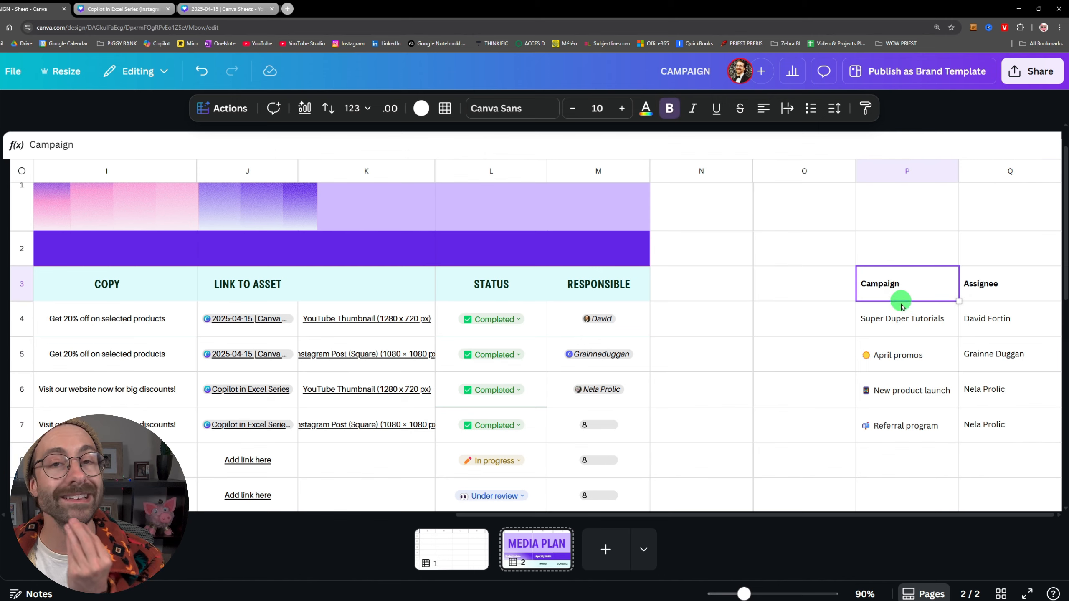
{"action": "left_click_drag", "start_coordinate": [902, 305], "coordinate": [924, 422]}
{"action": "left_click_drag", "start_coordinate": [725, 515], "coordinate": [306, 518]}
{"action": "left_click", "coordinate": [88, 169]}
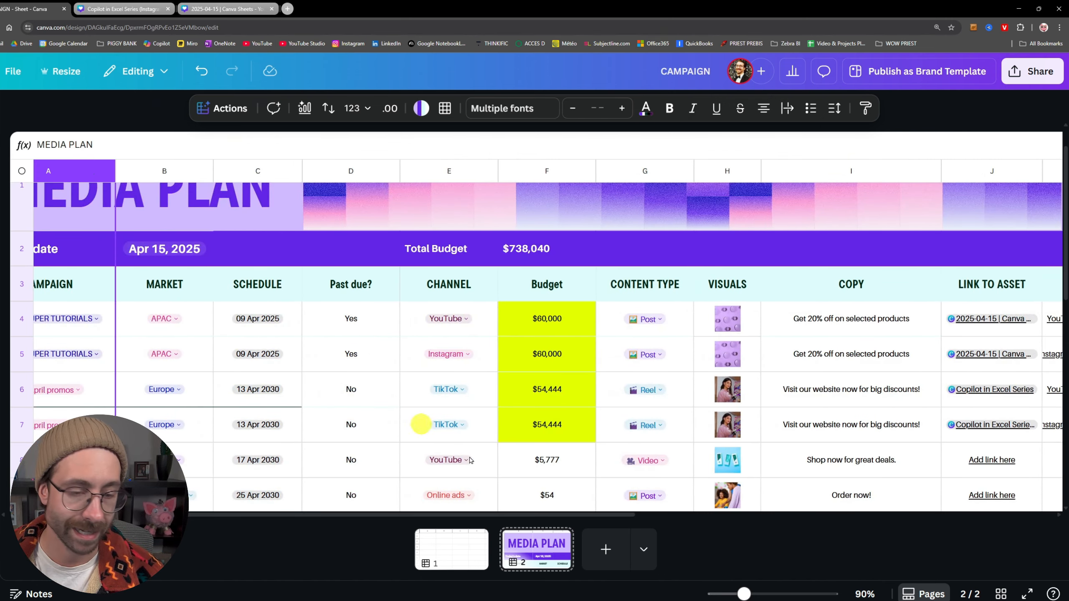
{"action": "left_click_drag", "start_coordinate": [472, 515], "coordinate": [888, 510]}
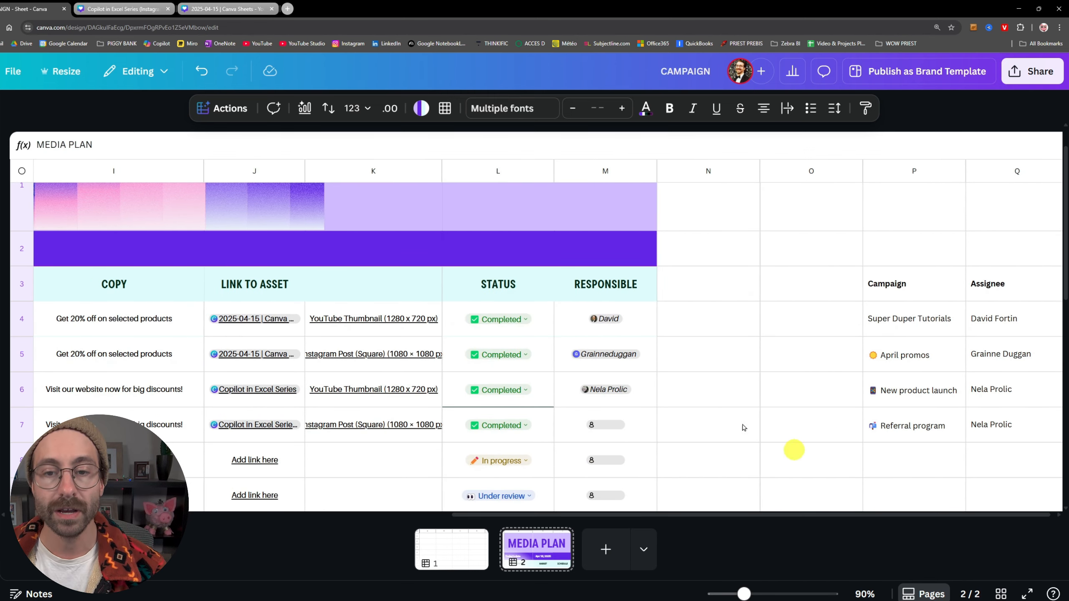
Step: Copy the Responsible header from M3 into N3 and select N4 beneath it
{"action": "left_click", "coordinate": [690, 288]}
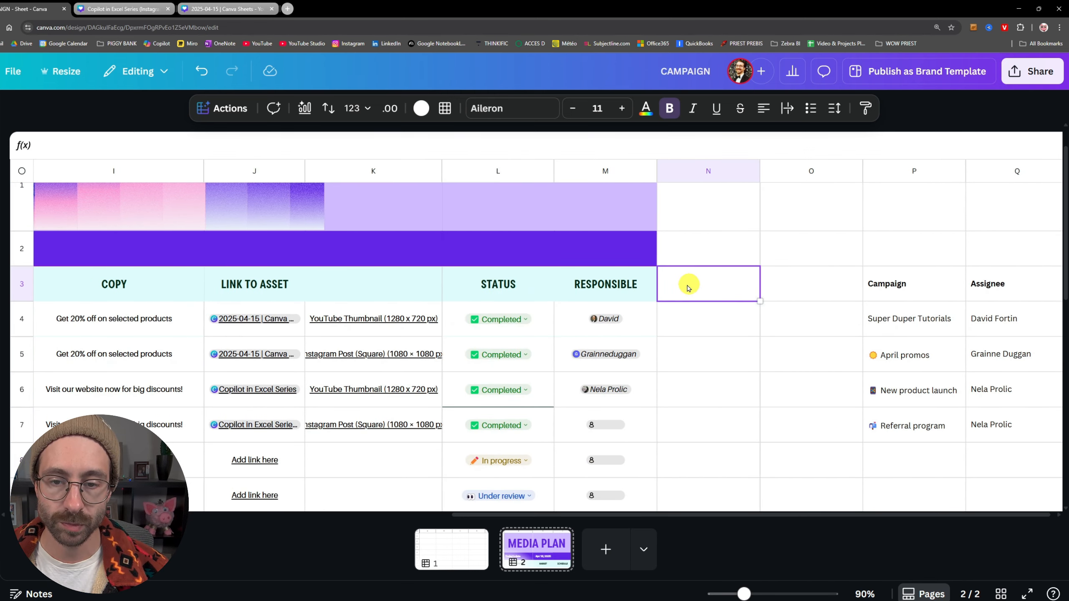
{"action": "left_click", "coordinate": [605, 290]}
{"action": "key", "text": "ctrl+c"}
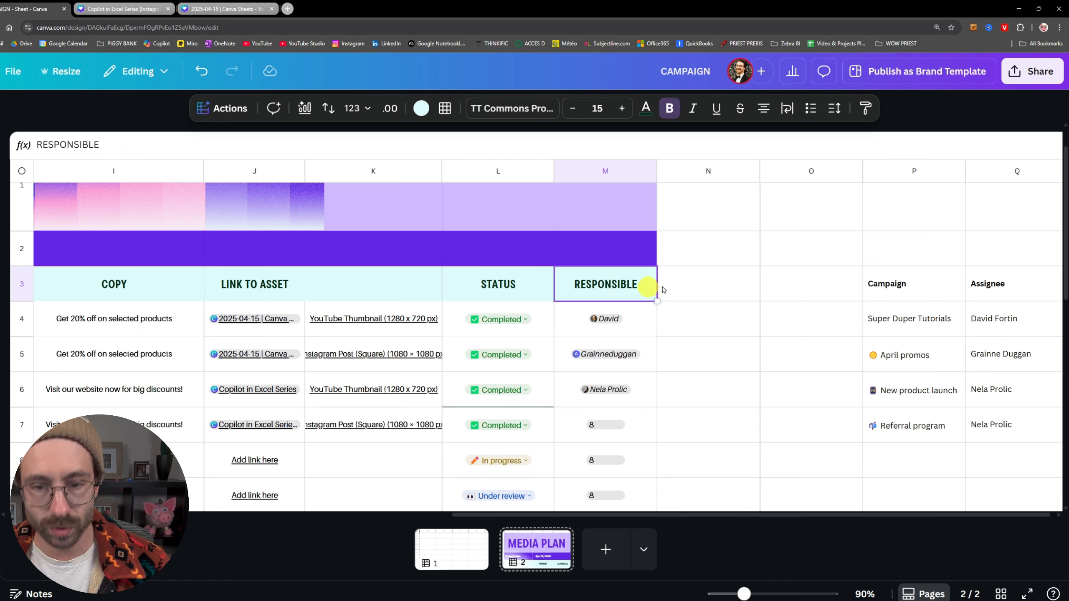
{"action": "left_click", "coordinate": [687, 280]}
{"action": "key", "text": "ctrl+v"}
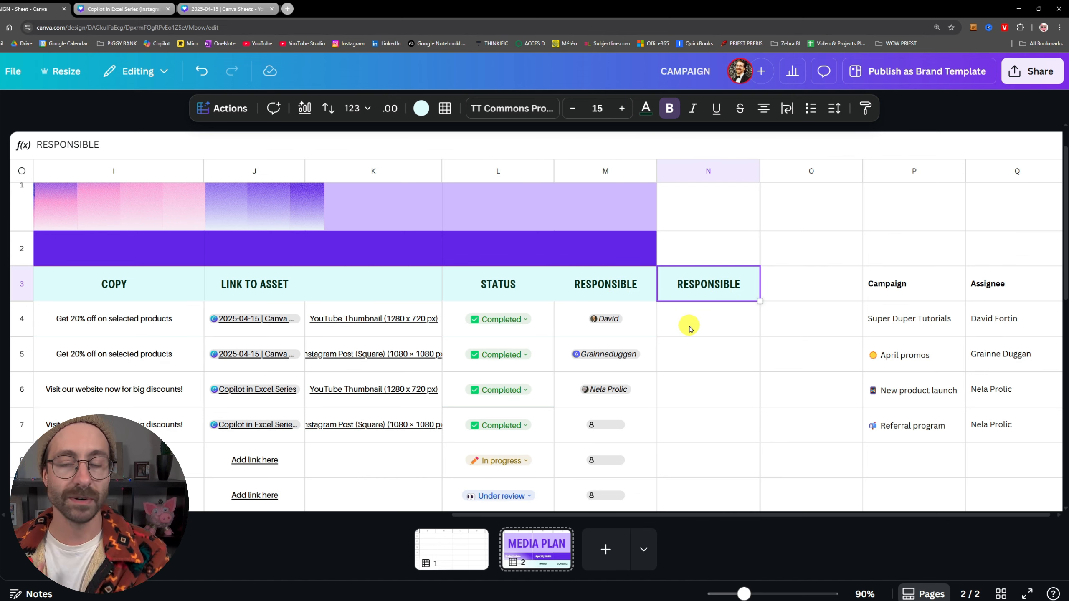
{"action": "left_click", "coordinate": [688, 324]}
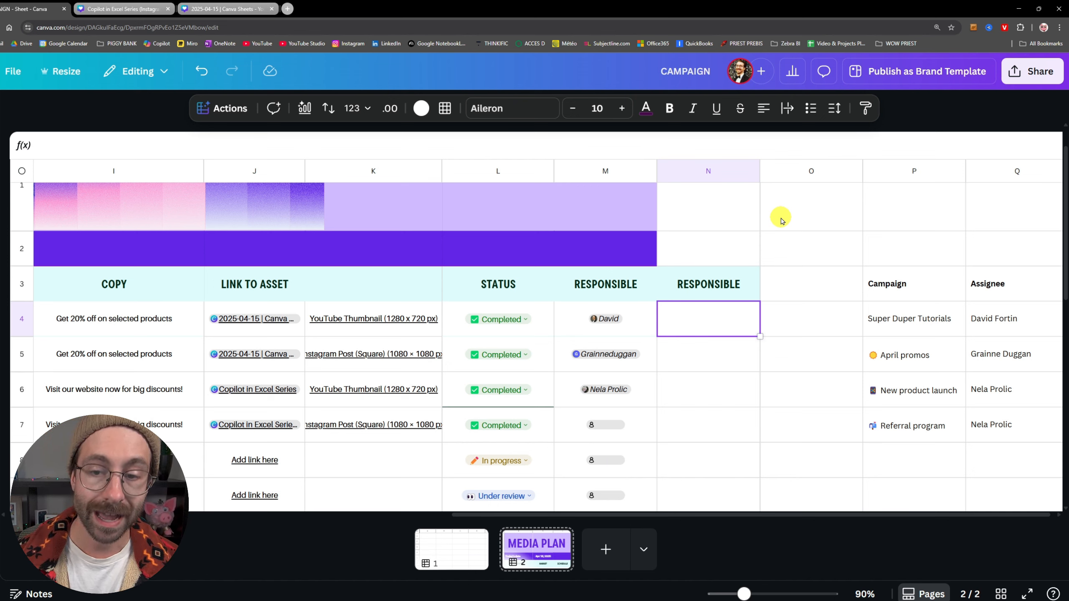
Step: Enter an XLOOKUP formula in N4 that looks up A4 in P4:P7 and returns the assignee from Q4:Q7
{"action": "type", "text": "=xl"}
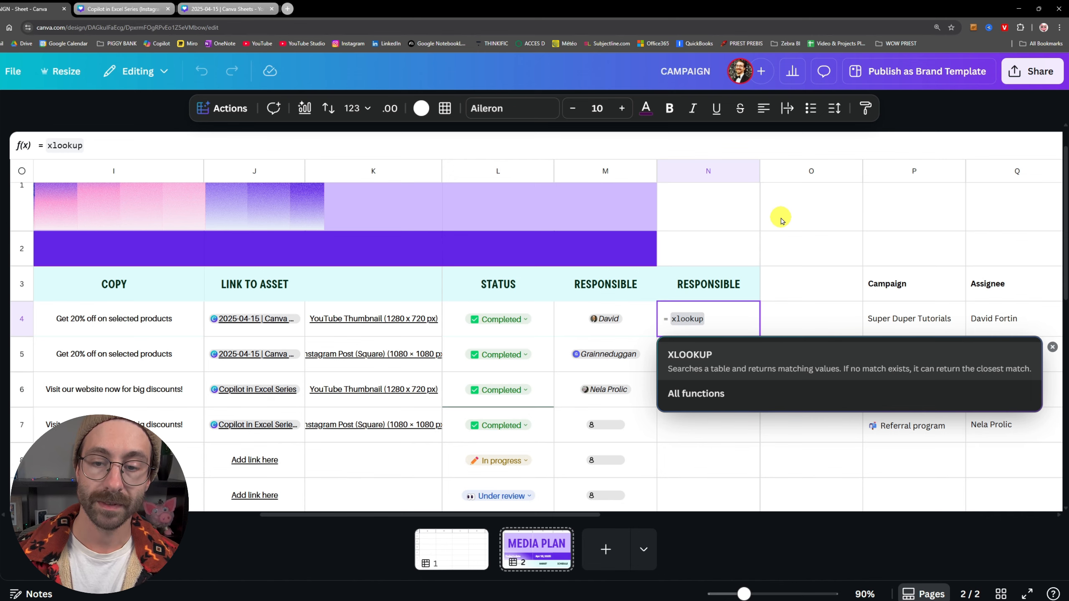
{"action": "type", "text": "ookup"}
{"action": "key", "text": "Tab"}
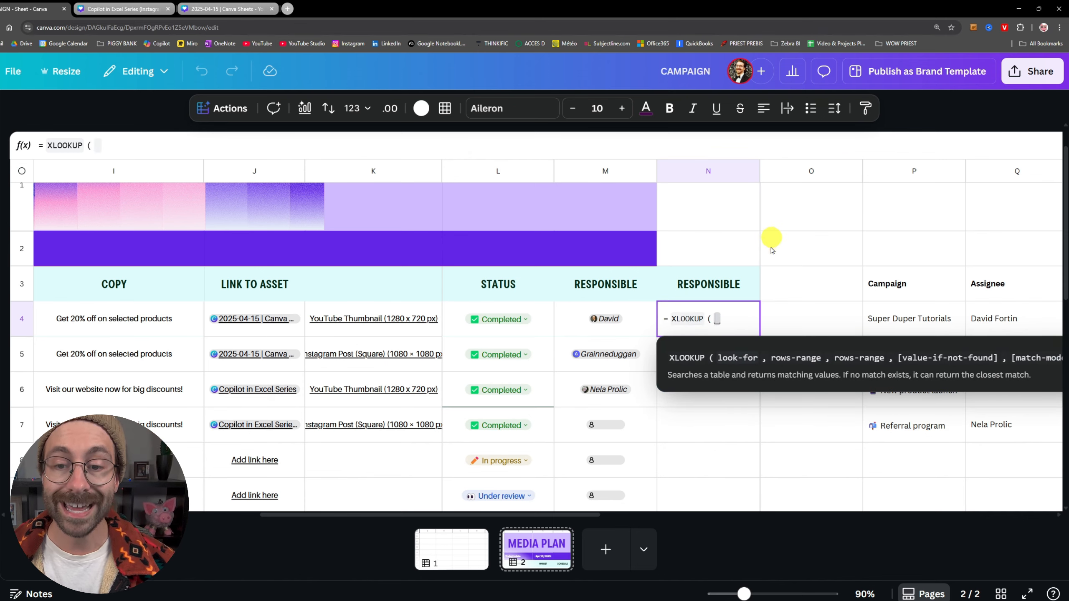
{"action": "left_click_drag", "start_coordinate": [383, 517], "coordinate": [130, 515]}
{"action": "left_click", "coordinate": [149, 310]}
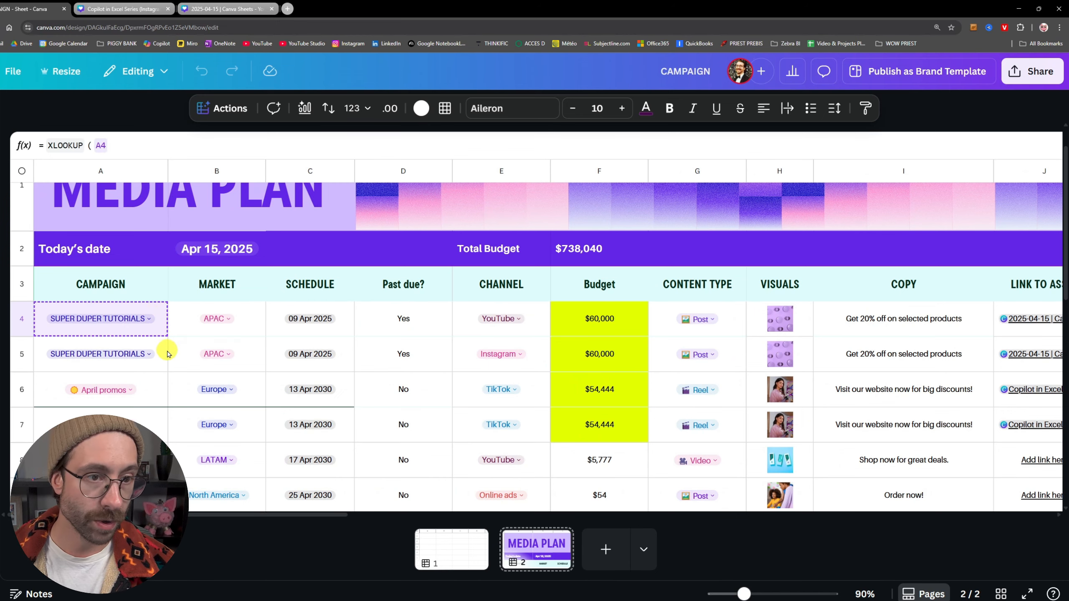
{"action": "type", "text": ","}
{"action": "left_click_drag", "start_coordinate": [246, 514], "coordinate": [477, 498]}
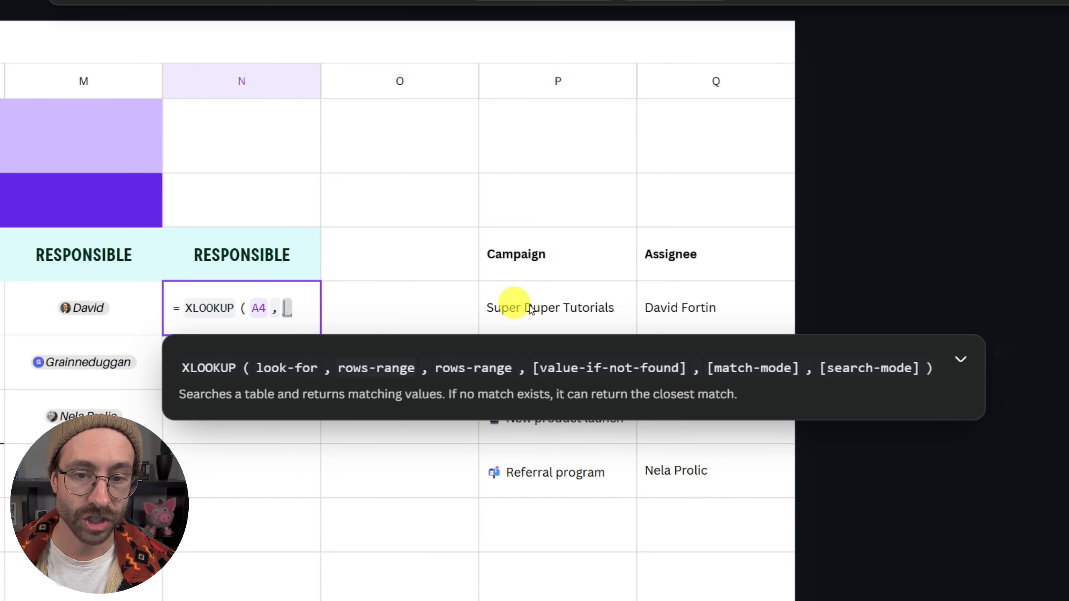
{"action": "left_click_drag", "start_coordinate": [595, 304], "coordinate": [587, 466]}
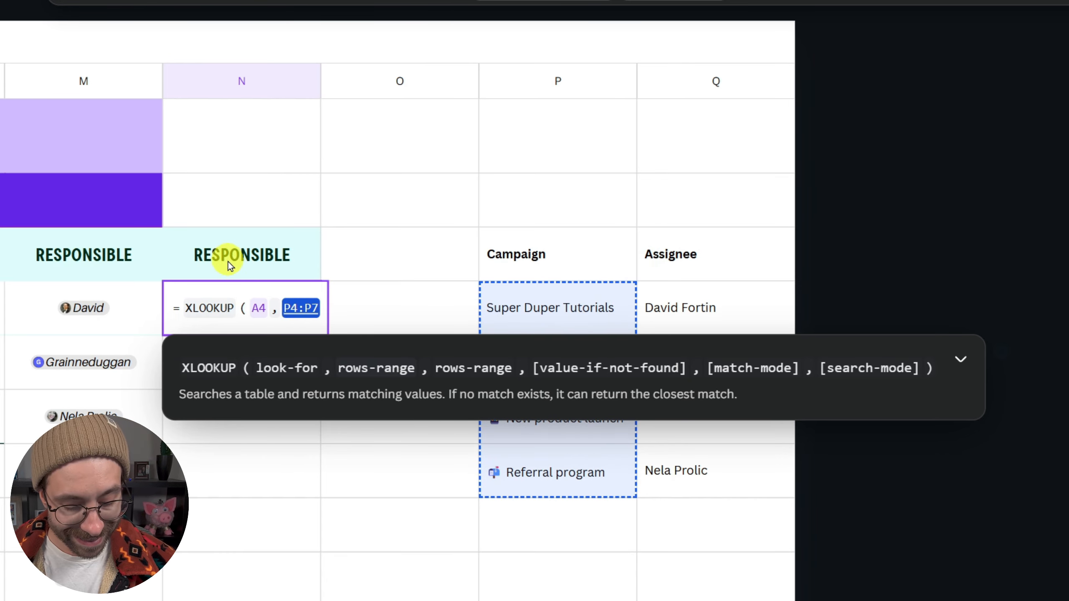
{"action": "type", "text": ","}
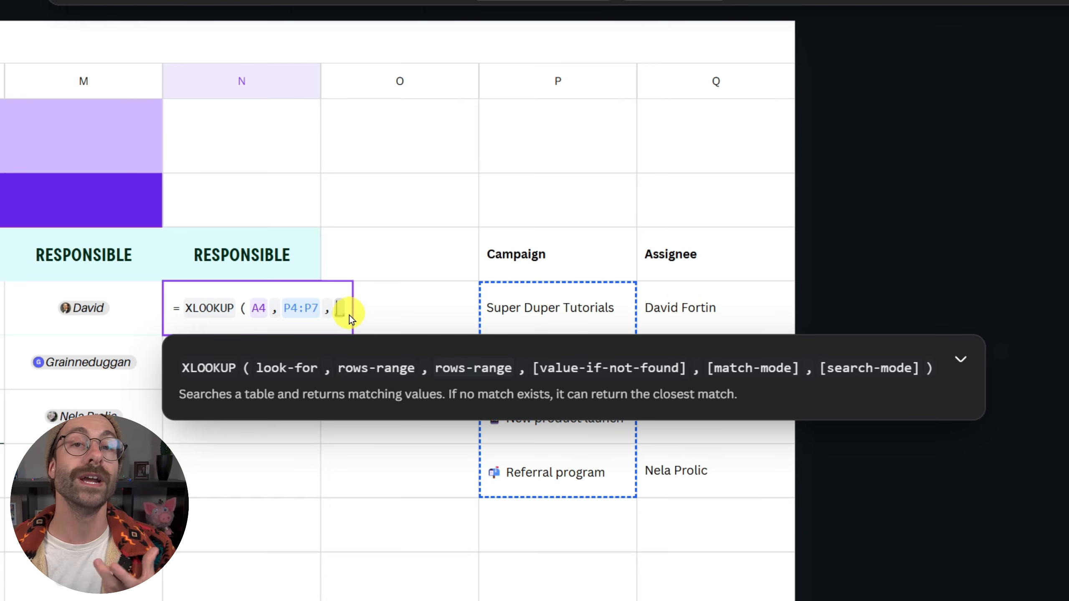
{"action": "left_click_drag", "start_coordinate": [729, 302], "coordinate": [730, 472]}
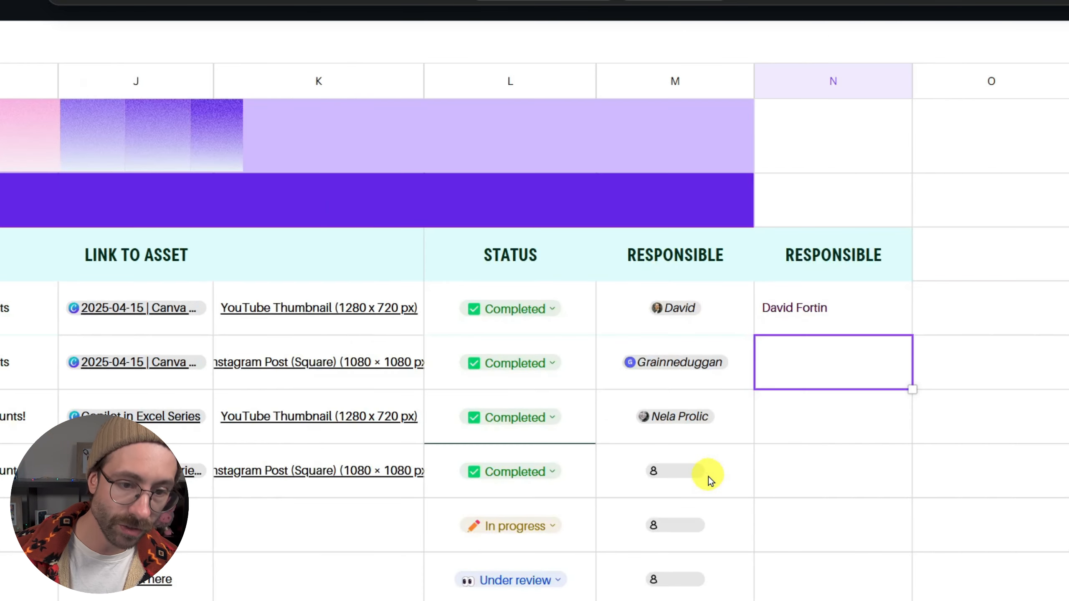
{"action": "key", "text": "Return"}
Step: Compare the lookup formula in N4 with the Campaign and Assignee columns P and Q it draws from
{"action": "left_click", "coordinate": [853, 318]}
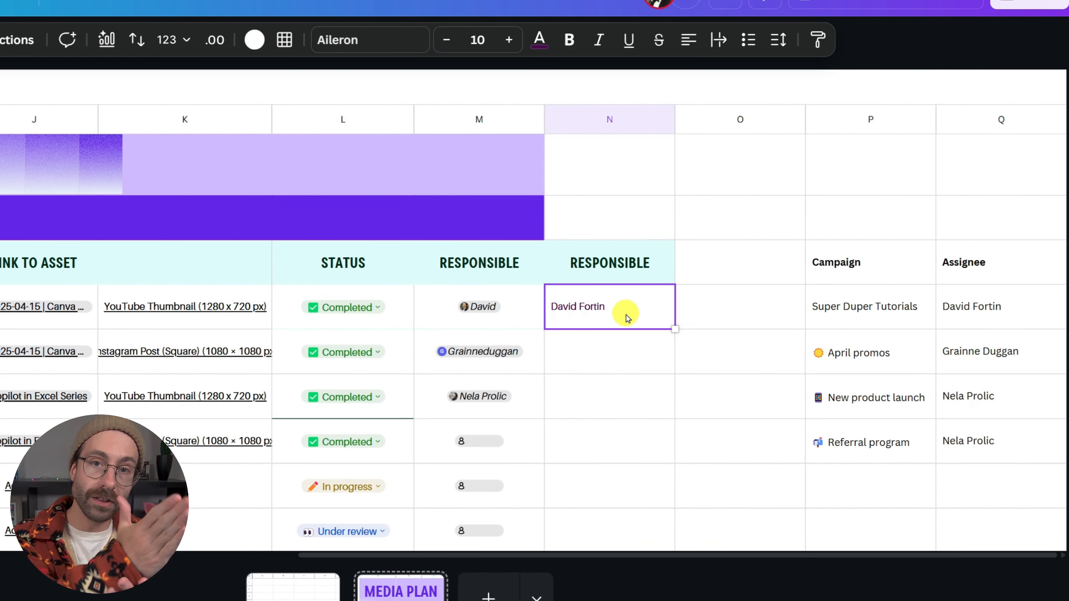
{"action": "left_click", "coordinate": [861, 116]}
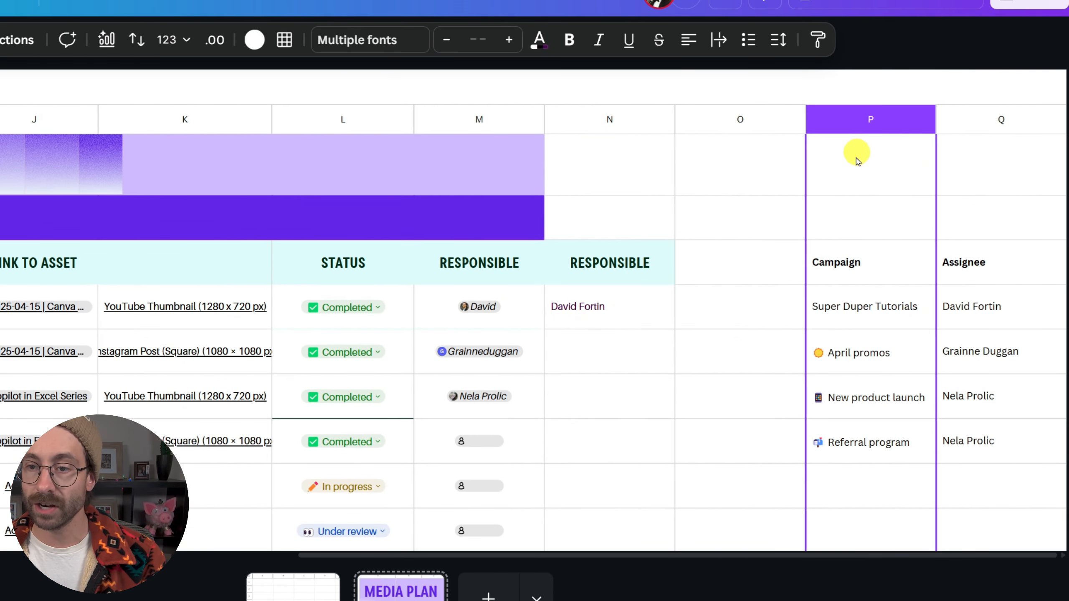
{"action": "left_click", "coordinate": [985, 118]}
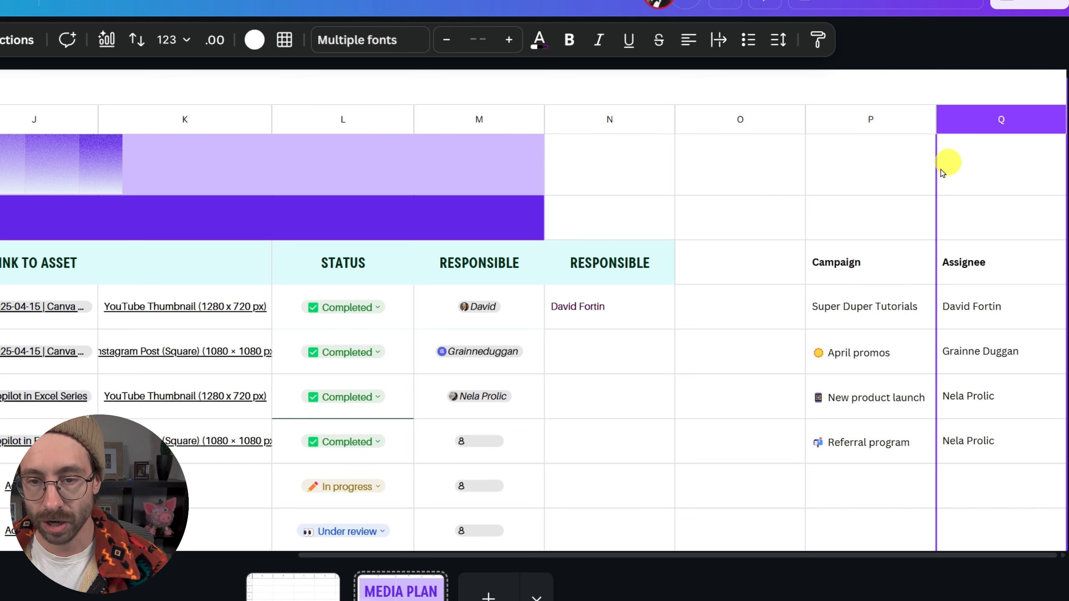
{"action": "left_click", "coordinate": [632, 311]}
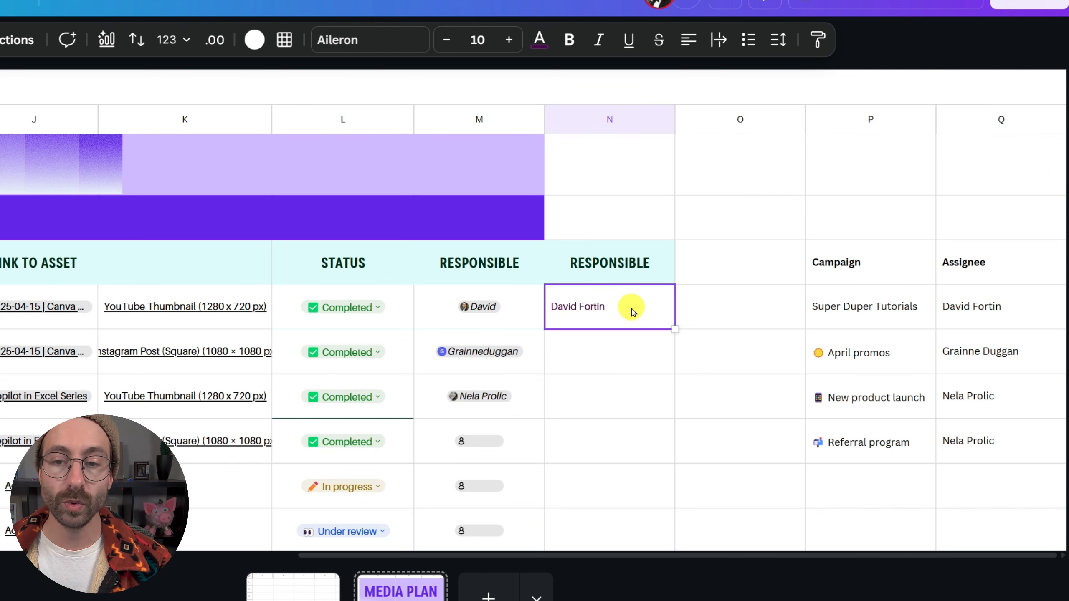
{"action": "left_click_drag", "start_coordinate": [675, 329], "coordinate": [640, 316]}
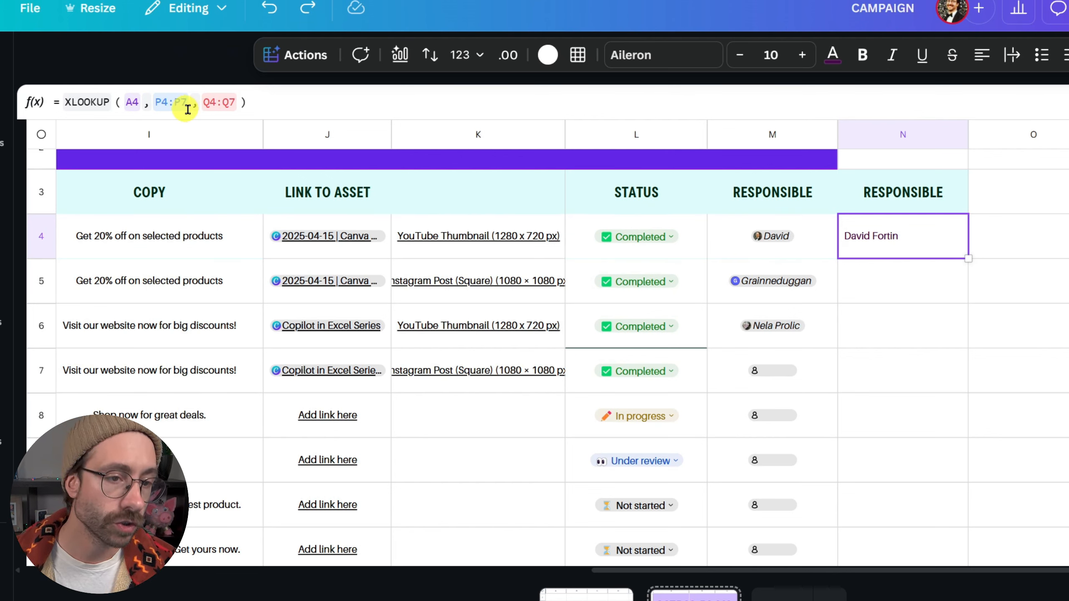
Step: Make the lookup range in N4's XLOOKUP formula absolute as $P$4:$P$7
{"action": "left_click", "coordinate": [165, 97]}
{"action": "left_click", "coordinate": [158, 100]}
{"action": "type", "text": "$"}
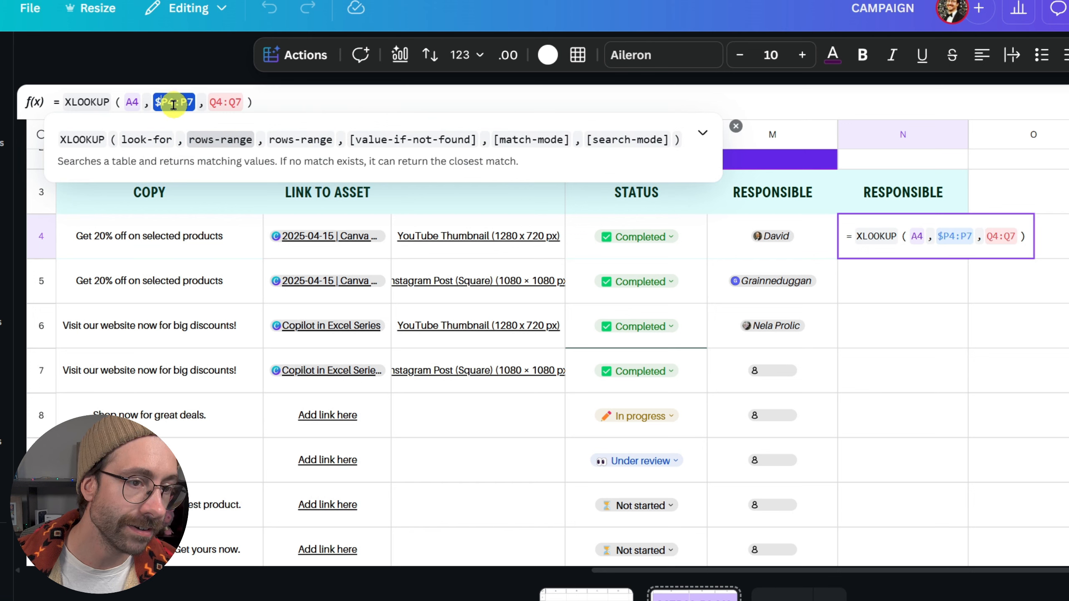
{"action": "left_click", "coordinate": [168, 102]}
{"action": "type", "text": "$"}
{"action": "left_click", "coordinate": [187, 101]}
{"action": "type", "text": "$"}
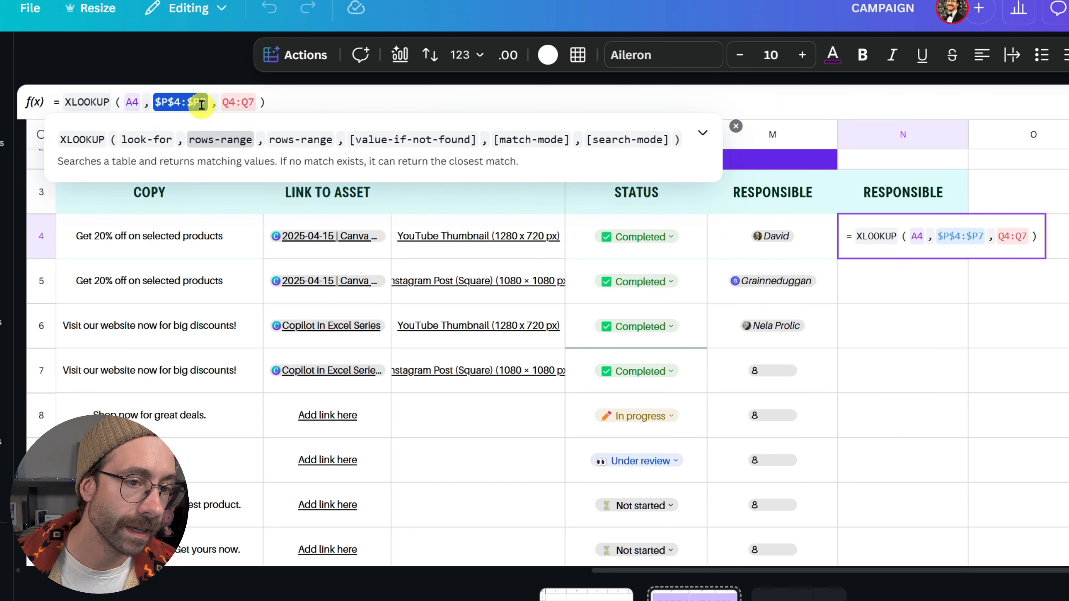
{"action": "left_click", "coordinate": [200, 101]}
{"action": "type", "text": "$"}
Step: Make the return range in N4's XLOOKUP formula absolute as $Q$4:$Q$7
{"action": "left_click", "coordinate": [230, 101]}
{"action": "type", "text": "$"}
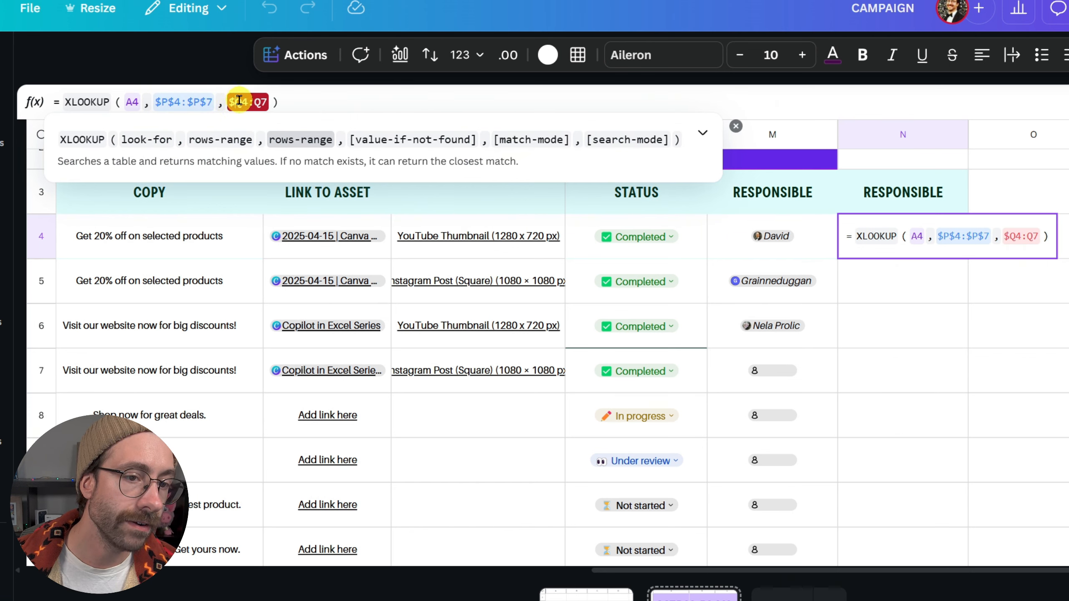
{"action": "left_click", "coordinate": [243, 102]}
{"action": "type", "text": "$"}
{"action": "left_click", "coordinate": [259, 102]}
{"action": "type", "text": "$"}
{"action": "left_click", "coordinate": [275, 102]}
{"action": "type", "text": "$"}
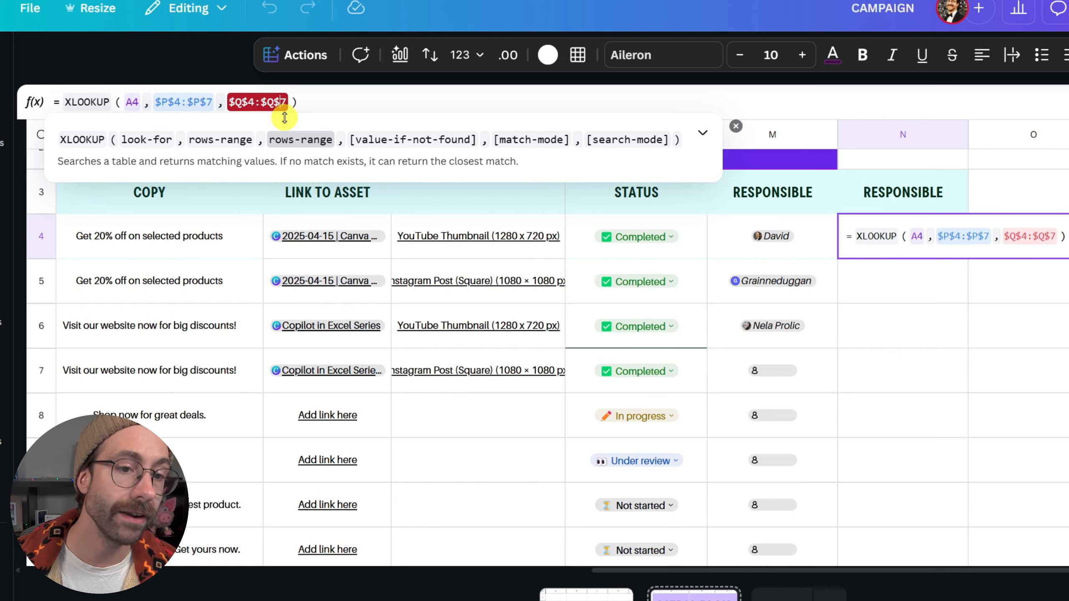
{"action": "key", "text": "Return"}
Step: Fill the XLOOKUP formula from N4 down the rest of the Responsible column N
{"action": "left_click", "coordinate": [896, 242]}
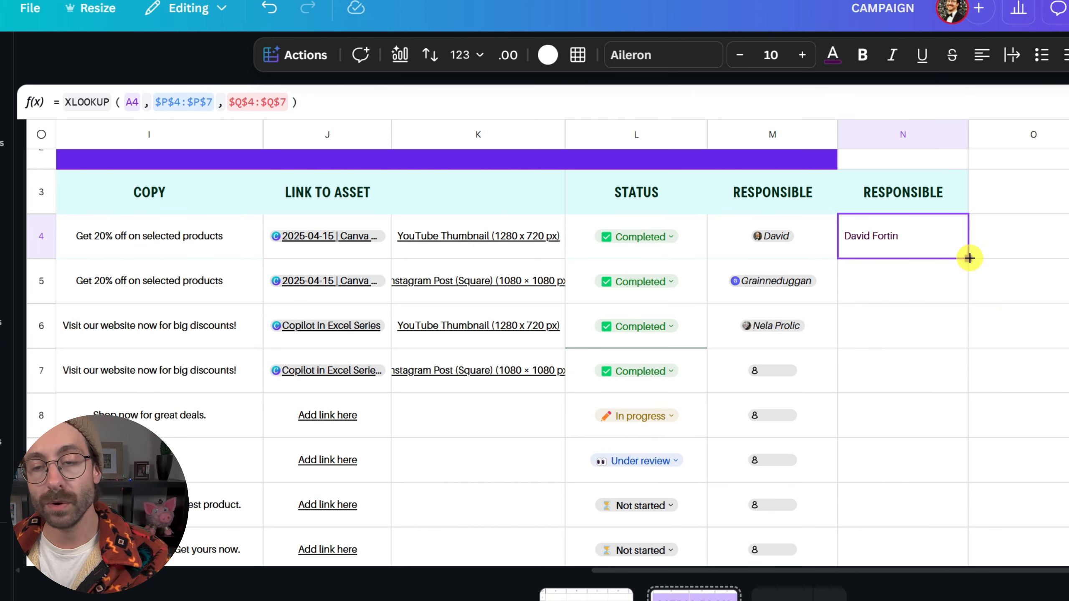
{"action": "left_click_drag", "start_coordinate": [969, 257], "coordinate": [935, 530]}
{"action": "scroll", "coordinate": [918, 421], "scroll_direction": "up", "scroll_amount": 5}
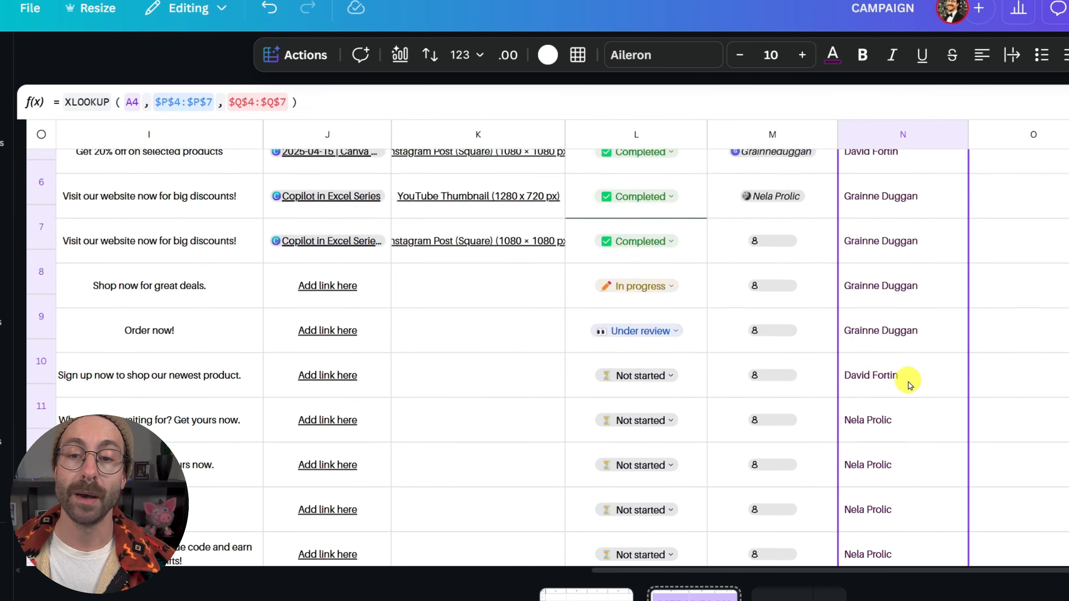
{"action": "scroll", "coordinate": [909, 384], "scroll_direction": "up", "scroll_amount": 3}
Step: Check the lookup in N6 against the campaign assigned in the same row of the media plan
{"action": "left_click", "coordinate": [895, 304]}
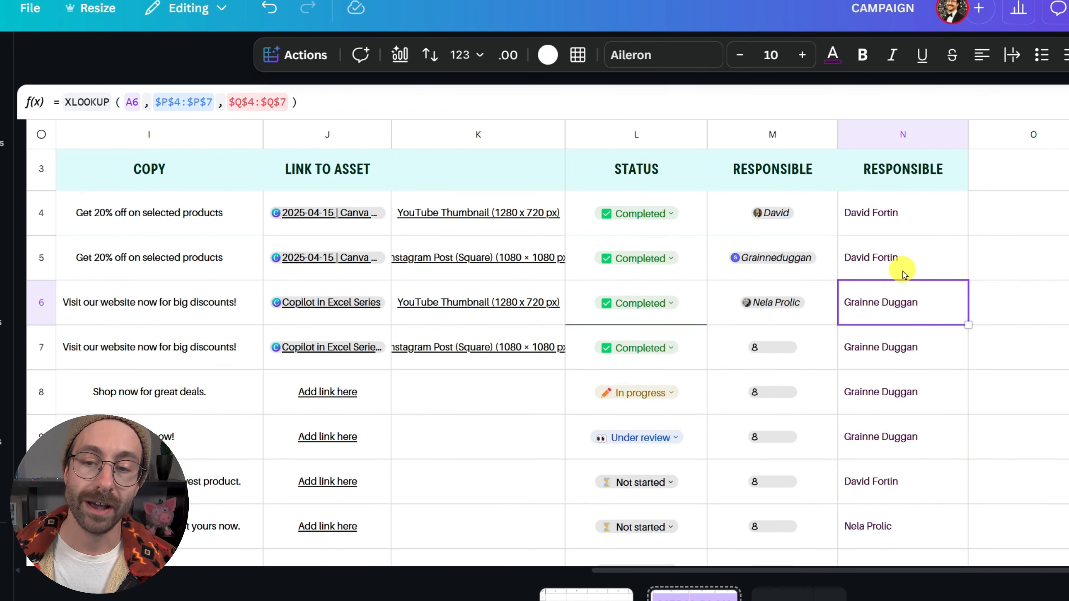
{"action": "key", "text": "shift+space"}
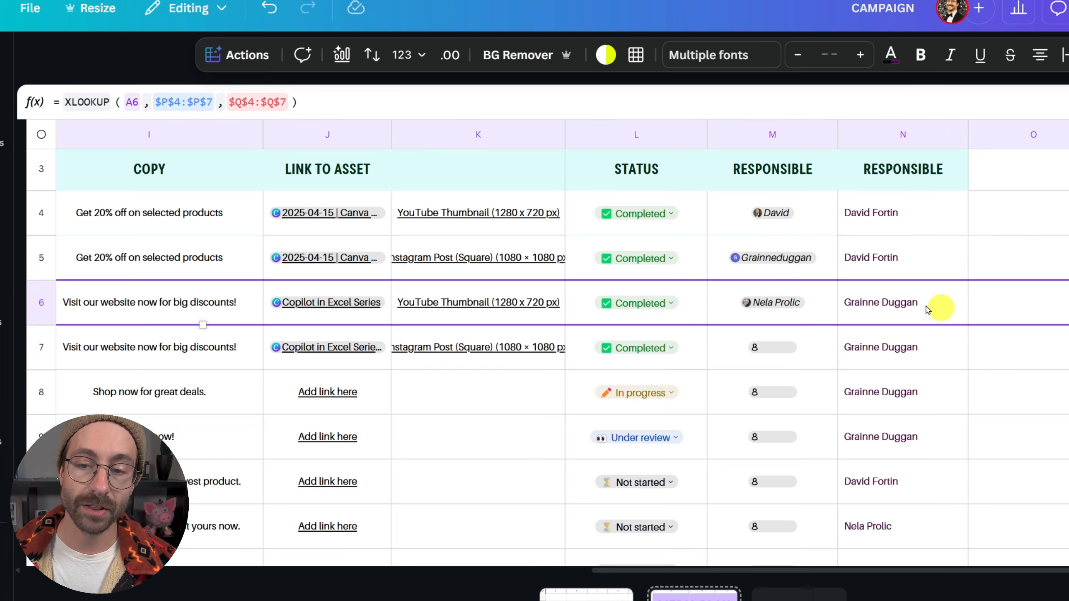
{"action": "left_click", "coordinate": [905, 307]}
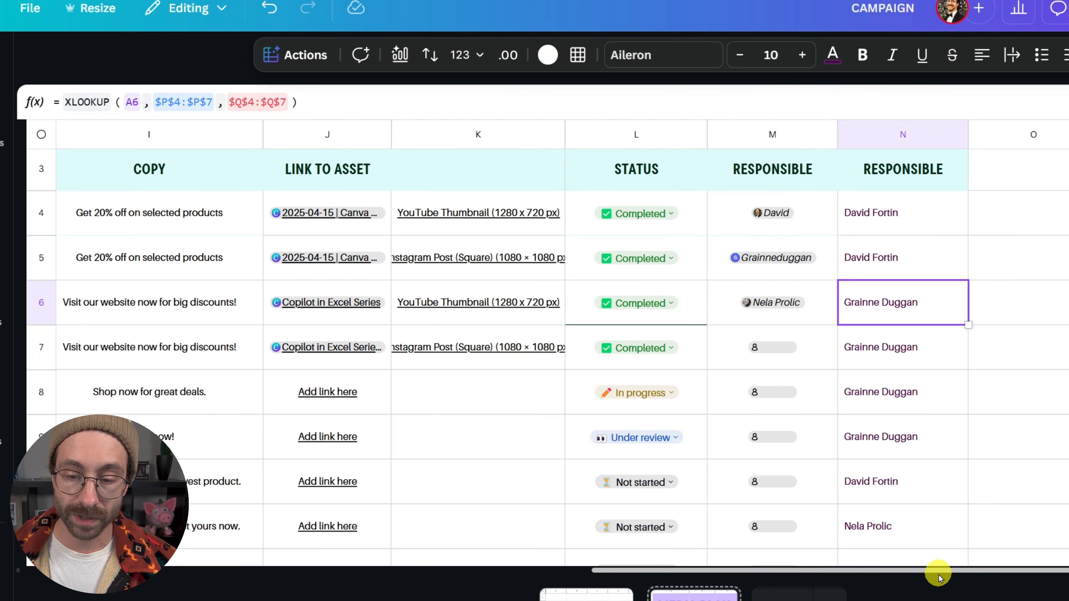
{"action": "mouse_move", "coordinate": [938, 571]}
{"action": "left_mouse_down"}
{"action": "mouse_move", "coordinate": [315, 544]}
{"action": "mouse_move", "coordinate": [430, 573]}
{"action": "mouse_move", "coordinate": [949, 580]}
{"action": "left_mouse_up"}
{"action": "left_click", "coordinate": [219, 303]}
{"action": "key", "text": "shift+space"}
{"action": "left_click", "coordinate": [918, 310]}
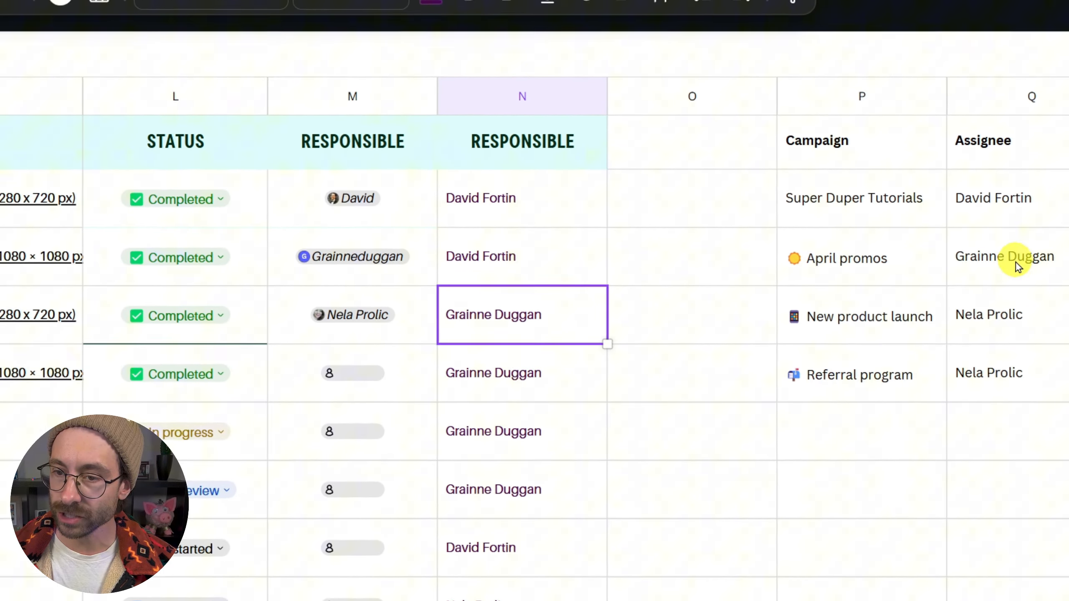
Step: Highlight the April promos row of the lookup table, P5:Q5, with a purple fill
{"action": "left_click_drag", "start_coordinate": [1018, 266], "coordinate": [846, 258]}
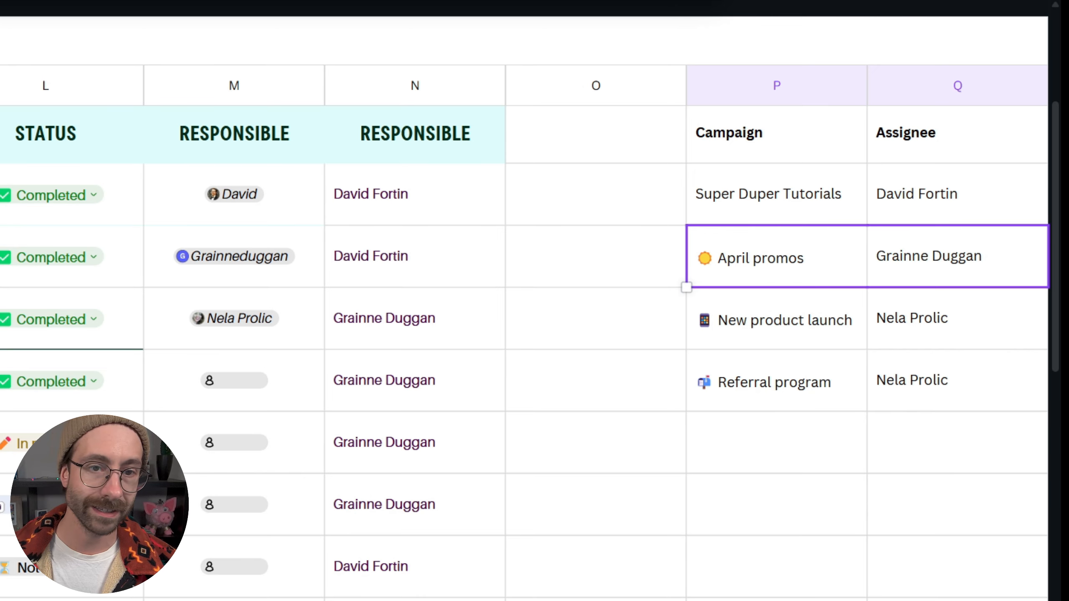
{"action": "scroll", "coordinate": [534, 337], "scroll_direction": "left", "scroll_amount": 5}
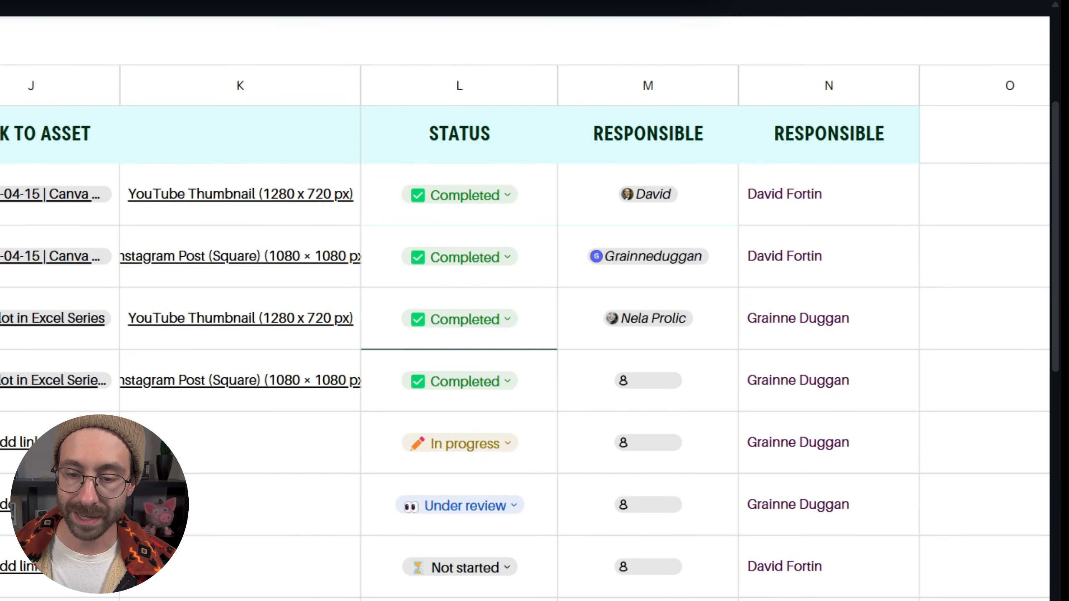
{"action": "scroll", "coordinate": [893, 402], "scroll_direction": "right", "scroll_amount": 5}
{"action": "left_click", "coordinate": [905, 251]}
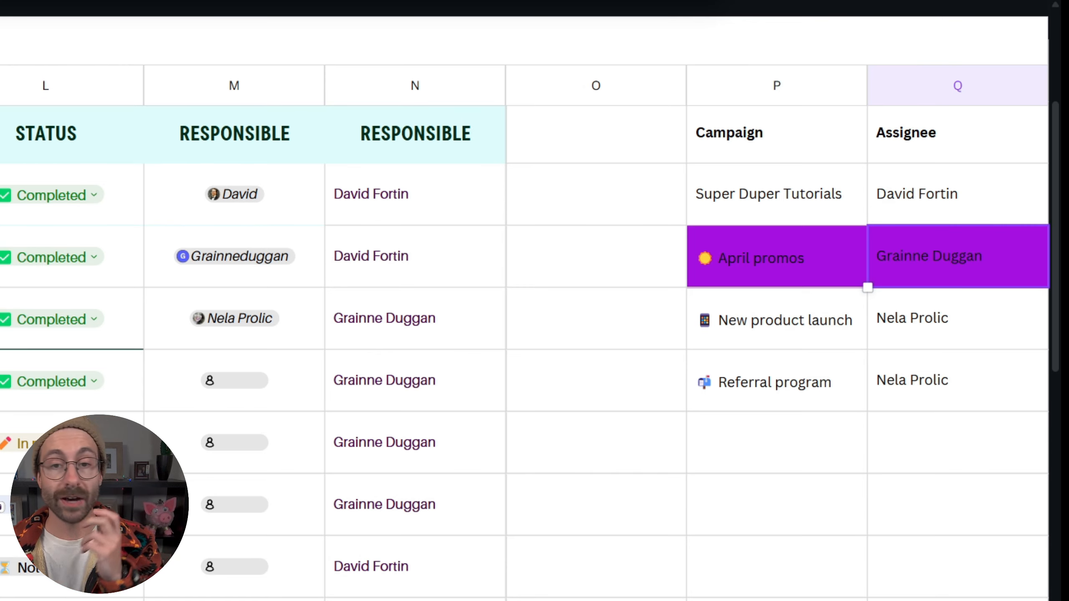
{"action": "left_click", "coordinate": [363, 215]}
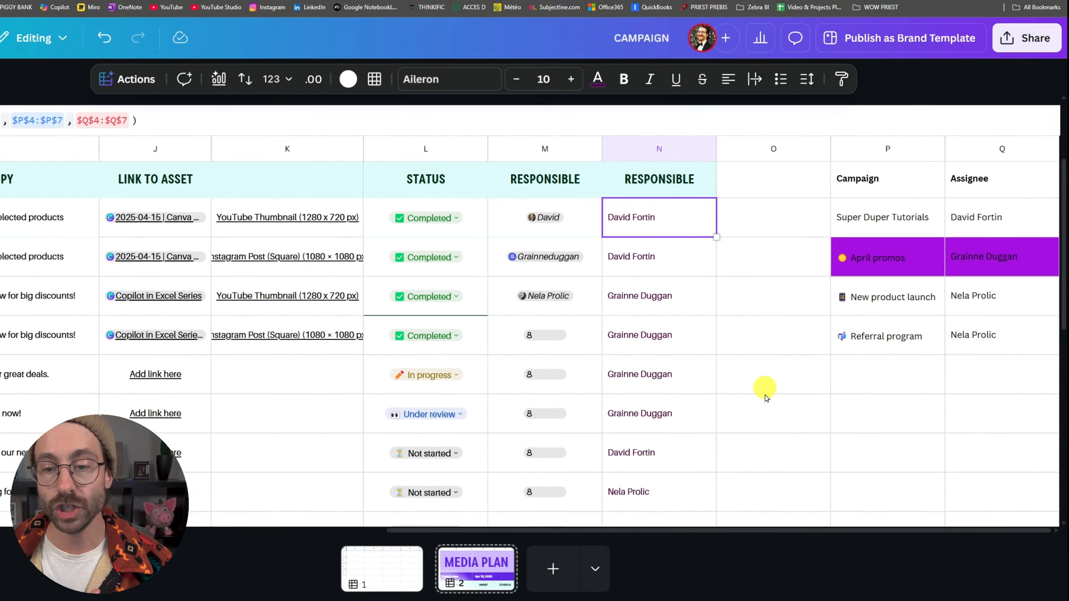
Step: Browse the sheet actions, open the Import data options and view the HubSpot app's details
{"action": "left_click", "coordinate": [753, 501]}
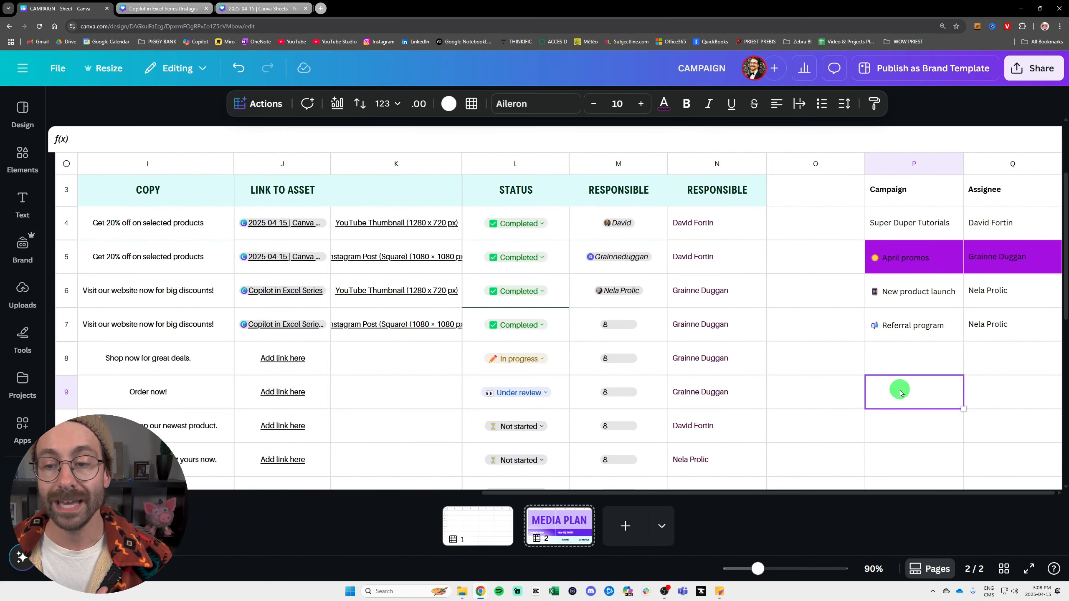
{"action": "left_click", "coordinate": [265, 104]}
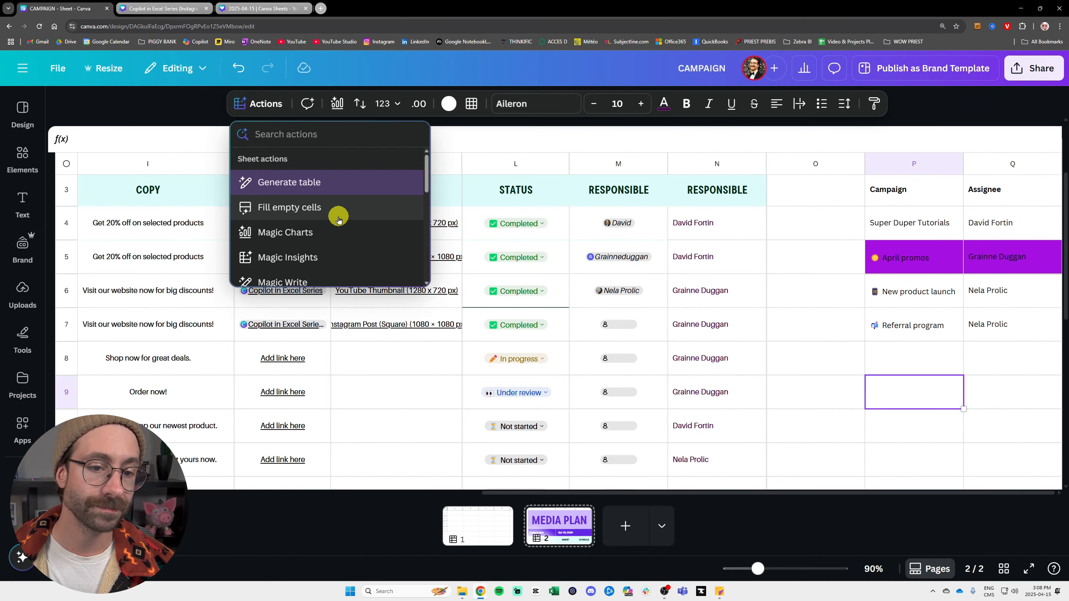
{"action": "scroll", "coordinate": [336, 210], "scroll_direction": "down", "scroll_amount": 2}
{"action": "scroll", "coordinate": [341, 200], "scroll_direction": "down", "scroll_amount": 5}
{"action": "scroll", "coordinate": [303, 168], "scroll_direction": "up", "scroll_amount": 4}
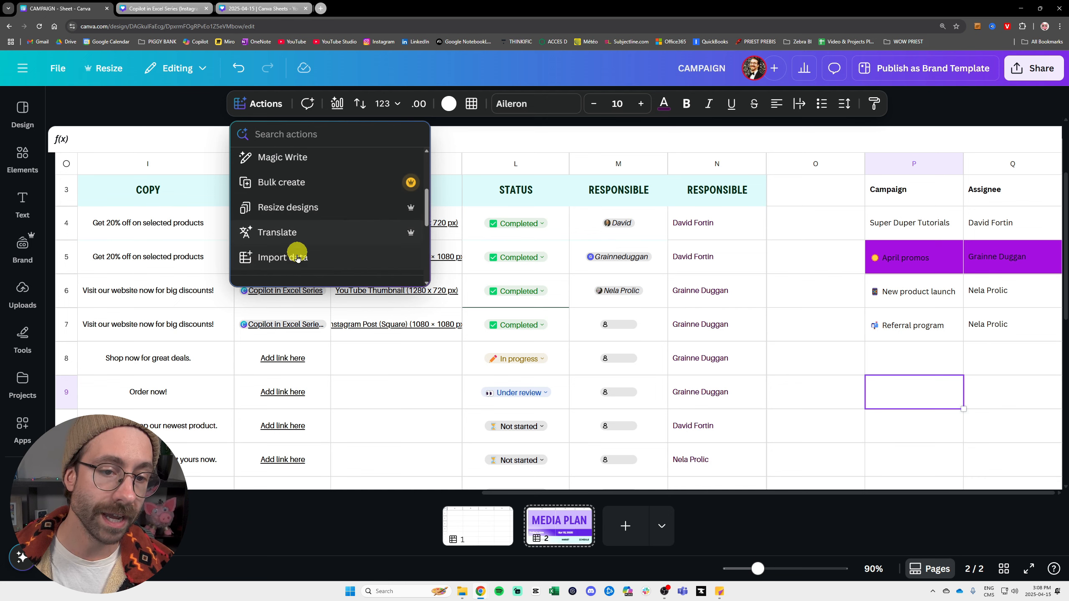
{"action": "left_click", "coordinate": [294, 253]}
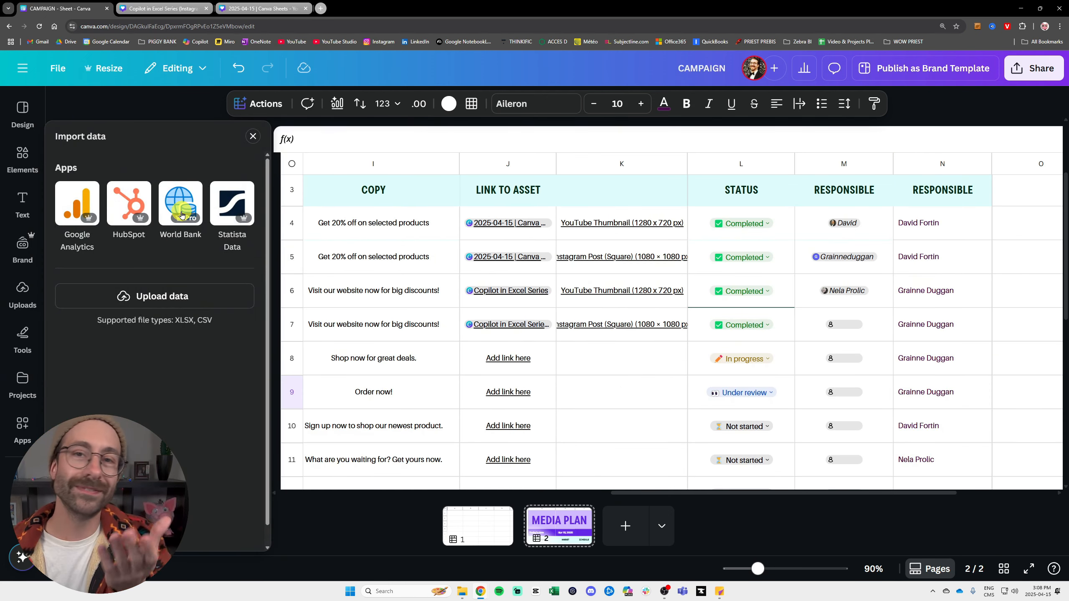
{"action": "left_click", "coordinate": [125, 207]}
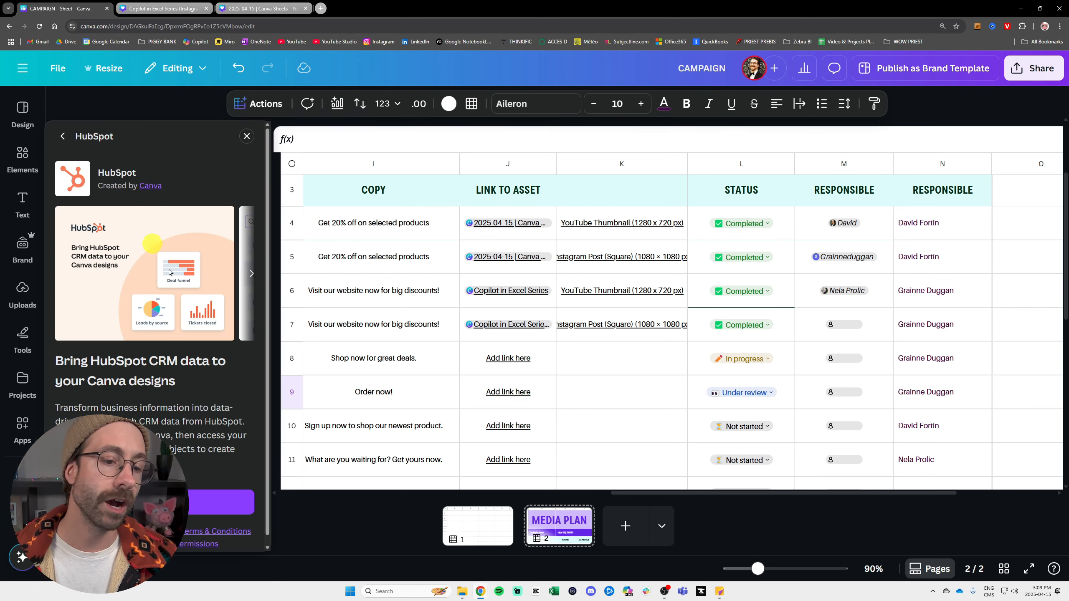
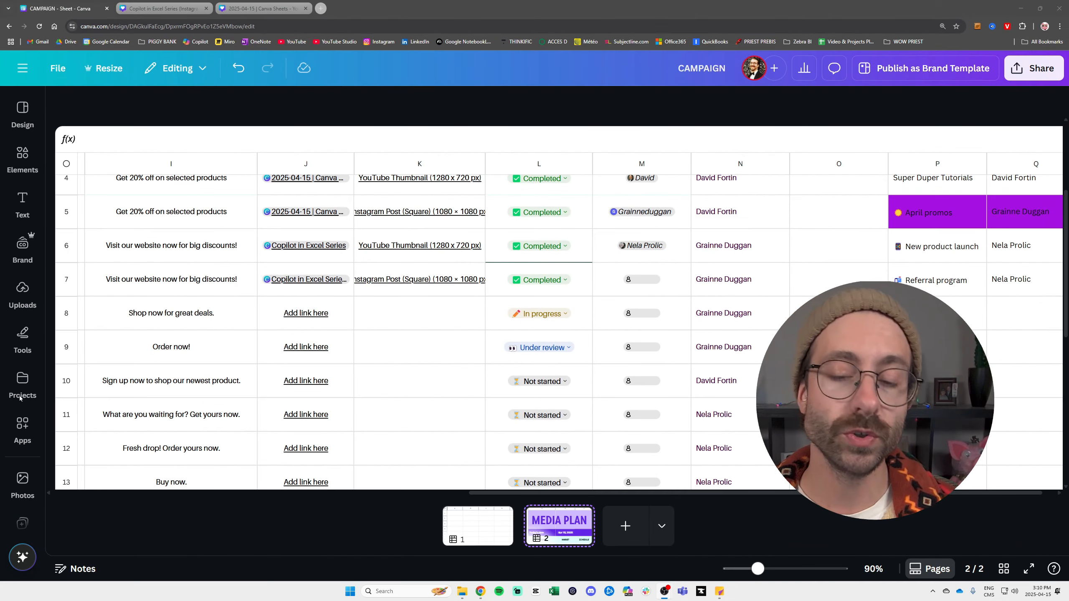
Step: Add a new blank sheet and start generating a table in A1 from the SEO Keyword Planner prompt
{"action": "left_click", "coordinate": [614, 530]}
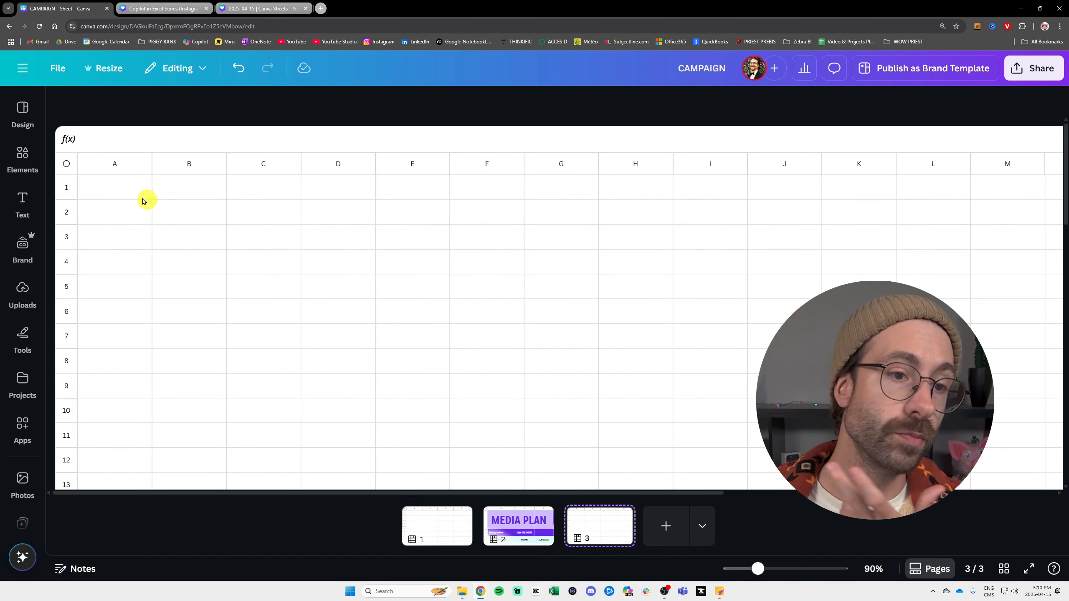
{"action": "left_click", "coordinate": [132, 196]}
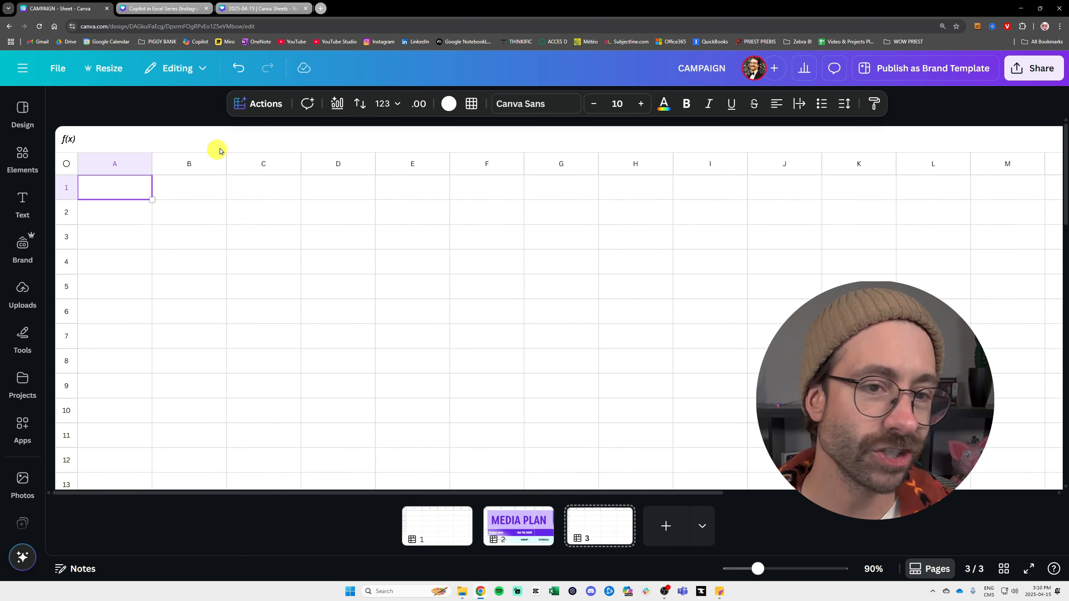
{"action": "left_click", "coordinate": [271, 109]}
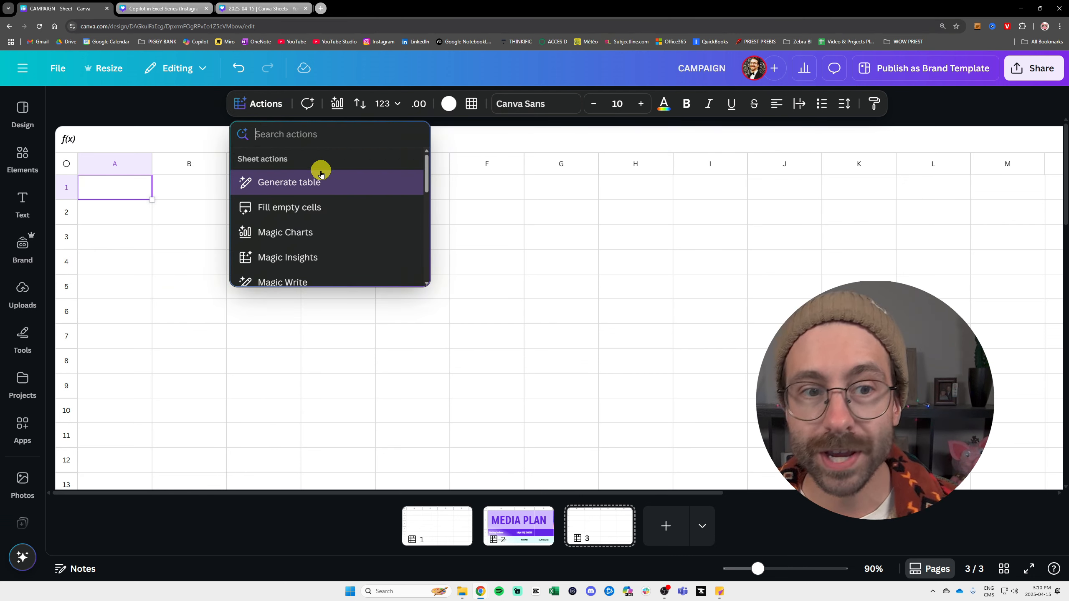
{"action": "left_click", "coordinate": [328, 188]}
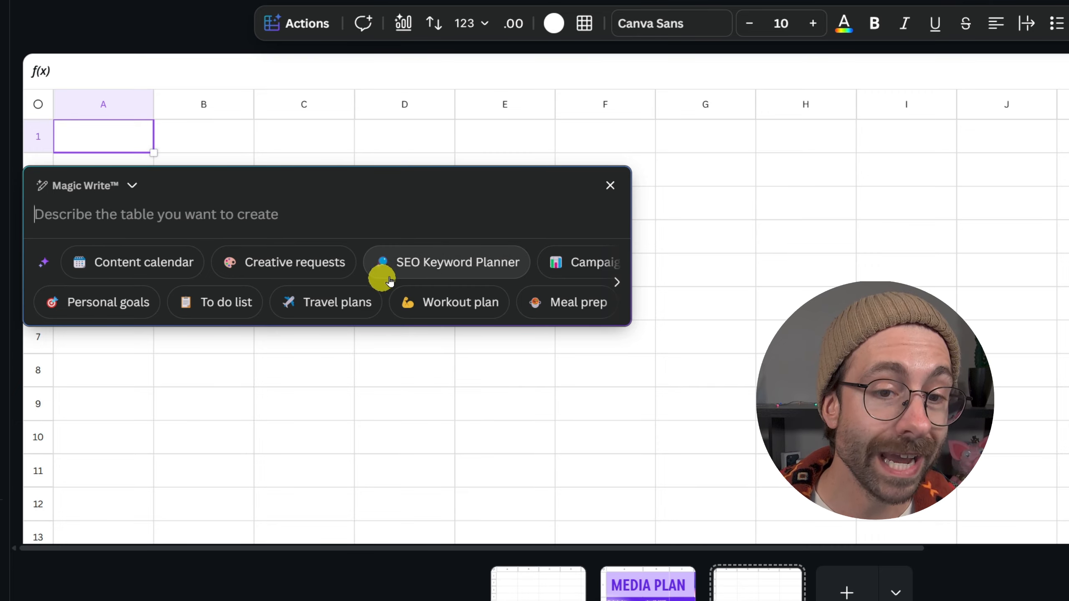
{"action": "left_click", "coordinate": [484, 269]}
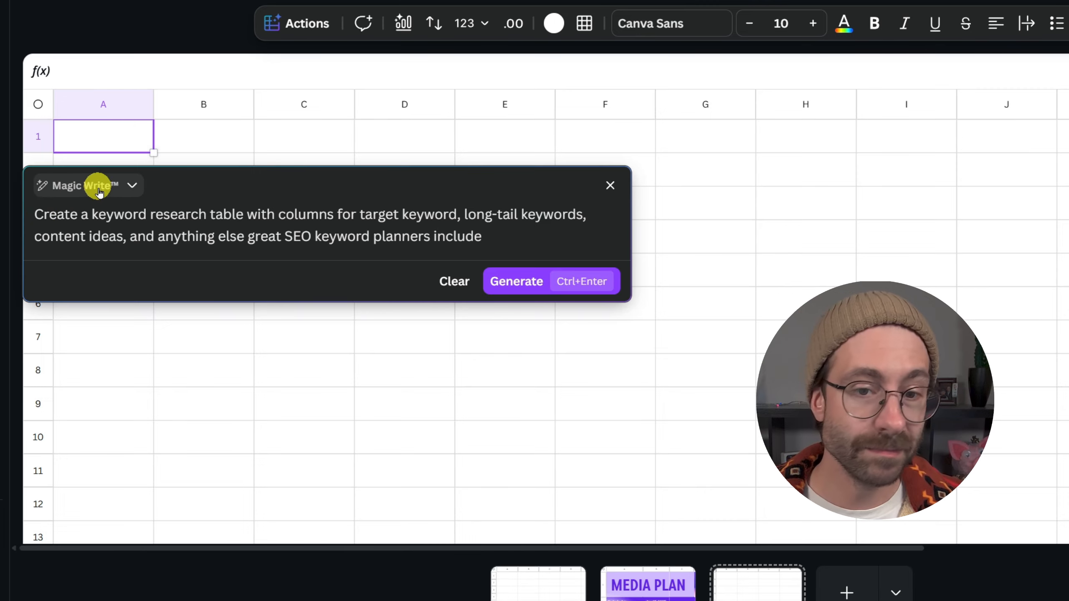
Step: Extend the prompt to focus on coffee shops for a YouTube coffee-tips channel called the PIGGY BEANS café, generate the table and insert it
{"action": "left_click_drag", "start_coordinate": [43, 215], "coordinate": [218, 213]}
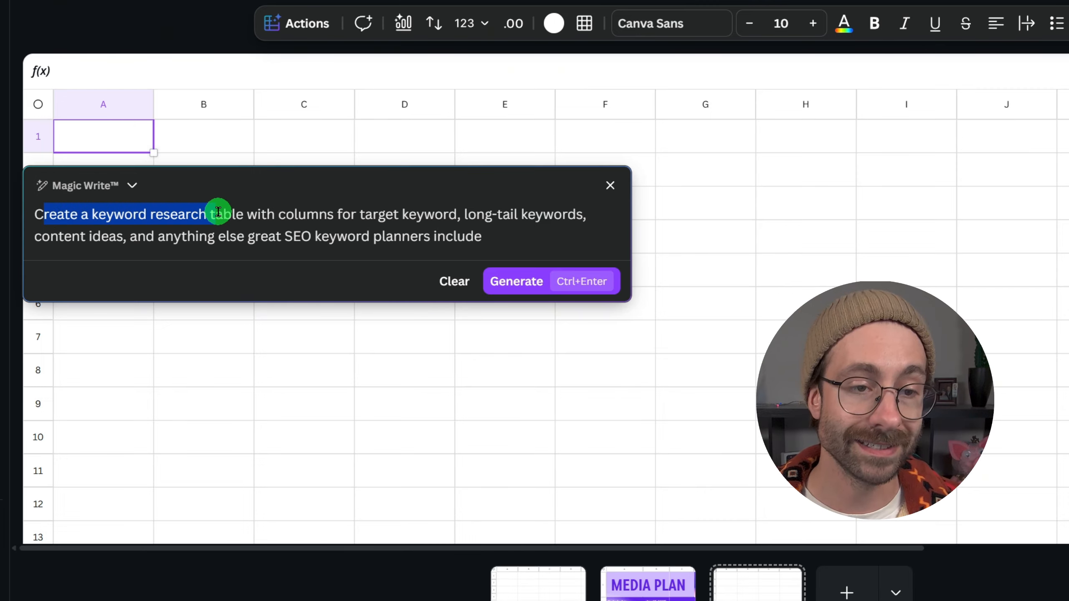
{"action": "left_click", "coordinate": [213, 210]}
{"action": "left_click_drag", "start_coordinate": [36, 213], "coordinate": [505, 235]}
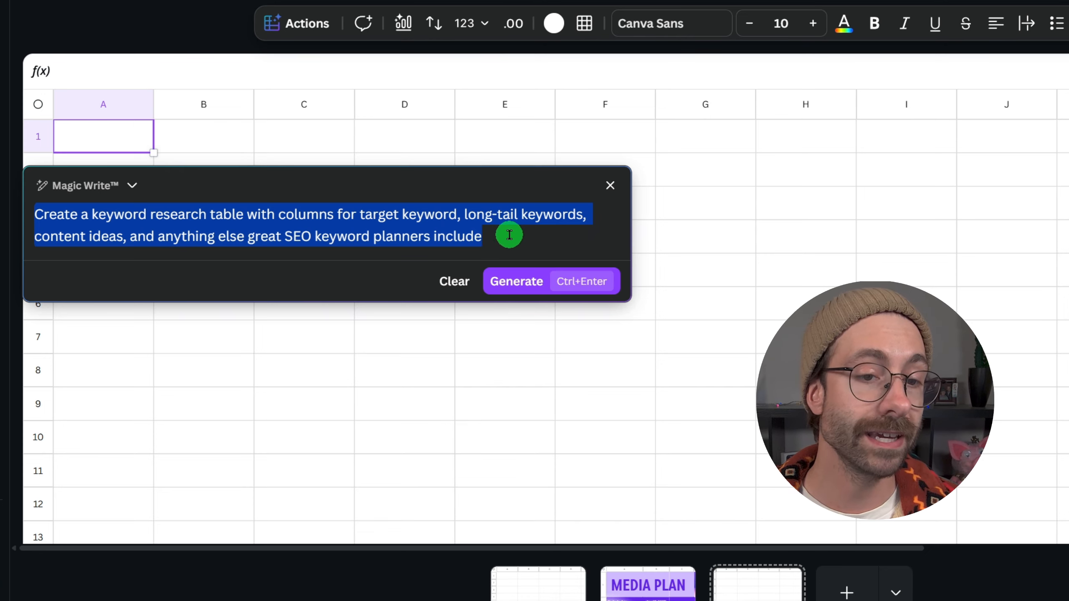
{"action": "left_click", "coordinate": [509, 235]}
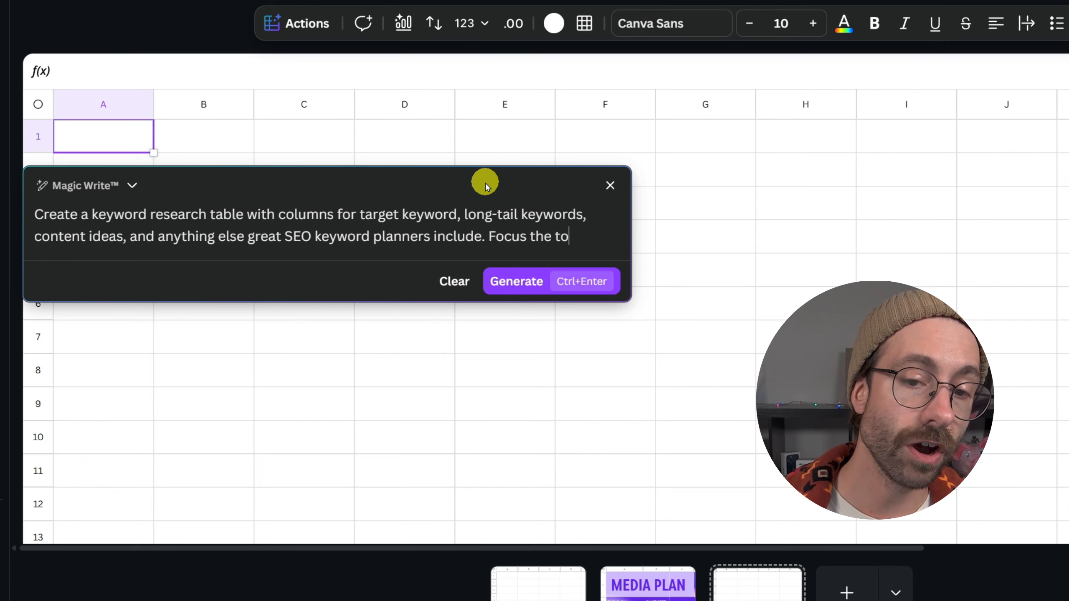
{"action": "type", "text": "Focus the topic on Coffee shops because we own a YouTube channel that gives tips on the Coffee. It's"}
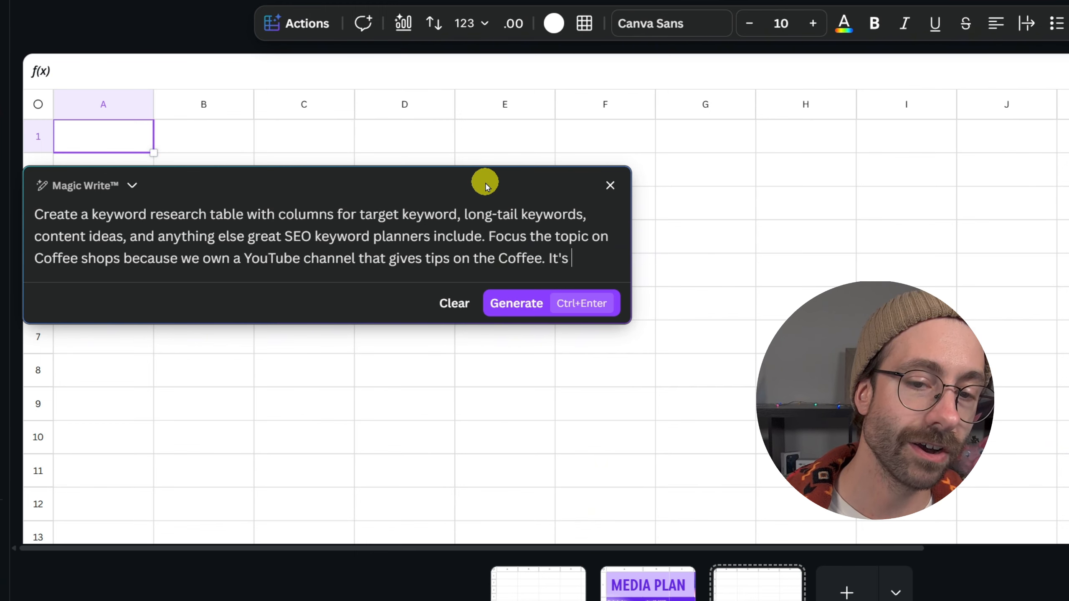
{"action": "type", "text": "called the PIGGY BEANS café"}
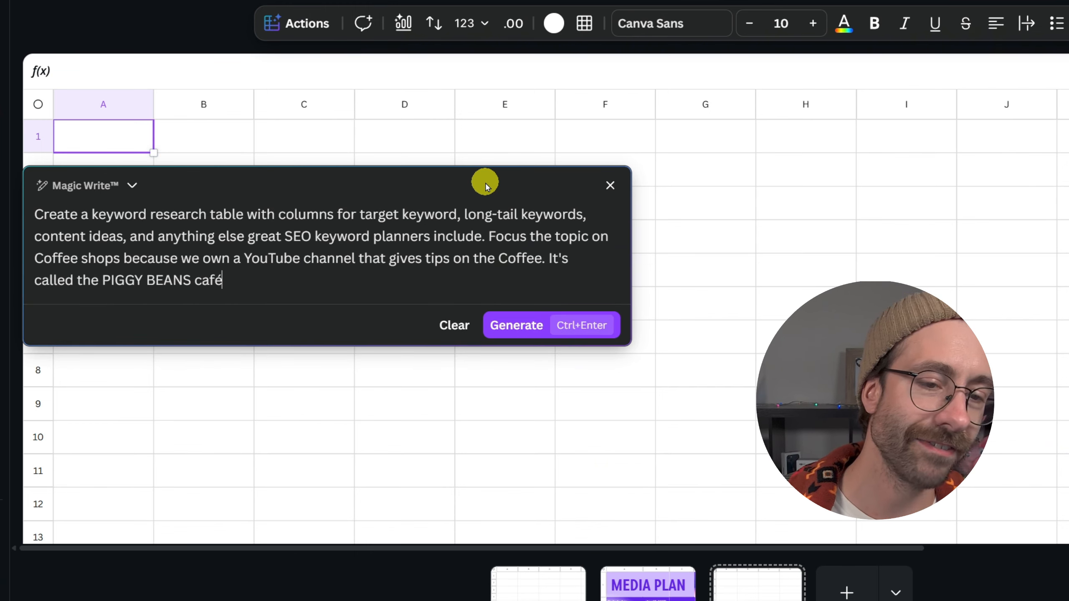
{"action": "left_click", "coordinate": [531, 324]}
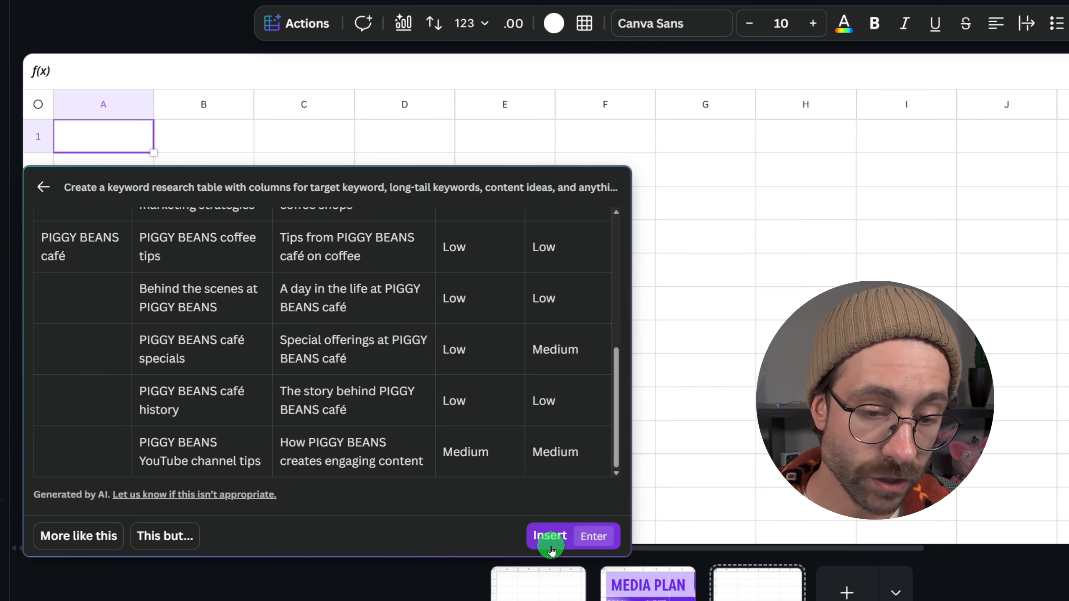
{"action": "left_click", "coordinate": [547, 537]}
Step: Review the inserted keyword table, including its Search Volume and Competition columns and the PIGGY BEANS café rows
{"action": "left_click", "coordinate": [511, 248]}
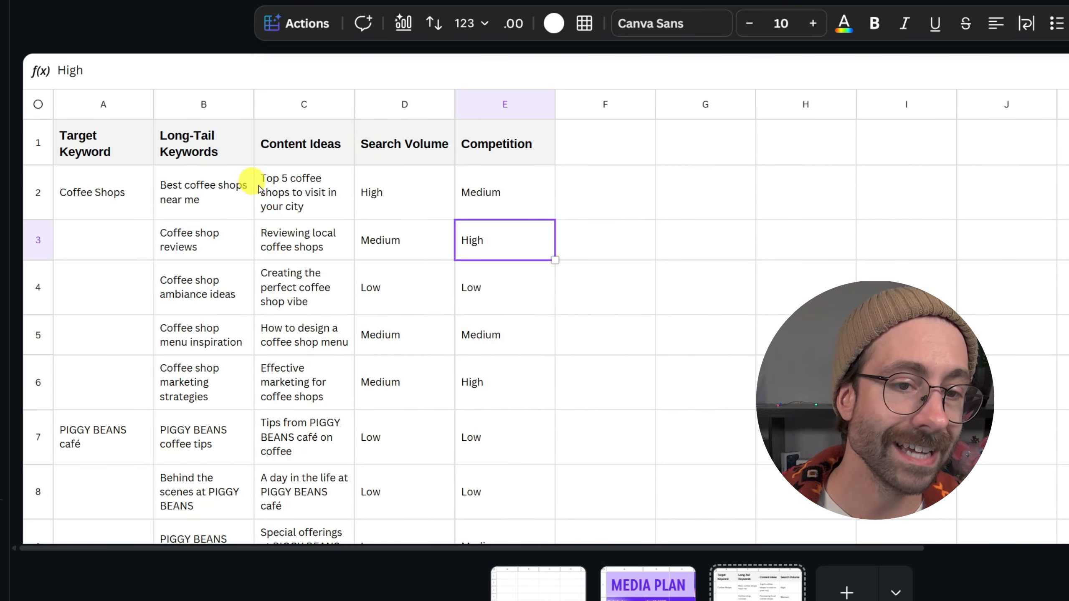
{"action": "left_click_drag", "start_coordinate": [131, 160], "coordinate": [513, 453]}
{"action": "left_click", "coordinate": [457, 311]}
{"action": "left_click_drag", "start_coordinate": [379, 147], "coordinate": [414, 381]}
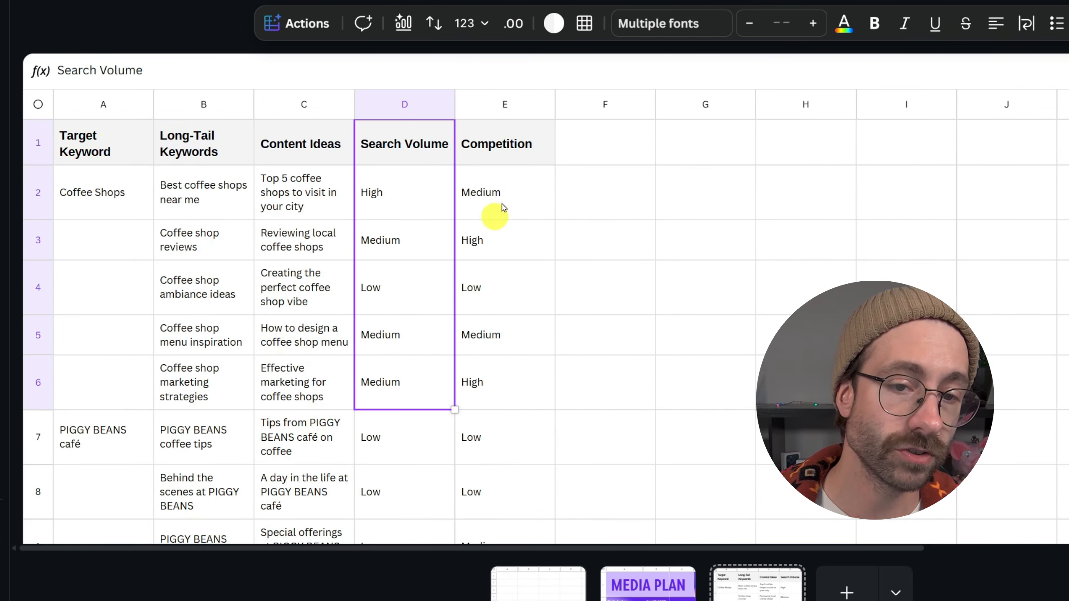
{"action": "left_click_drag", "start_coordinate": [505, 146], "coordinate": [520, 400]}
{"action": "left_click", "coordinate": [507, 273]}
{"action": "left_click_drag", "start_coordinate": [420, 156], "coordinate": [539, 416]}
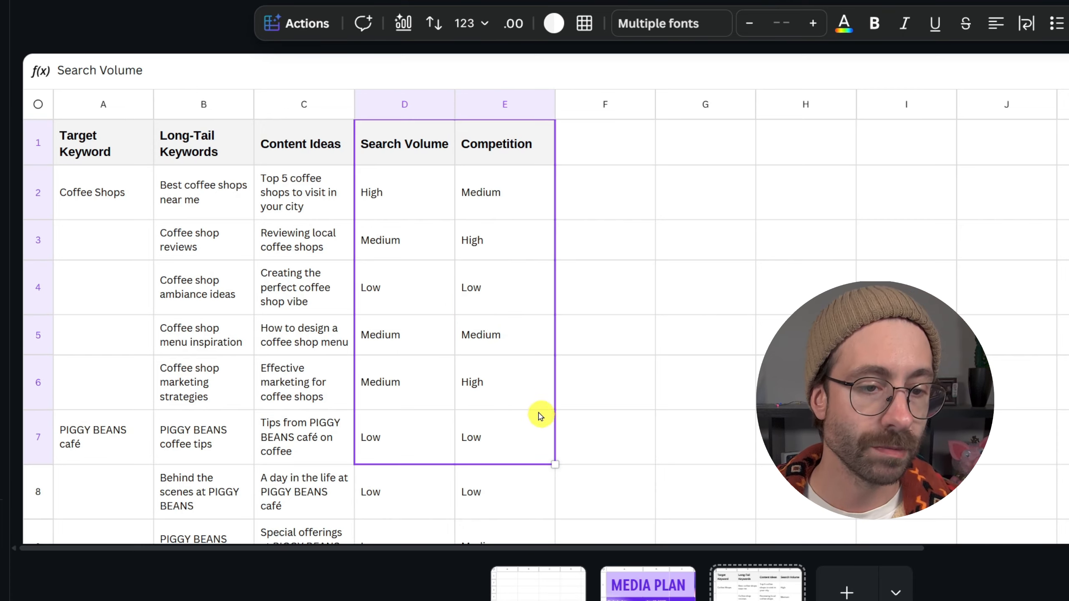
{"action": "scroll", "coordinate": [444, 325], "scroll_direction": "down", "scroll_amount": 4}
{"action": "left_click_drag", "start_coordinate": [136, 210], "coordinate": [609, 441]}
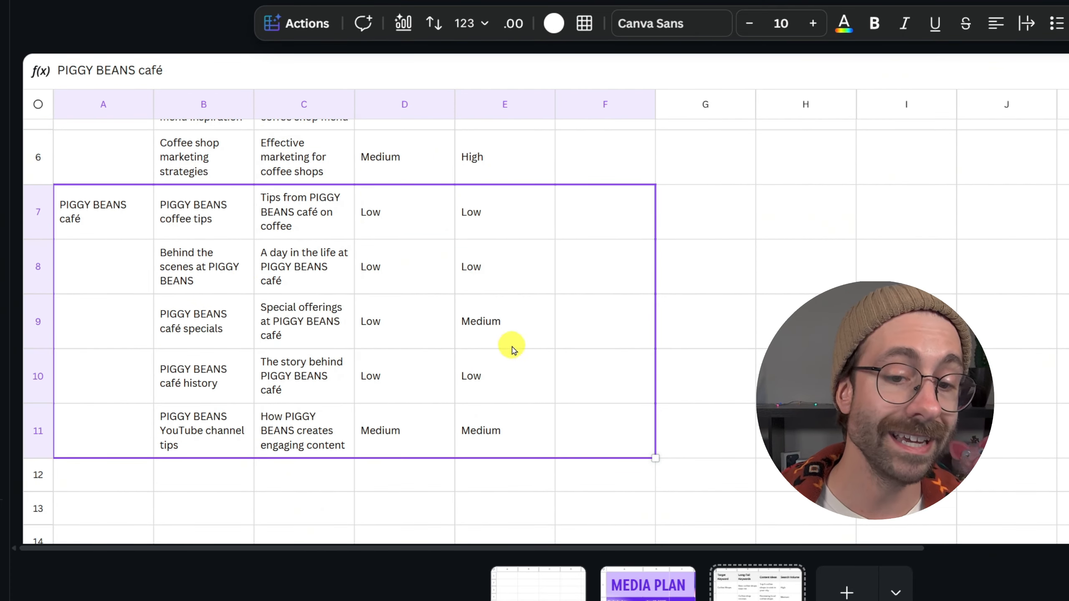
{"action": "left_click", "coordinate": [509, 349]}
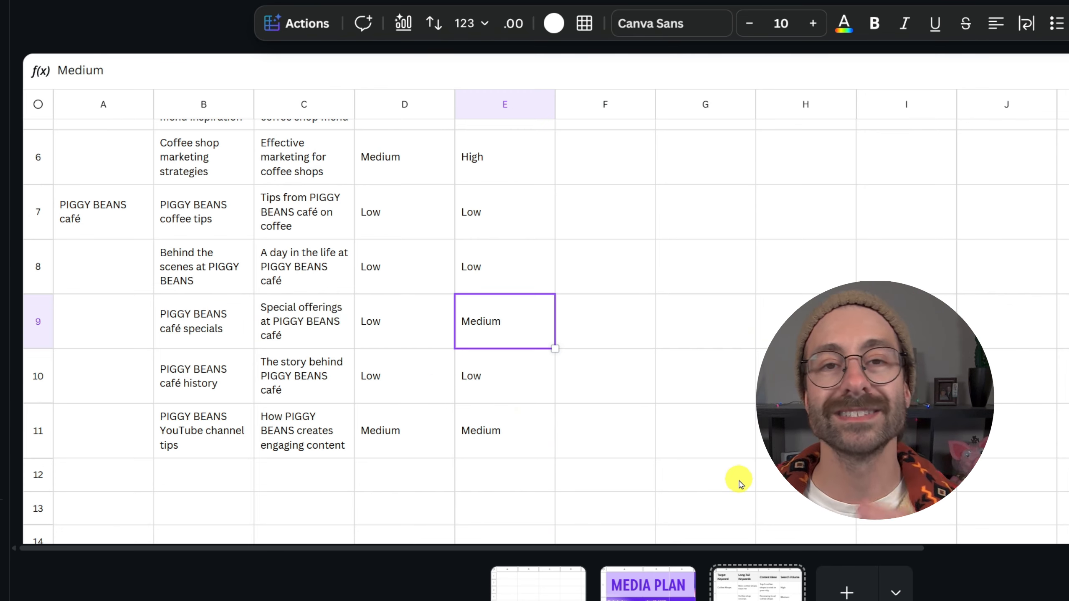
Step: Add another blank sheet and start generating a table from the Email Marketing Calendar prompt
{"action": "left_click", "coordinate": [847, 591]}
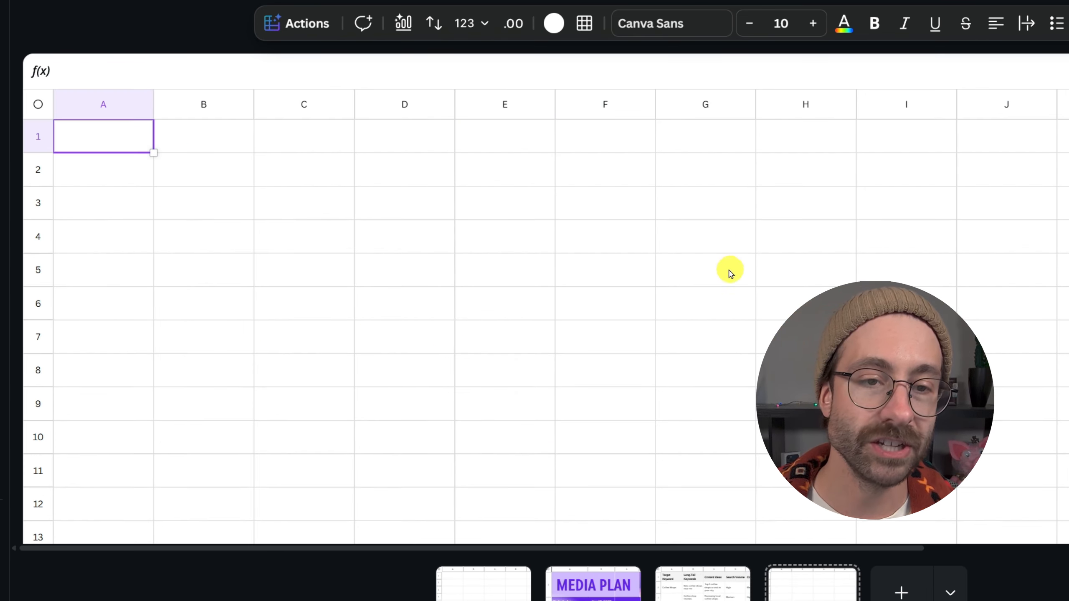
{"action": "left_click", "coordinate": [297, 32]}
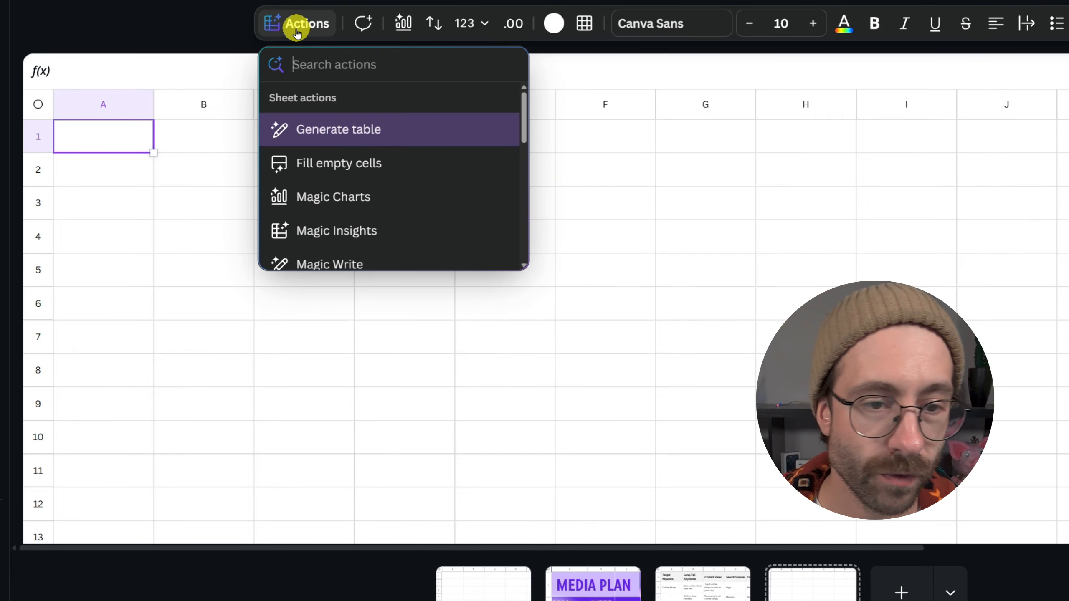
{"action": "left_click", "coordinate": [409, 130]}
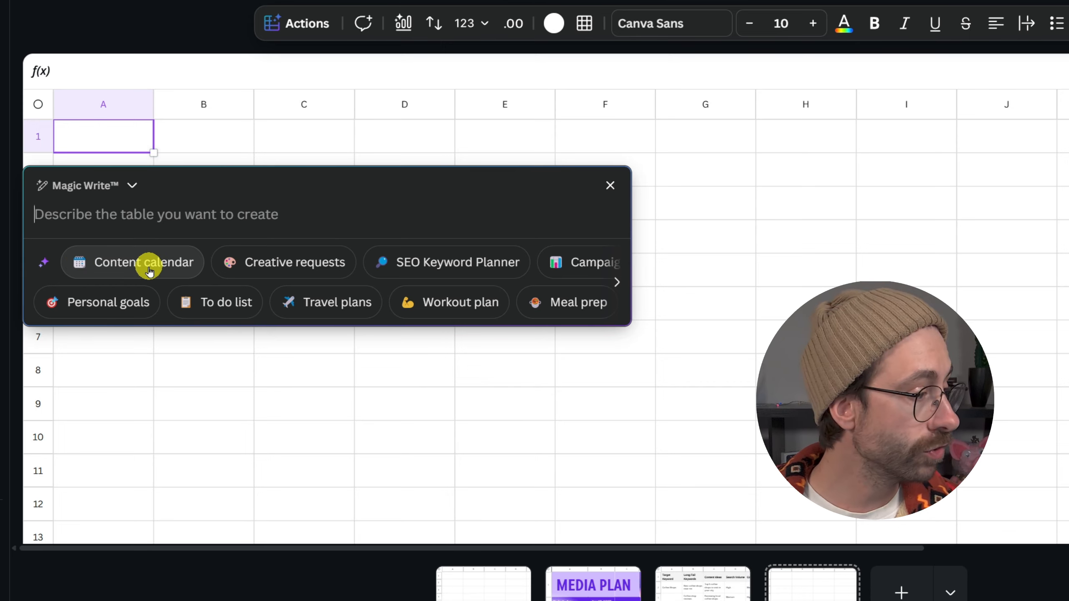
{"action": "left_click", "coordinate": [618, 283]}
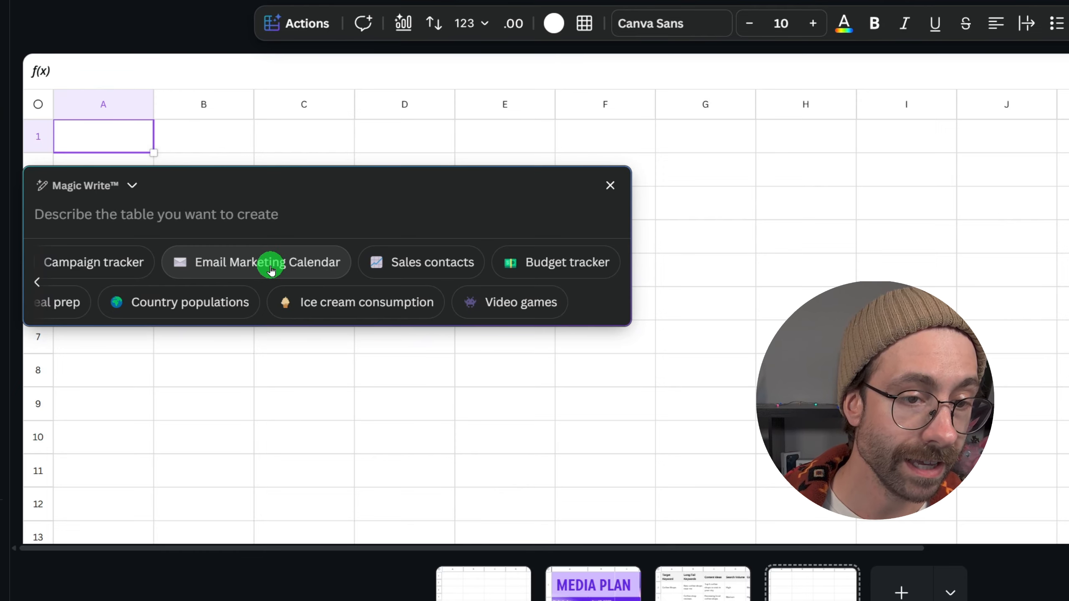
{"action": "left_click", "coordinate": [271, 270]}
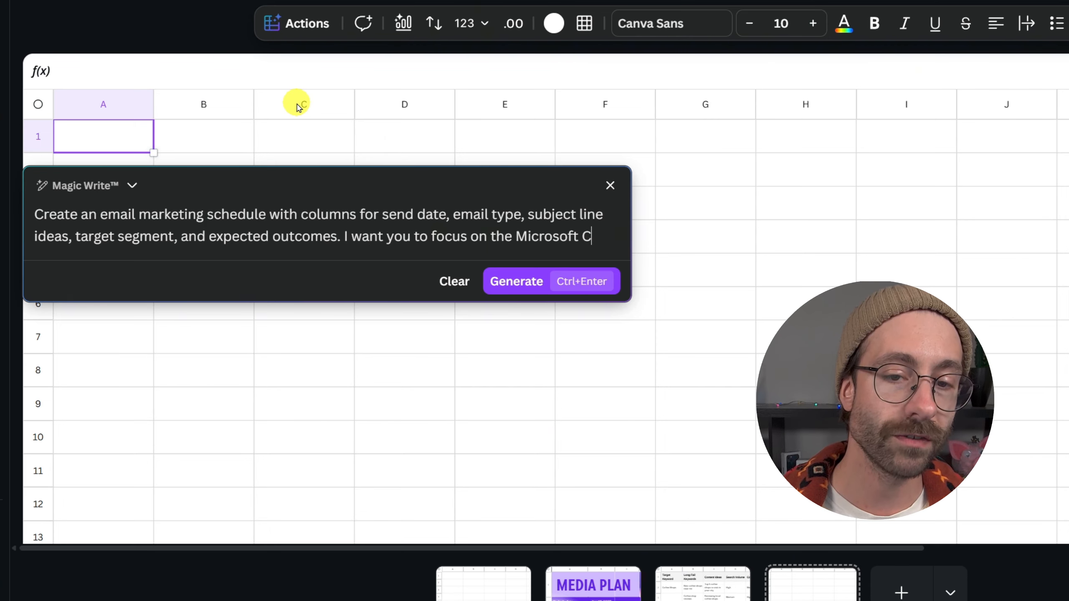
Step: Add "I want you to focus on the Microsoft Copilot Topic." to the prompt, then generate and review the email schedule
{"action": "type", "text": "opilot Topic."}
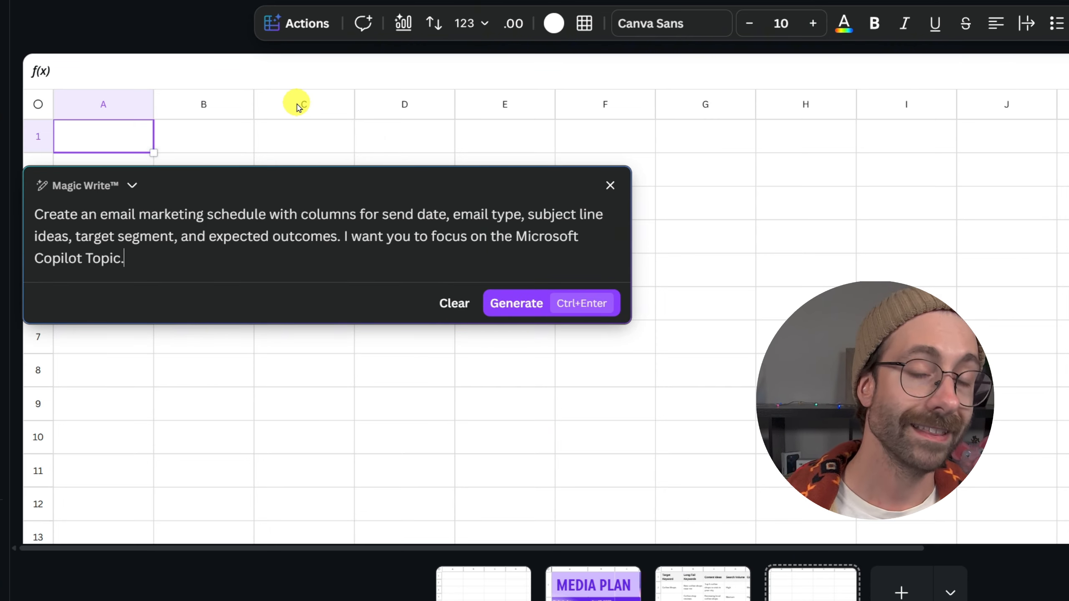
{"action": "left_click", "coordinate": [530, 303]}
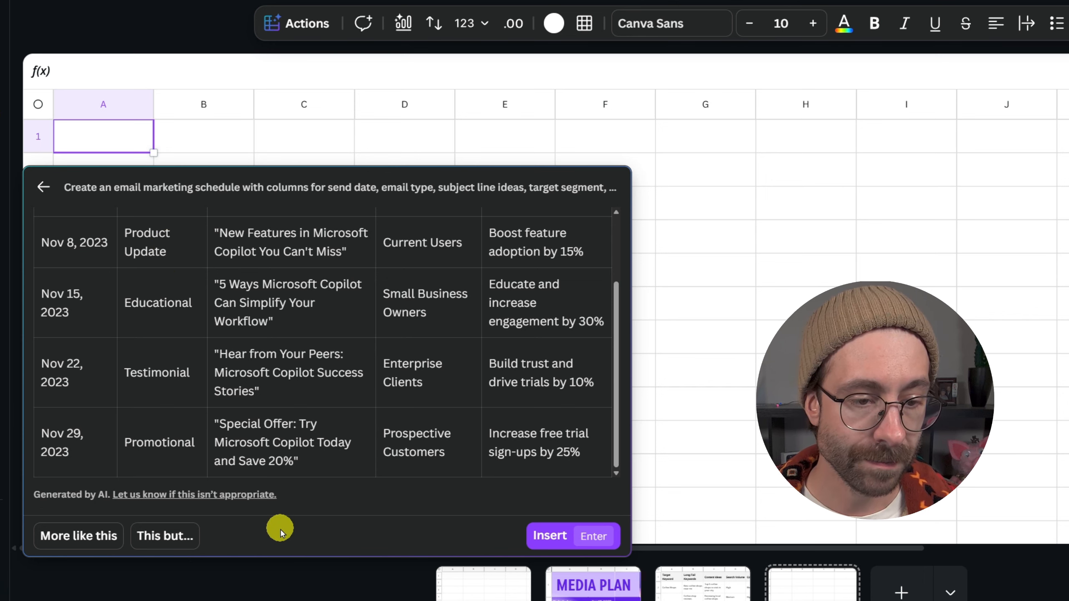
{"action": "scroll", "coordinate": [320, 333], "scroll_direction": "up", "scroll_amount": 3}
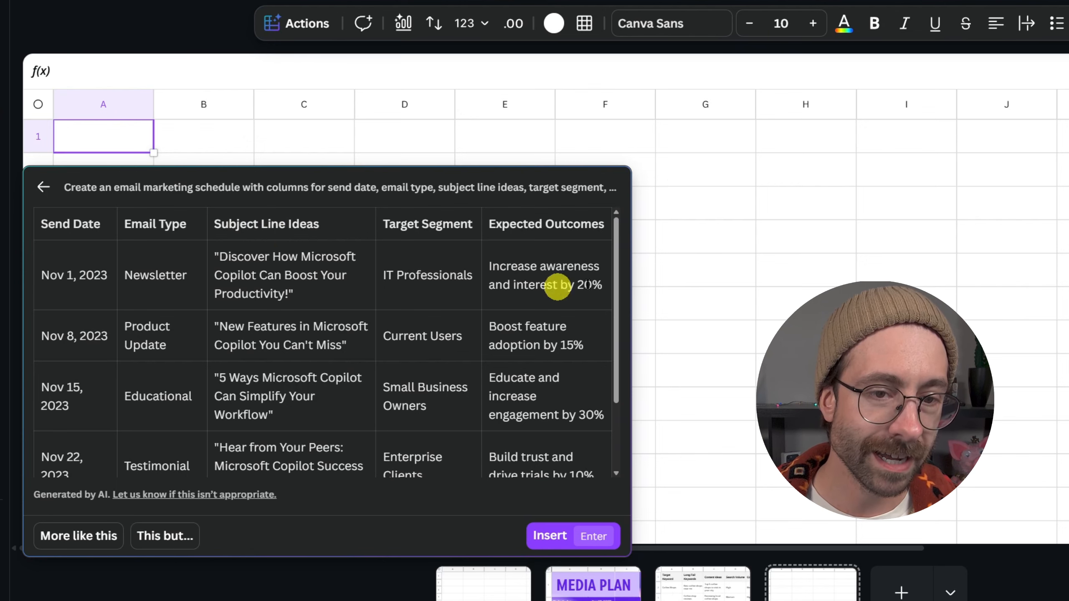
{"action": "scroll", "coordinate": [421, 320], "scroll_direction": "down", "scroll_amount": 3}
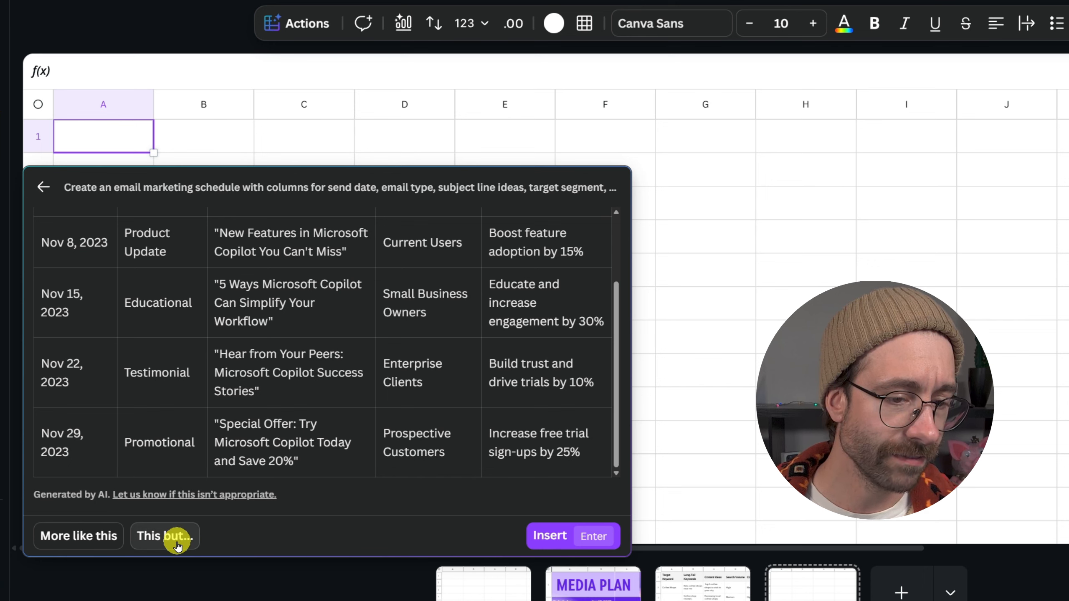
Step: Regenerate the schedule with the refinement "start with Q2 of 2025 all the way through december 2026." and insert it into the sheet
{"action": "left_click", "coordinate": [161, 536]}
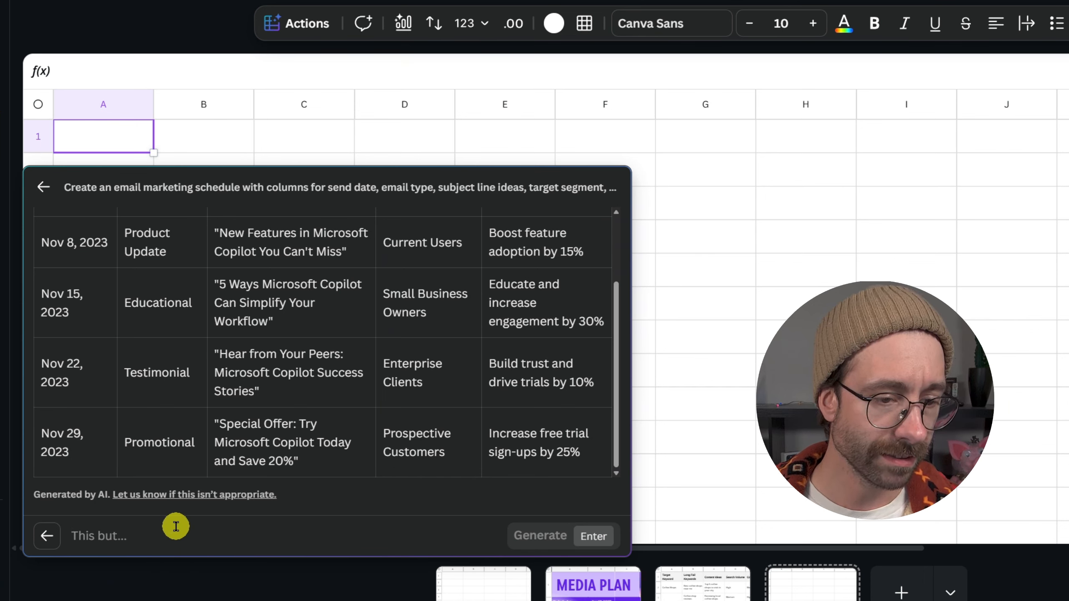
{"action": "type", "text": "start with Q2 of 2025 all the  way through december 2026."}
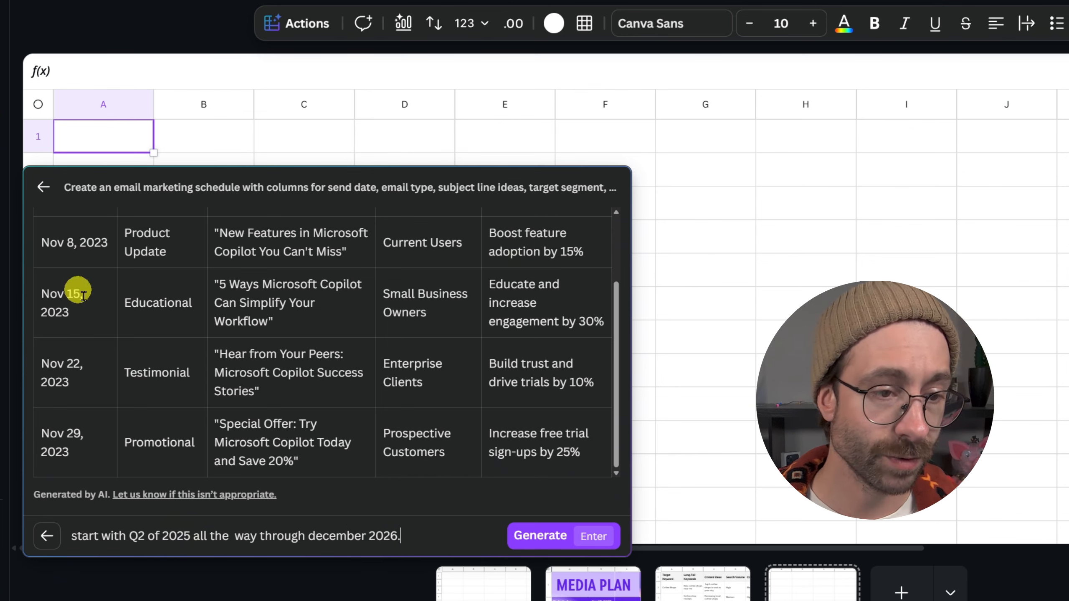
{"action": "scroll", "coordinate": [79, 291], "scroll_direction": "up", "scroll_amount": 3}
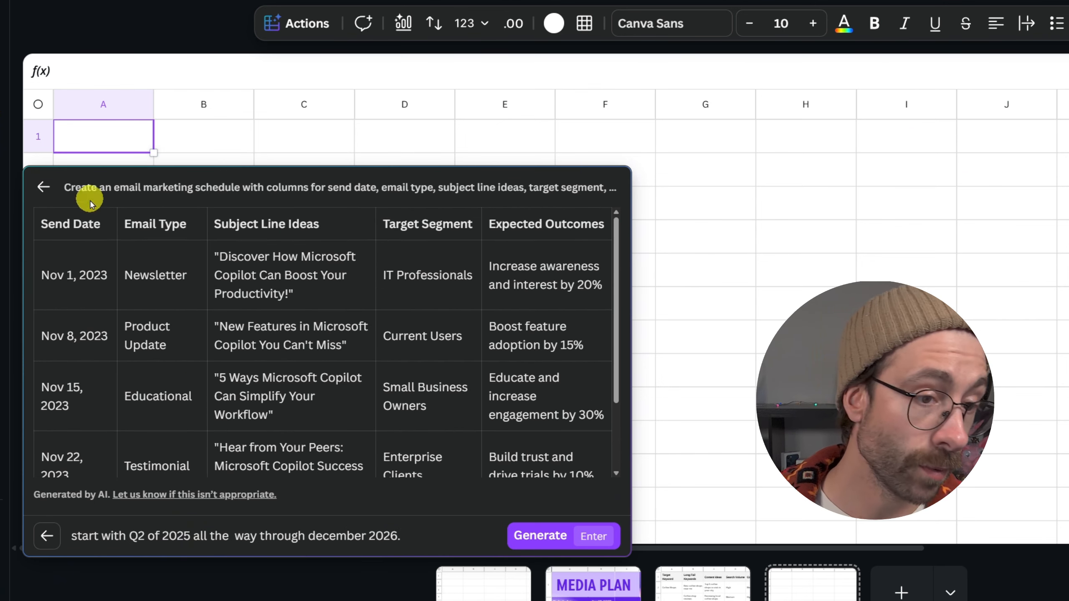
{"action": "left_click", "coordinate": [547, 539]}
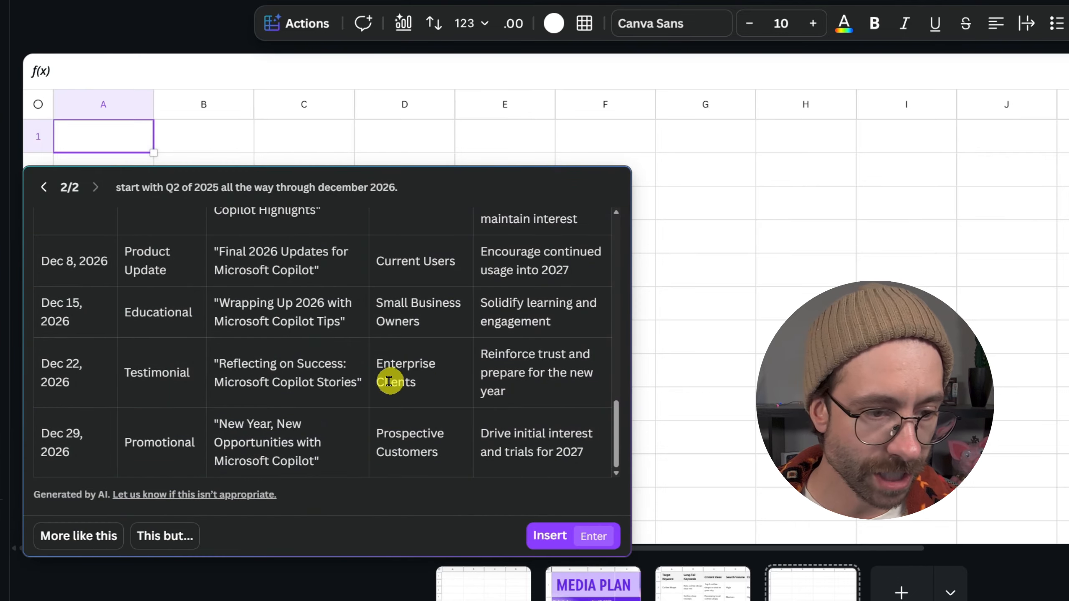
{"action": "left_click", "coordinate": [551, 537]}
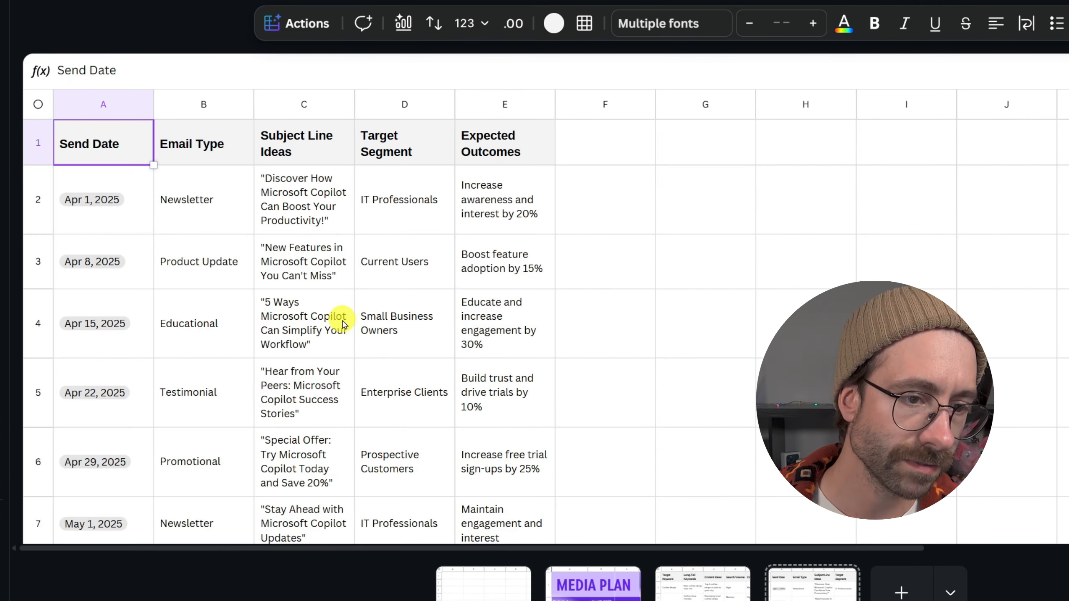
Step: Check how the send dates in the inserted email schedule progress from 2025 into 2026
{"action": "scroll", "coordinate": [286, 262], "scroll_direction": "down", "scroll_amount": 5}
{"action": "scroll", "coordinate": [286, 266], "scroll_direction": "down", "scroll_amount": 4}
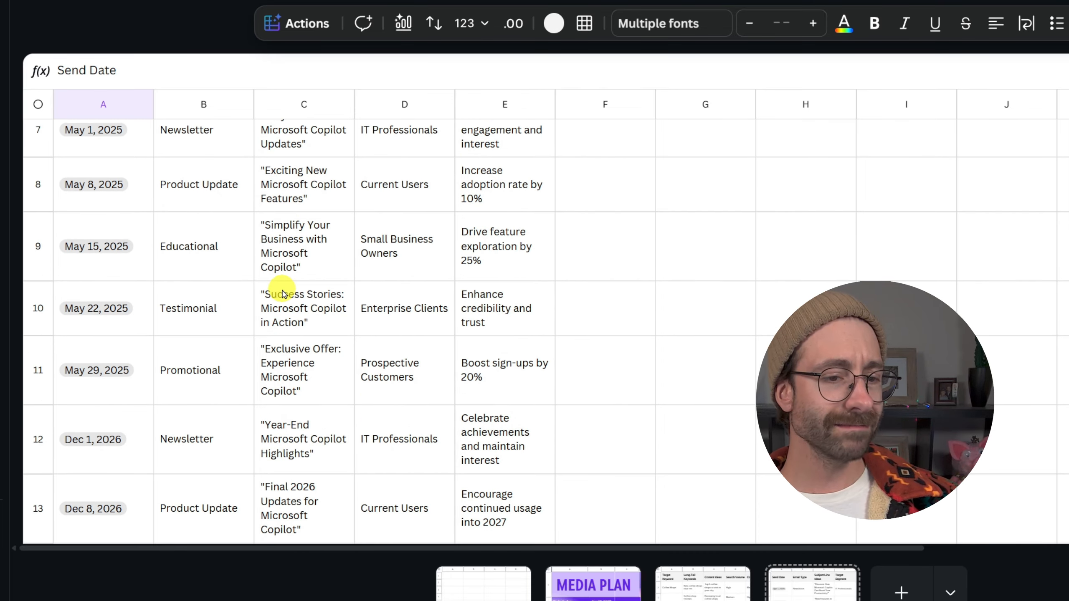
{"action": "left_click_drag", "start_coordinate": [148, 334], "coordinate": [145, 270]}
{"action": "left_click", "coordinate": [140, 279]}
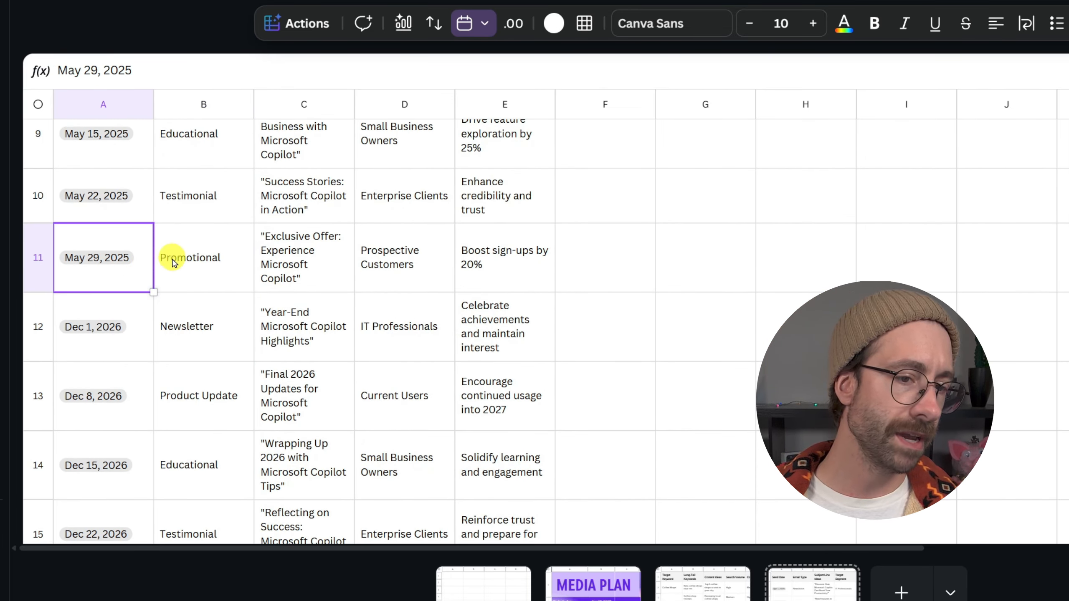
{"action": "left_click", "coordinate": [145, 321]}
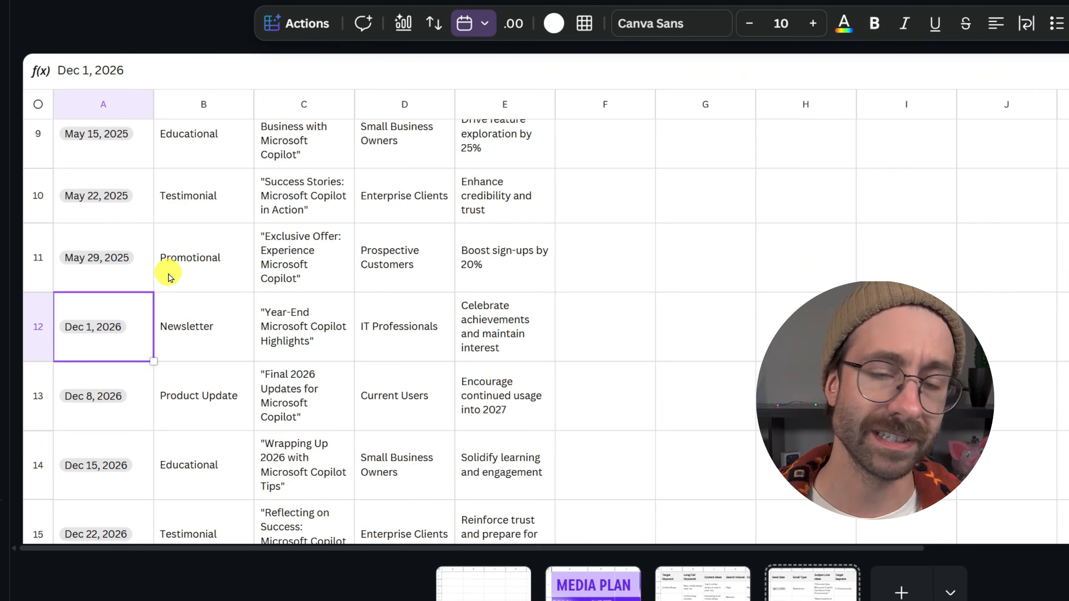
{"action": "scroll", "coordinate": [304, 246], "scroll_direction": "up", "scroll_amount": 10}
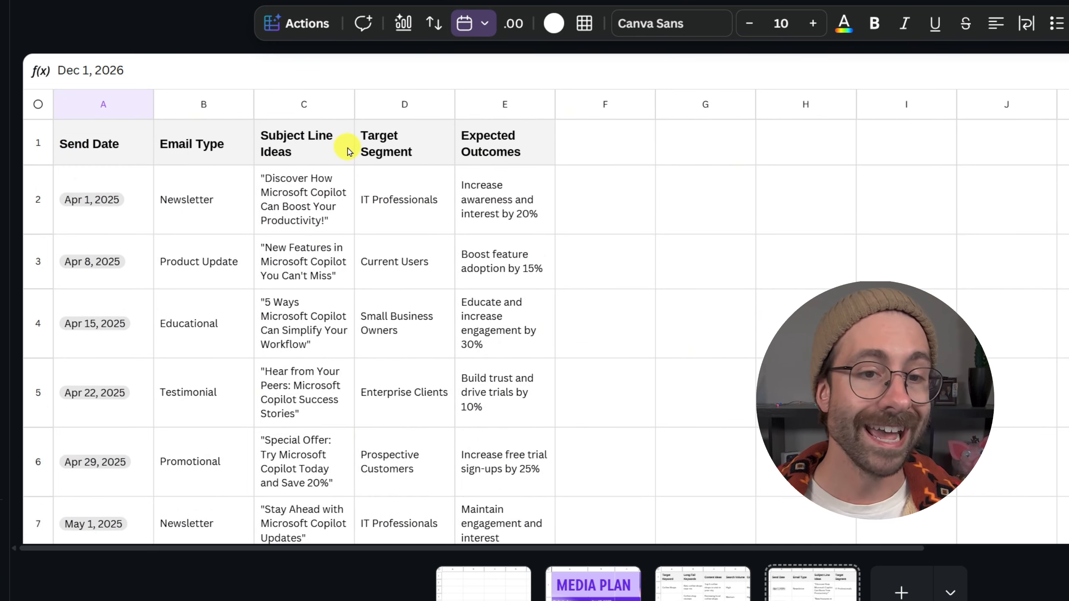
Step: Select the whole email schedule table and submit the Magic Write prompt "Add a column that includes a draft of the email."
{"action": "left_click", "coordinate": [116, 152]}
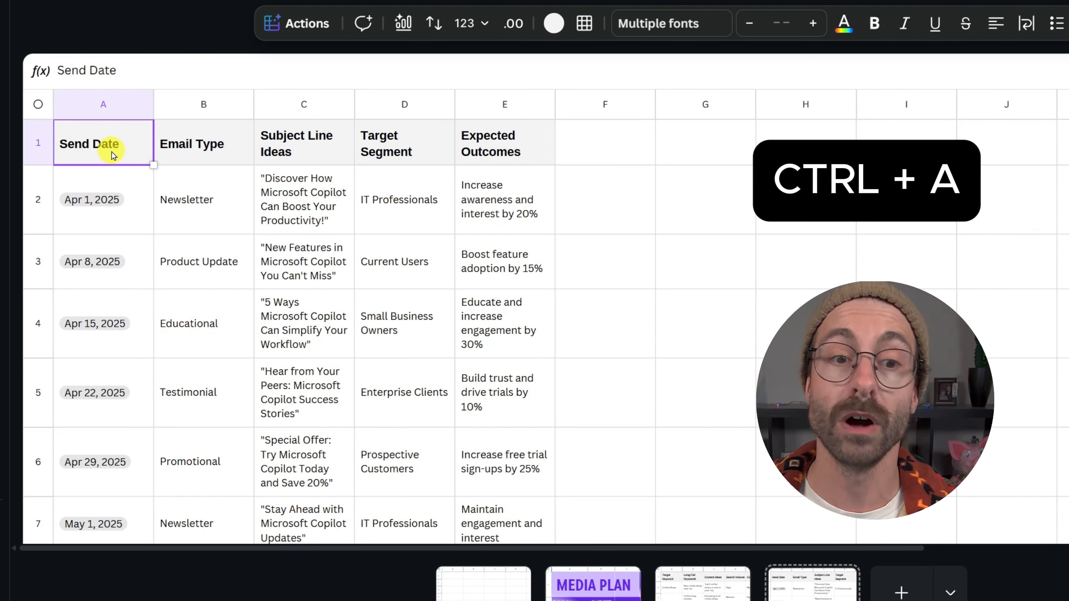
{"action": "key", "text": "ctrl+a"}
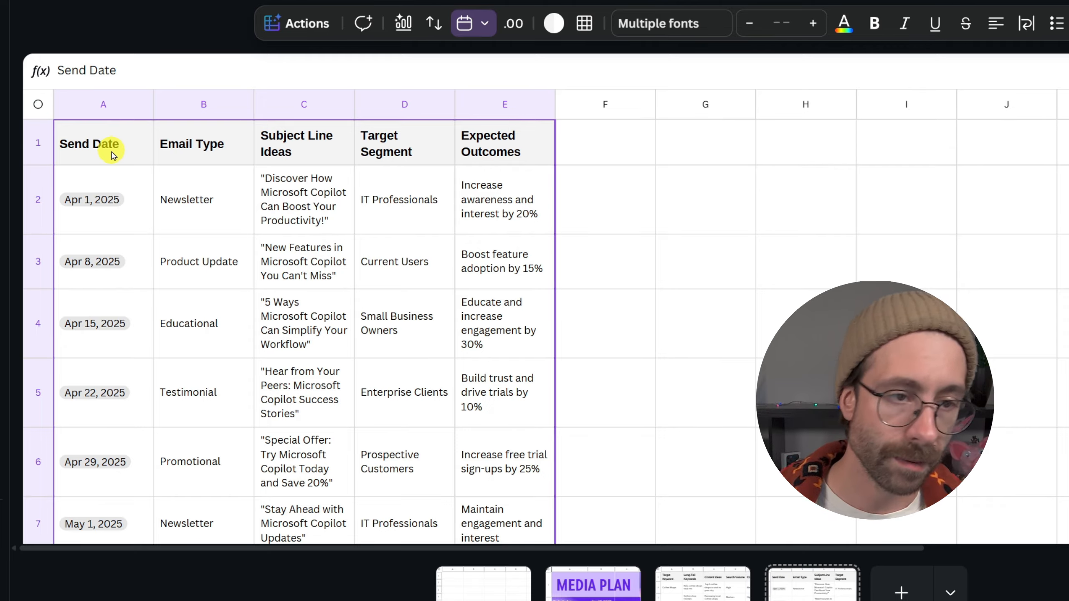
{"action": "scroll", "coordinate": [334, 234], "scroll_direction": "down", "scroll_amount": 15}
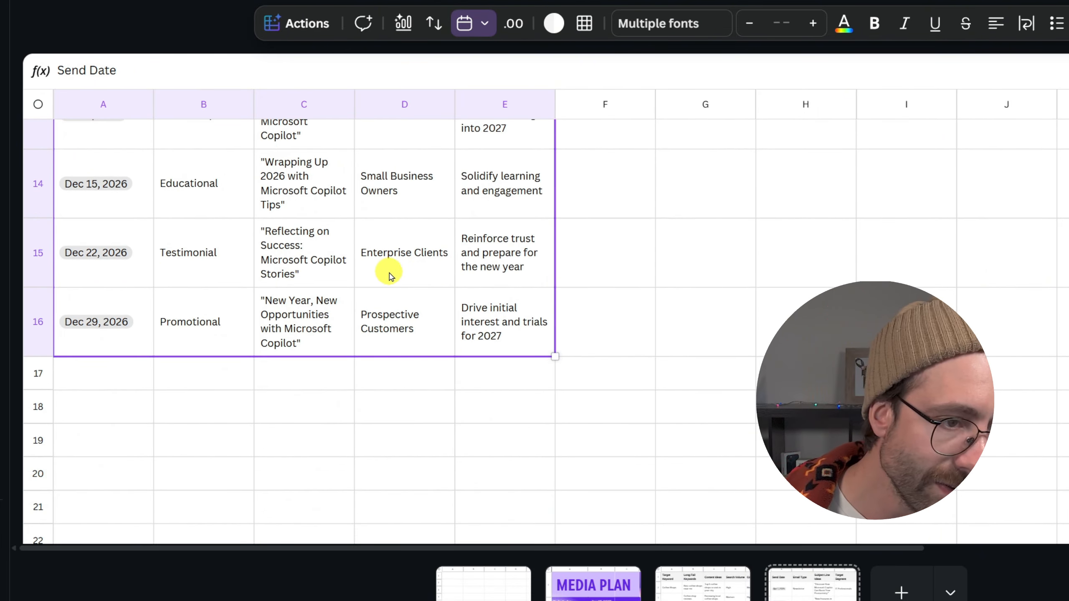
{"action": "scroll", "coordinate": [362, 269], "scroll_direction": "up", "scroll_amount": 3}
{"action": "scroll", "coordinate": [346, 288], "scroll_direction": "up", "scroll_amount": 10}
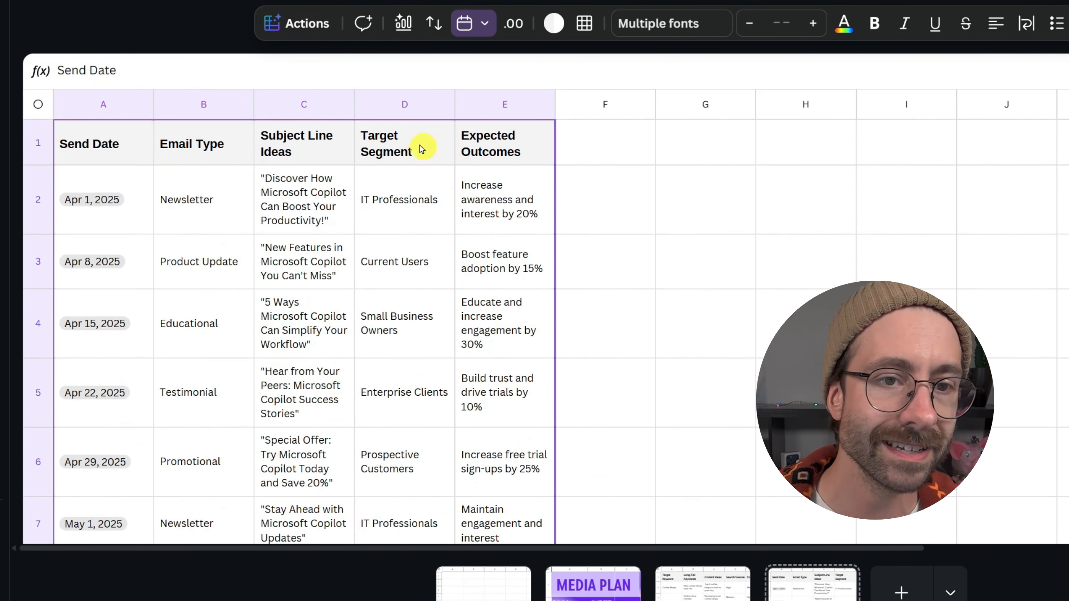
{"action": "left_click", "coordinate": [308, 25]}
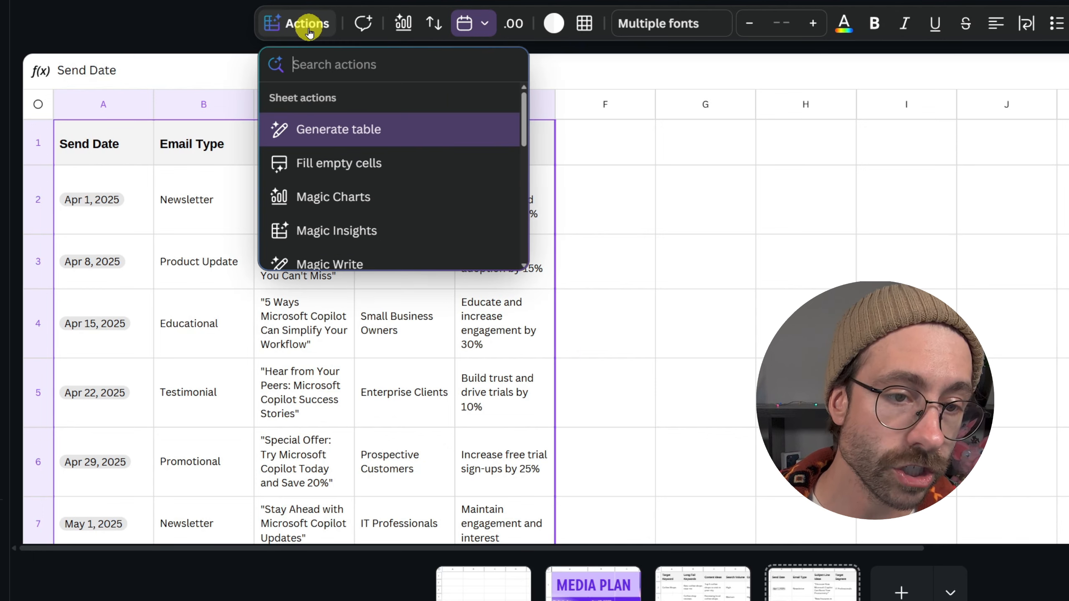
{"action": "scroll", "coordinate": [406, 153], "scroll_direction": "down", "scroll_amount": 2}
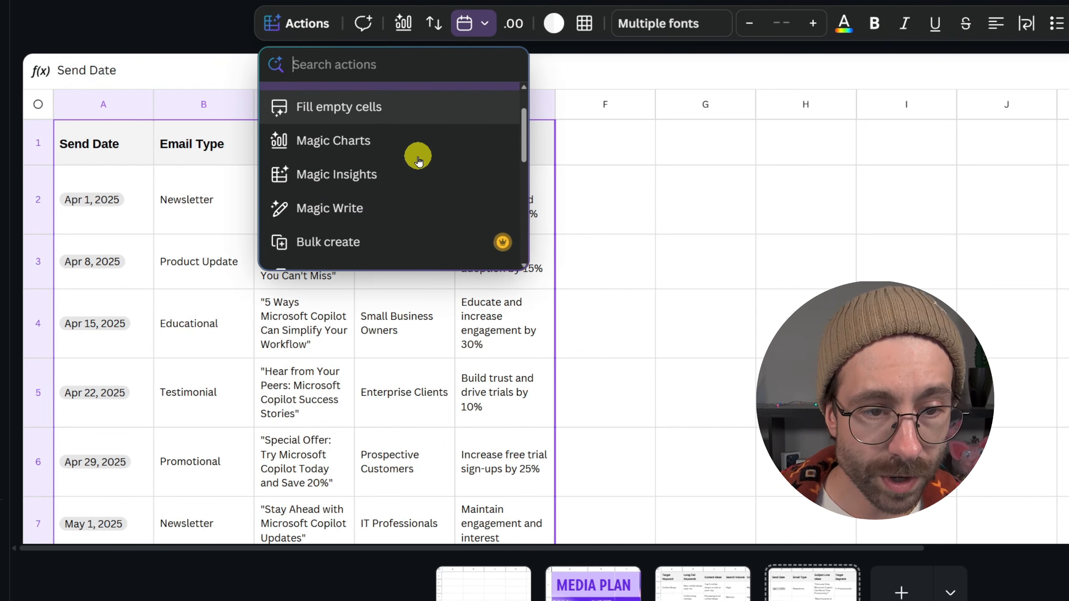
{"action": "scroll", "coordinate": [425, 207], "scroll_direction": "down", "scroll_amount": 1}
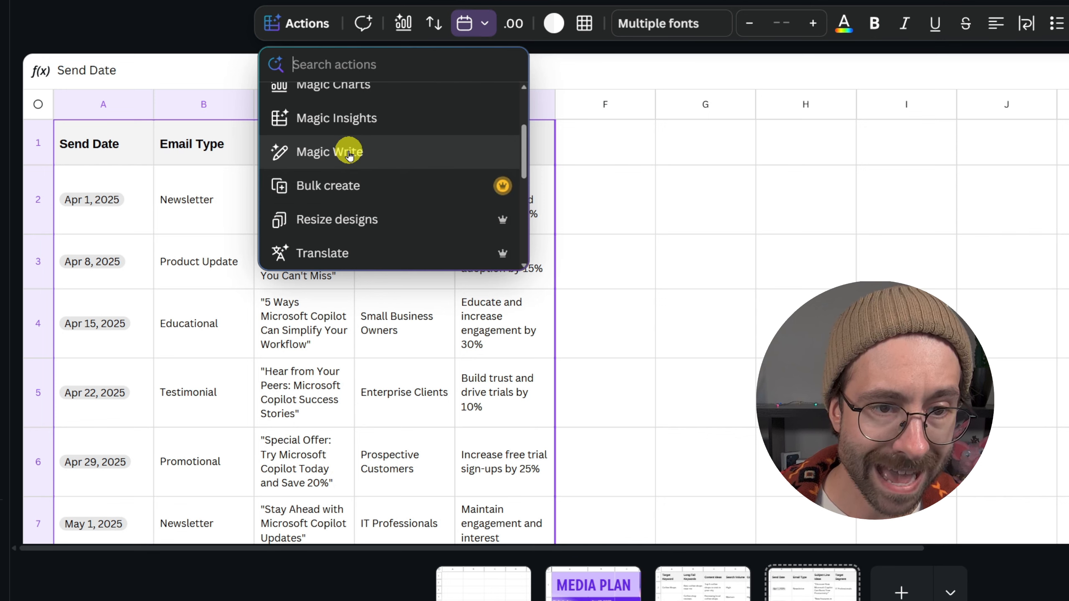
{"action": "left_click", "coordinate": [349, 155]}
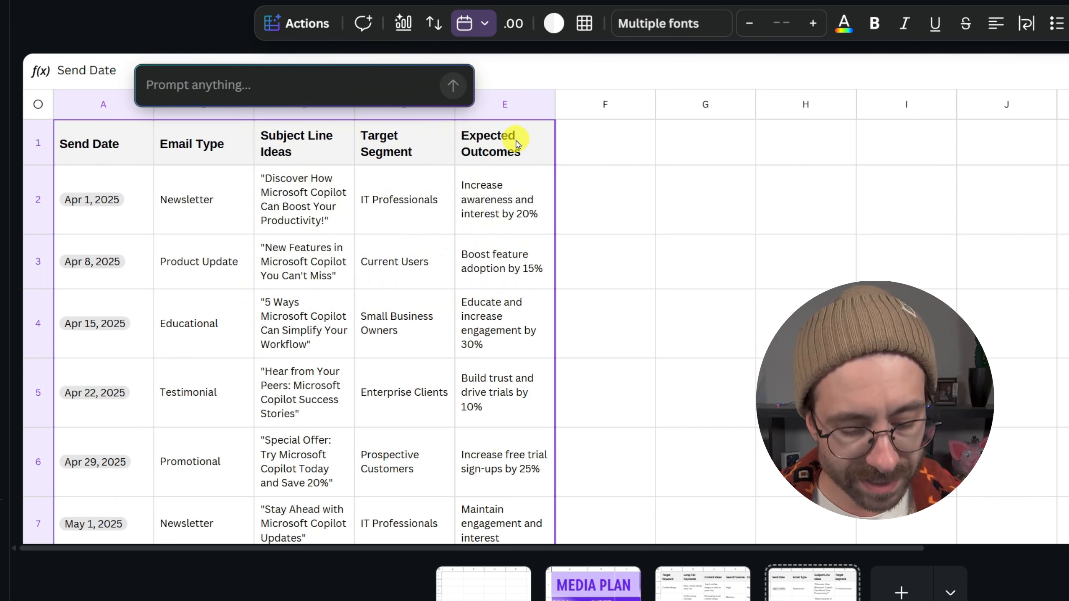
{"action": "type", "text": "A"}
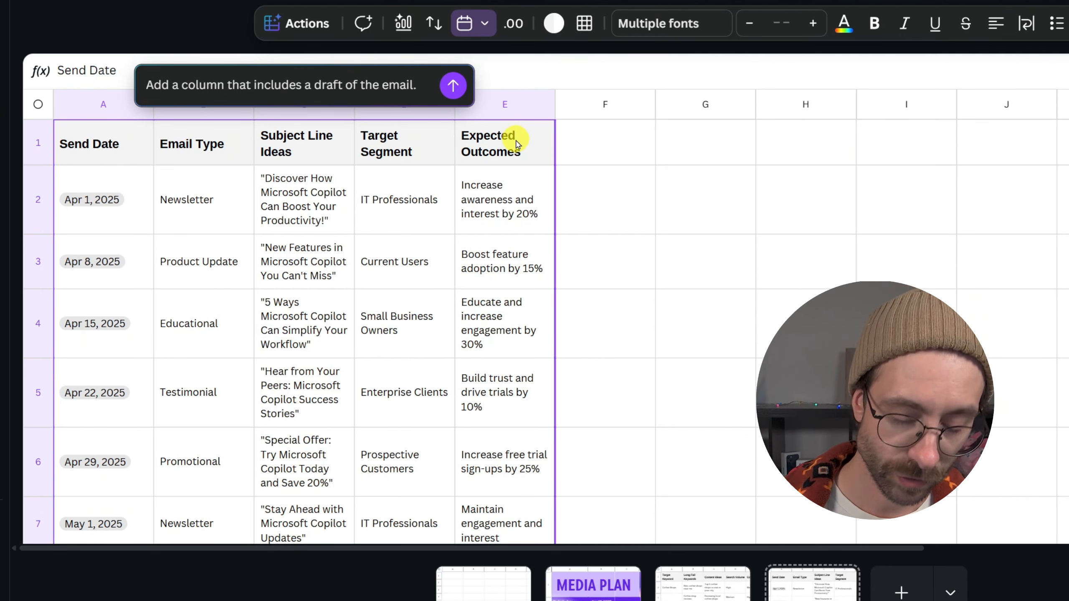
{"action": "key", "text": "Return"}
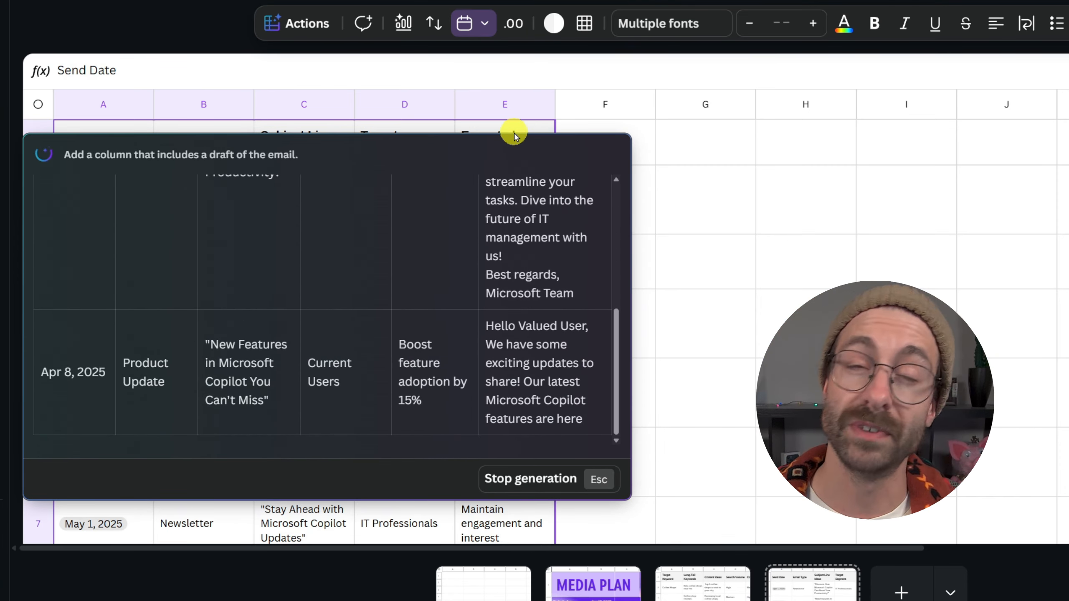
Step: Review the generated table with its Email Draft column and insert it into the sheet
{"action": "scroll", "coordinate": [540, 313], "scroll_direction": "up", "scroll_amount": 10}
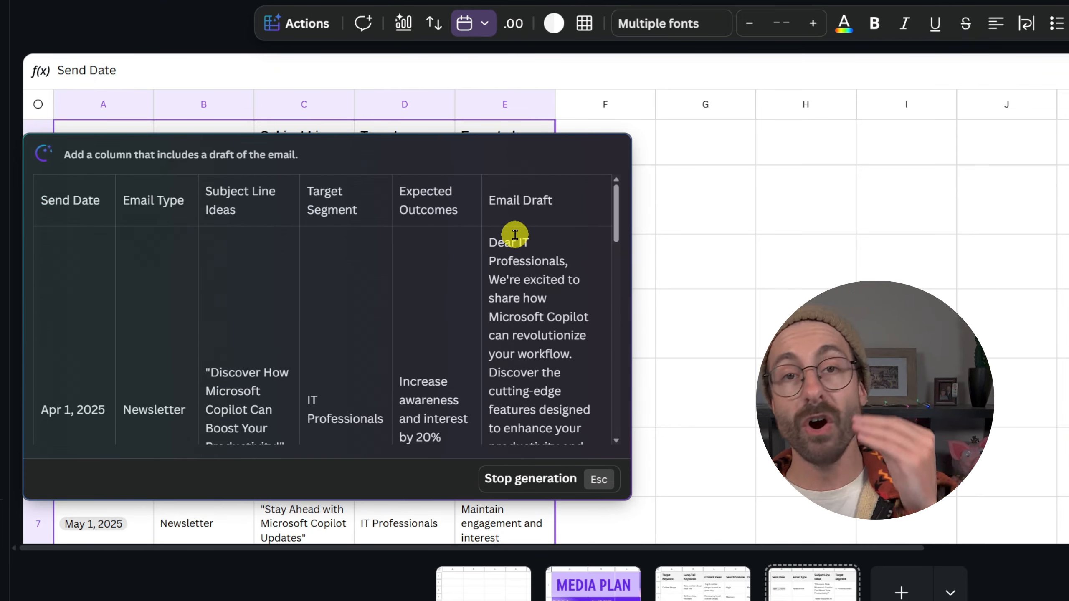
{"action": "scroll", "coordinate": [503, 221], "scroll_direction": "down", "scroll_amount": 1}
{"action": "left_click_drag", "start_coordinate": [490, 188], "coordinate": [578, 408]}
{"action": "left_click", "coordinate": [556, 357]}
{"action": "scroll", "coordinate": [547, 332], "scroll_direction": "down", "scroll_amount": 15}
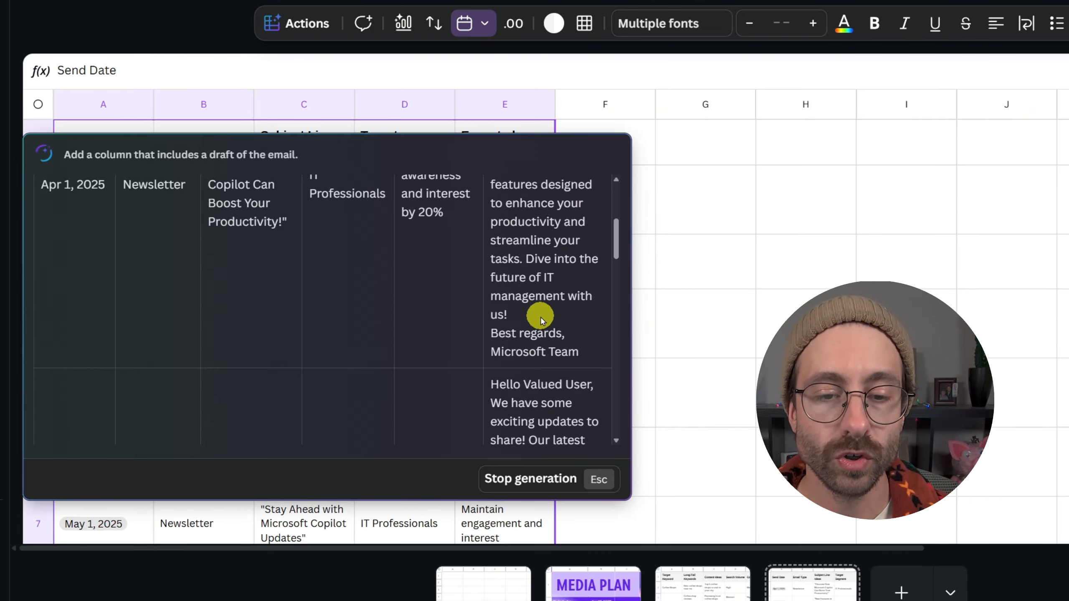
{"action": "scroll", "coordinate": [537, 299], "scroll_direction": "down", "scroll_amount": 3}
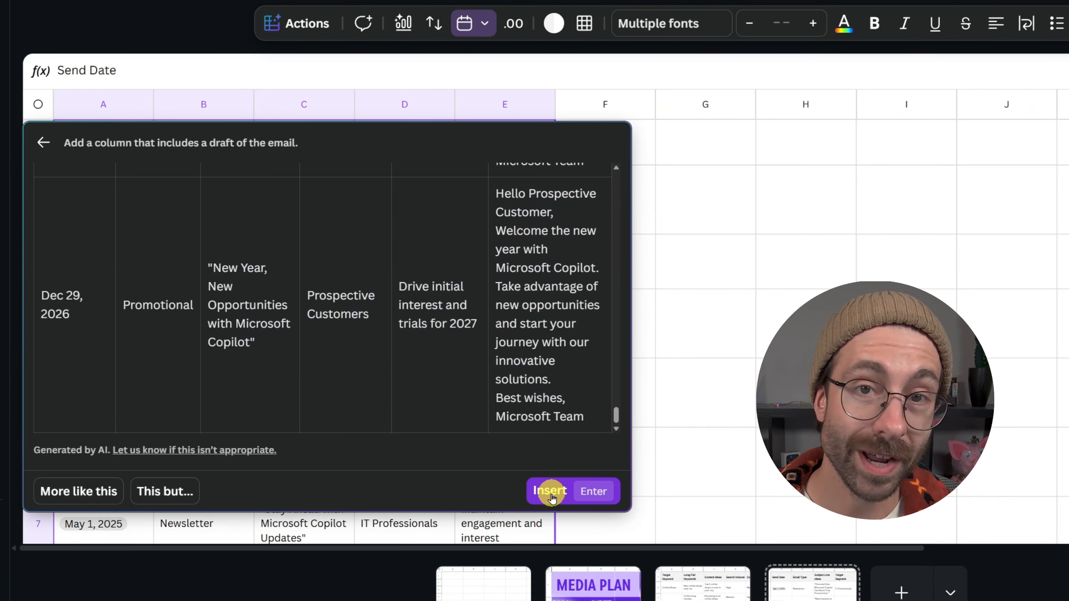
{"action": "left_click", "coordinate": [545, 501]}
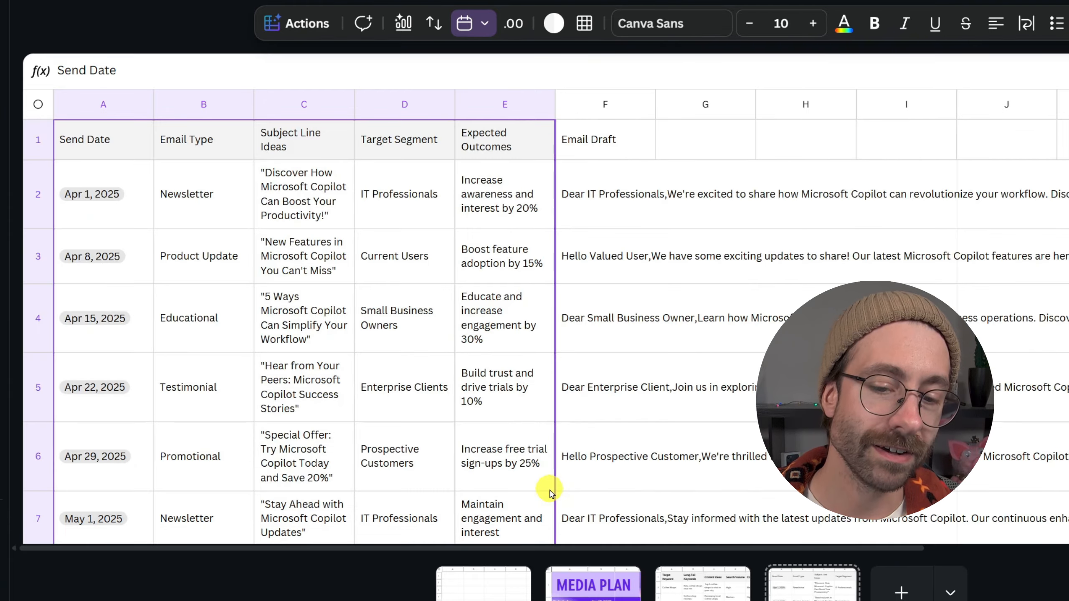
Step: Widen the Email Draft column to roughly three times its width and inspect the drafts
{"action": "left_click", "coordinate": [634, 193]}
{"action": "left_click", "coordinate": [621, 144]}
{"action": "left_click_drag", "start_coordinate": [621, 145], "coordinate": [613, 466]}
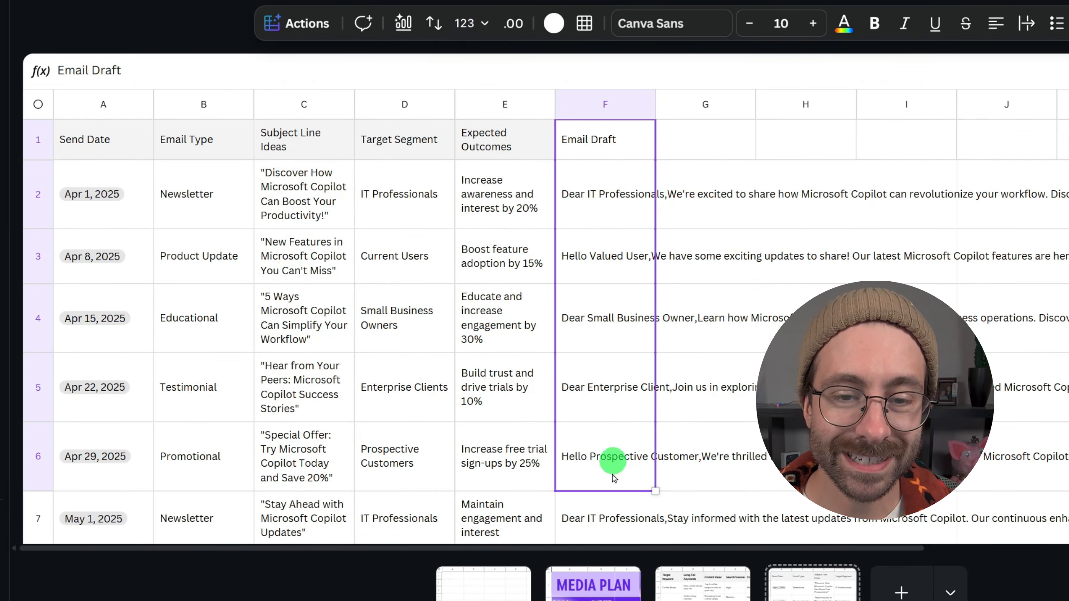
{"action": "scroll", "coordinate": [626, 351], "scroll_direction": "down", "scroll_amount": 15}
{"action": "scroll", "coordinate": [638, 235], "scroll_direction": "up", "scroll_amount": 14}
{"action": "scroll", "coordinate": [638, 236], "scroll_direction": "up", "scroll_amount": 1}
{"action": "left_click", "coordinate": [627, 143]}
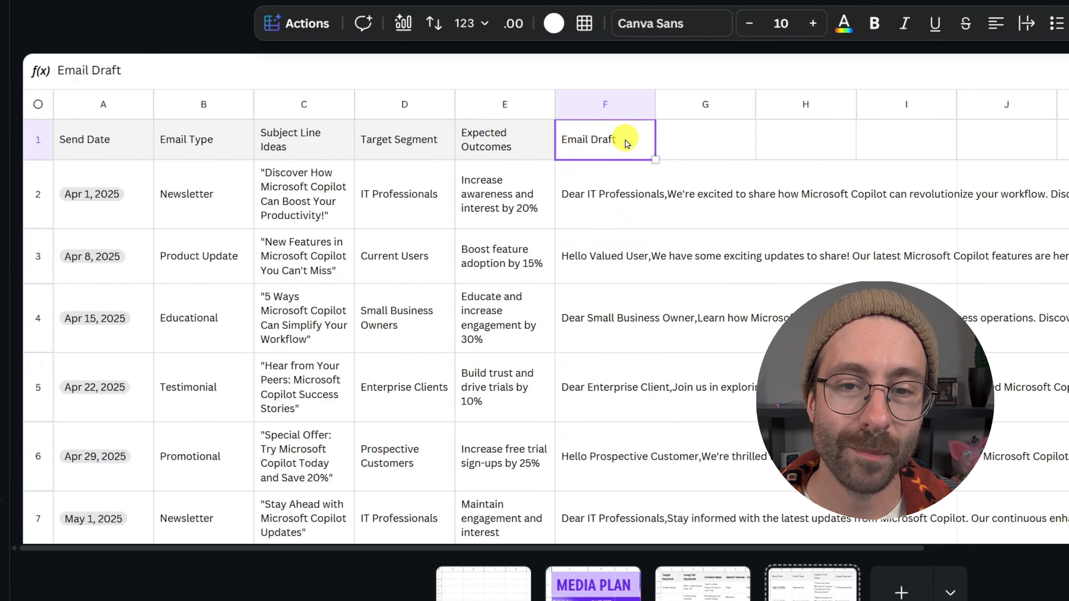
{"action": "left_click_drag", "start_coordinate": [664, 107], "coordinate": [846, 108]}
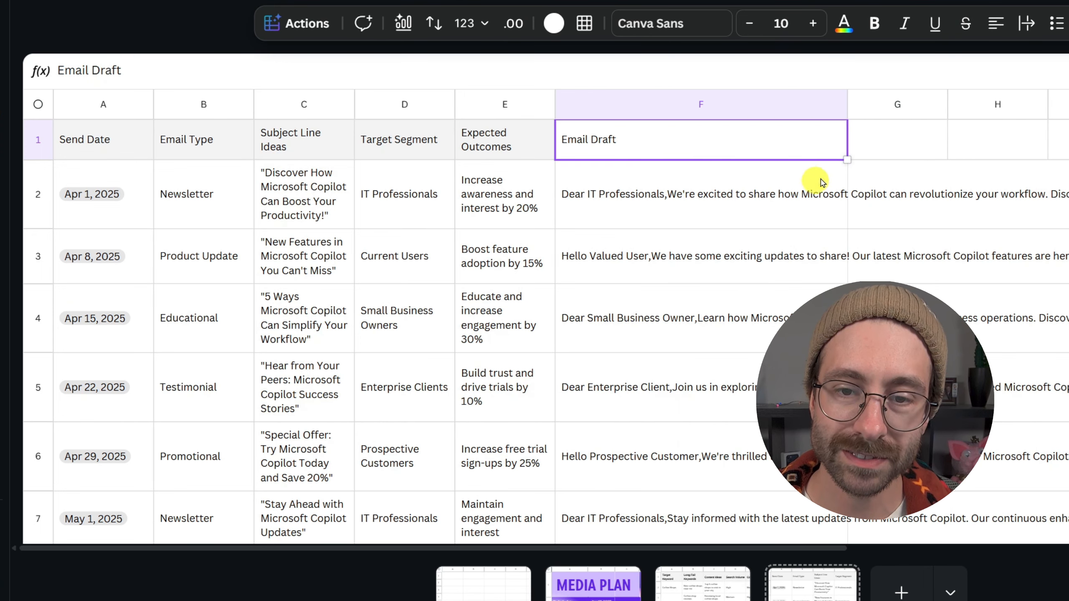
{"action": "left_click", "coordinate": [787, 192]}
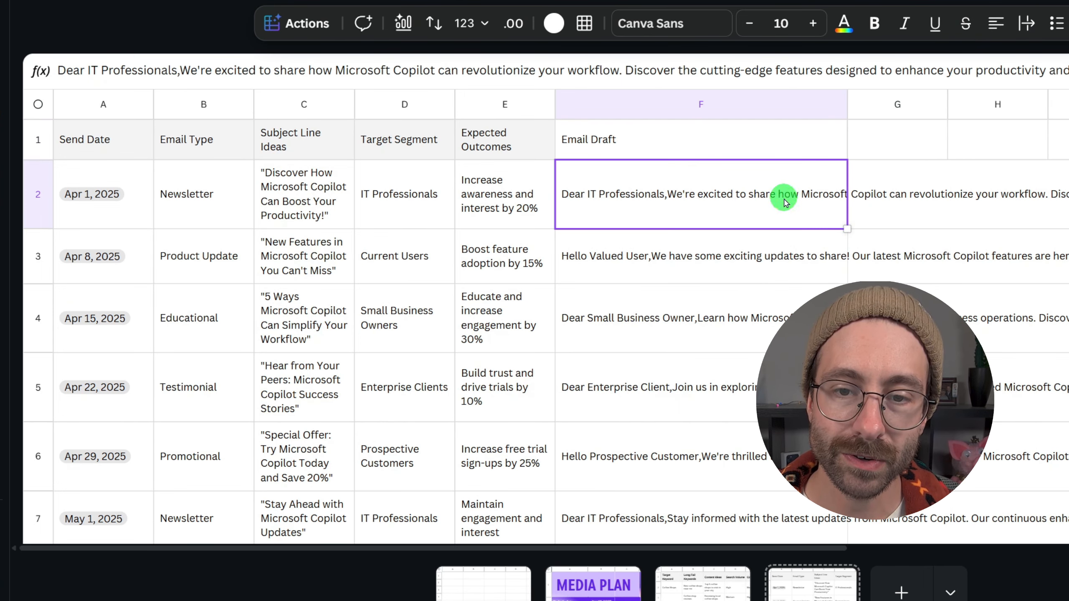
{"action": "left_click", "coordinate": [752, 146]}
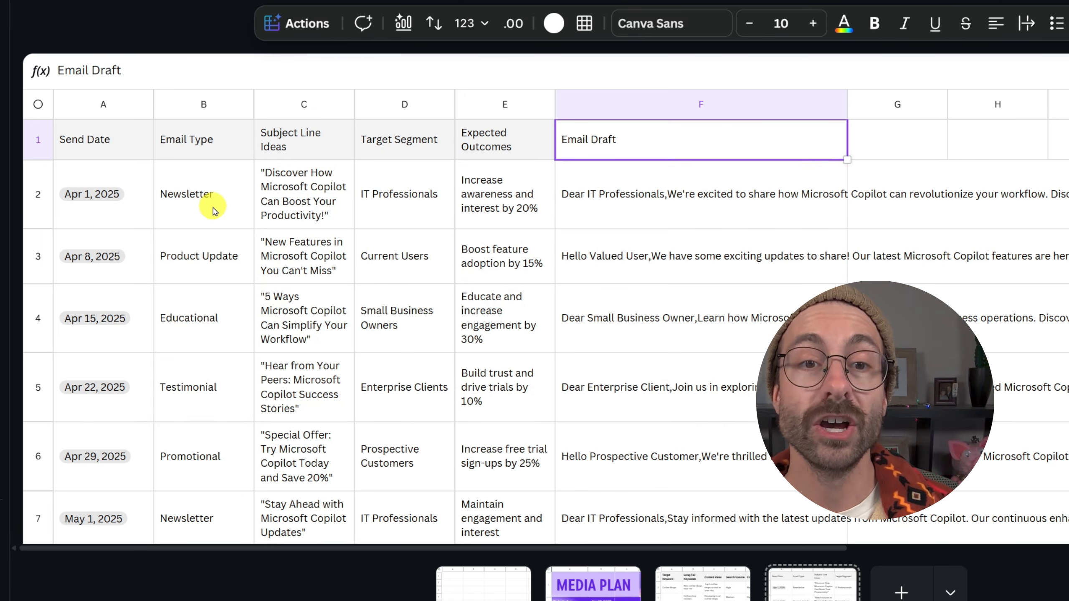
{"action": "left_click_drag", "start_coordinate": [136, 139], "coordinate": [658, 442]}
{"action": "left_click", "coordinate": [598, 311]}
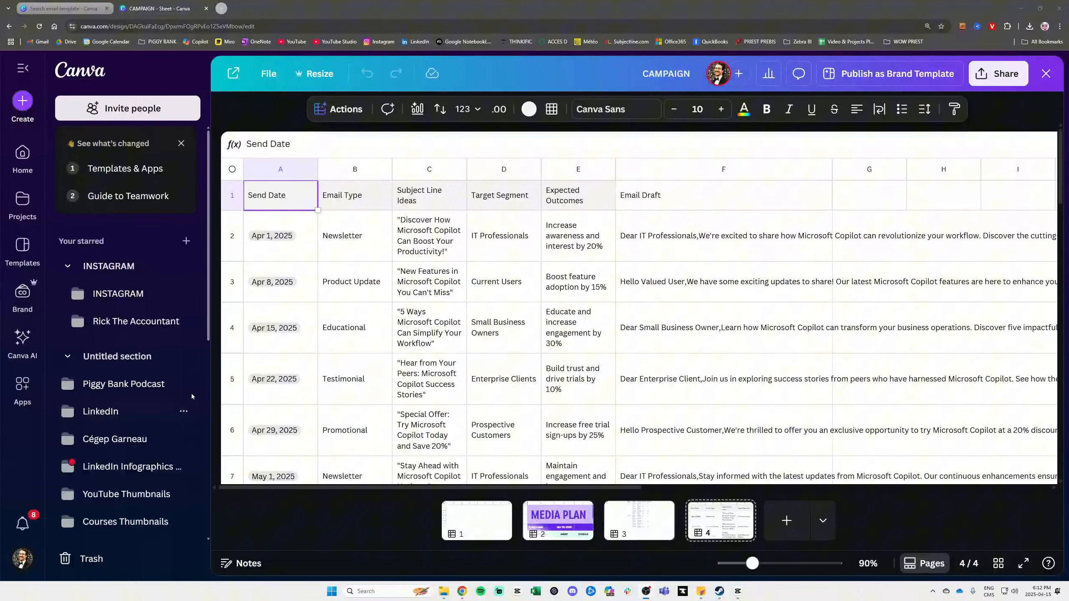
Step: Start a Bulk create from the whole email schedule table, using the blue email-message design as the template
{"action": "left_click", "coordinate": [495, 272]}
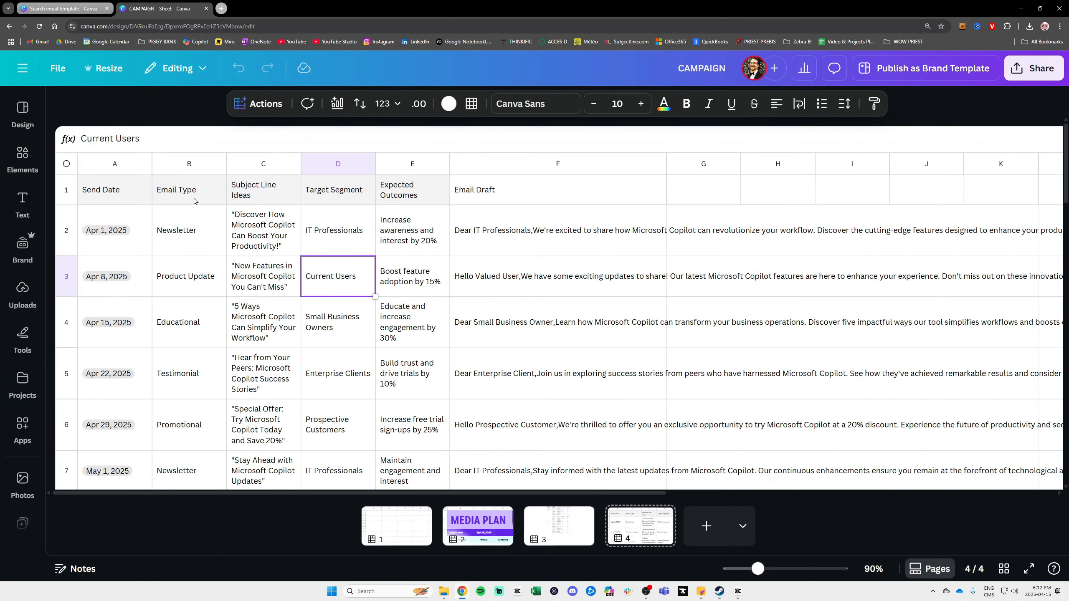
{"action": "left_click", "coordinate": [194, 202]}
{"action": "key", "text": "ctrl+a"}
{"action": "left_click", "coordinate": [269, 108]}
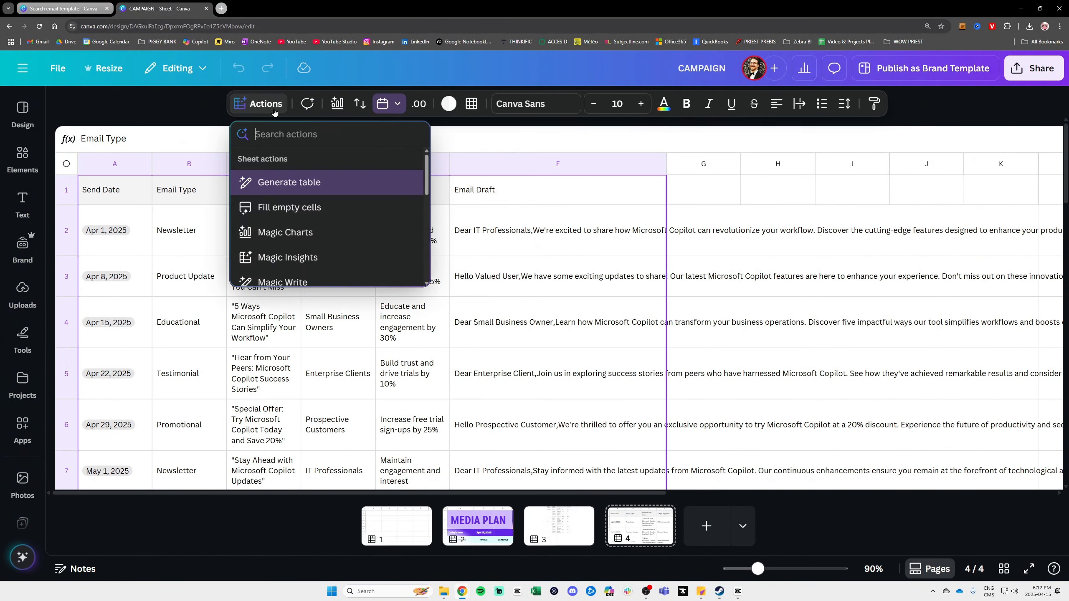
{"action": "scroll", "coordinate": [311, 213], "scroll_direction": "down", "scroll_amount": 3}
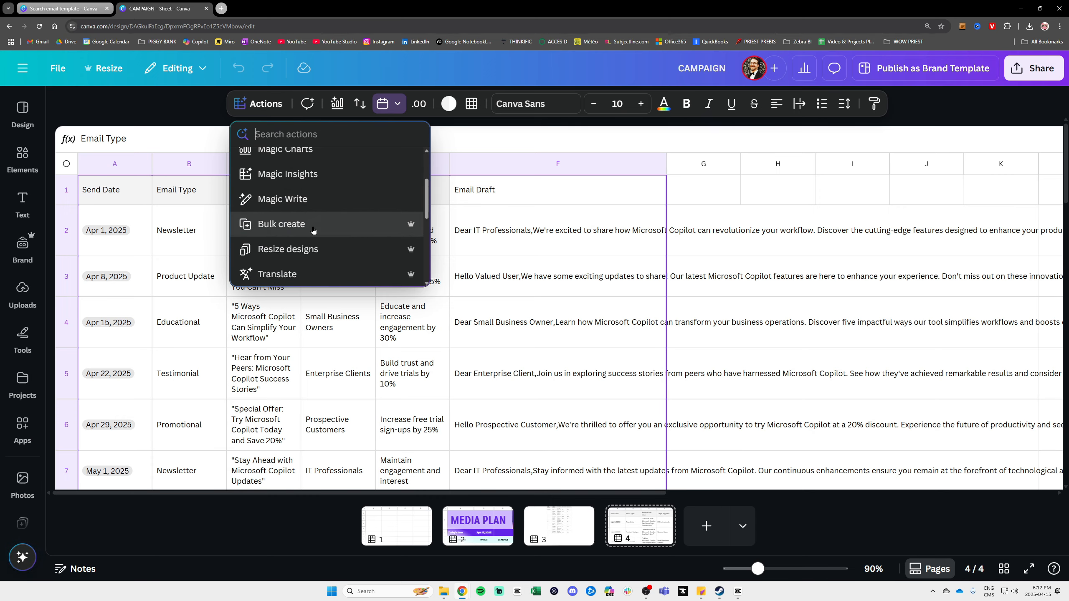
{"action": "left_click", "coordinate": [274, 222]}
{"action": "left_click", "coordinate": [157, 558]}
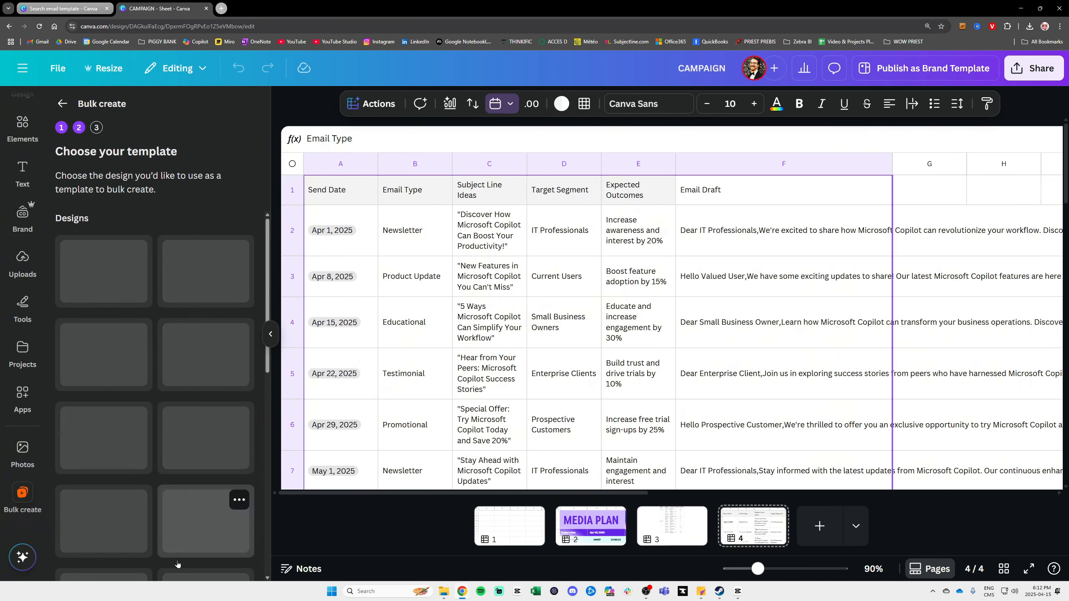
{"action": "left_click", "coordinate": [120, 320]}
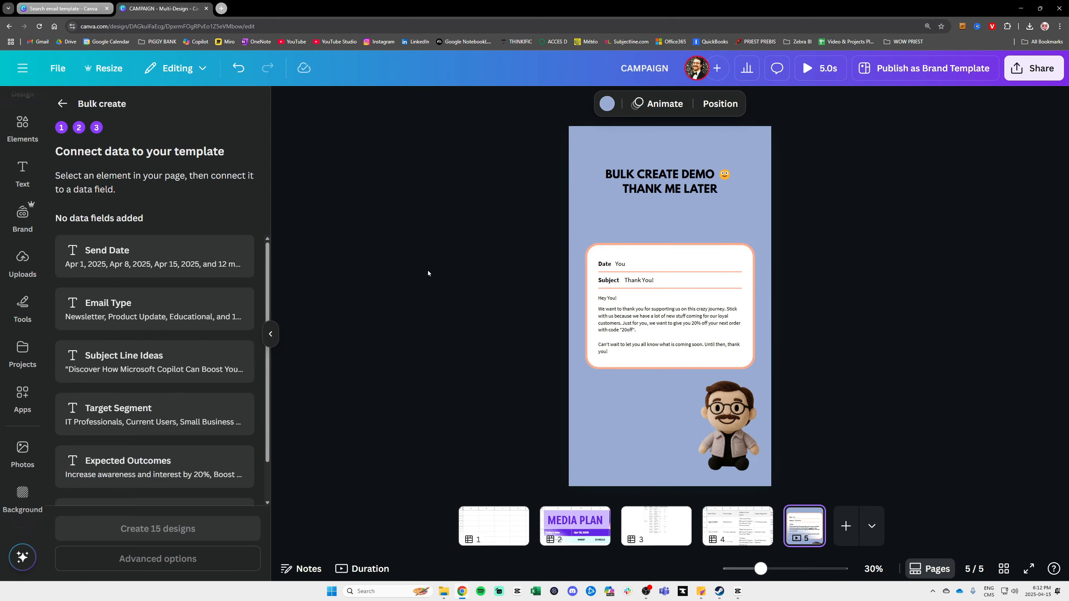
Step: Connect the template's text beside the Date label to the Send Date data field
{"action": "left_click", "coordinate": [616, 263]}
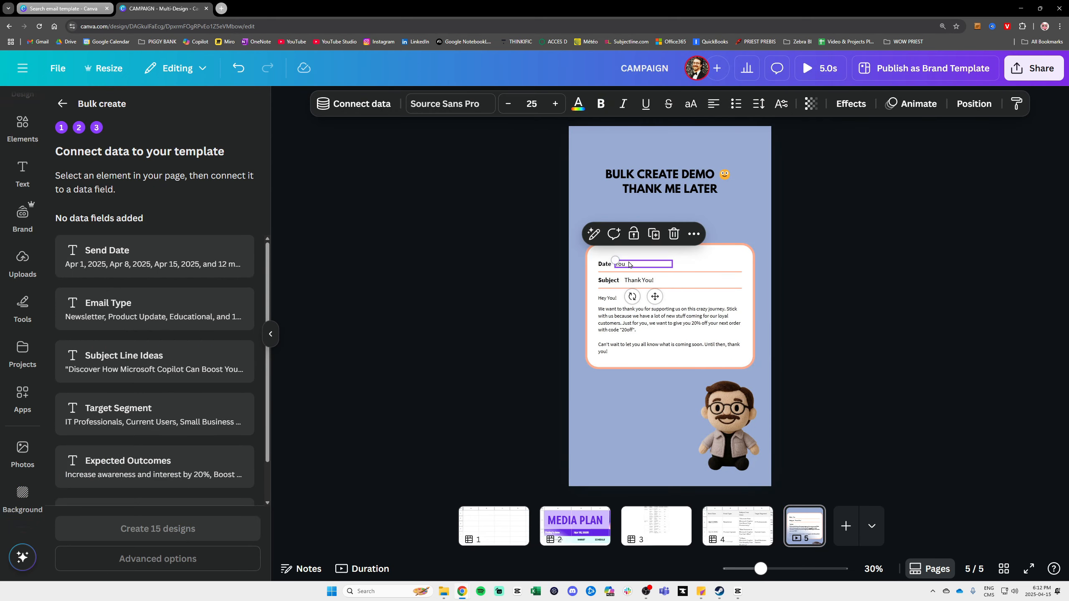
{"action": "right_click", "coordinate": [628, 265]}
{"action": "left_click", "coordinate": [690, 387]}
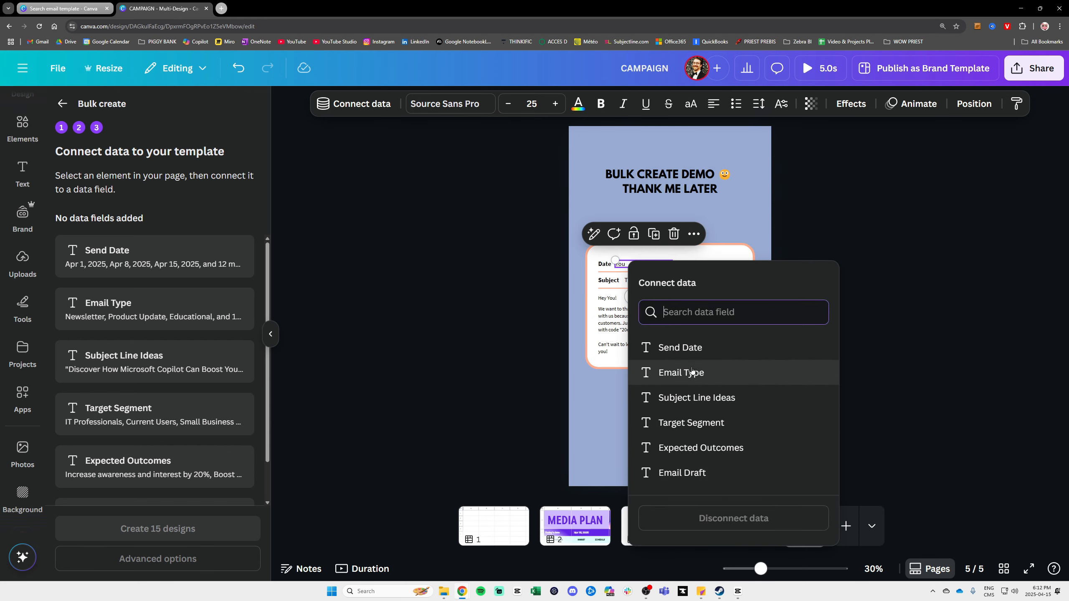
{"action": "left_click", "coordinate": [678, 348]}
Step: Connect the template's main body paragraph to the Email Draft data field and remove the closing paragraph below it
{"action": "left_click", "coordinate": [632, 320]}
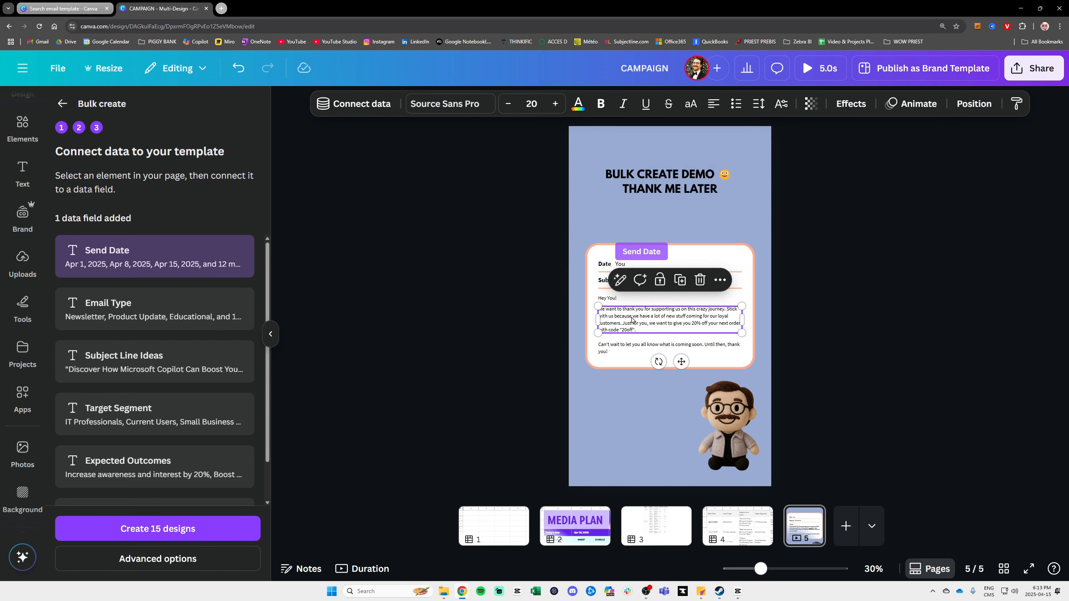
{"action": "right_click", "coordinate": [632, 319]}
{"action": "left_click", "coordinate": [686, 387]}
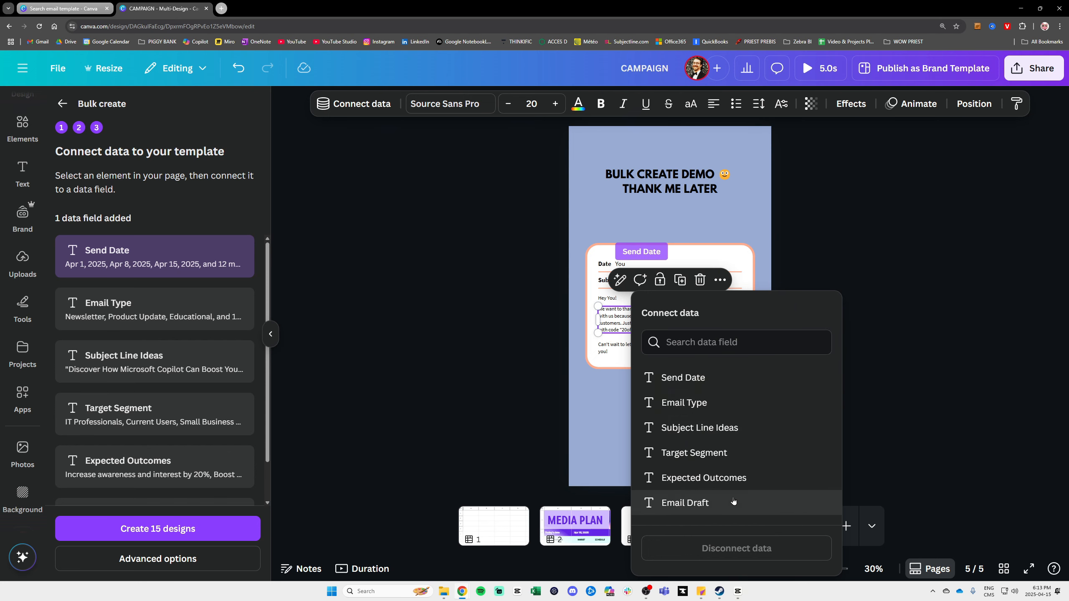
{"action": "left_click", "coordinate": [711, 503]}
{"action": "left_click", "coordinate": [386, 403]}
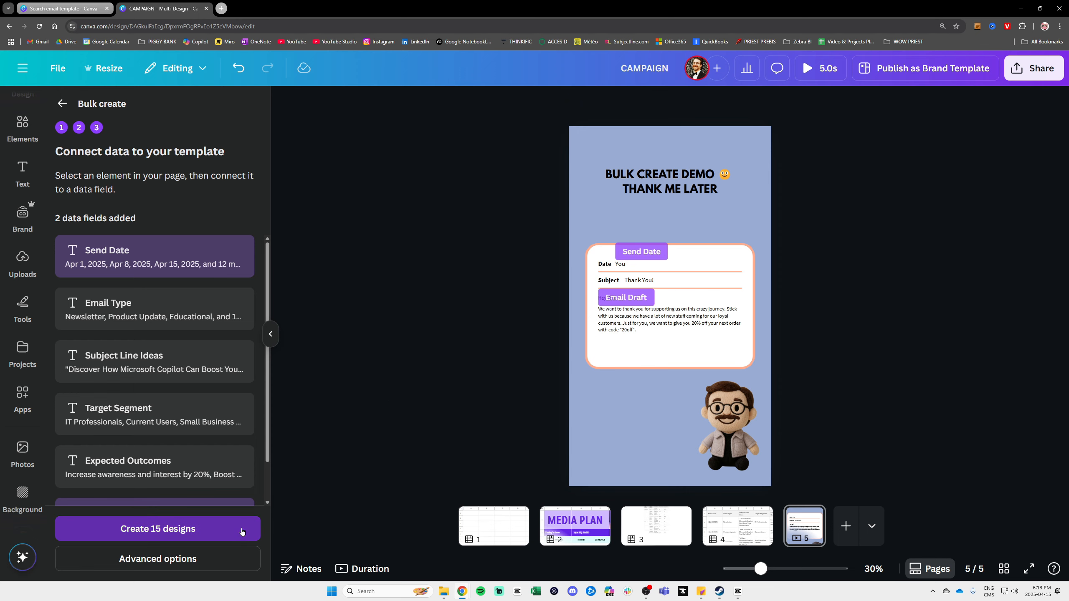
Step: Bulk create the 15 designs, view them in their folder, and check the date and email text in one design
{"action": "left_click", "coordinate": [242, 530]}
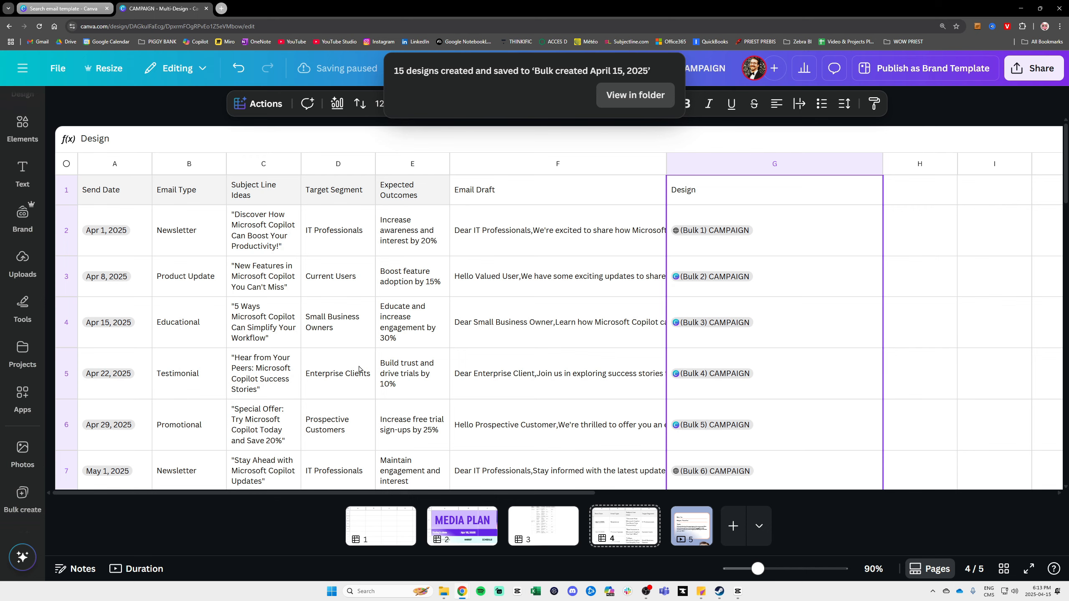
{"action": "left_click", "coordinate": [635, 95]}
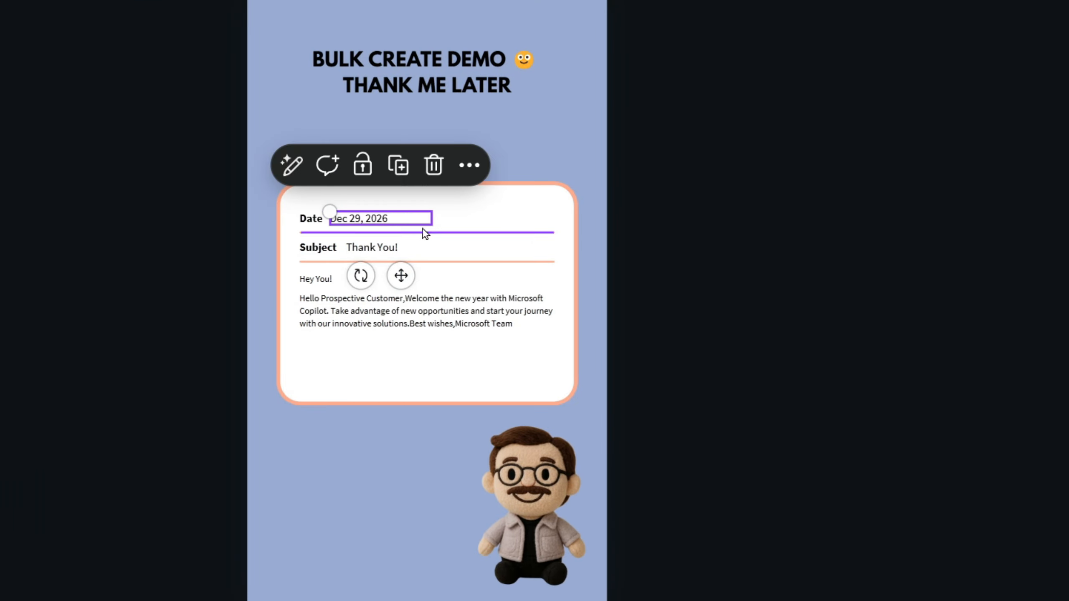
{"action": "left_click", "coordinate": [342, 310]}
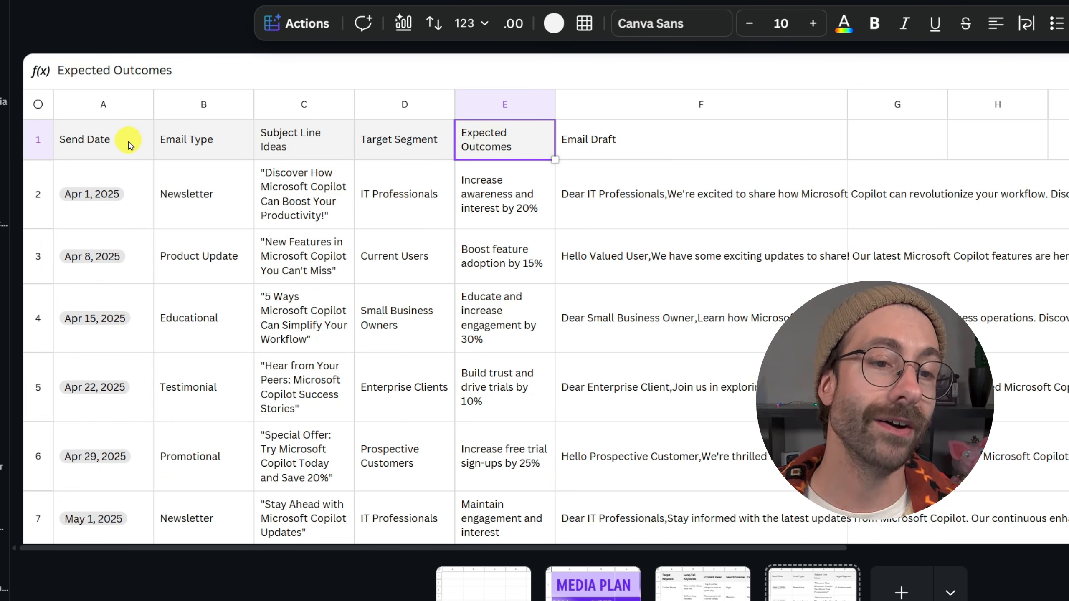
Step: Generate Magic Charts suggestions from the whole email schedule table, range A1:F16
{"action": "left_click", "coordinate": [113, 143]}
{"action": "key", "text": "ctrl+a"}
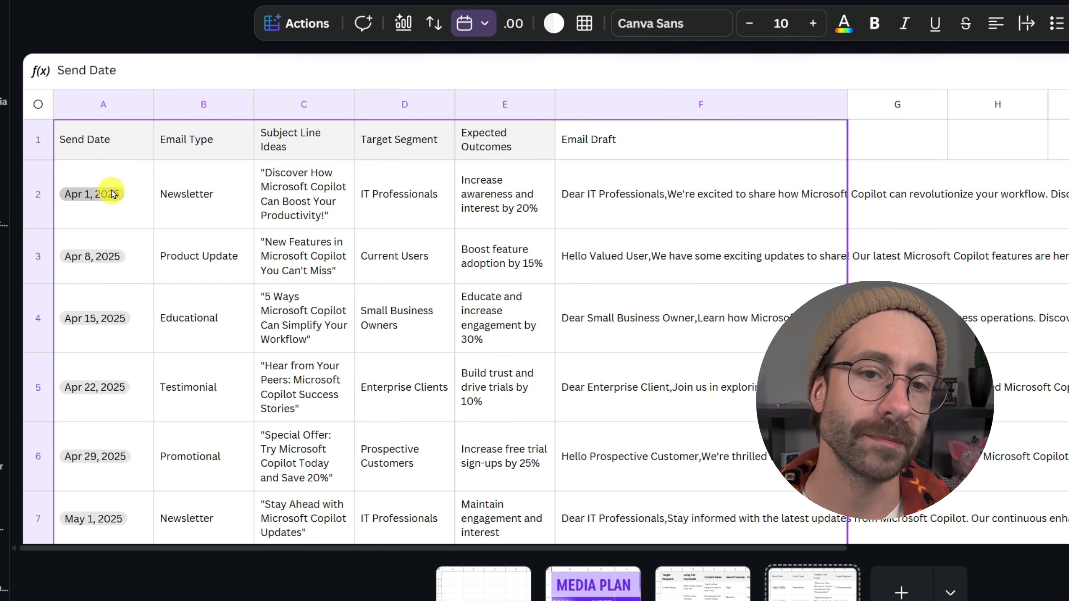
{"action": "left_click", "coordinate": [404, 31]}
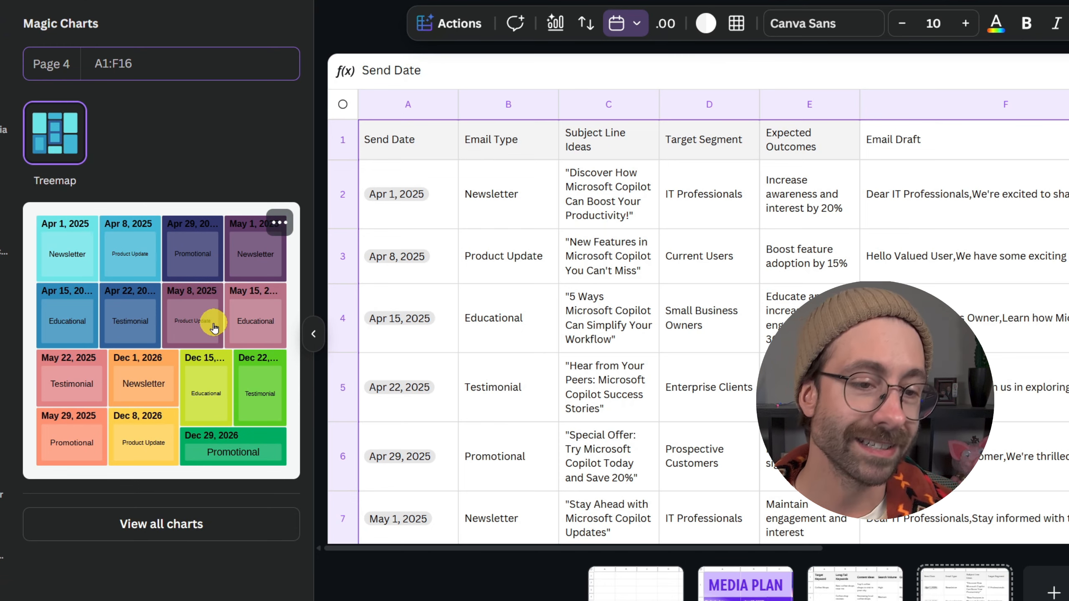
Step: Add the suggested Treemap chart to the email schedule sheet, move it over columns C to E and enlarge it
{"action": "left_click", "coordinate": [143, 263]}
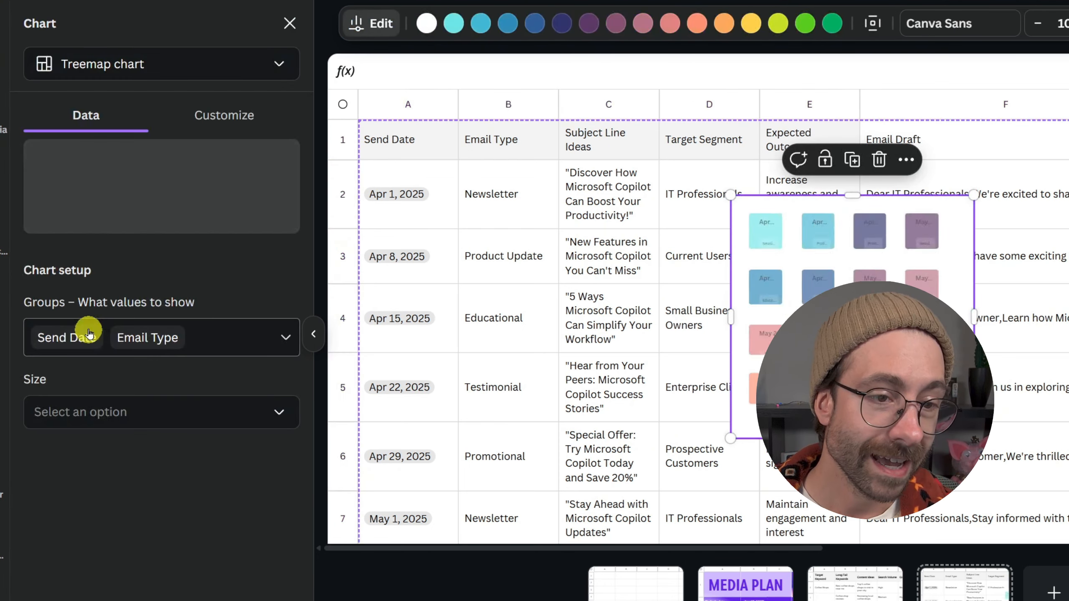
{"action": "left_click_drag", "start_coordinate": [879, 204], "coordinate": [696, 160]}
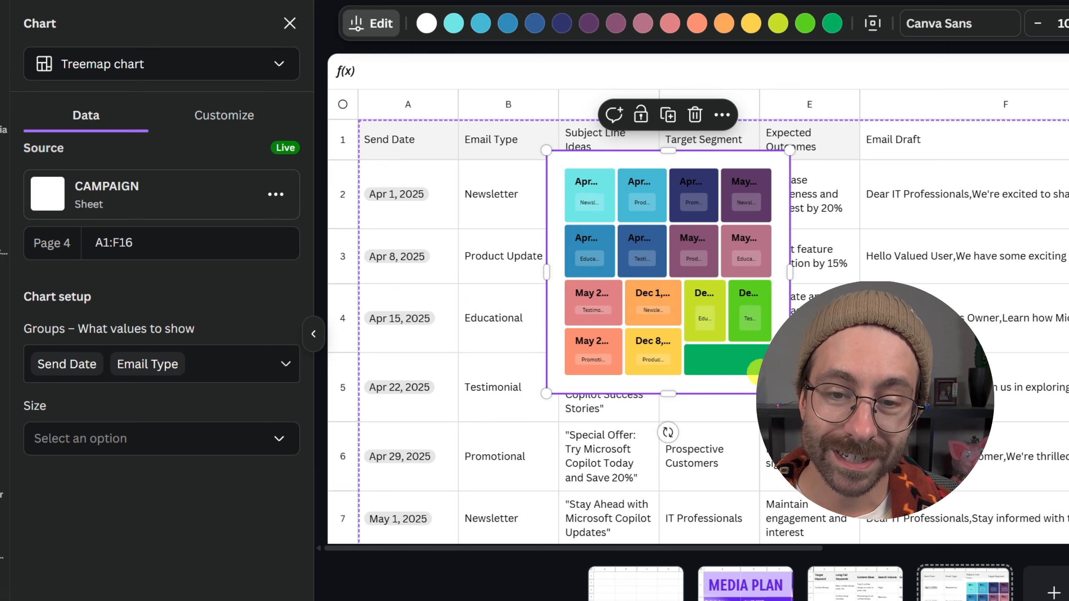
{"action": "left_click_drag", "start_coordinate": [790, 394], "coordinate": [878, 483]}
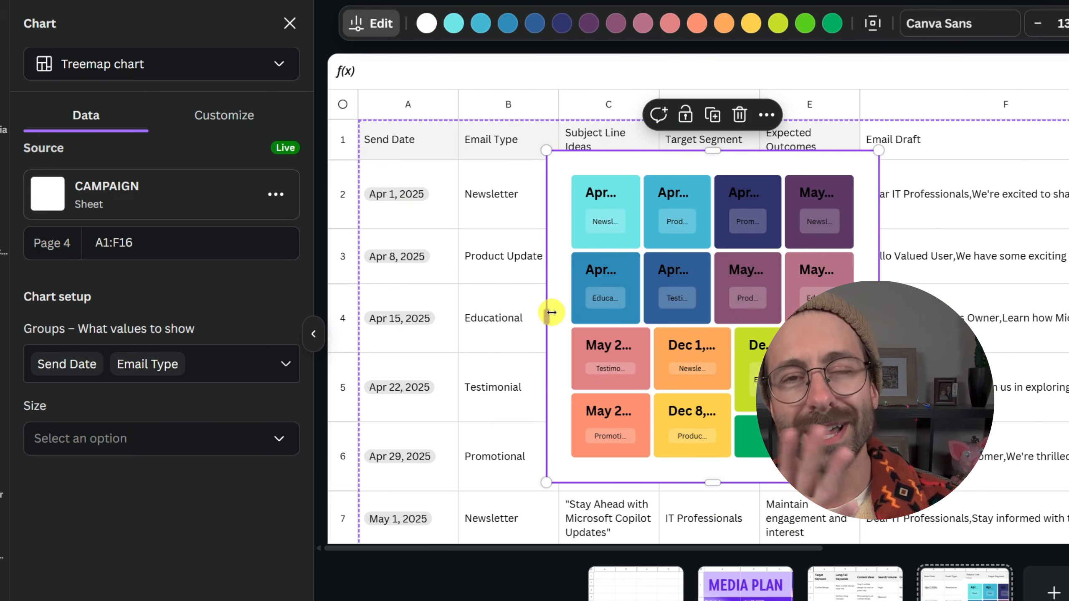
Step: Generate Magic Charts suggestions from the whole Media Plan table, range A1:N19
{"action": "left_click", "coordinate": [762, 590]}
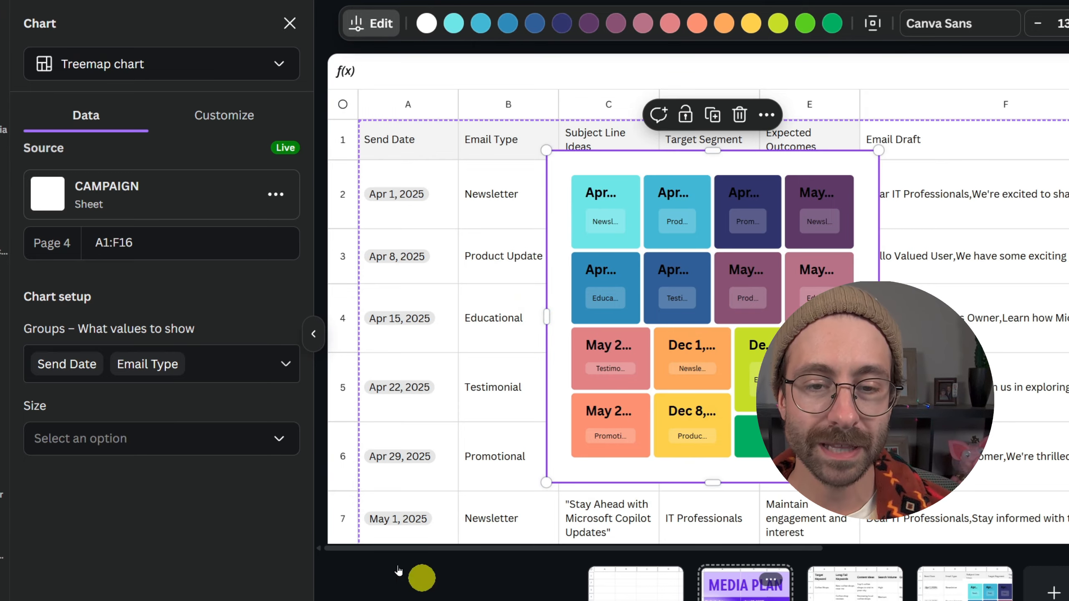
{"action": "scroll", "coordinate": [477, 363], "scroll_direction": "up", "scroll_amount": 5}
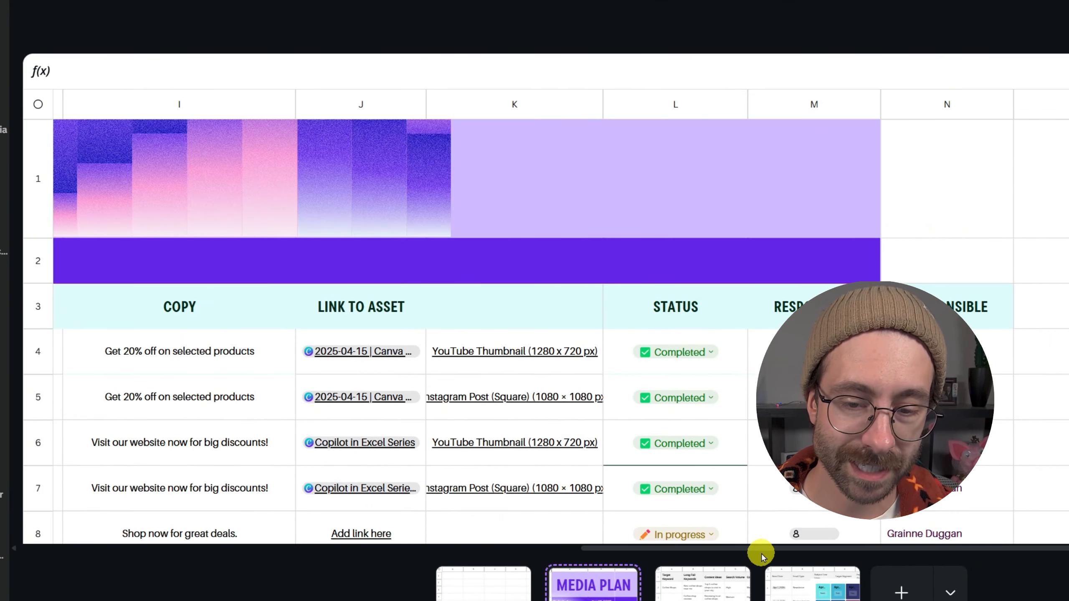
{"action": "left_click_drag", "start_coordinate": [758, 548], "coordinate": [188, 545]}
{"action": "left_click", "coordinate": [138, 307]}
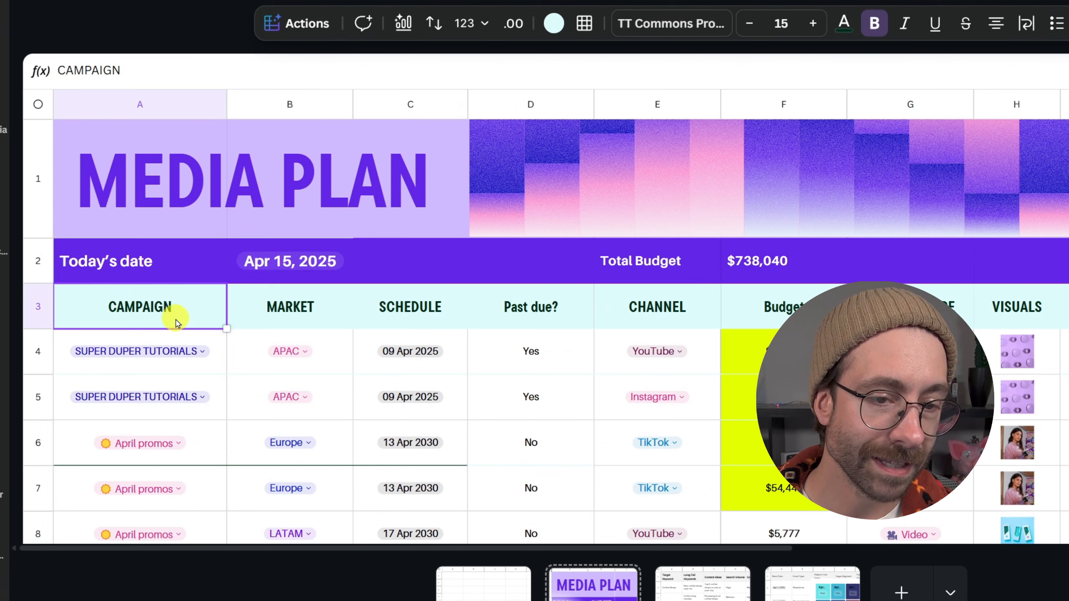
{"action": "key", "text": "ctrl+a"}
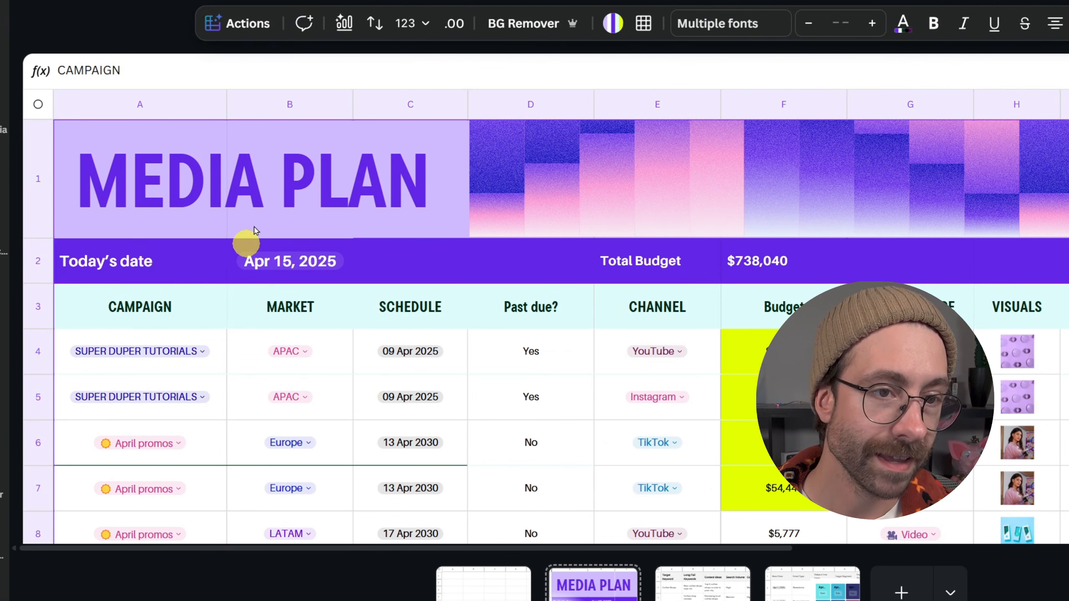
{"action": "left_click", "coordinate": [345, 34]}
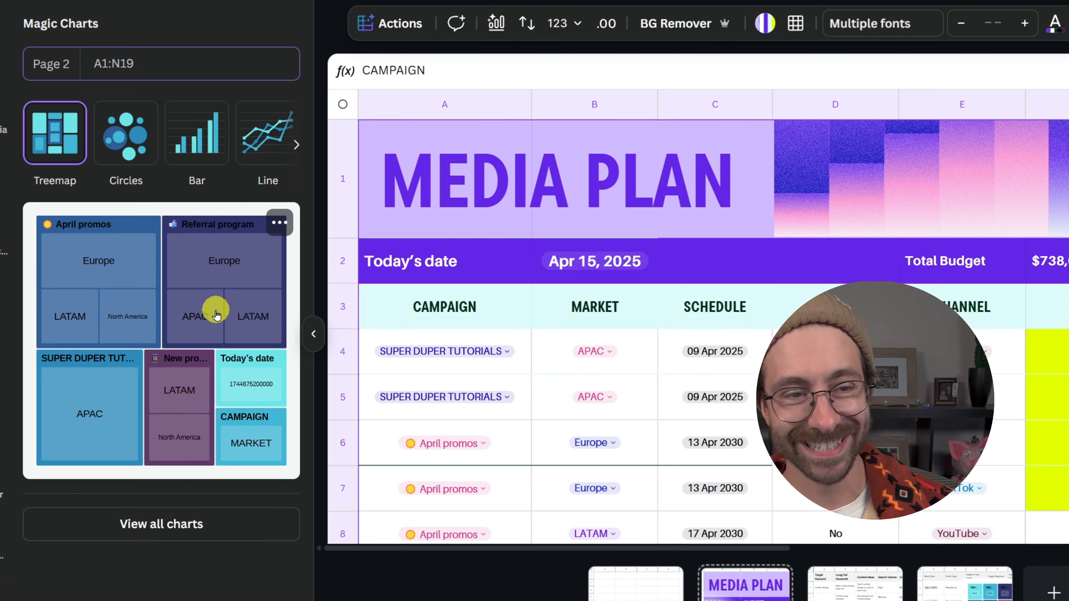
Step: Preview the Circles and Bar chart suggestions for the Media Plan data and return to the Treemap suggestion
{"action": "left_click", "coordinate": [127, 135]}
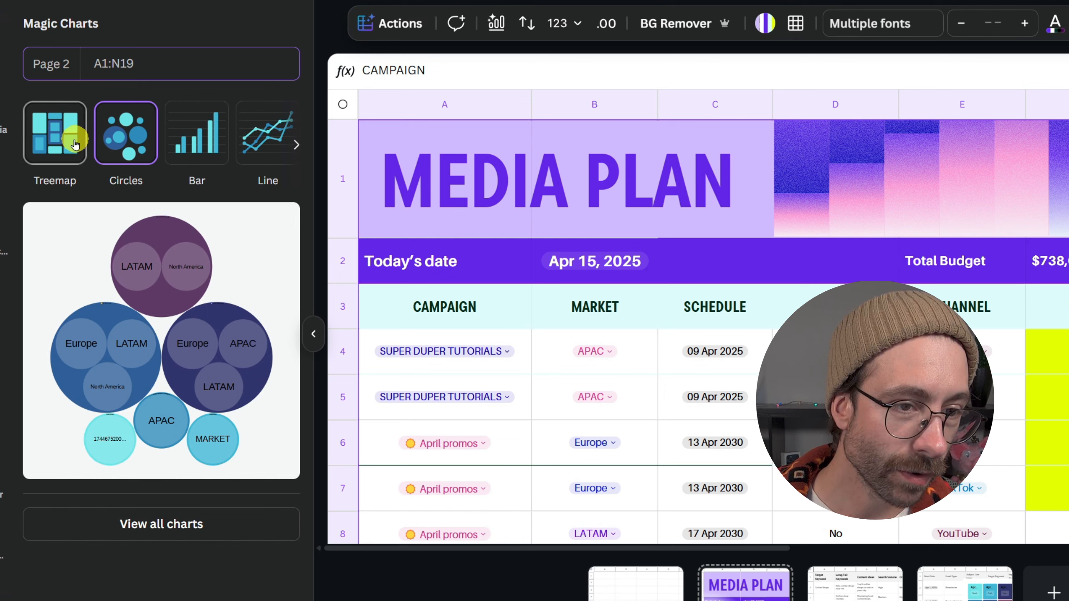
{"action": "left_click", "coordinate": [197, 133]}
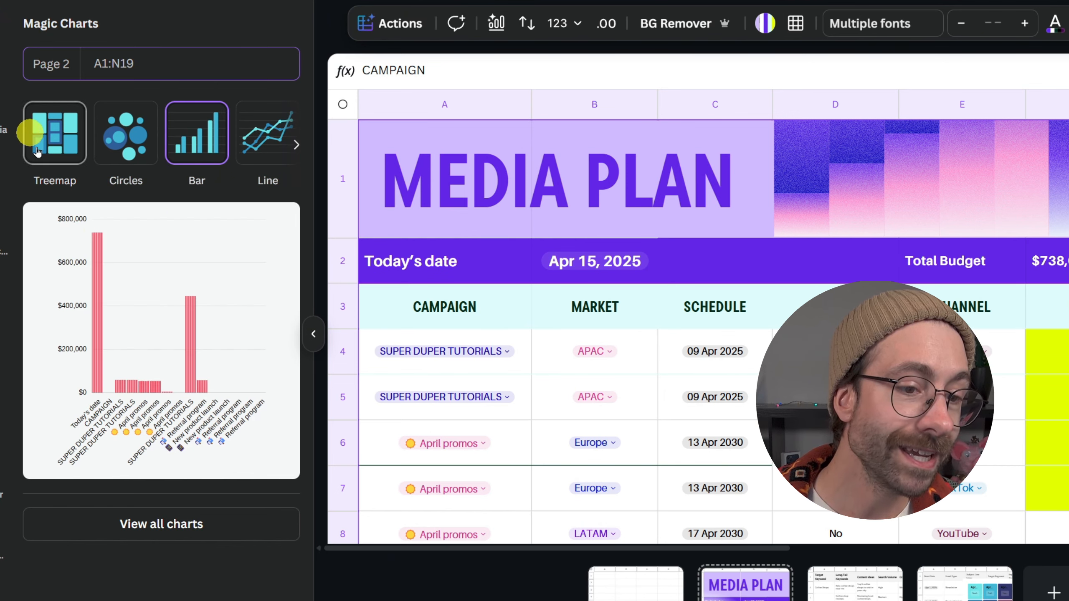
{"action": "left_click", "coordinate": [63, 151]}
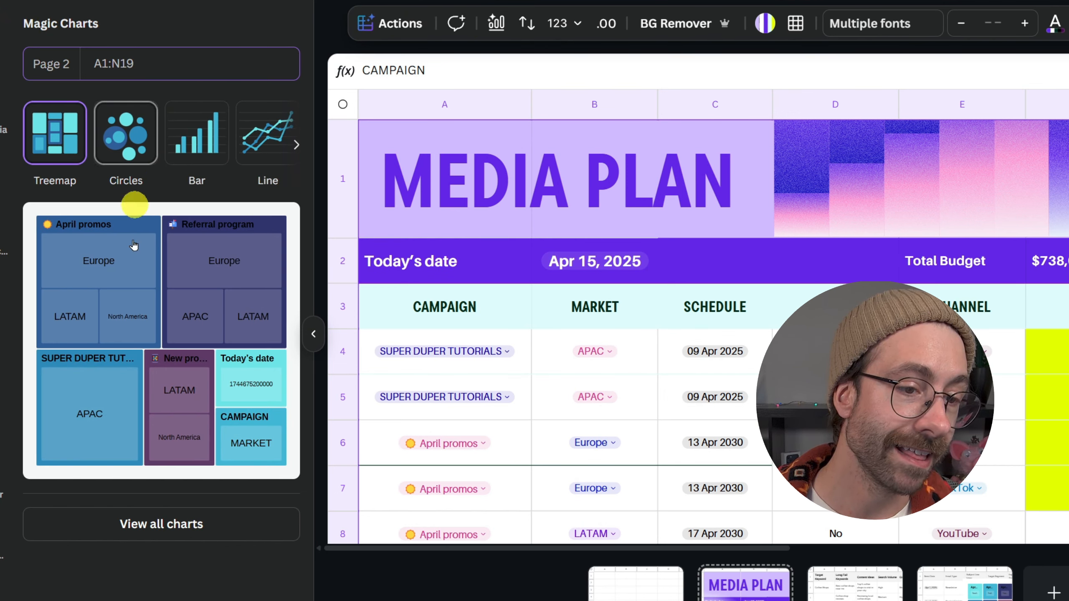
Step: Add the Treemap chart to the Media Plan sheet, move it over columns B to D and enlarge it
{"action": "left_click", "coordinate": [171, 239]}
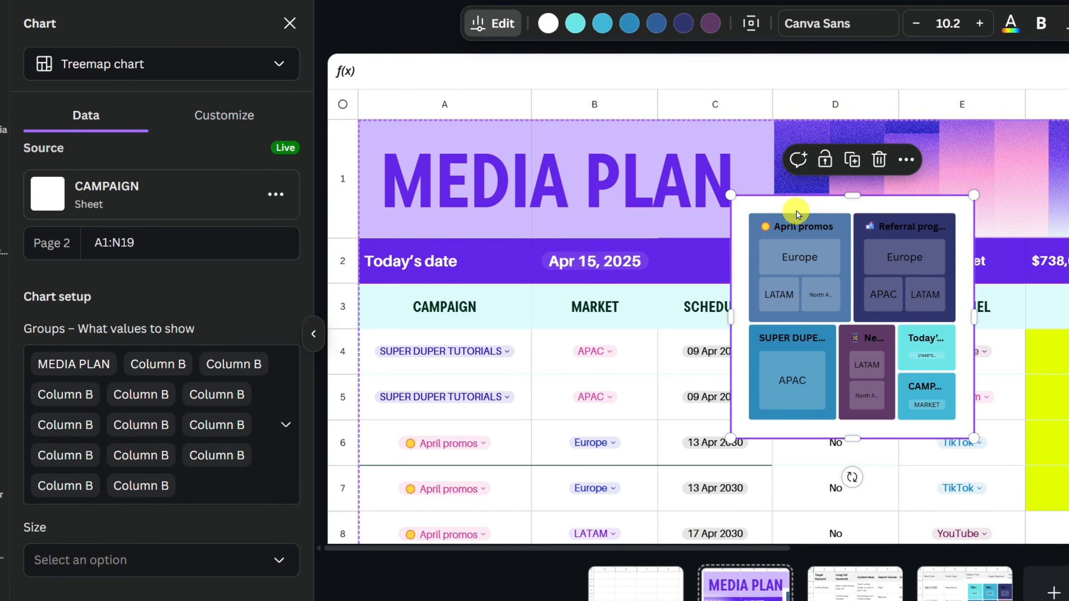
{"action": "left_click_drag", "start_coordinate": [779, 202], "coordinate": [546, 133]}
{"action": "left_click_drag", "start_coordinate": [741, 369], "coordinate": [909, 537]}
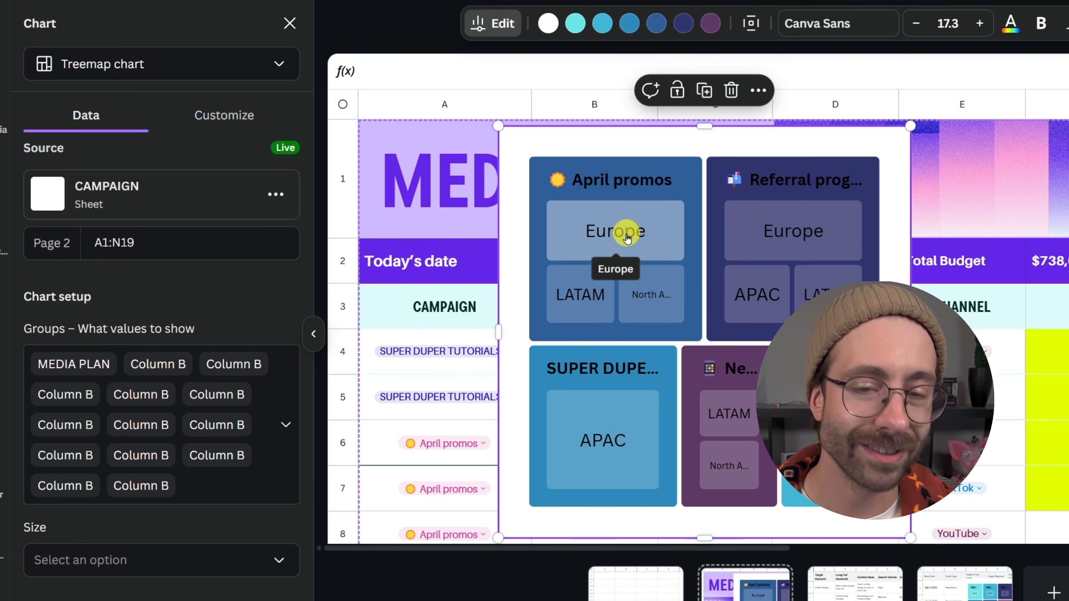
Step: Drill down through the nested Europe groups under April promos in the Media Plan treemap, then deselect the chart
{"action": "left_click", "coordinate": [650, 232]}
{"action": "left_click", "coordinate": [721, 291]}
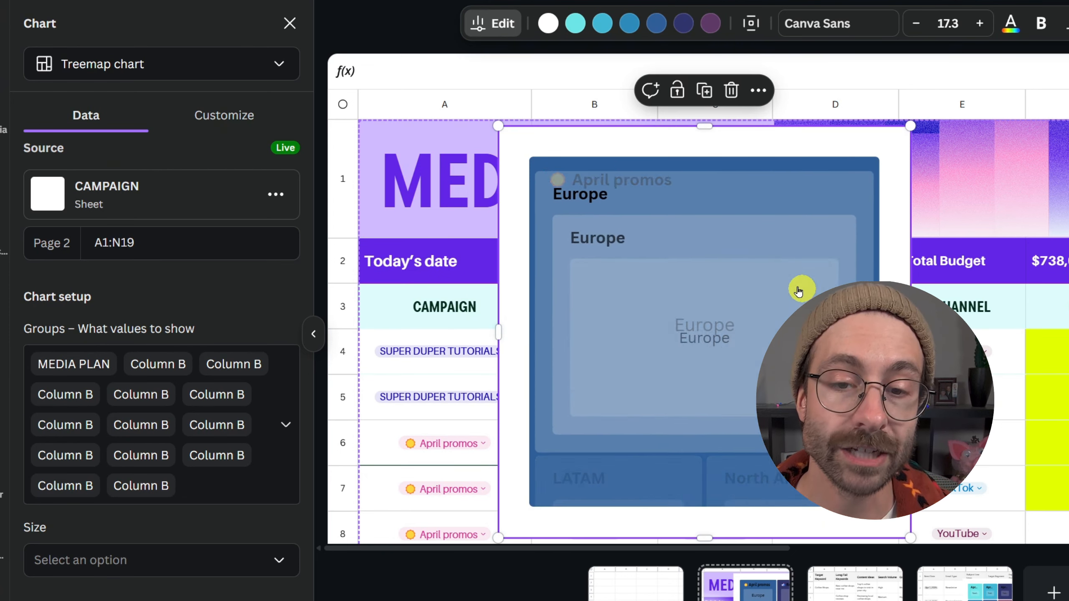
{"action": "left_click", "coordinate": [673, 270]}
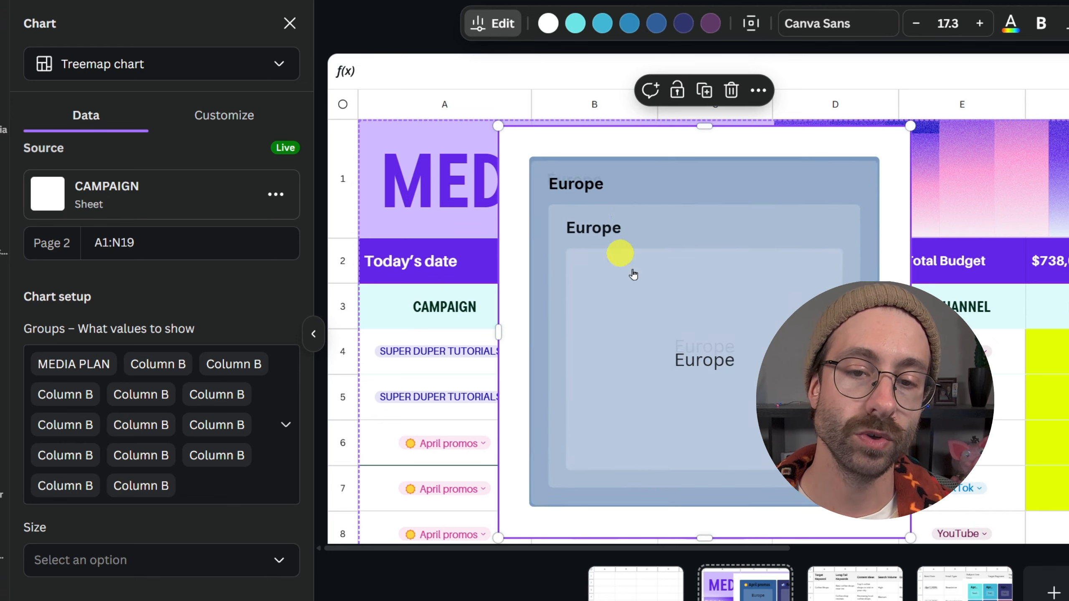
{"action": "left_click", "coordinate": [785, 234]}
{"action": "left_click", "coordinate": [697, 295]}
{"action": "left_click", "coordinate": [679, 232]}
{"action": "left_click", "coordinate": [704, 239]}
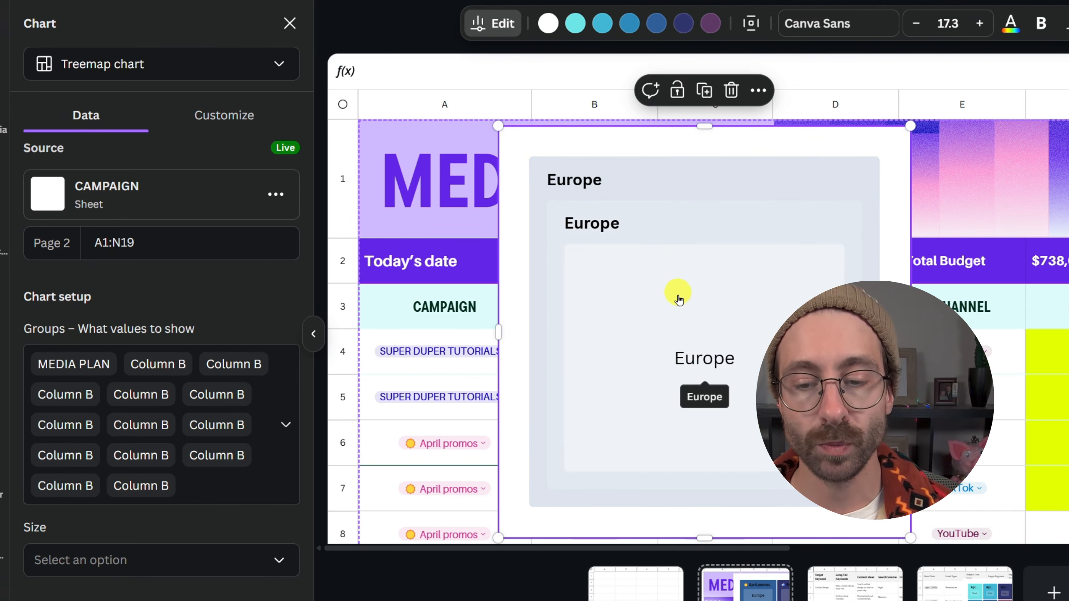
{"action": "left_click", "coordinate": [1054, 218]}
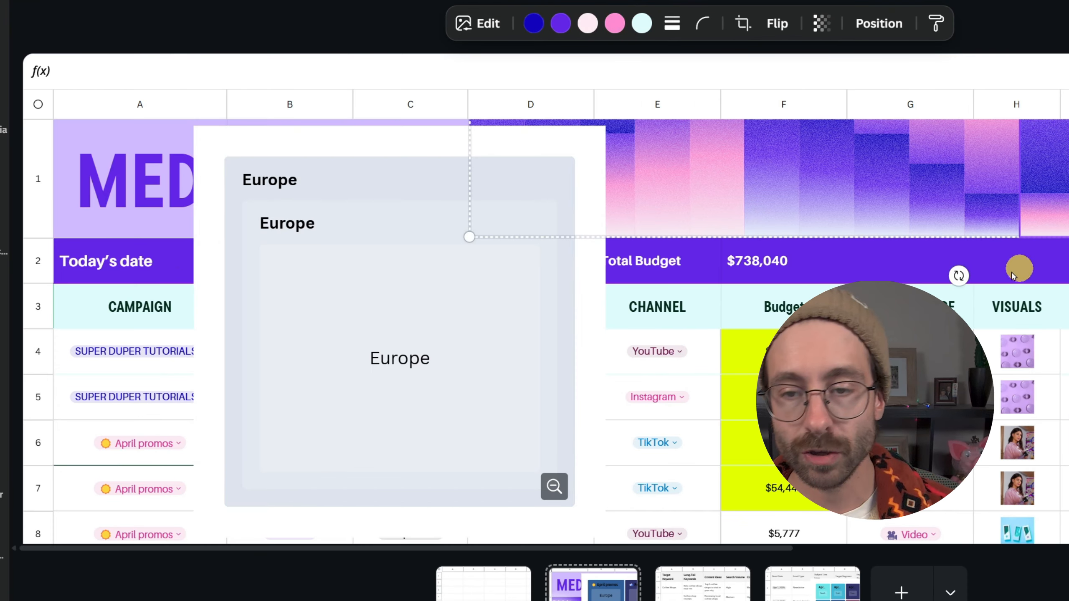
{"action": "left_click", "coordinate": [794, 269]}
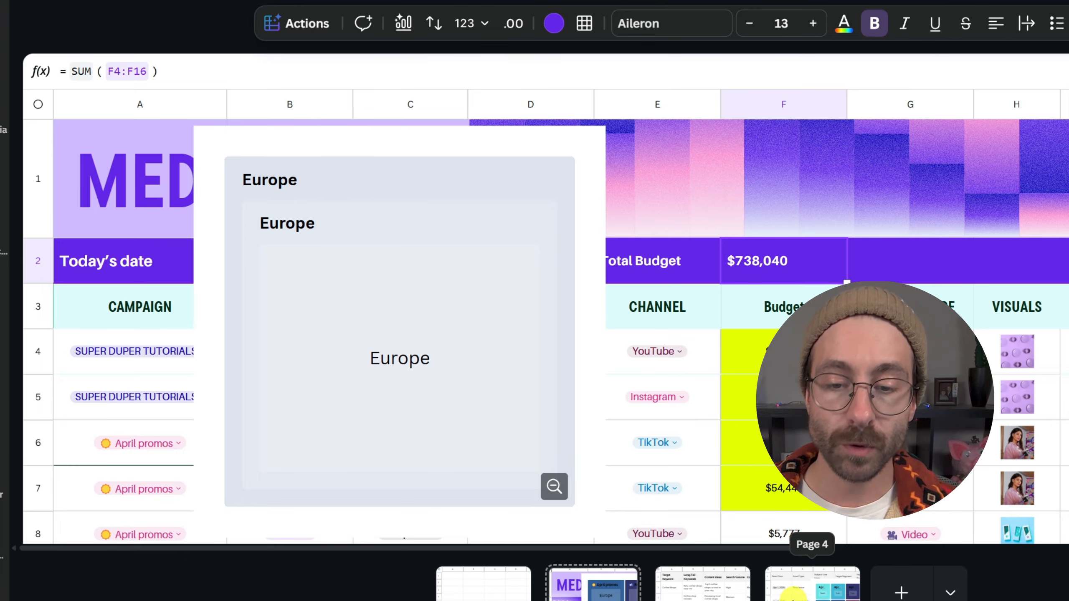
Step: Move the treemap off the email schedule table on page 4 and delete it
{"action": "left_click", "coordinate": [813, 595]}
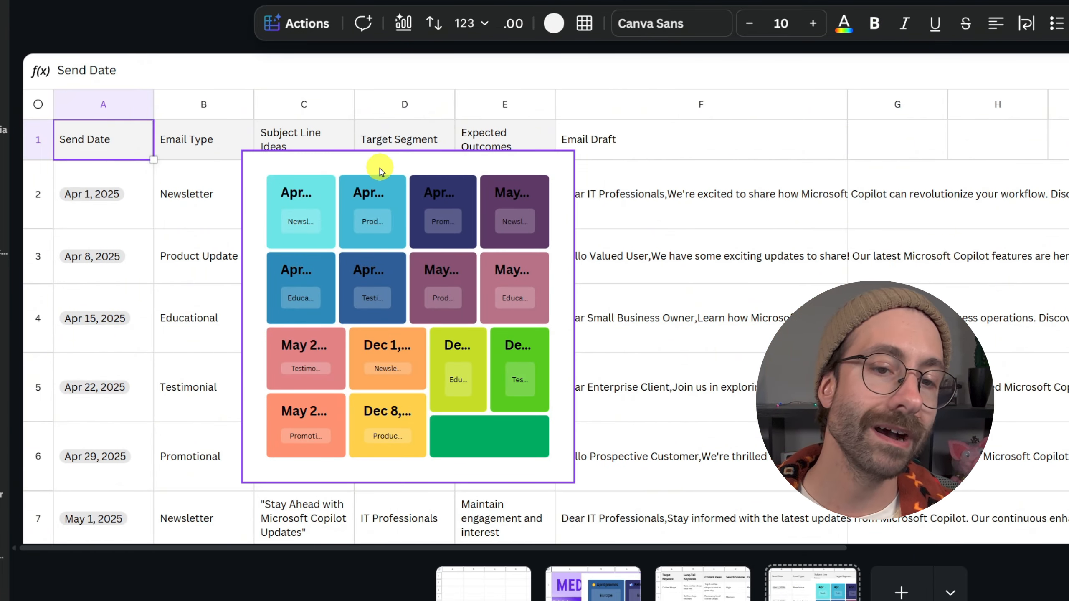
{"action": "left_click_drag", "start_coordinate": [379, 162], "coordinate": [1031, 170]}
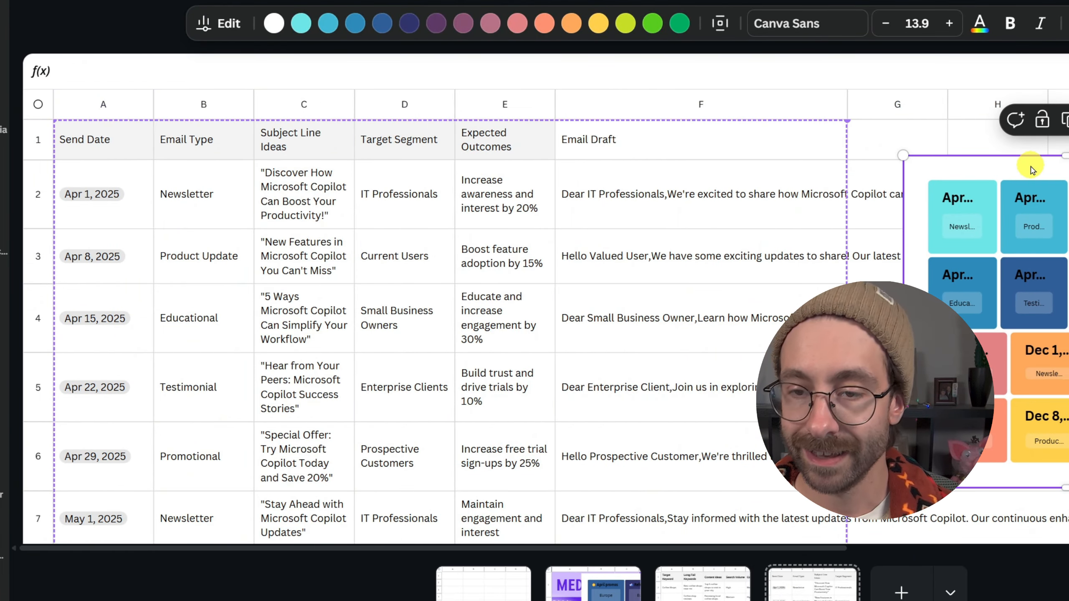
{"action": "key", "text": "Delete"}
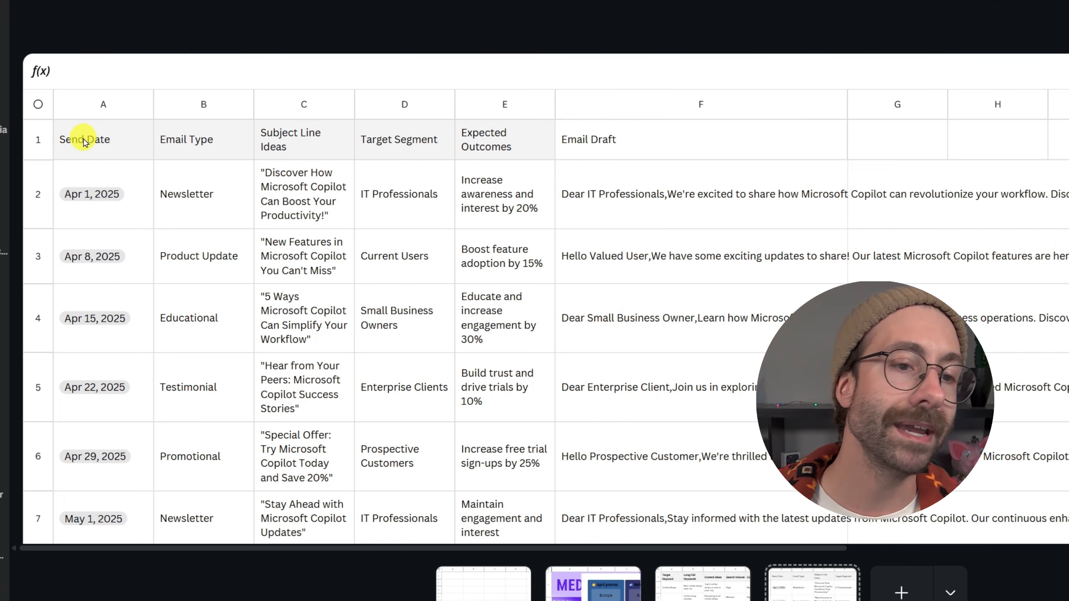
Step: Select the whole email schedule table and start the Translate action for range A1:F16
{"action": "left_click", "coordinate": [94, 150]}
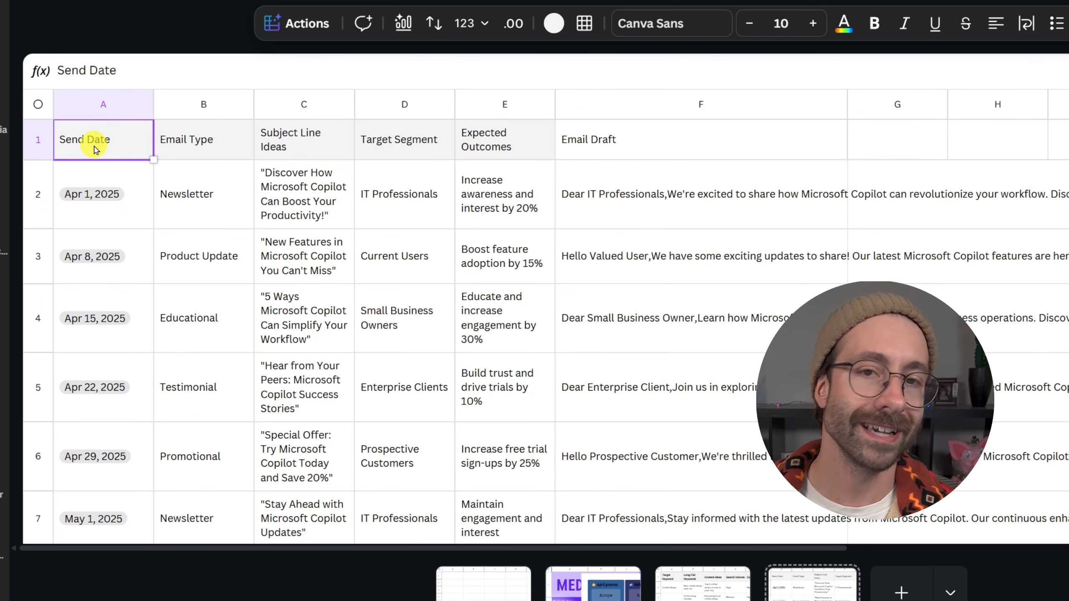
{"action": "key", "text": "ctrl+a"}
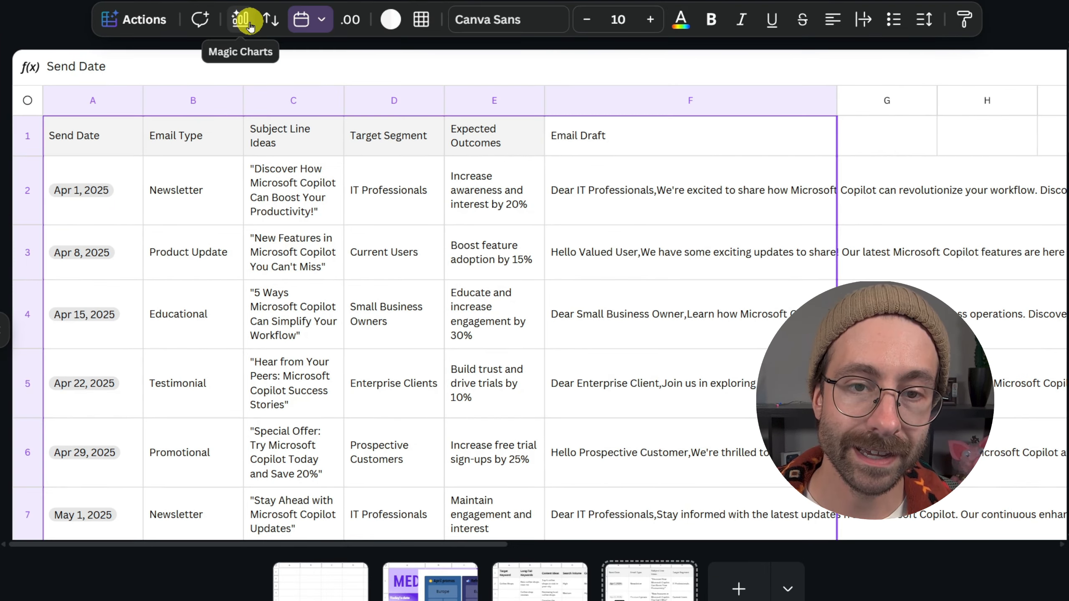
{"action": "left_click", "coordinate": [145, 19]}
{"action": "scroll", "coordinate": [232, 163], "scroll_direction": "down", "scroll_amount": 2}
{"action": "scroll", "coordinate": [232, 163], "scroll_direction": "down", "scroll_amount": 5}
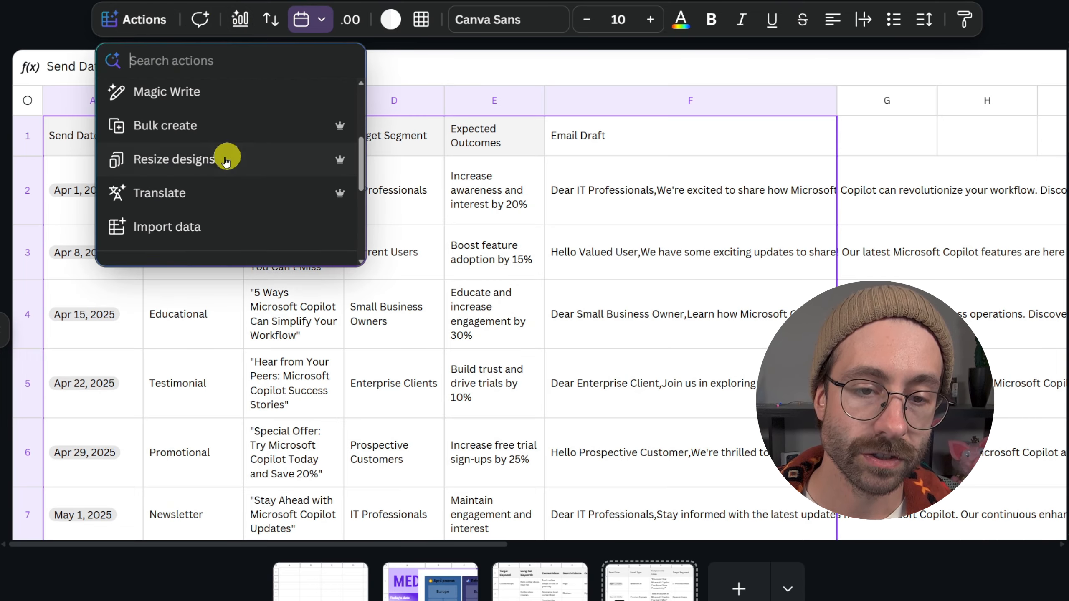
{"action": "scroll", "coordinate": [196, 167], "scroll_direction": "up", "scroll_amount": 2}
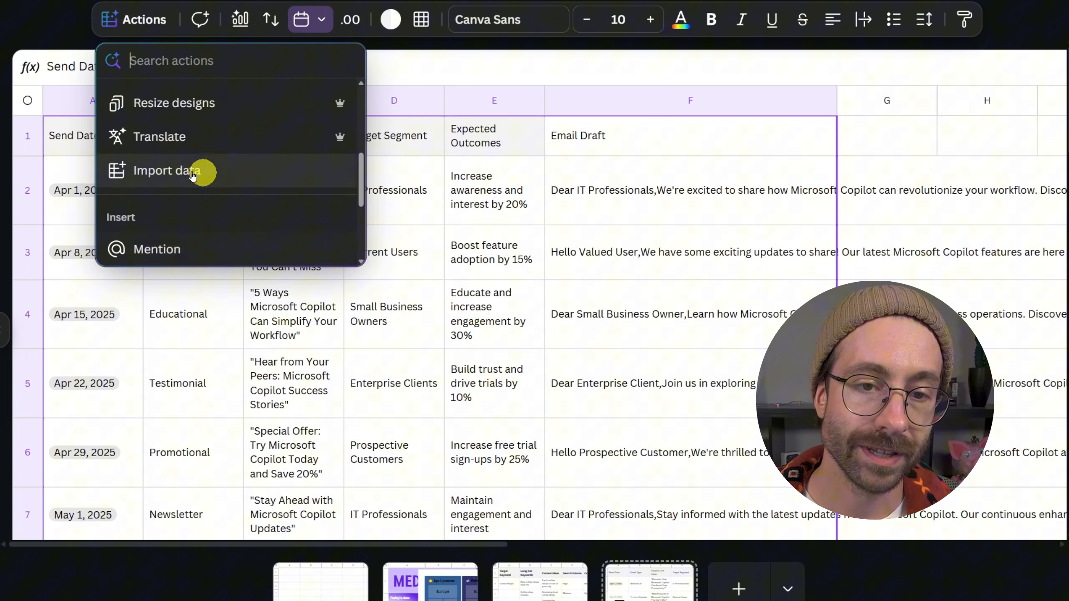
{"action": "left_click", "coordinate": [187, 139]}
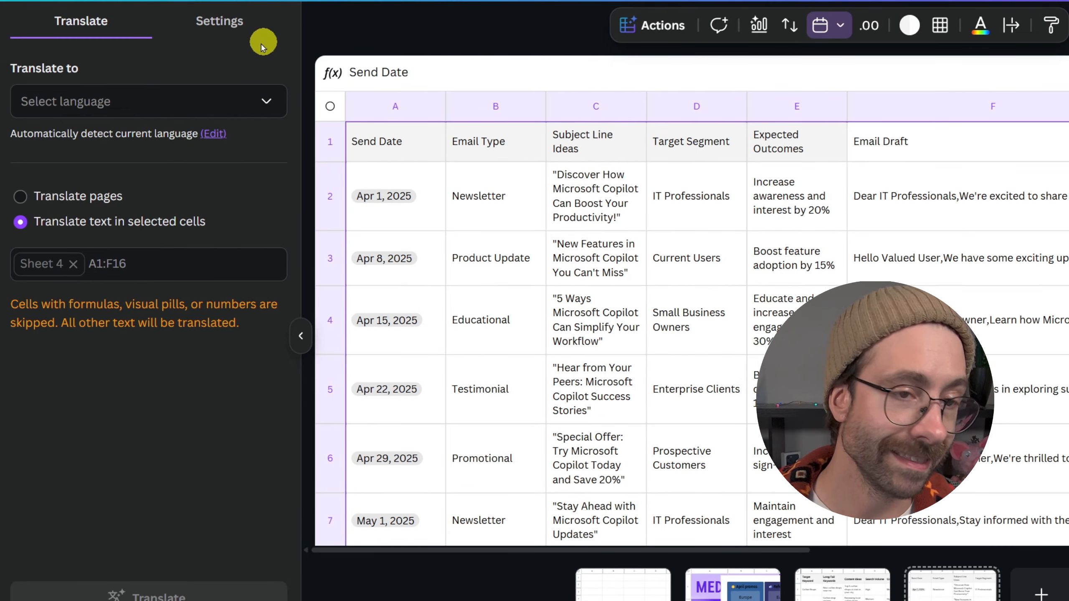
Step: Translate the text in the selected cells to French with a Friendly tone of voice
{"action": "left_click", "coordinate": [212, 98]}
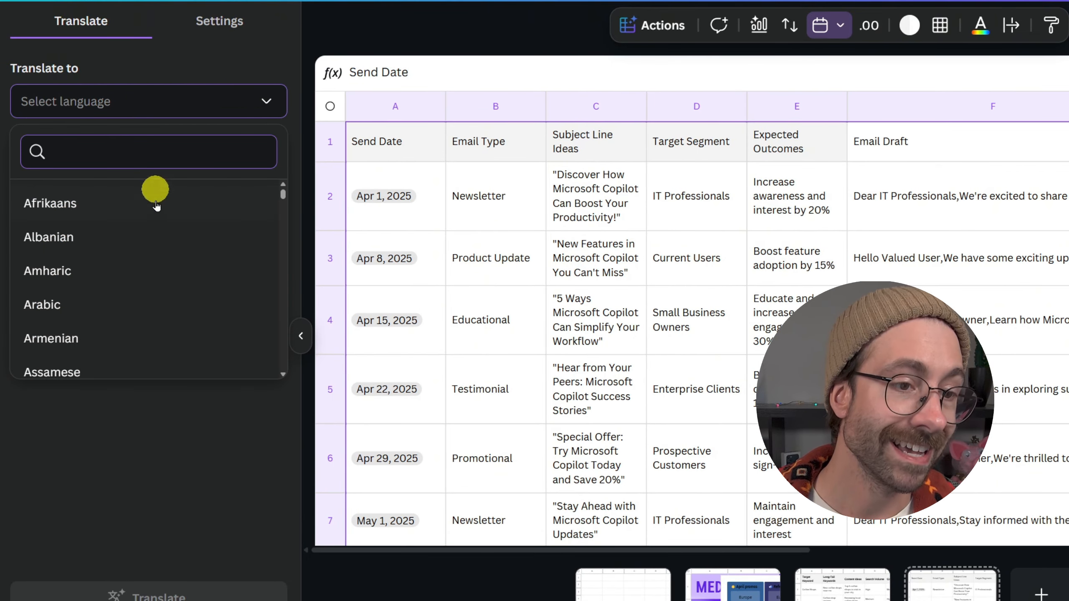
{"action": "type", "text": "fren"}
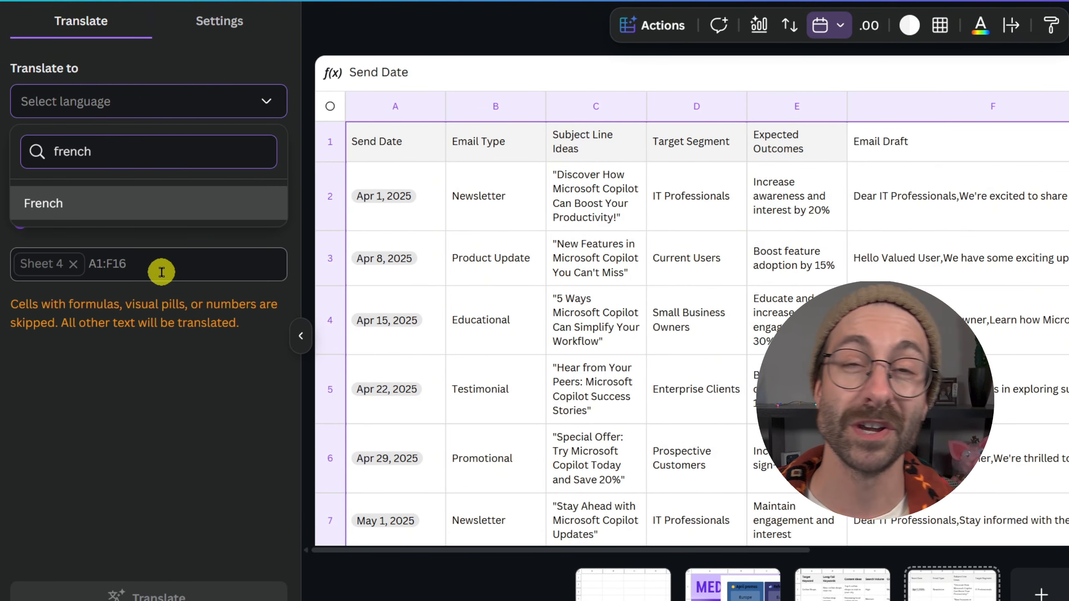
{"action": "type", "text": "ch"}
{"action": "left_click", "coordinate": [144, 206]}
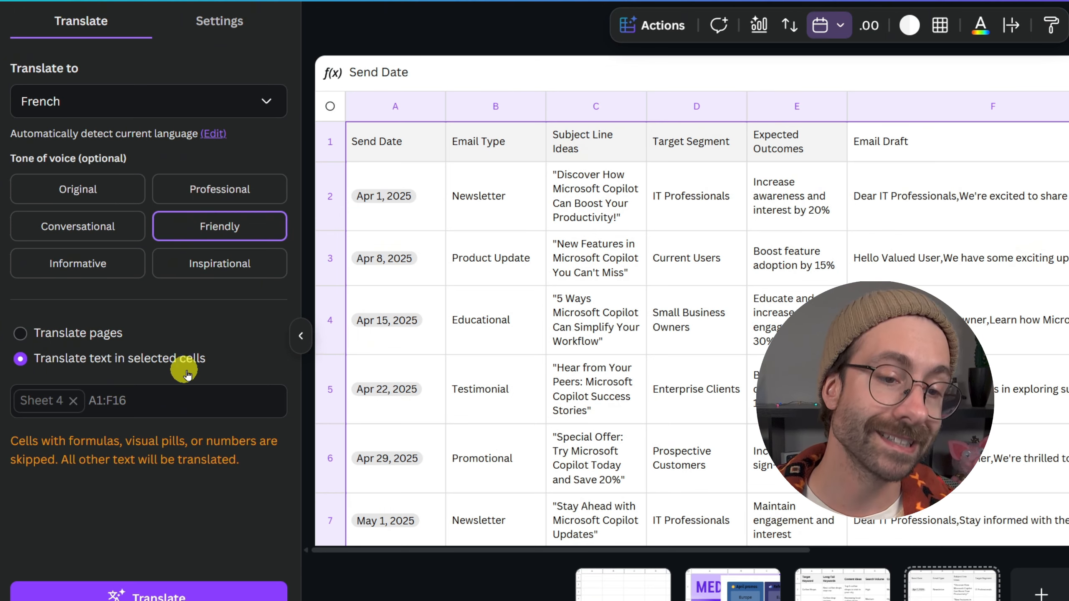
{"action": "left_click", "coordinate": [261, 589]}
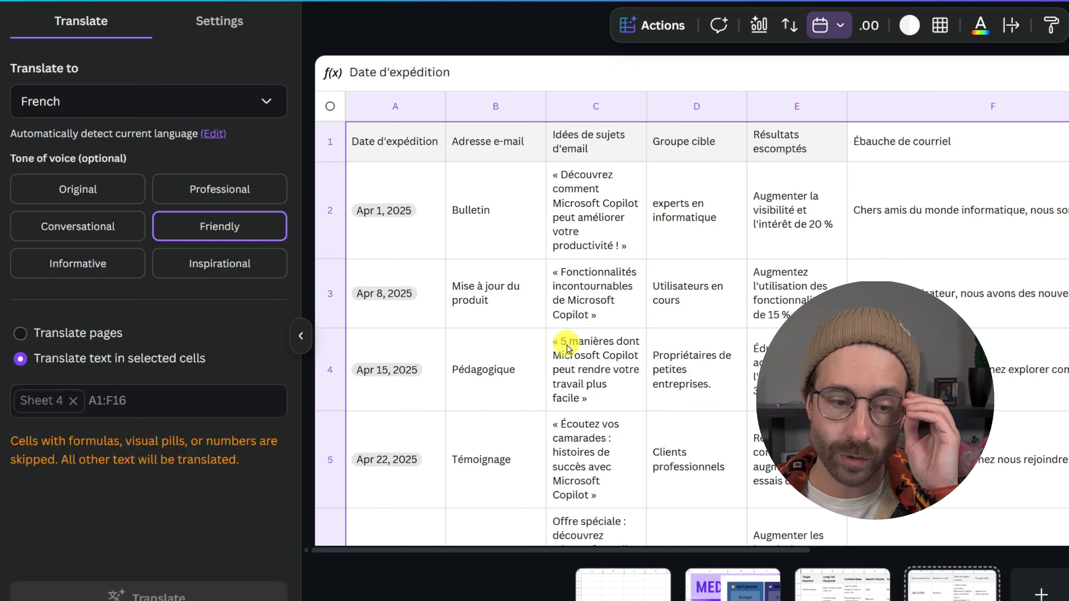
Step: Review the French translation in the Send Date header, the target segment cells and the email draft cells
{"action": "left_click", "coordinate": [411, 150]}
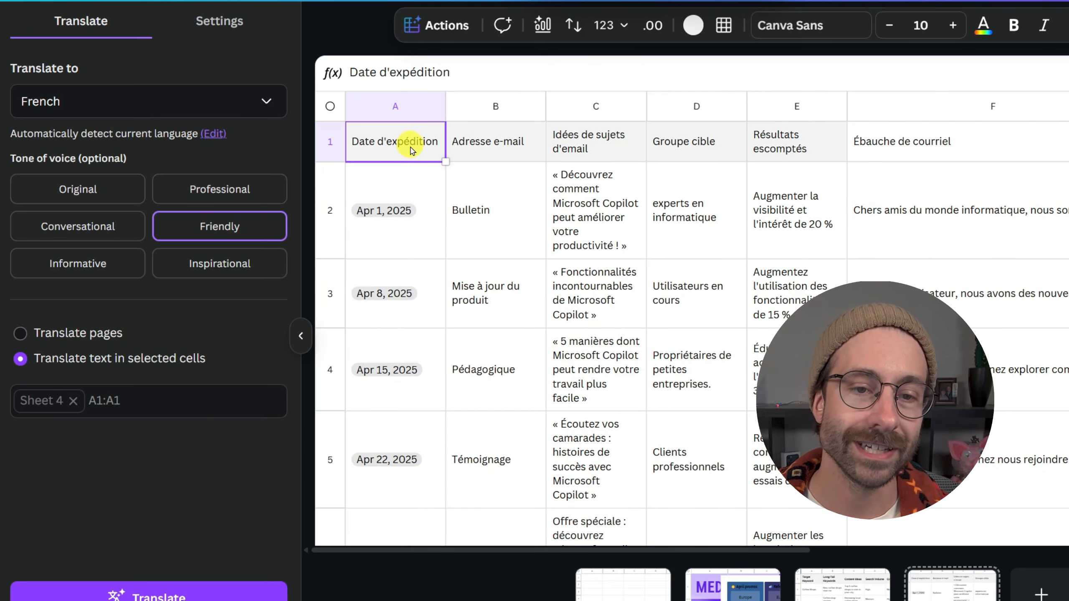
{"action": "left_click_drag", "start_coordinate": [708, 135], "coordinate": [715, 238]}
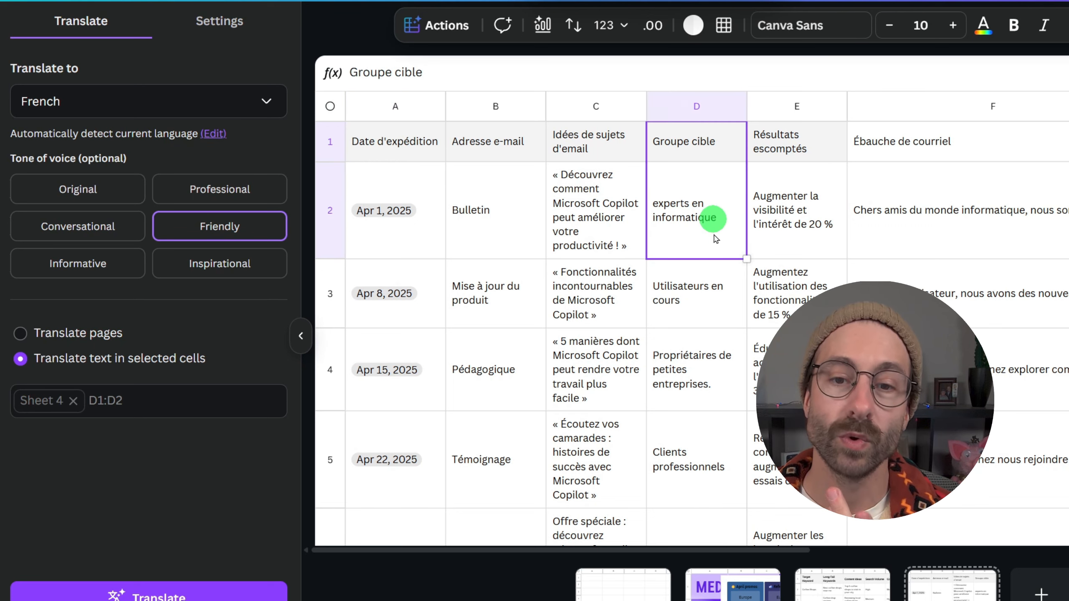
{"action": "left_click", "coordinate": [882, 182]}
{"action": "left_click_drag", "start_coordinate": [929, 136], "coordinate": [926, 295]}
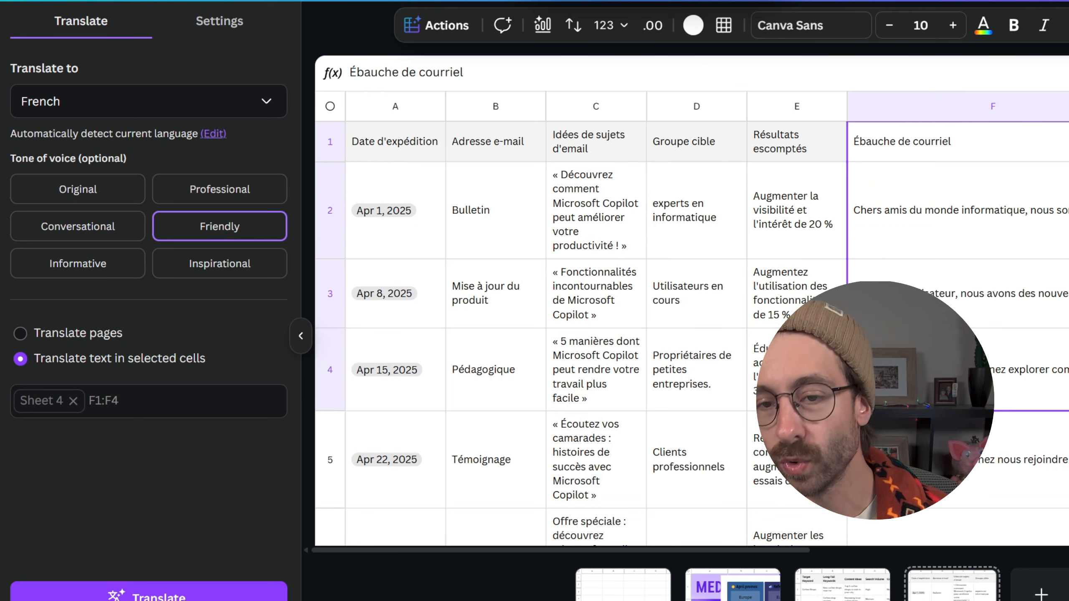